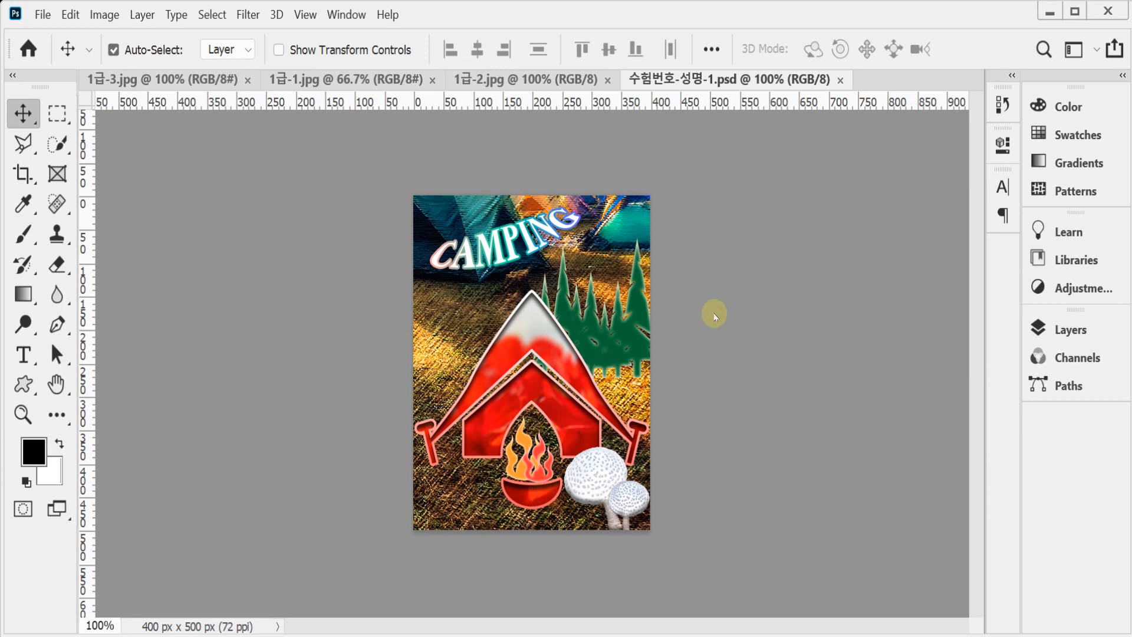
Create a new 400 × 500 px RGB document at 72 pixels/inch with a white background and show its grid
key(ctrl+n)
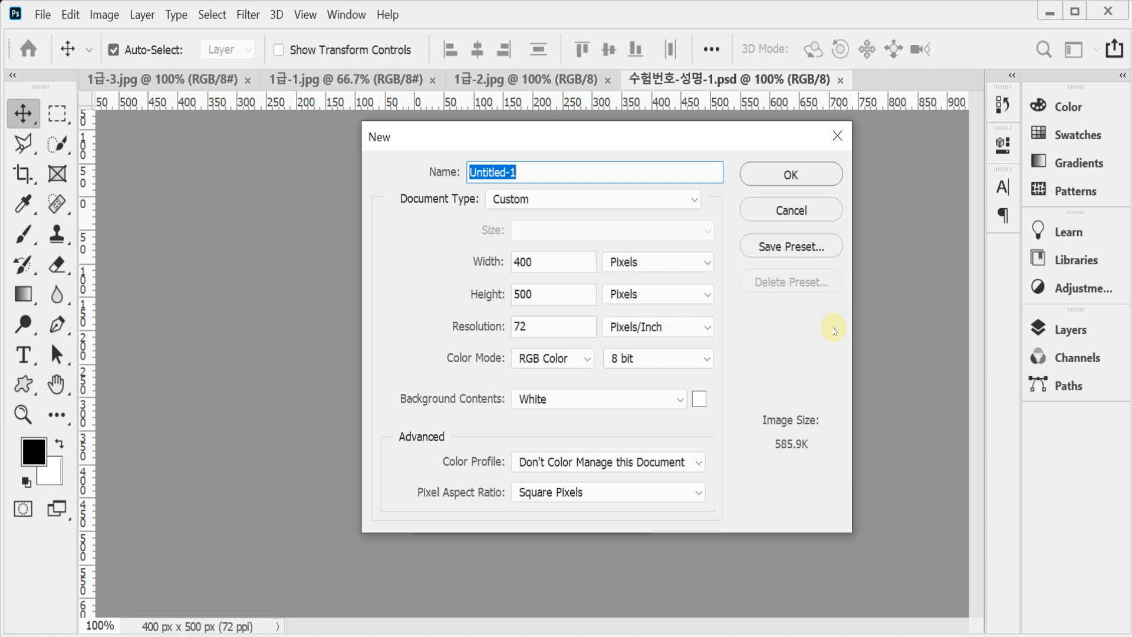
key(Return)
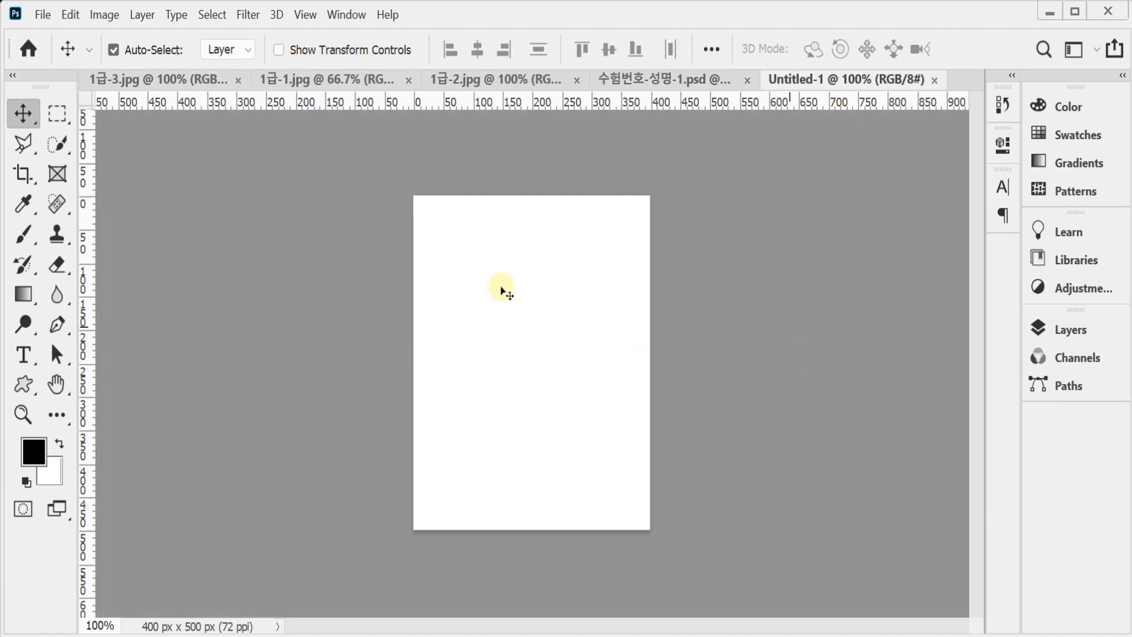
key(ctrl+apostrophe)
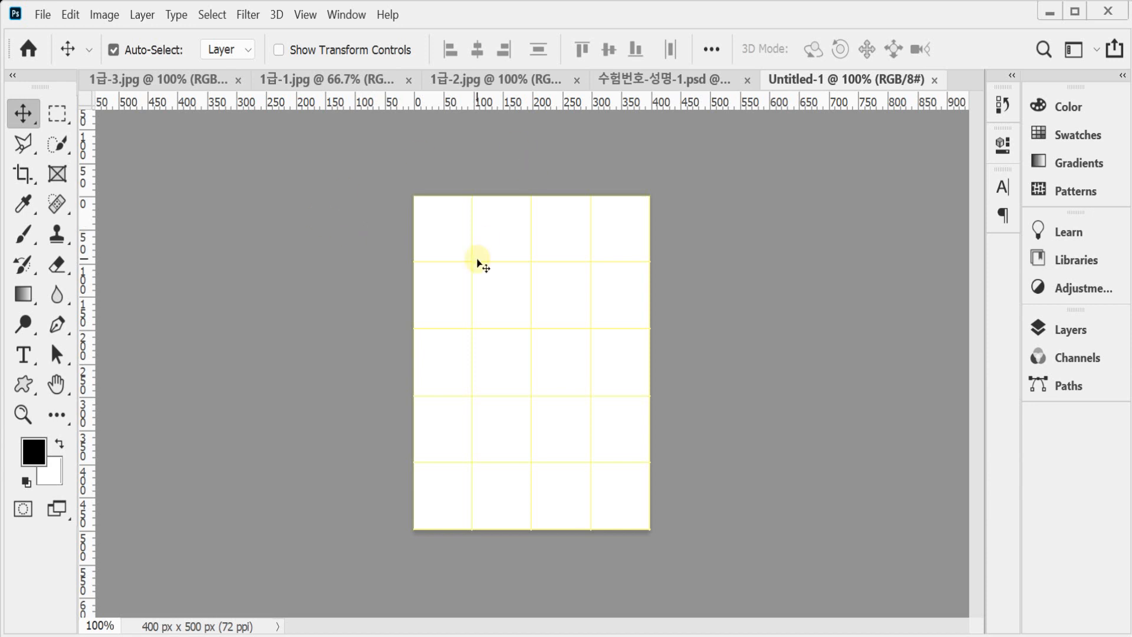
Float the blank document and the finished sample 수험번호-성명-1.psd as separate windows, with the sample resized to sit beside the blank one
drag(784, 83, 580, 198)
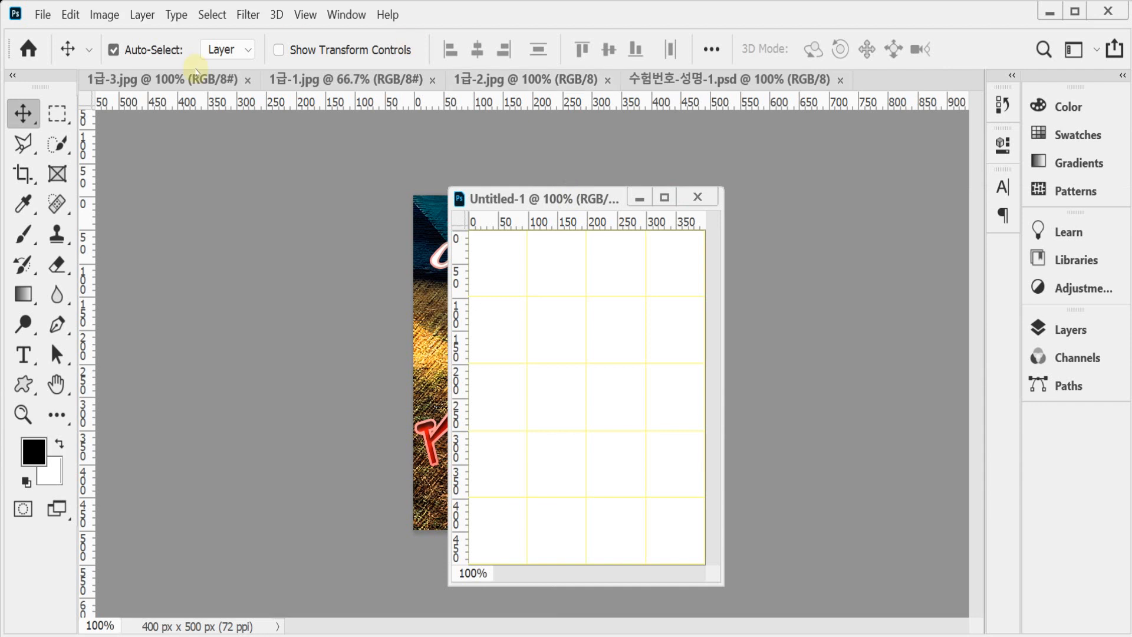
drag(657, 81, 262, 187)
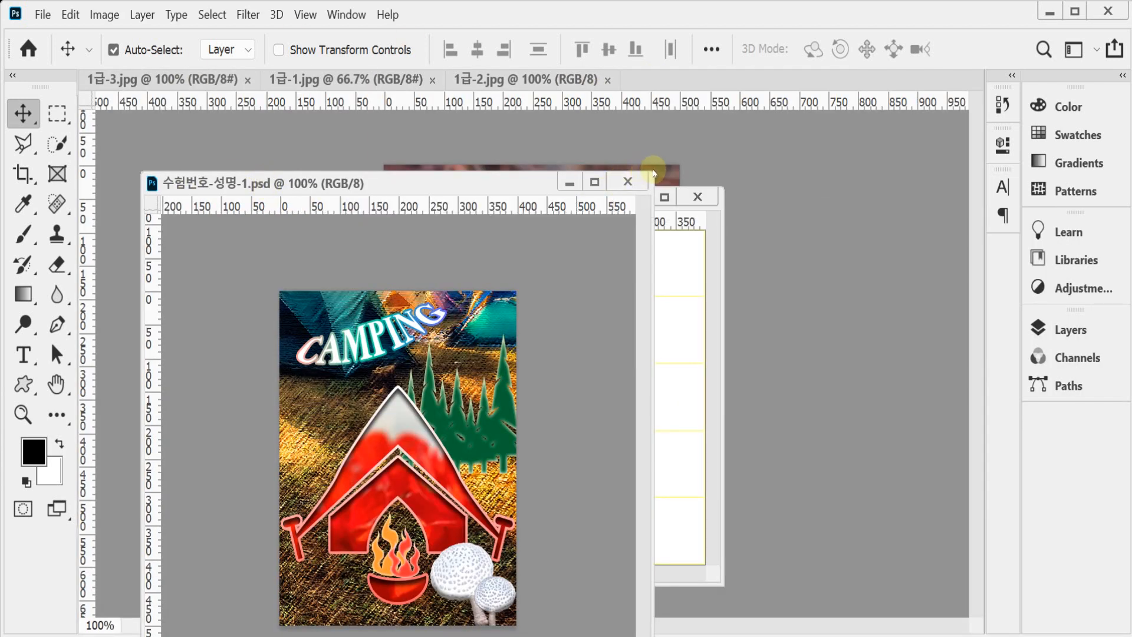
drag(653, 173, 442, 316)
drag(317, 334, 292, 181)
Show the sample's grid and guides, align the blank window with it, and add centre guides at 200 px across and 250 px down
key(ctrl+apostrophe)
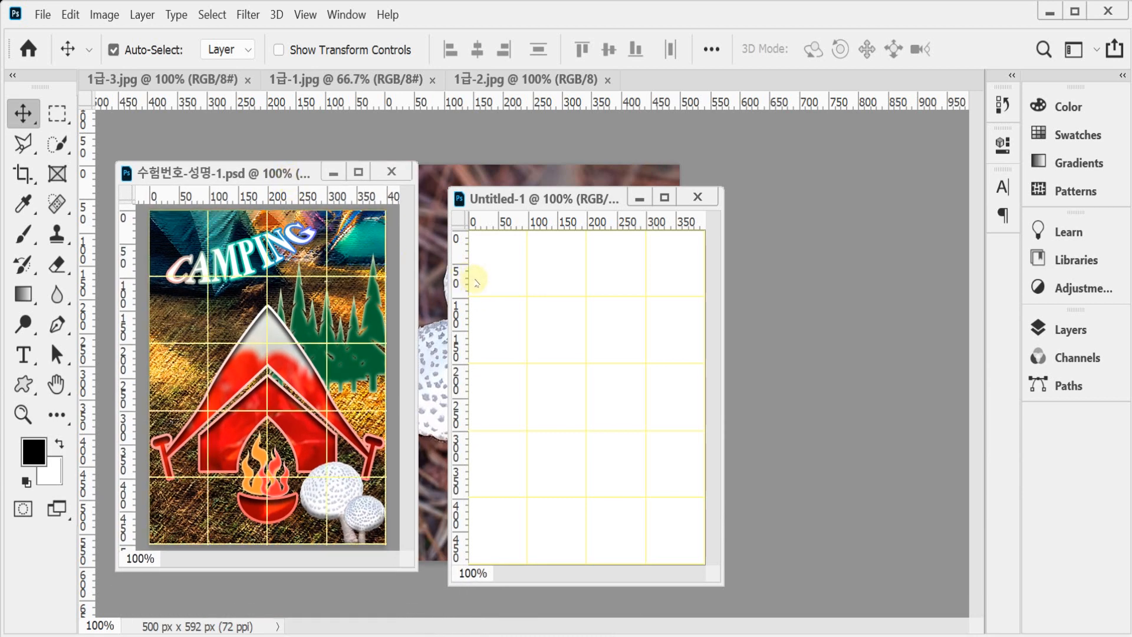
key(ctrl+semicolon)
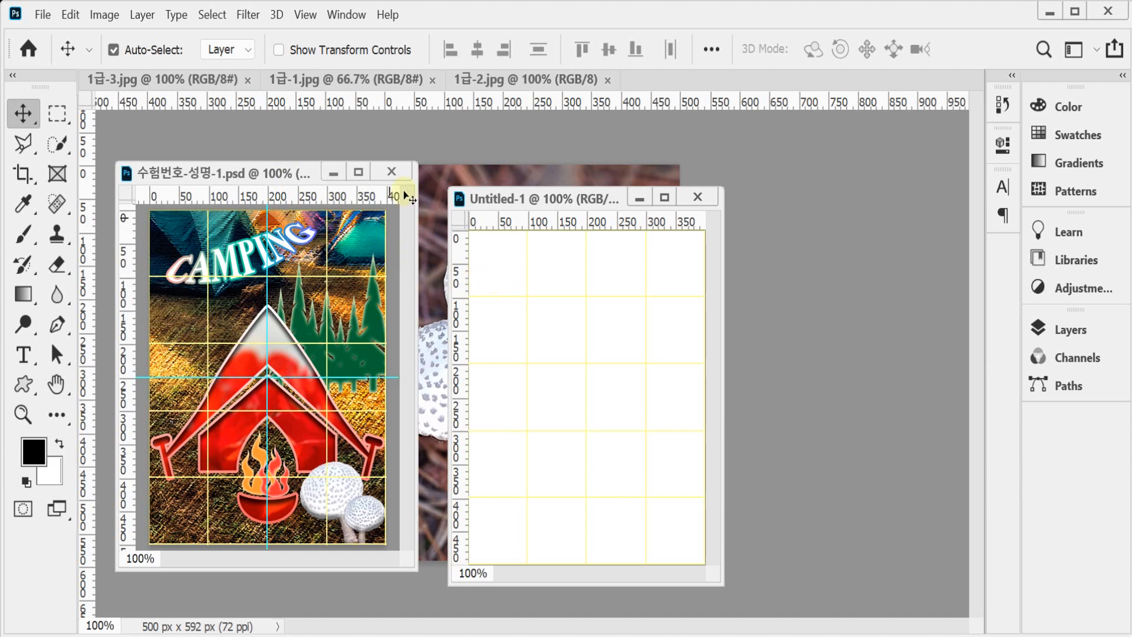
drag(590, 202, 590, 183)
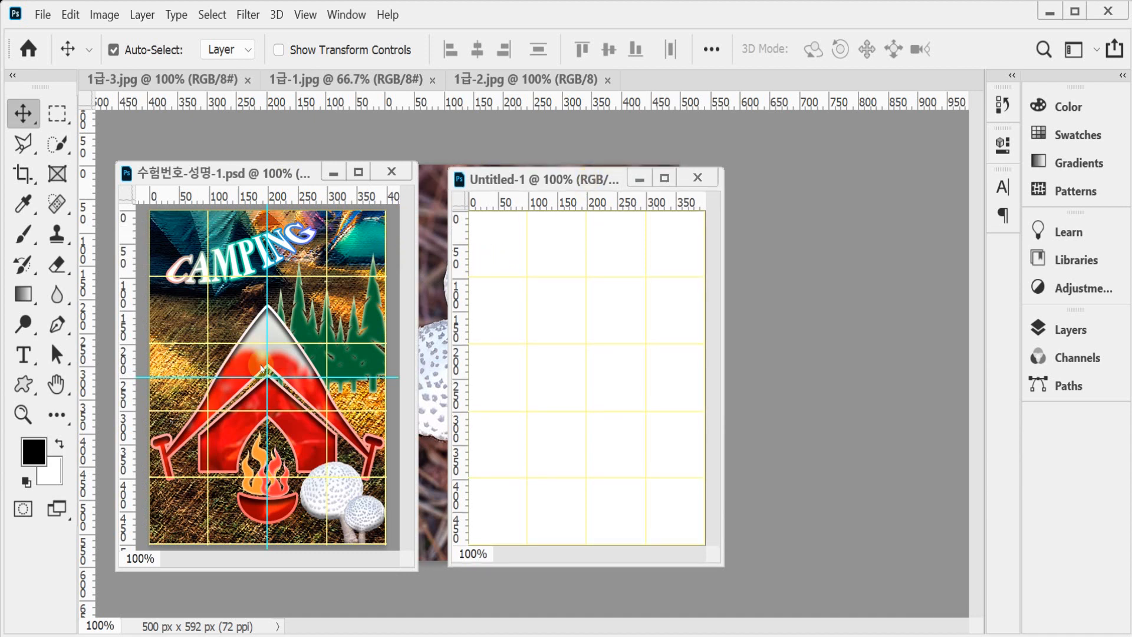
drag(464, 340, 586, 336)
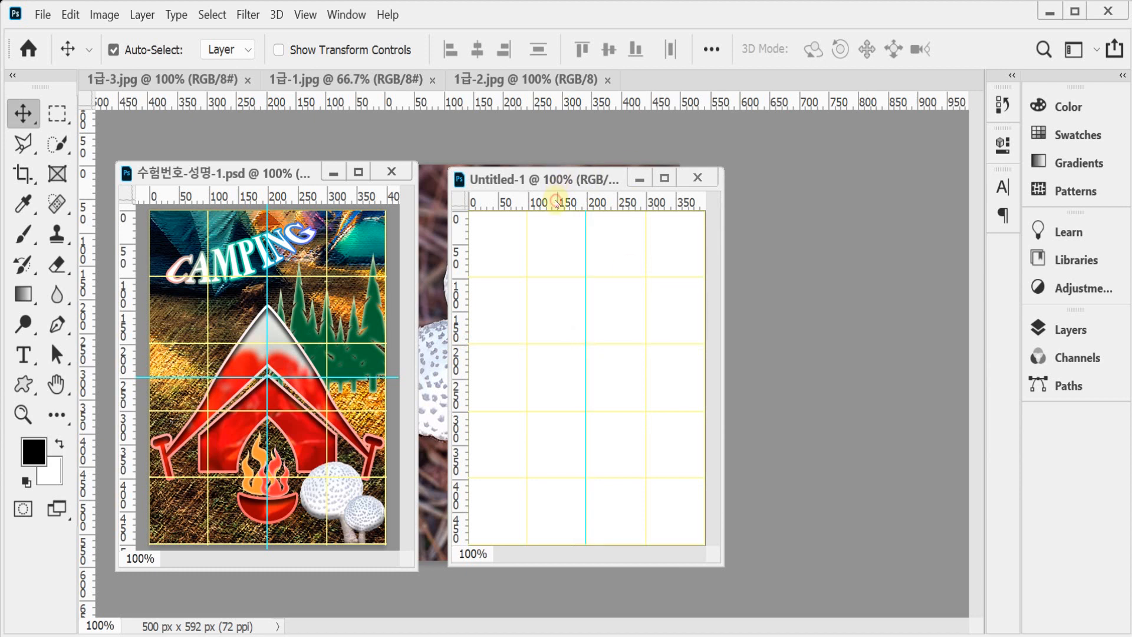
drag(556, 205, 665, 378)
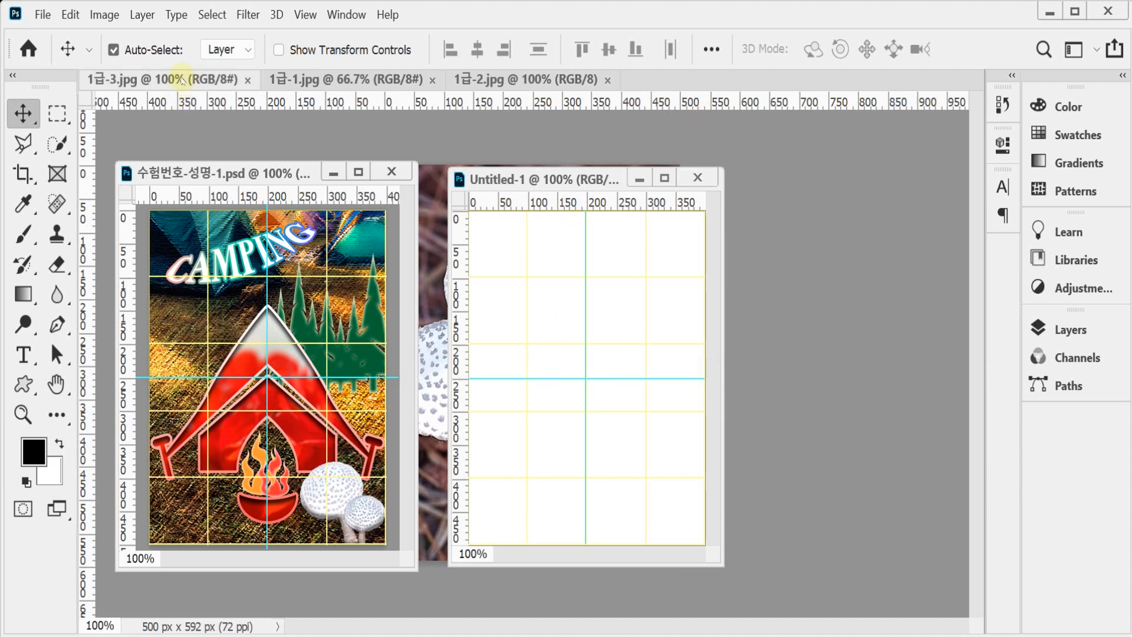
Copy the whole campsite photo 1급-1.jpg and paste it into the new document
drag(298, 81, 258, 187)
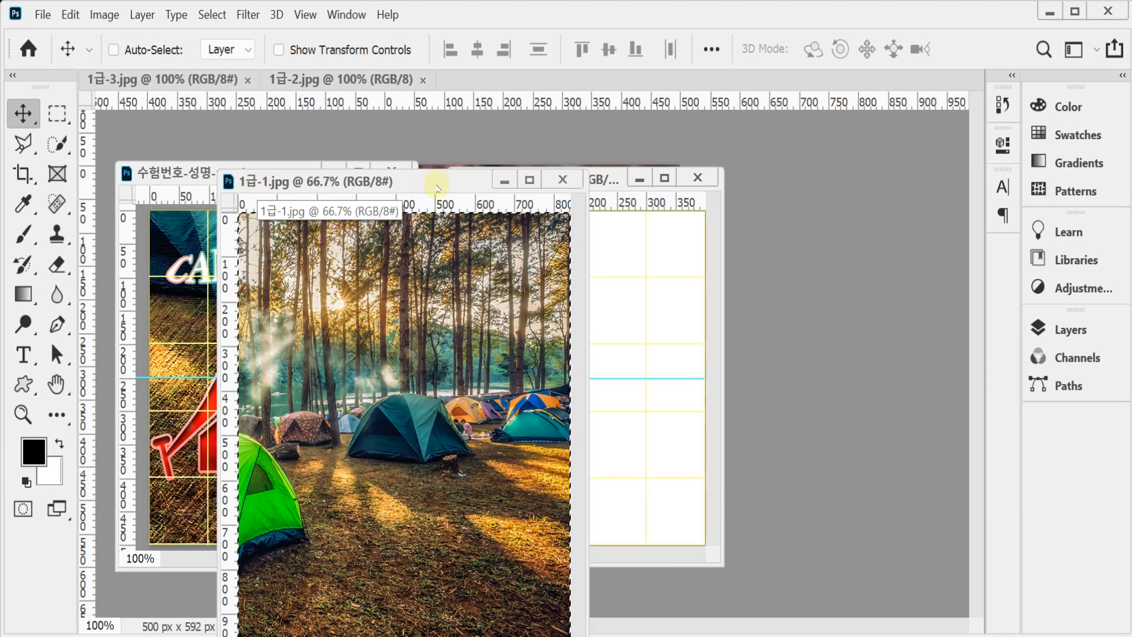
click(504, 180)
drag(585, 176, 586, 176)
key(ctrl)
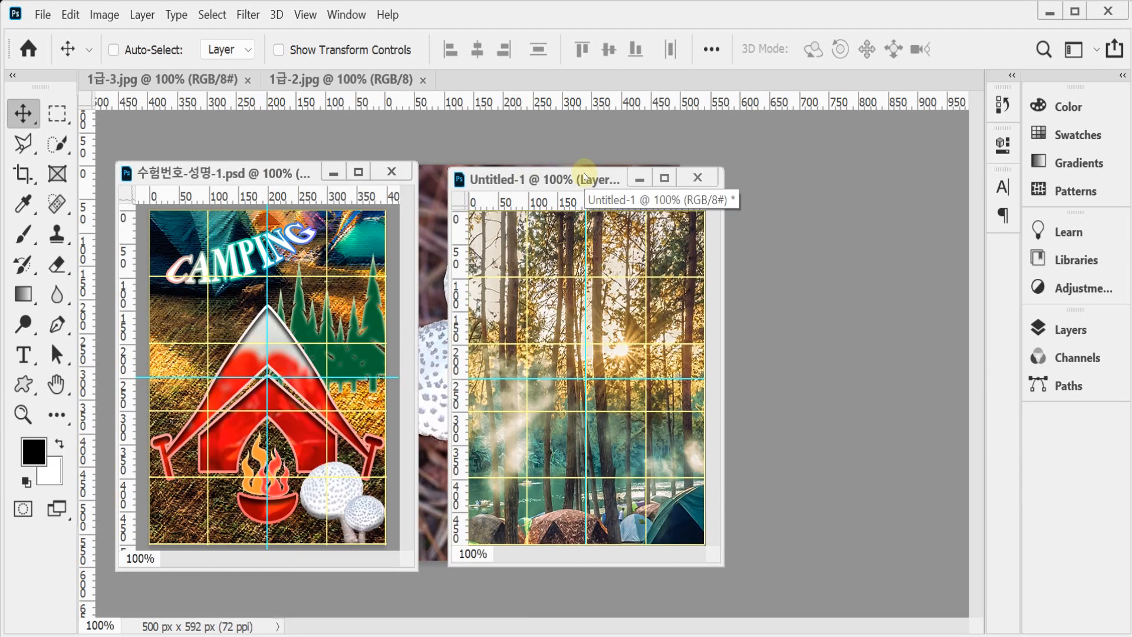
Reposition the pasted photo at 100% scale so the tents fill the upper area and the ground fills the rest, matching the sample
key(ctrl+t)
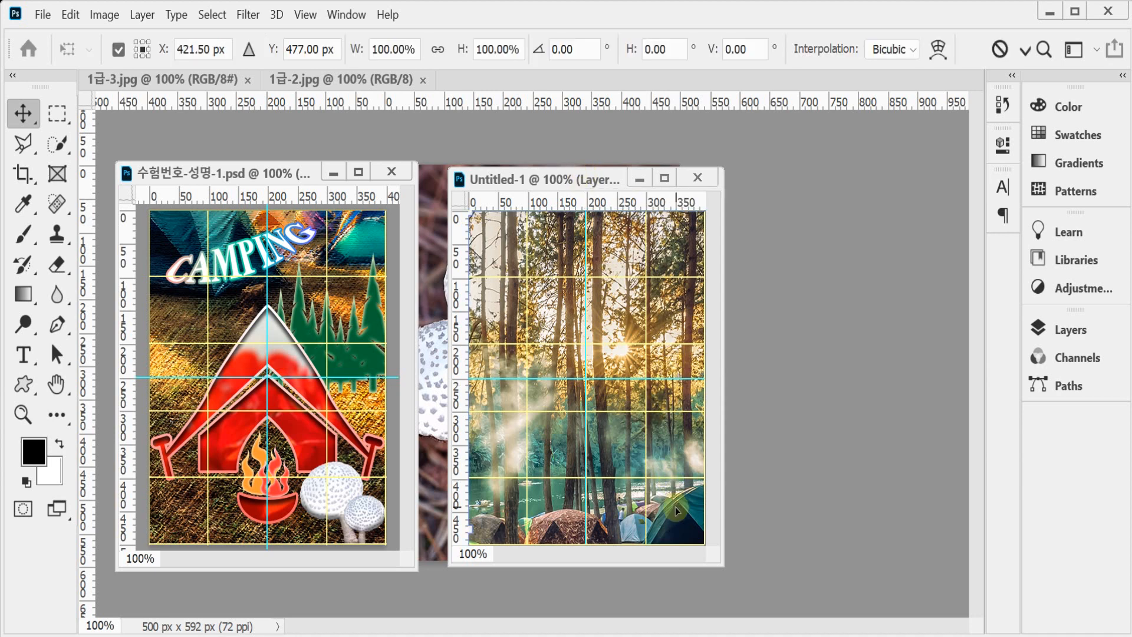
drag(669, 463, 532, 318)
drag(667, 512, 589, 377)
drag(667, 509, 655, 505)
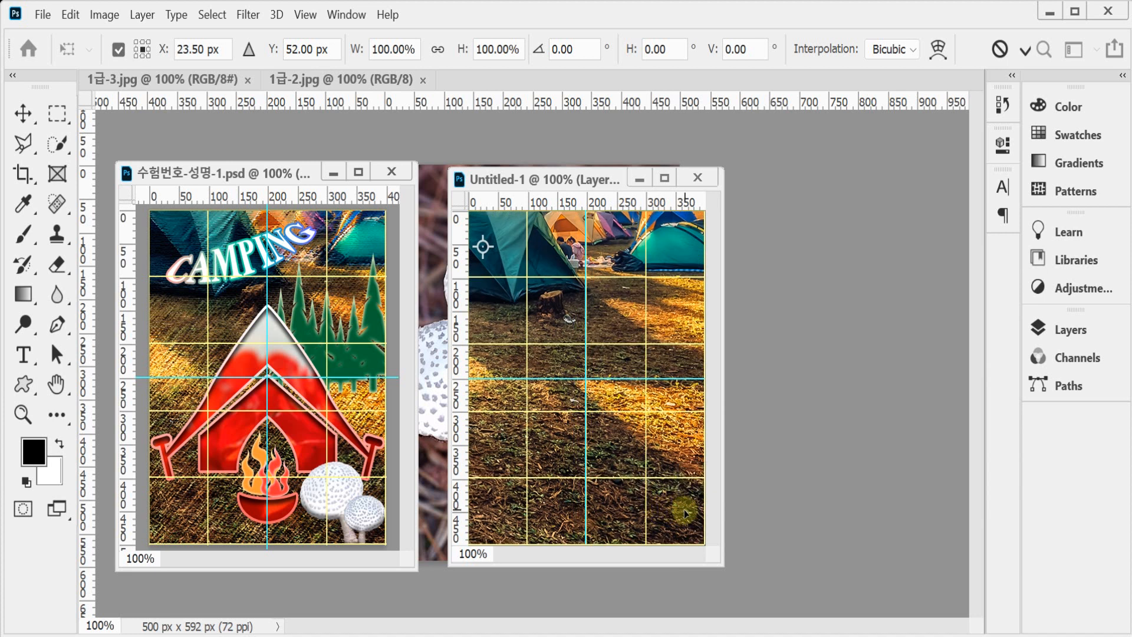
drag(500, 437, 521, 439)
key(Return)
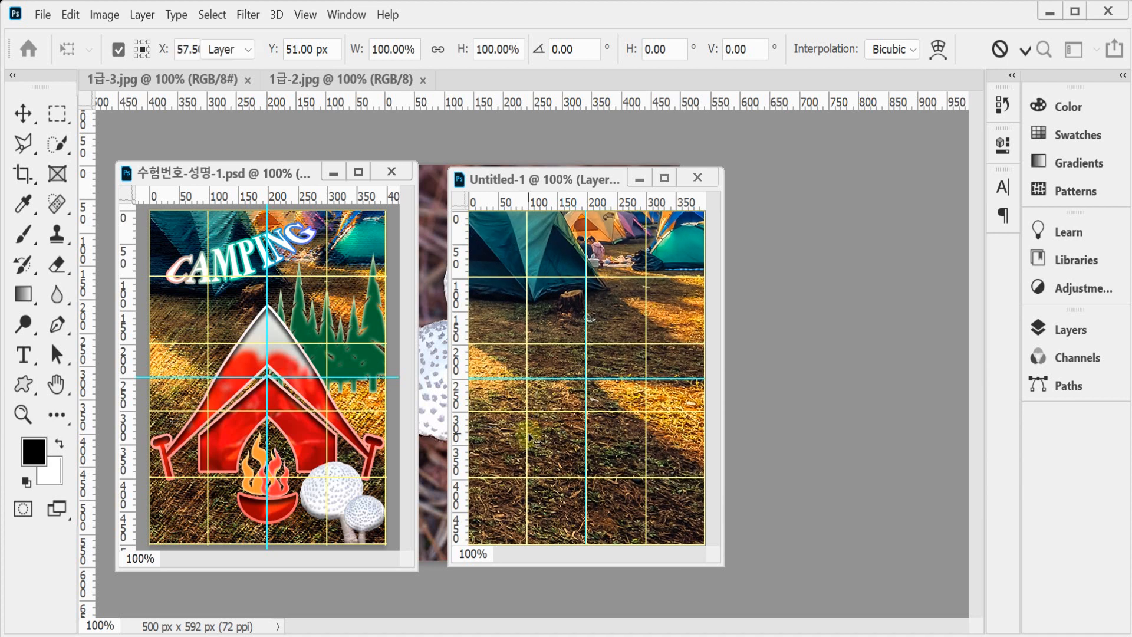
Save the document as 수험번호-성명-1 in Photoshop format in the 임시 folder on the desktop
key(ctrl+s)
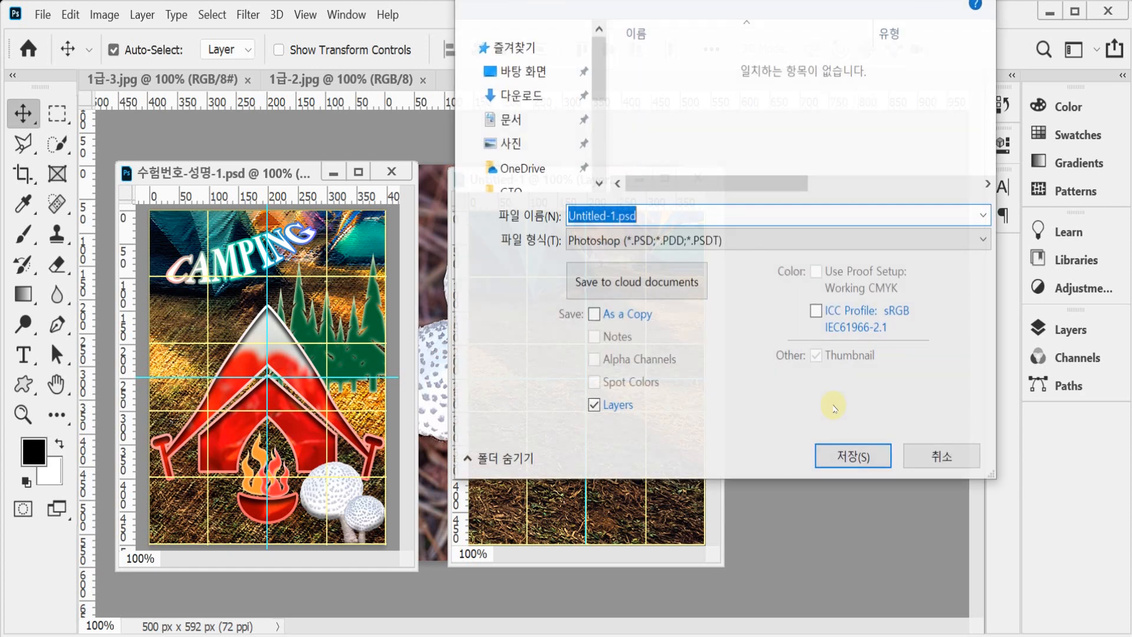
drag(664, 0, 535, 72)
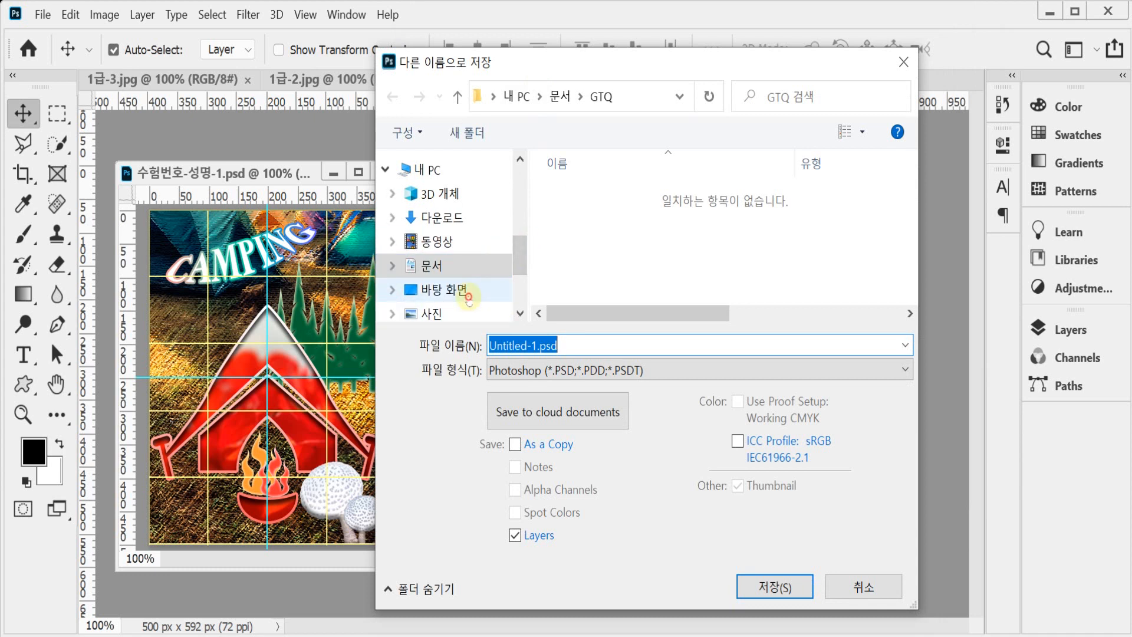
click(443, 290)
double_click(571, 217)
click(602, 347)
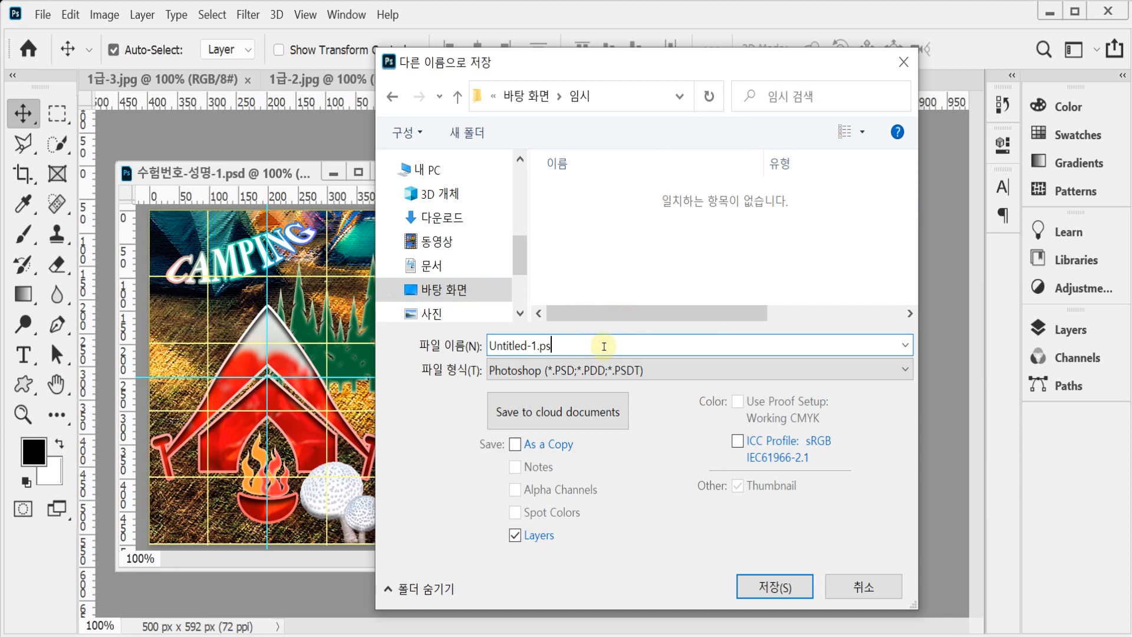
key(BackSpace)
key(BackSpace)
key(BackSpace)
key(BackSpace)
key(BackSpace)
key(BackSpace)
key(BackSpace)
key(BackSpace)
key(BackSpace)
key(BackSpace)
key(BackSpace)
key(BackSpace)
key(BackSpace)
text(ㅅ)
text(험ㅂ)
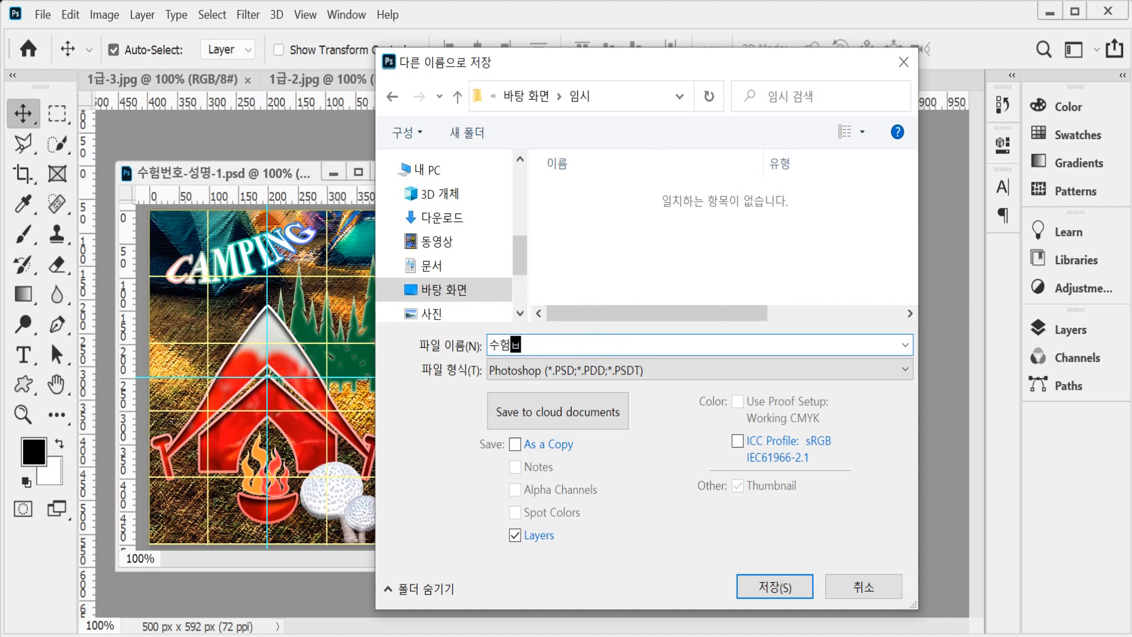
text(호-성명-1)
key(Return)
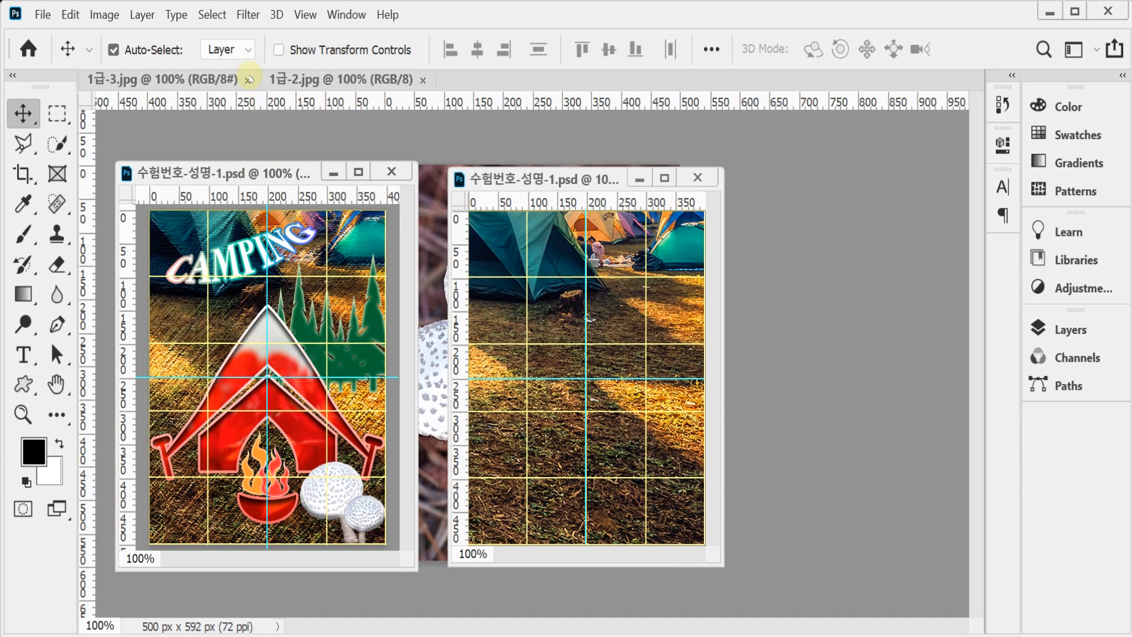
Apply the Rough Pastels filter from the Filter Gallery to the campsite photo layer
click(248, 15)
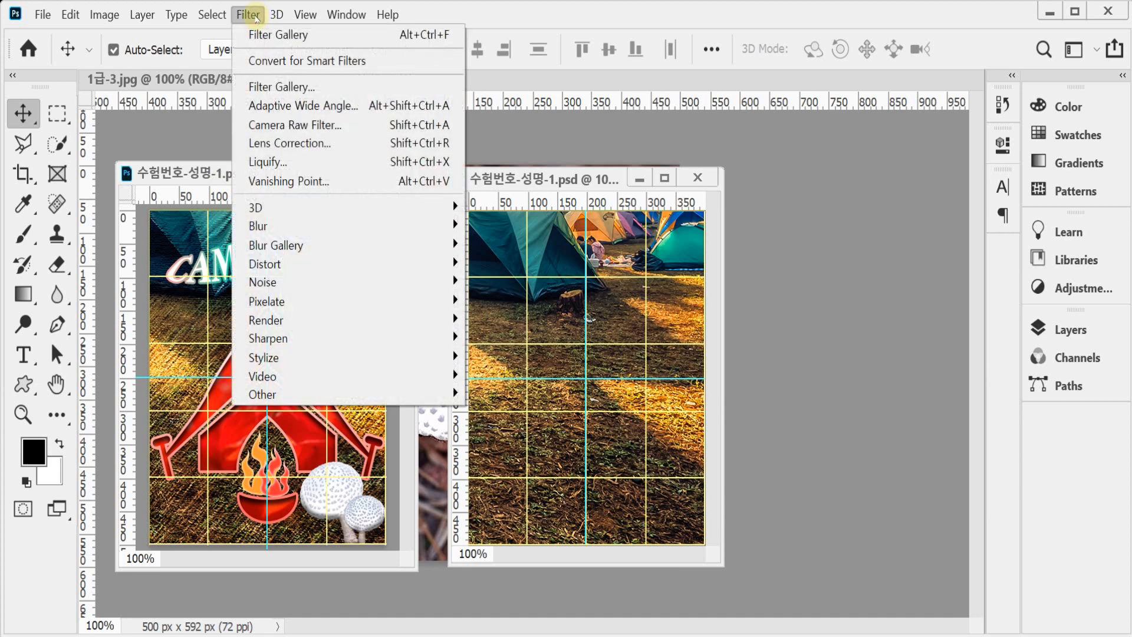
click(267, 89)
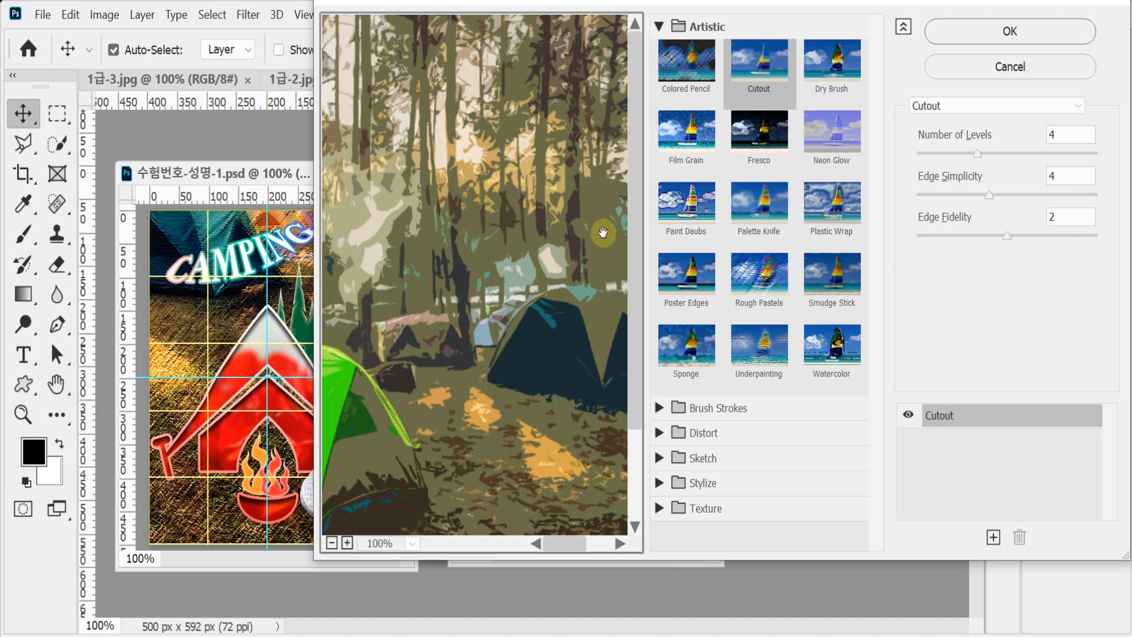
click(763, 294)
click(945, 40)
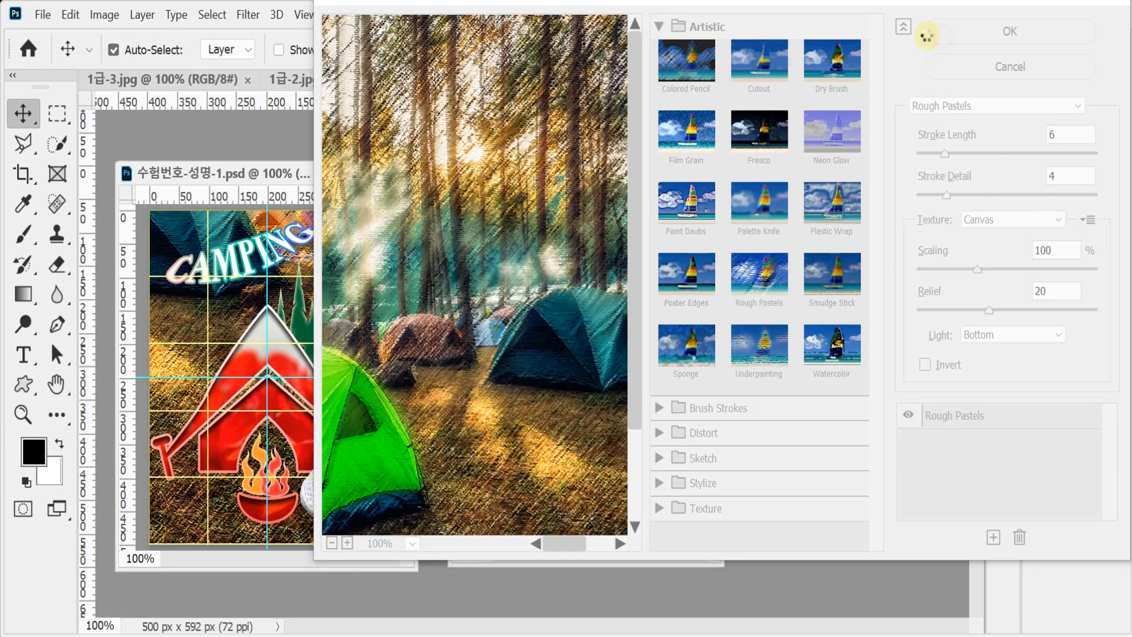
key(ctrl)
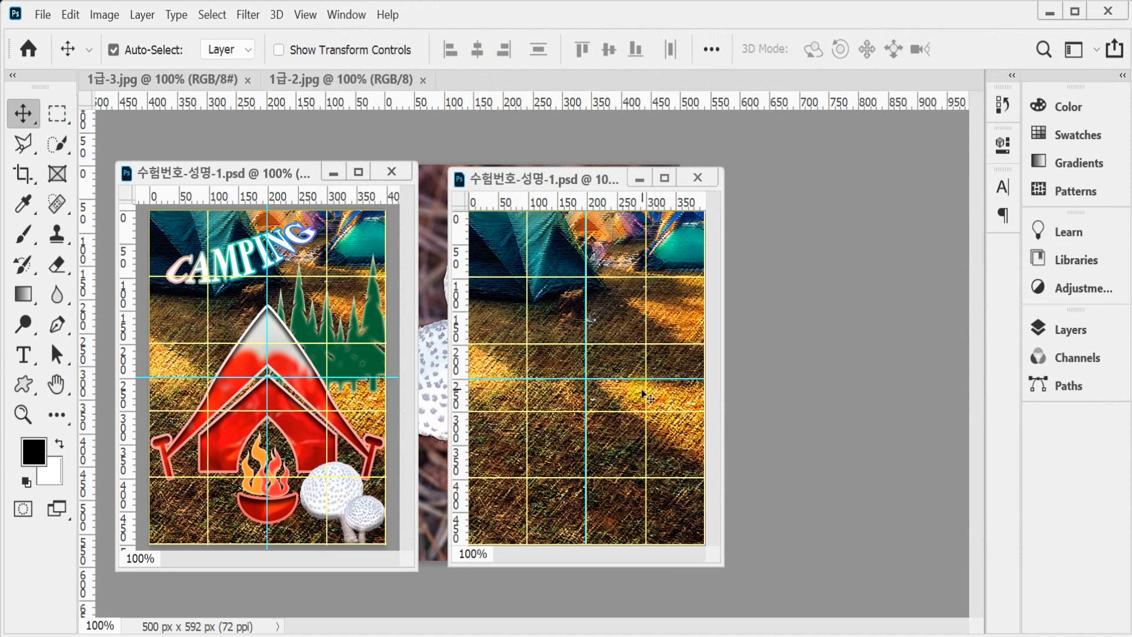
key(ctrl)
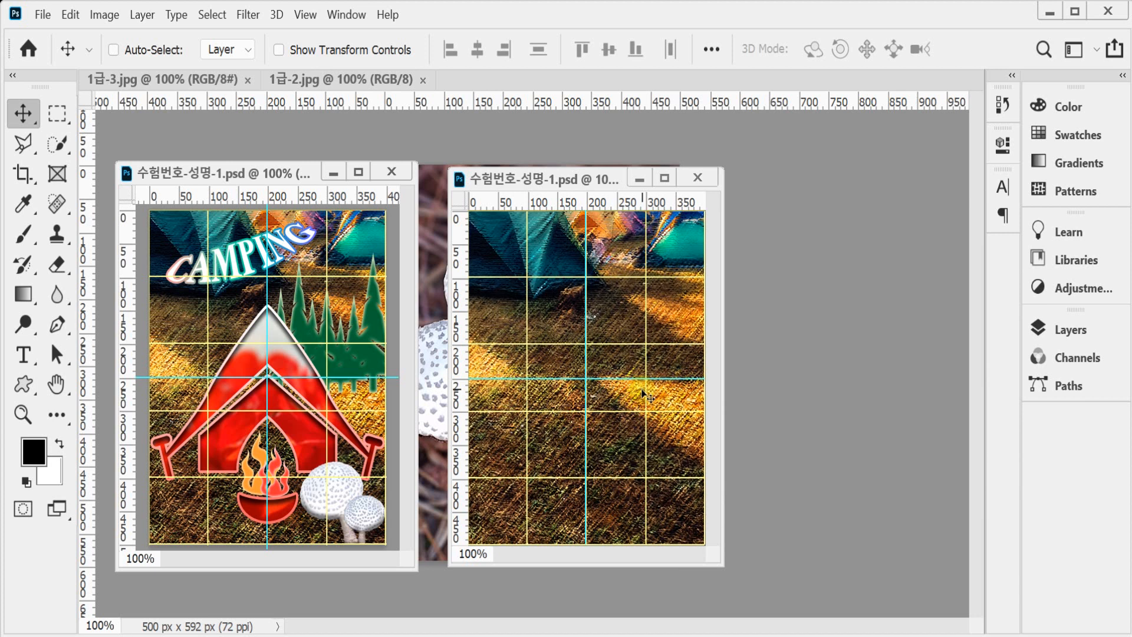
key(ctrl)
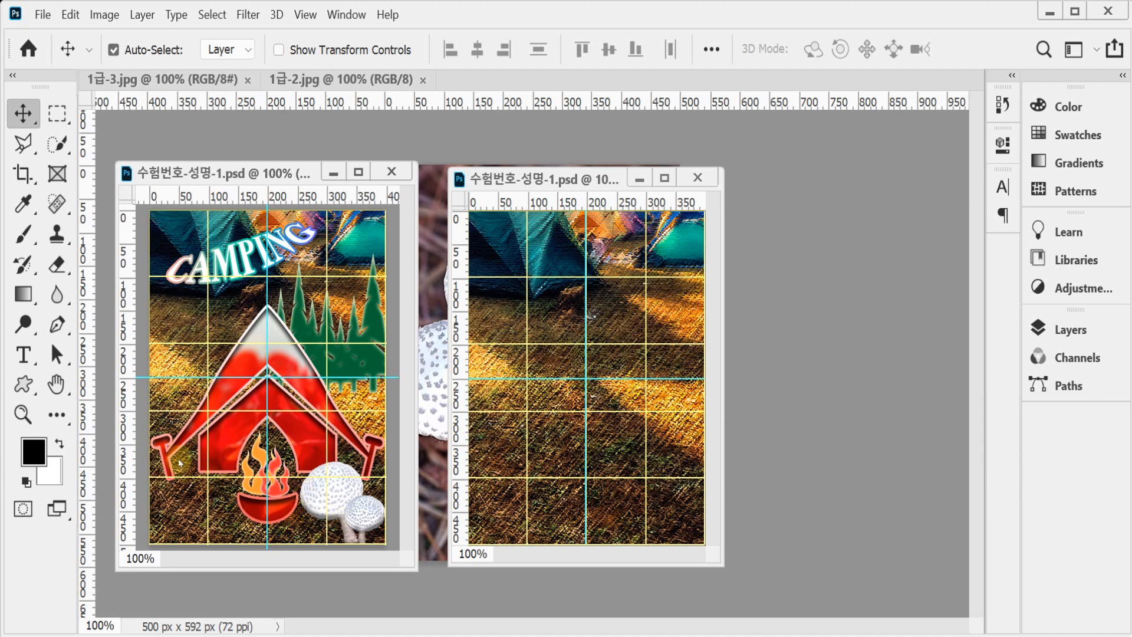
Draw a white solid triangle from the legacy Shapes set, about 232 × 78 px, with its tip at the intersection of the centre guides
click(23, 386)
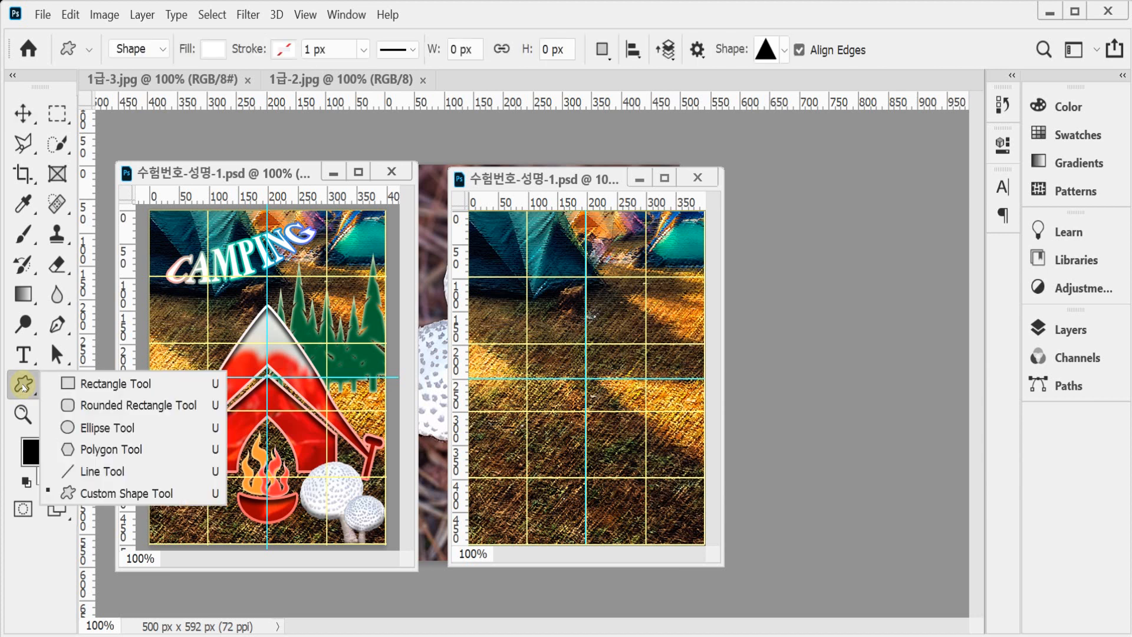
click(24, 387)
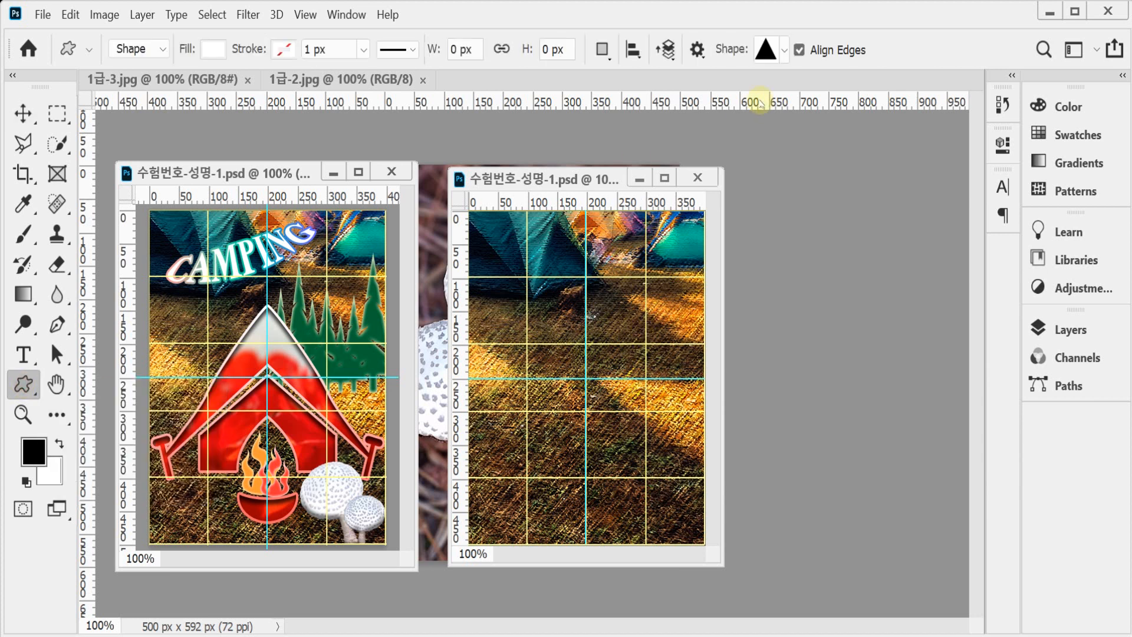
click(785, 52)
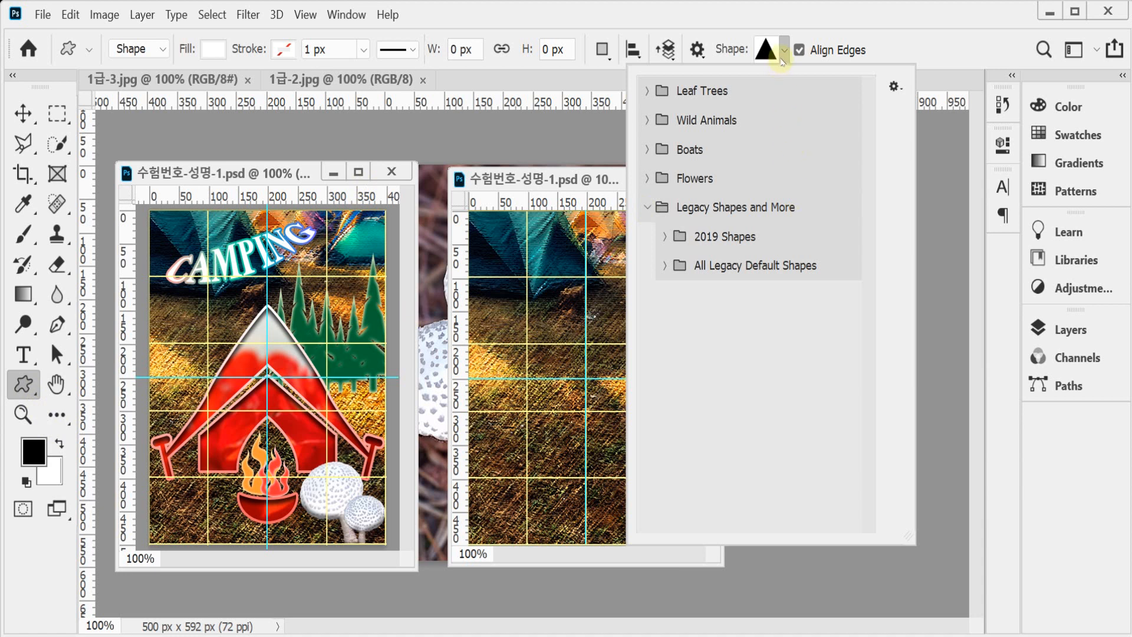
click(665, 265)
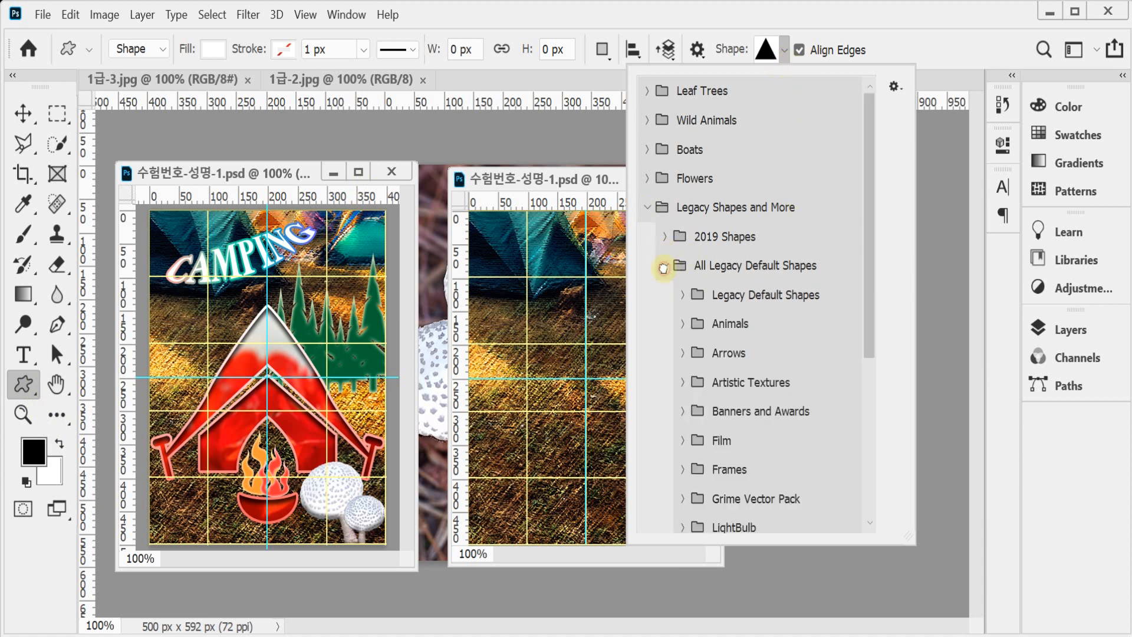
drag(870, 254, 857, 442)
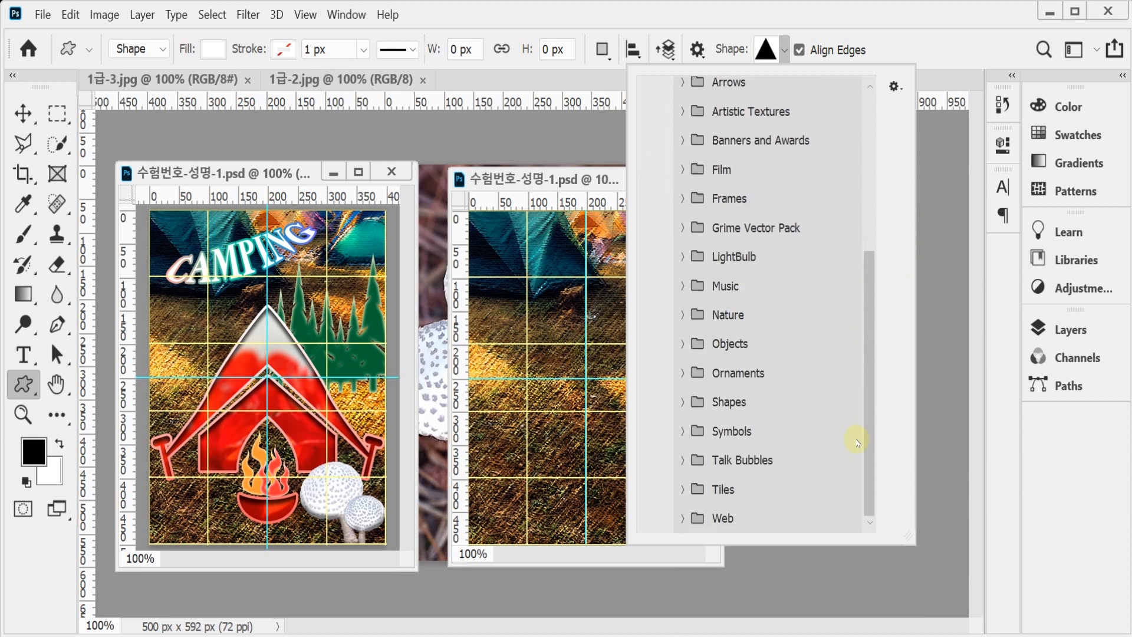
click(682, 402)
drag(871, 354, 871, 440)
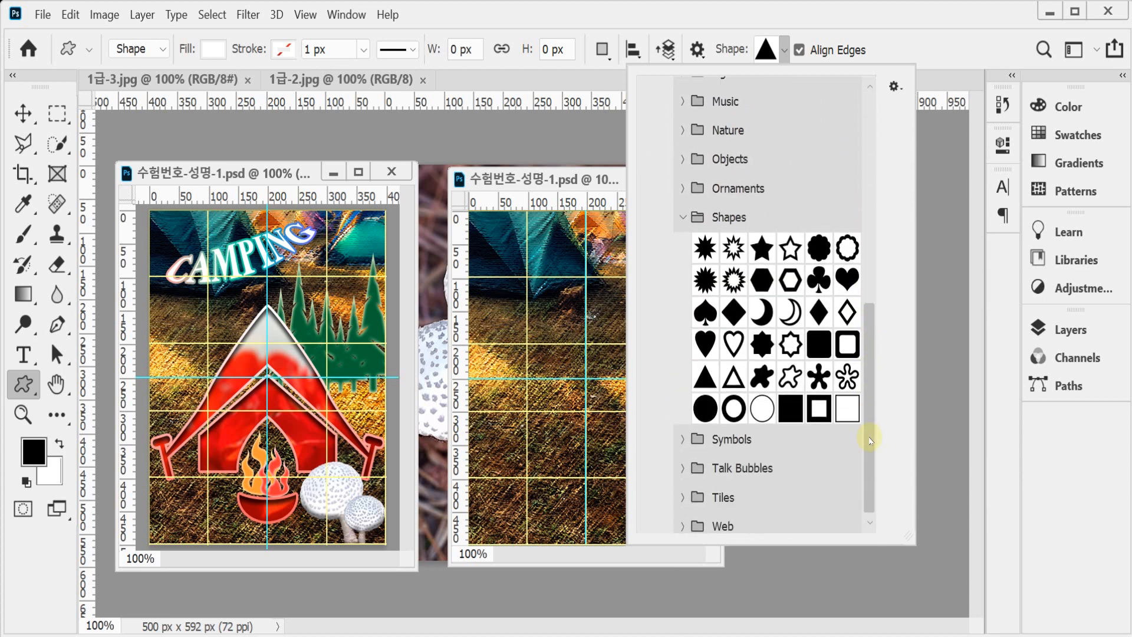
click(705, 377)
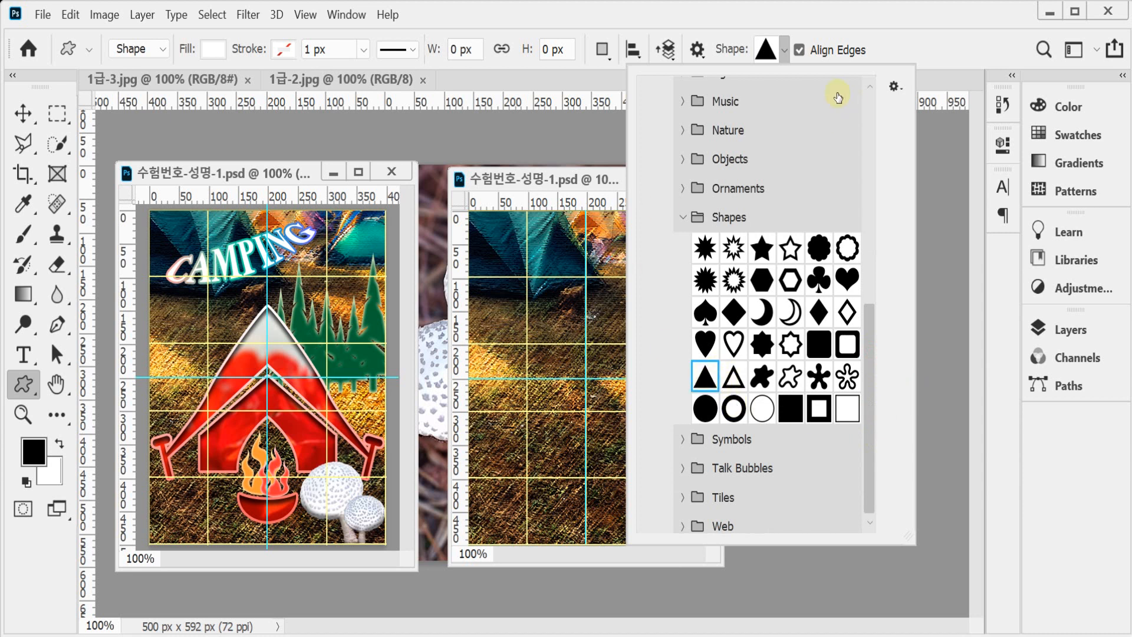
click(904, 50)
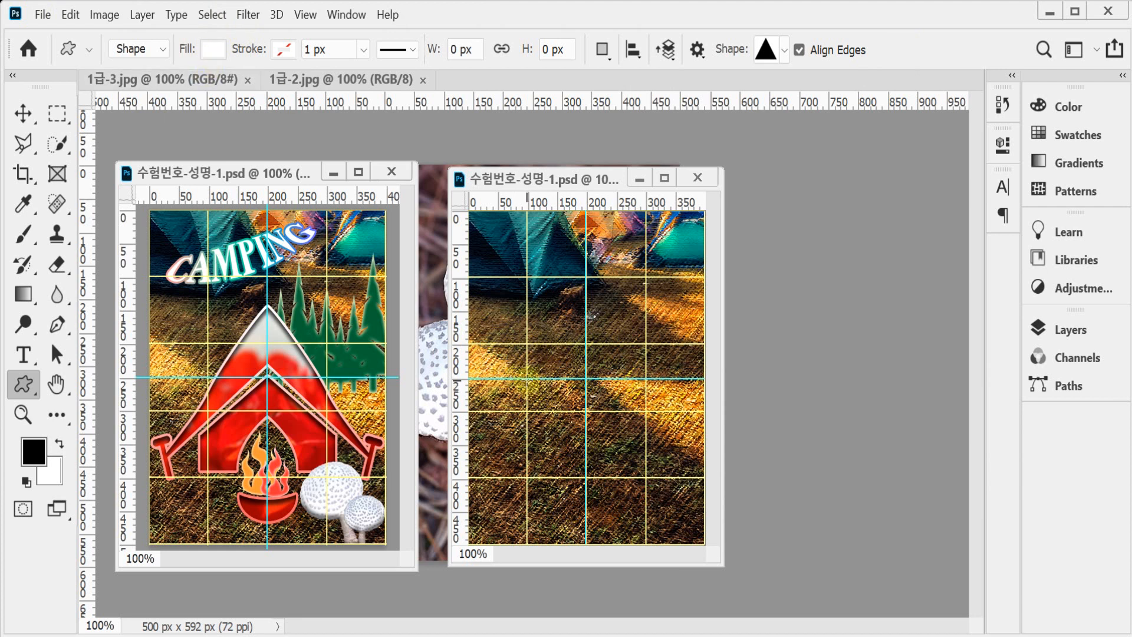
drag(525, 386, 610, 422)
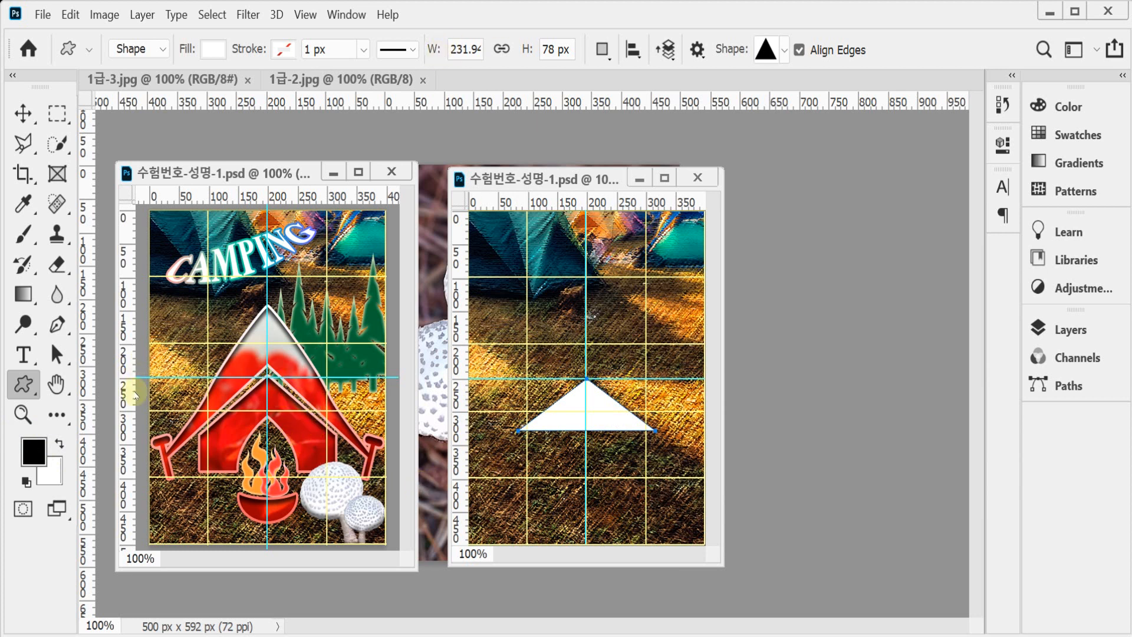
Add a rectangle of about 228 × 62 px directly below the triangle, combined into the same shape layer, as the tent wall
right_click(35, 378)
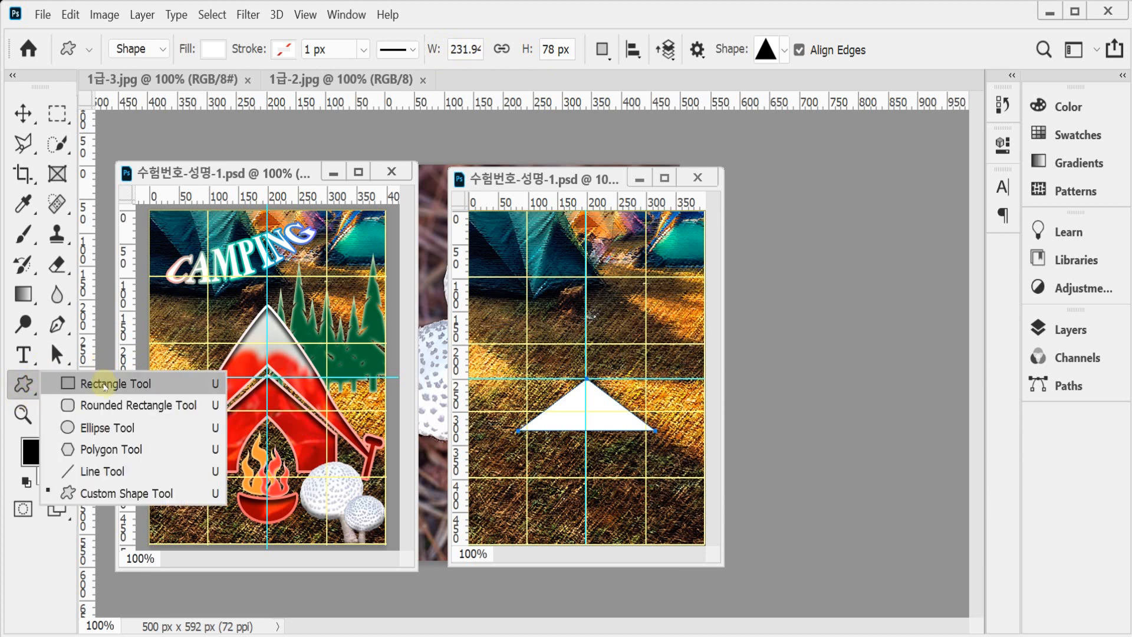
click(105, 386)
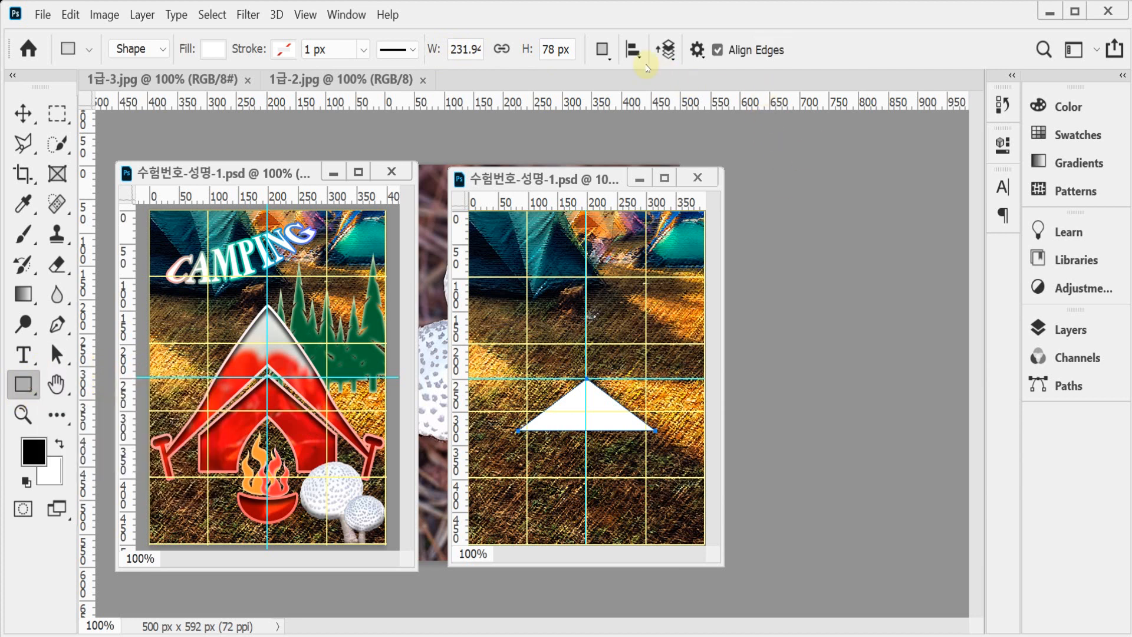
click(609, 57)
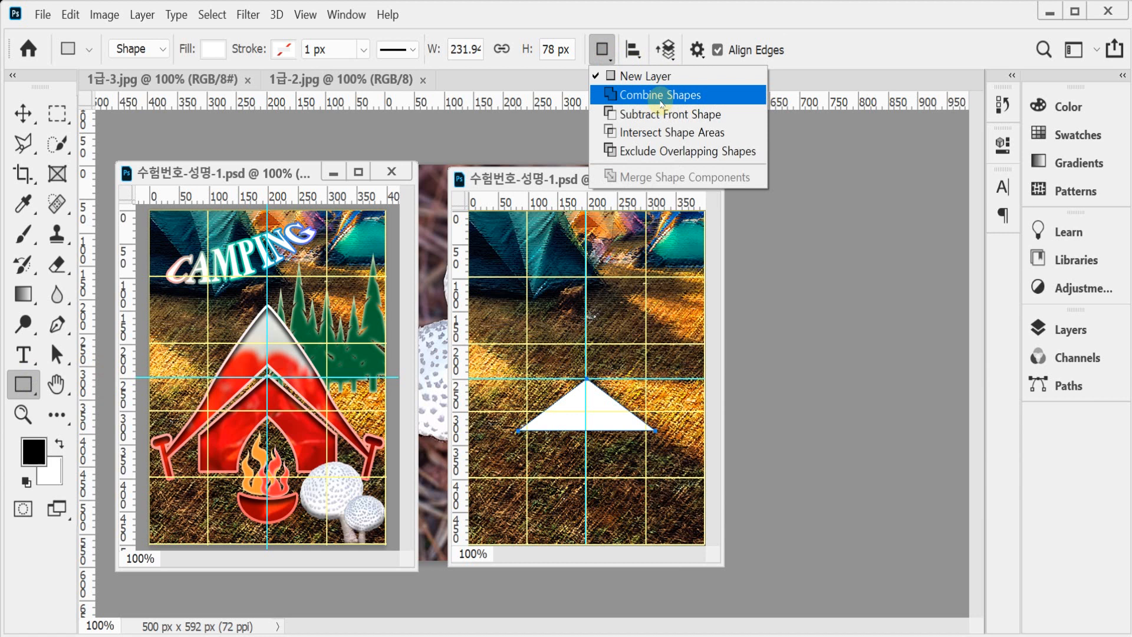
click(661, 100)
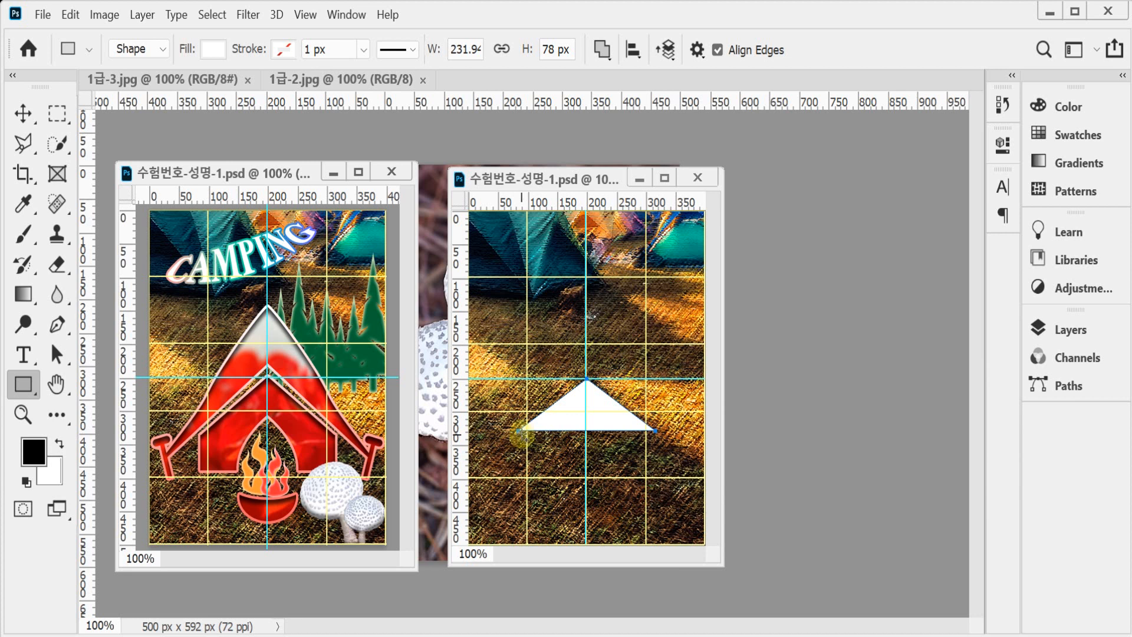
drag(520, 431, 655, 473)
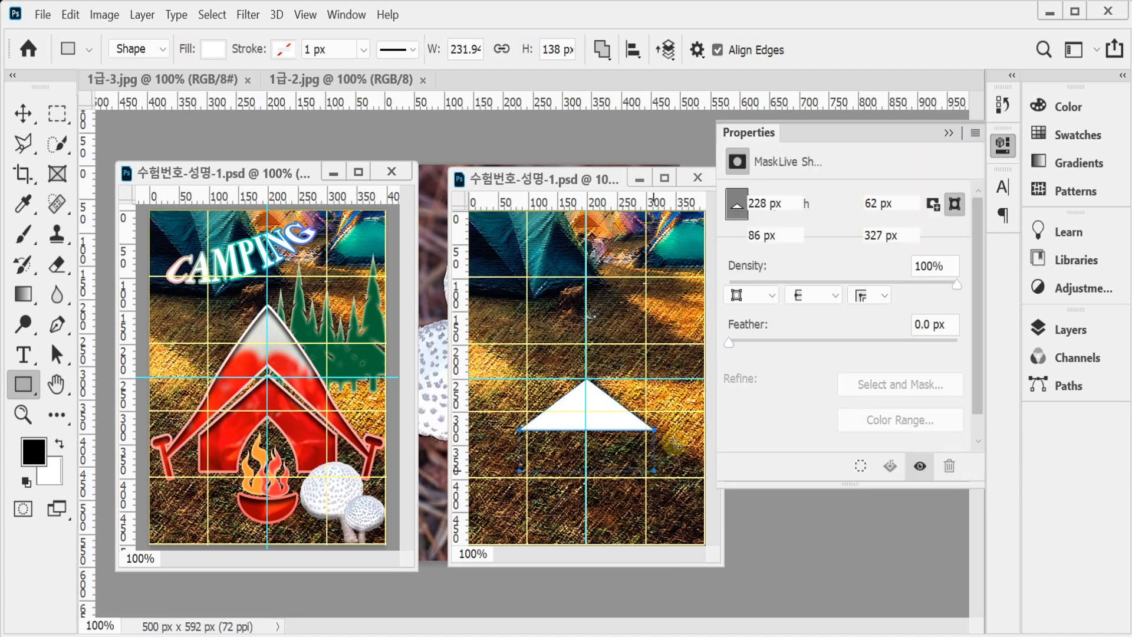
click(1070, 328)
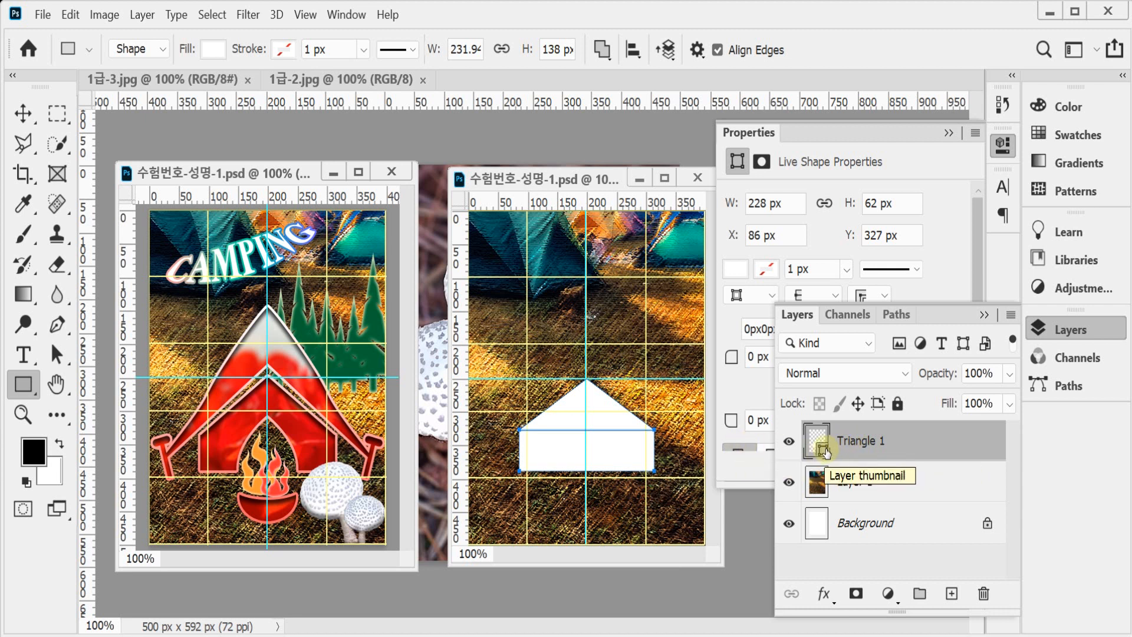
click(1073, 333)
click(1003, 145)
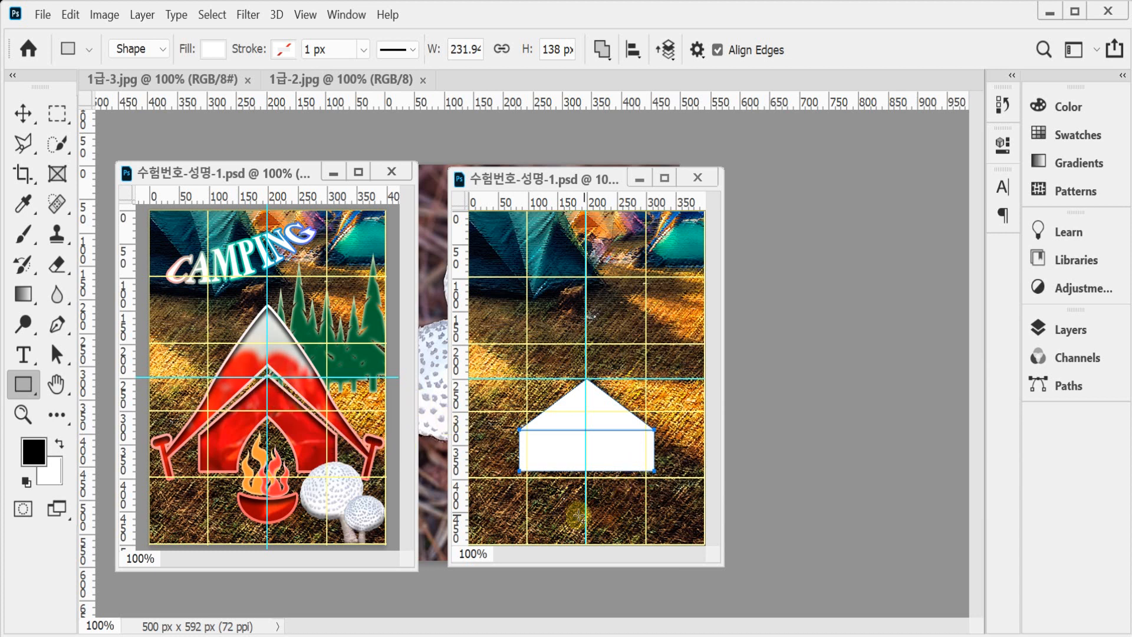
Subtract an ellipse of about 99 × 145 px from the lower middle of the tent shape as a door opening
click(25, 393)
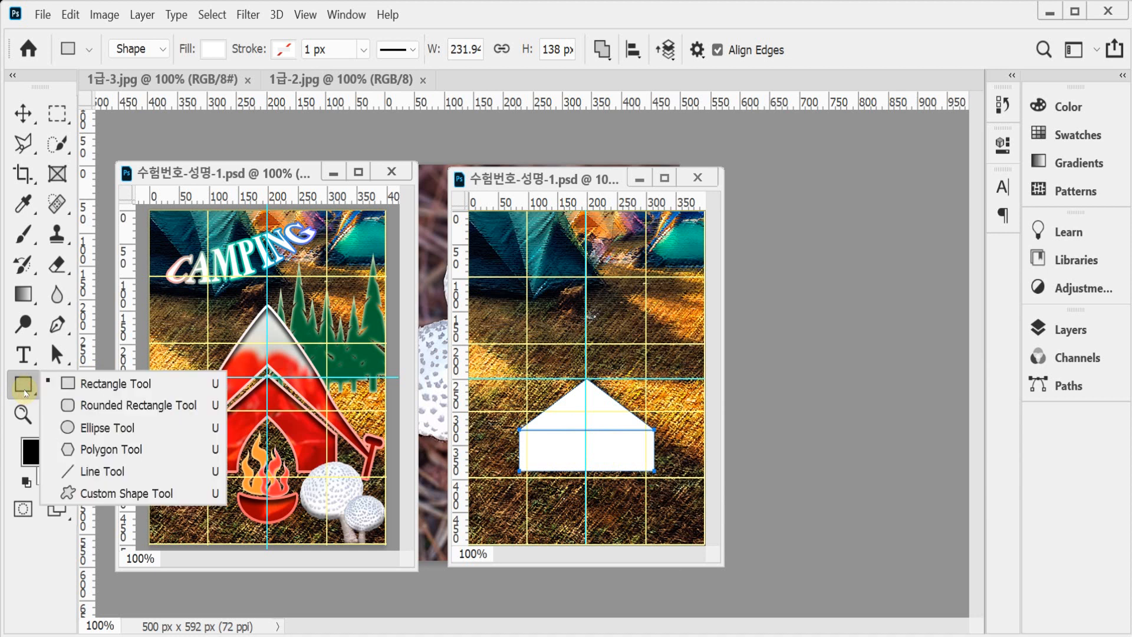
click(102, 430)
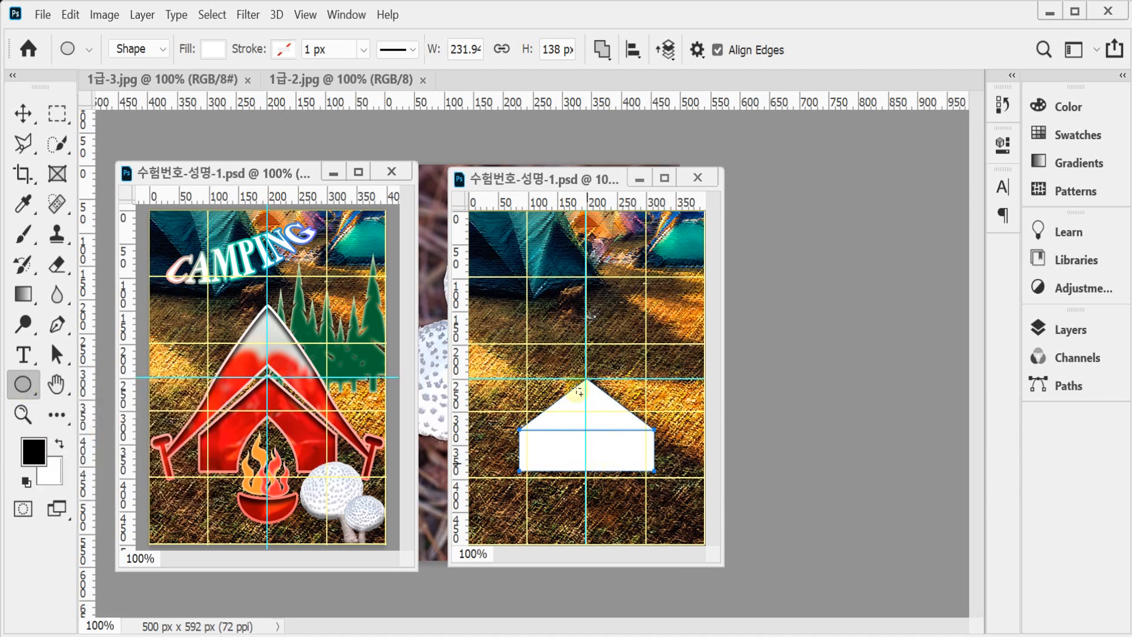
click(603, 50)
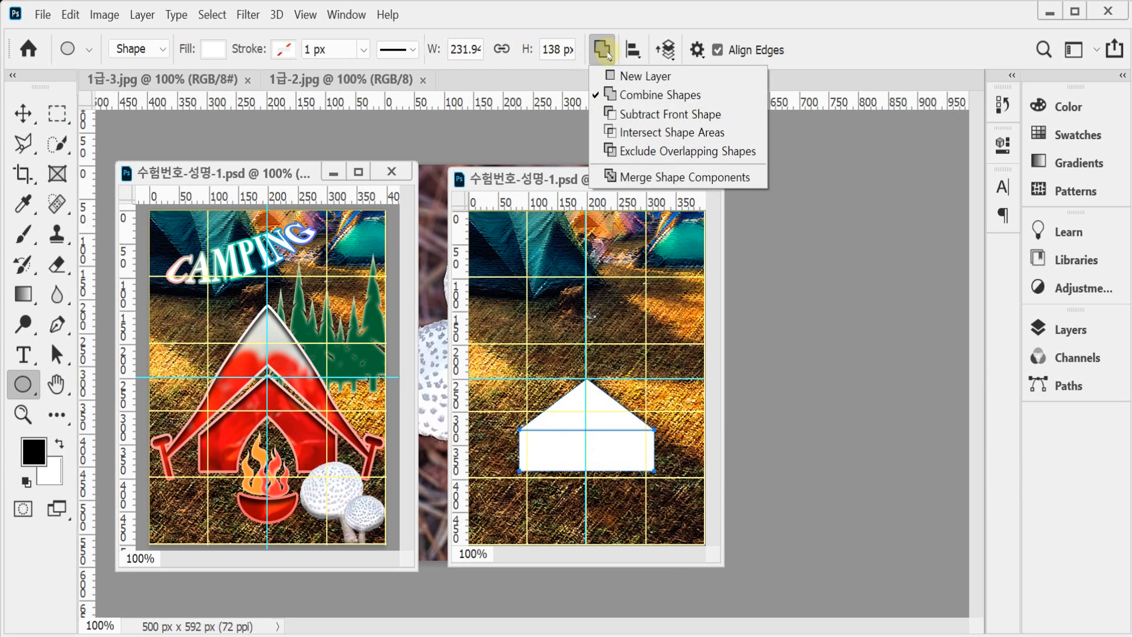
click(602, 124)
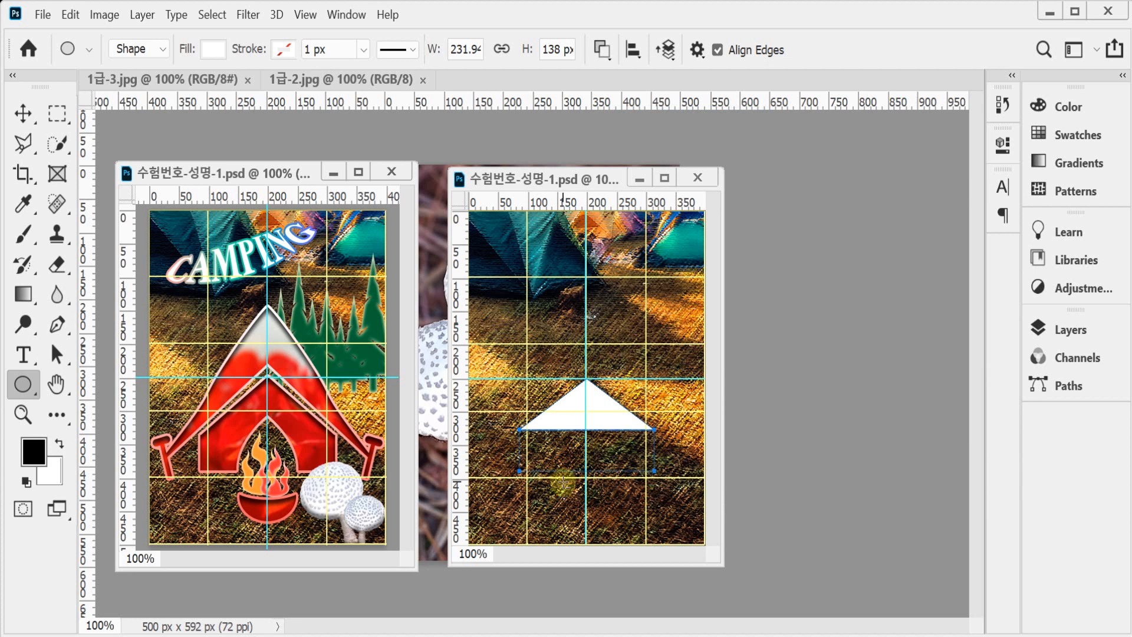
key(ctrl+z)
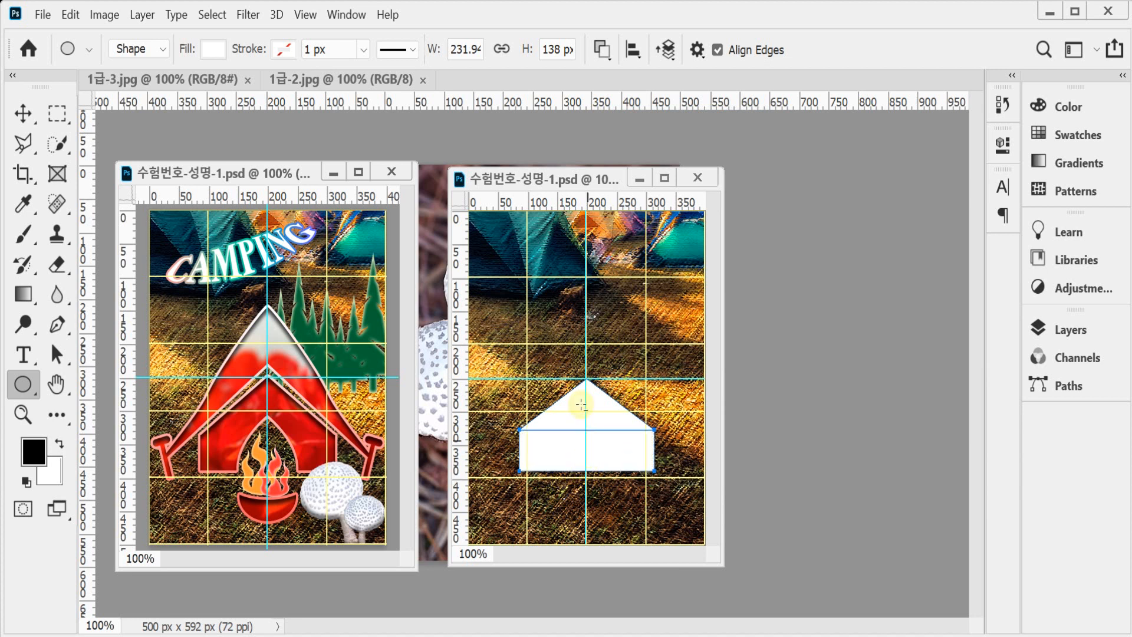
key(Return)
key(ctrl+z)
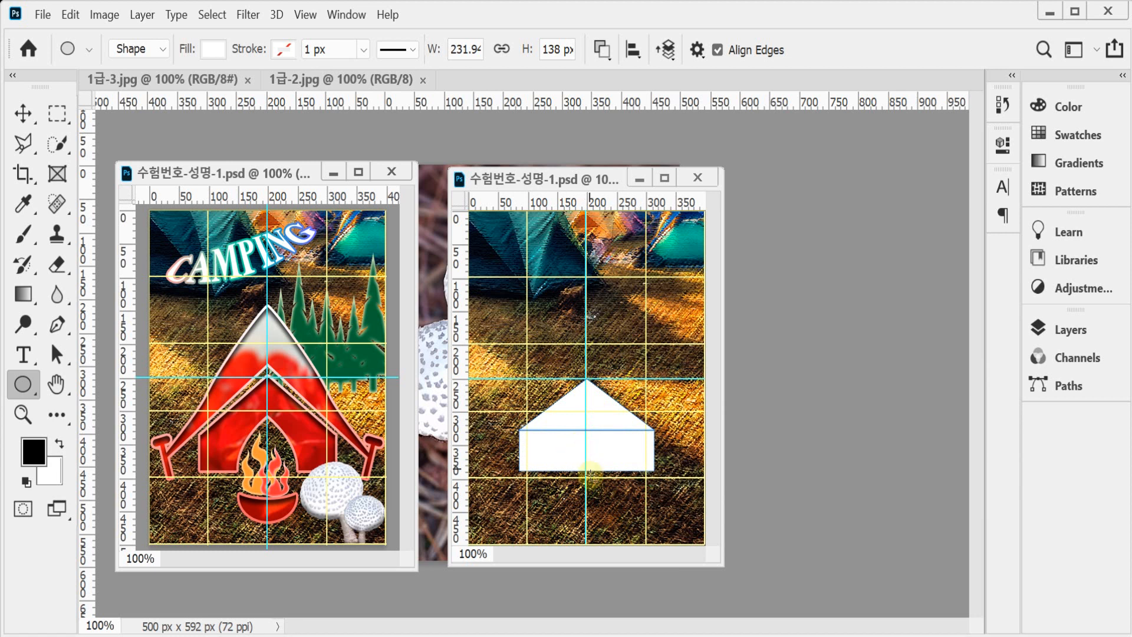
drag(586, 483, 614, 532)
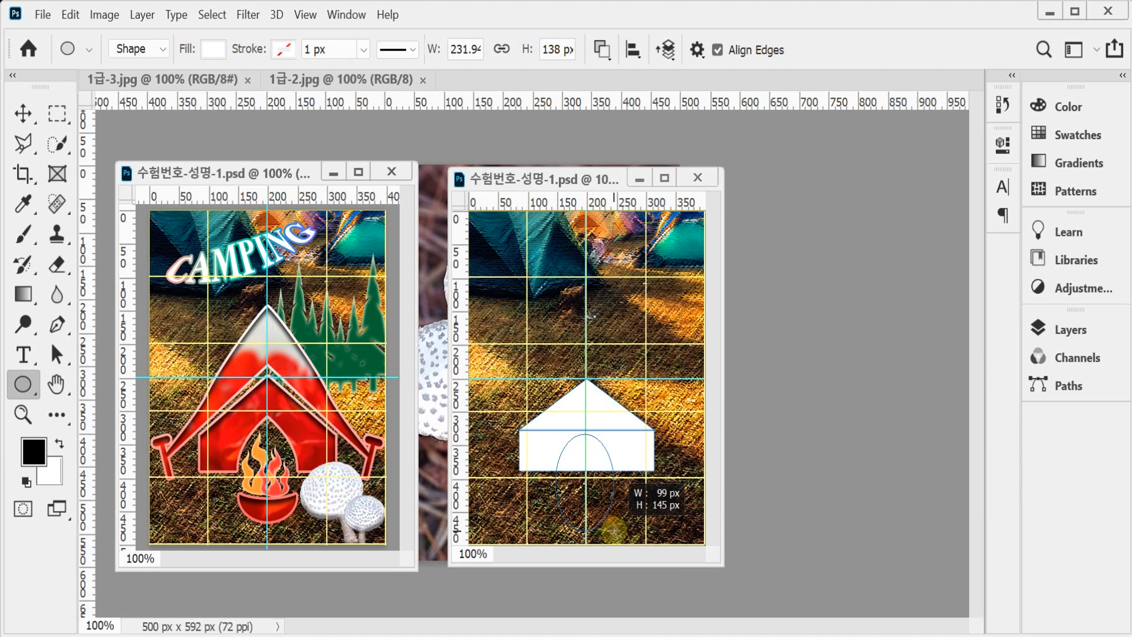
drag(614, 531, 614, 531)
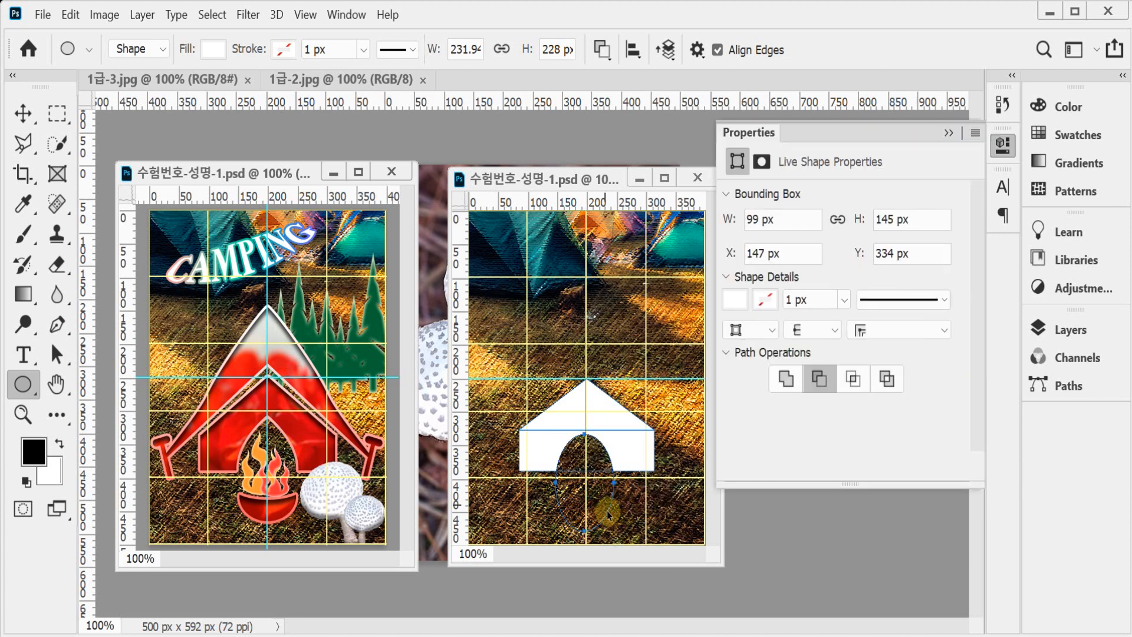
Move the door ellipse to about X 151 px, Y 317 px and align all the tent's paths on their horizontal centers
drag(608, 515, 609, 499)
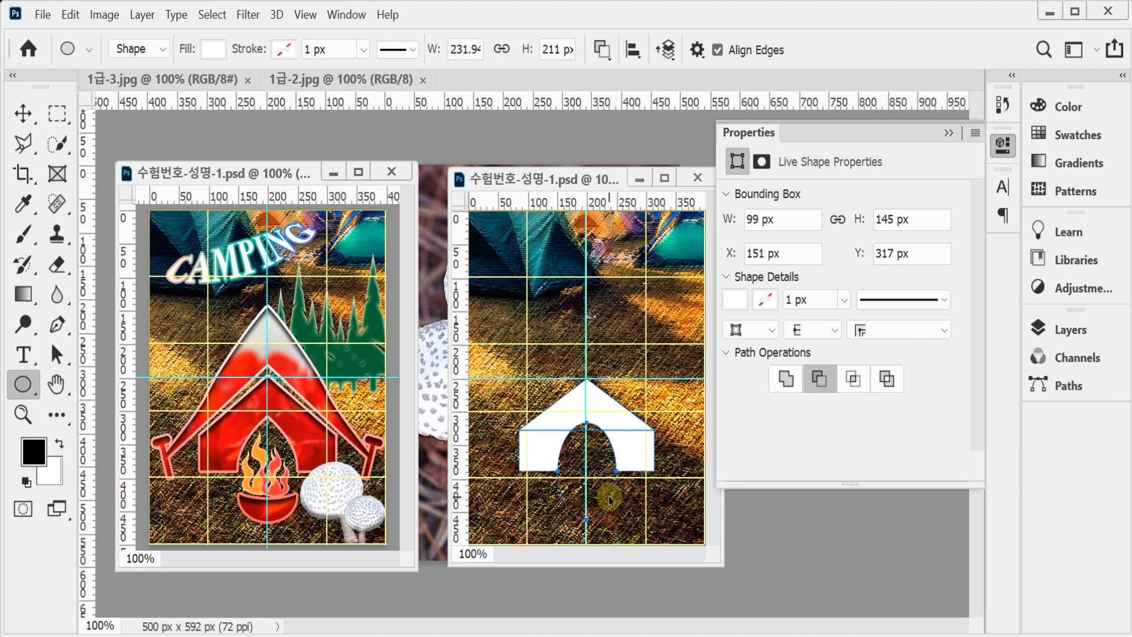
drag(611, 502, 611, 503)
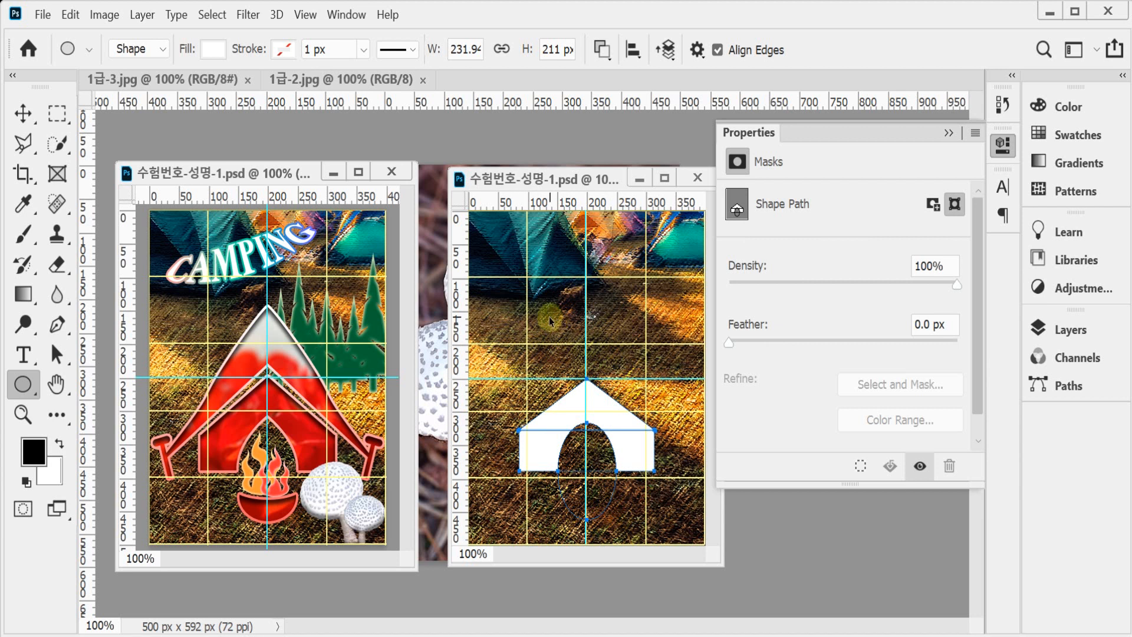
click(634, 50)
click(570, 118)
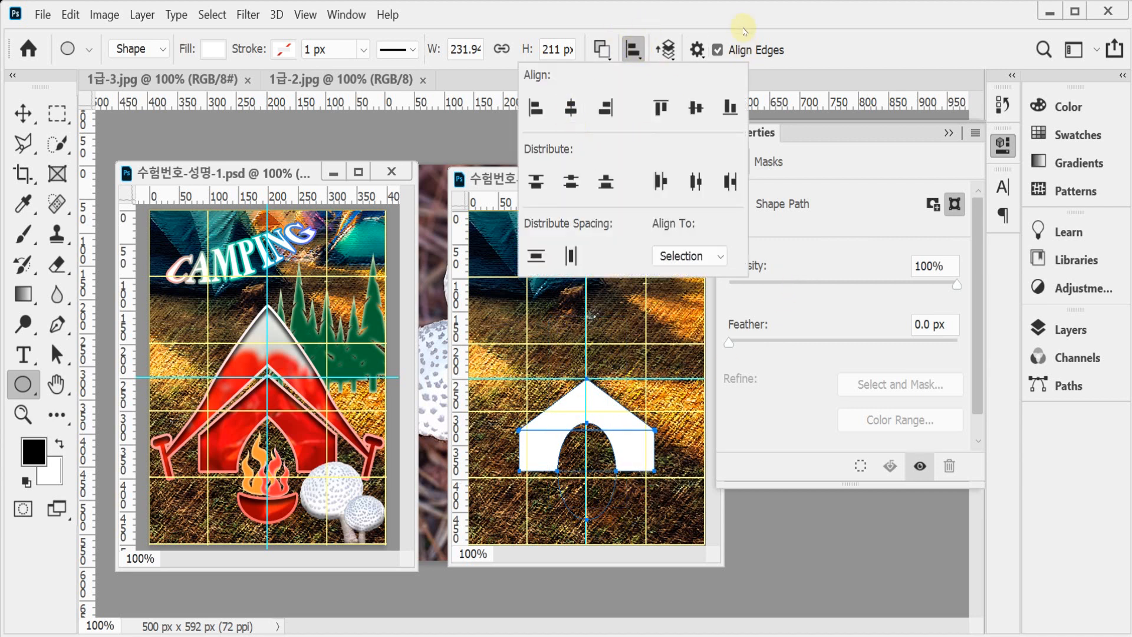
click(1002, 144)
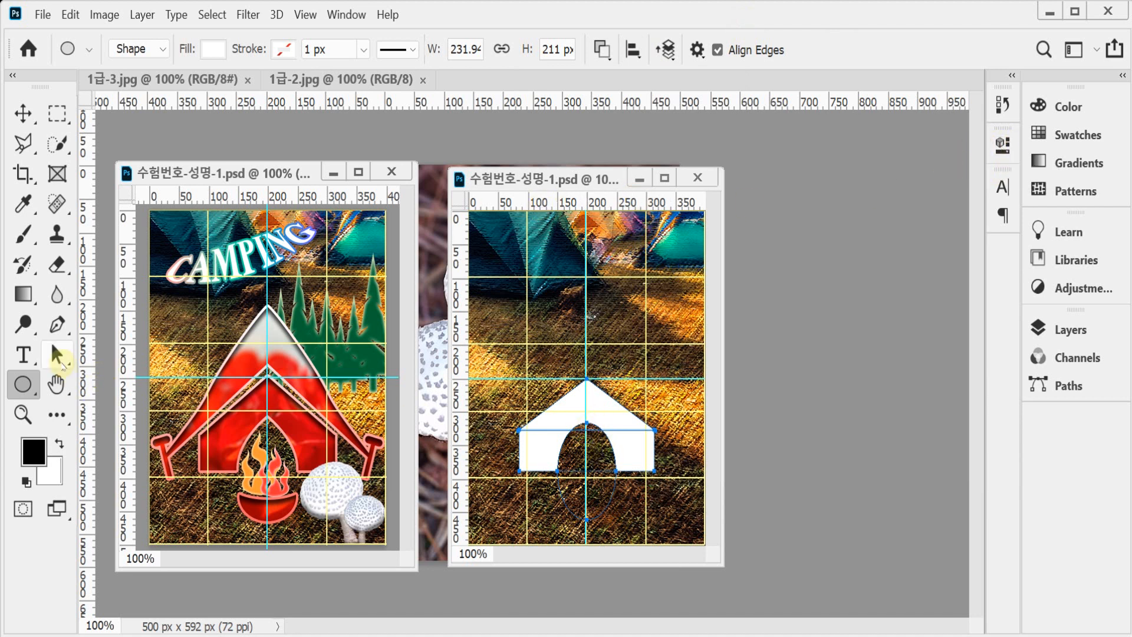
Convert the top anchor point of the door ellipse to a sharp corner so the opening ends in a point
click(56, 326)
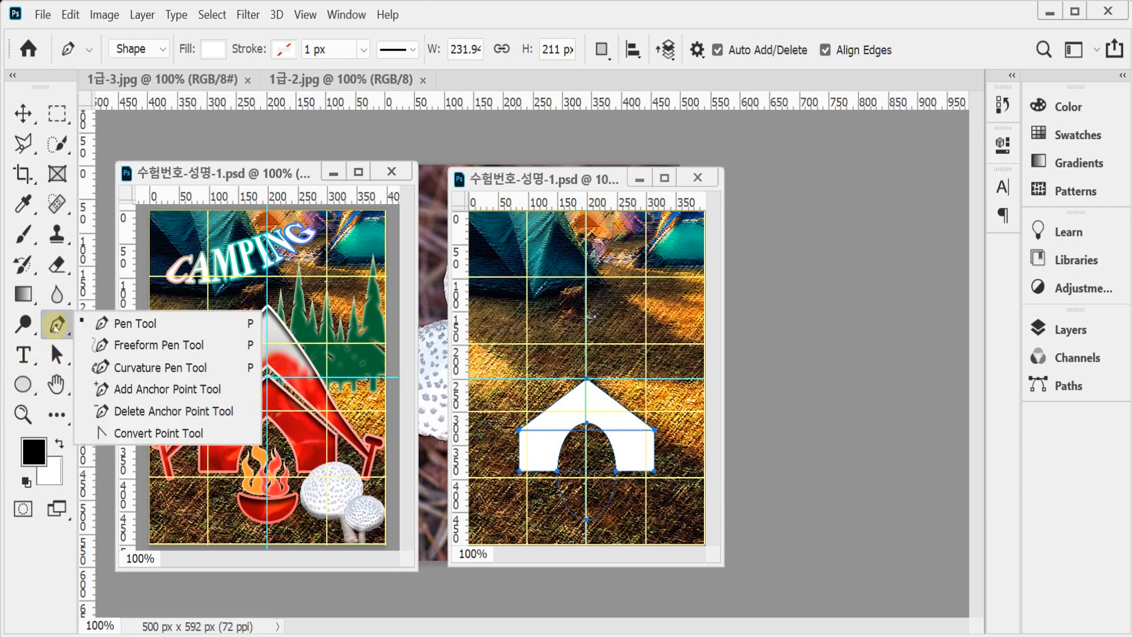
click(191, 435)
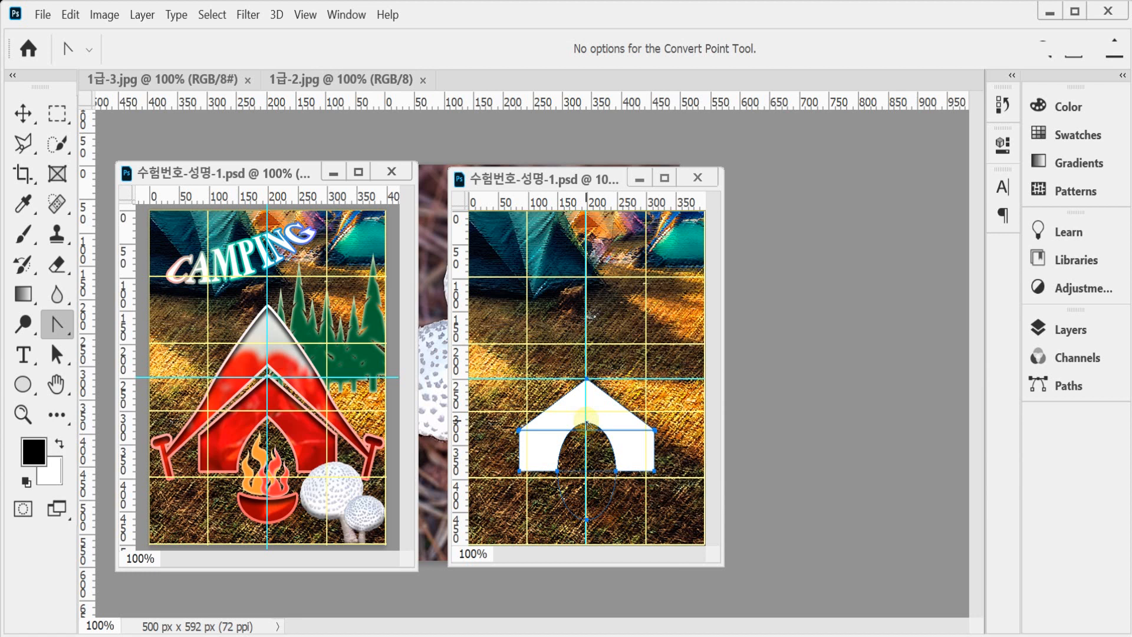
scroll(586, 424, up, 2)
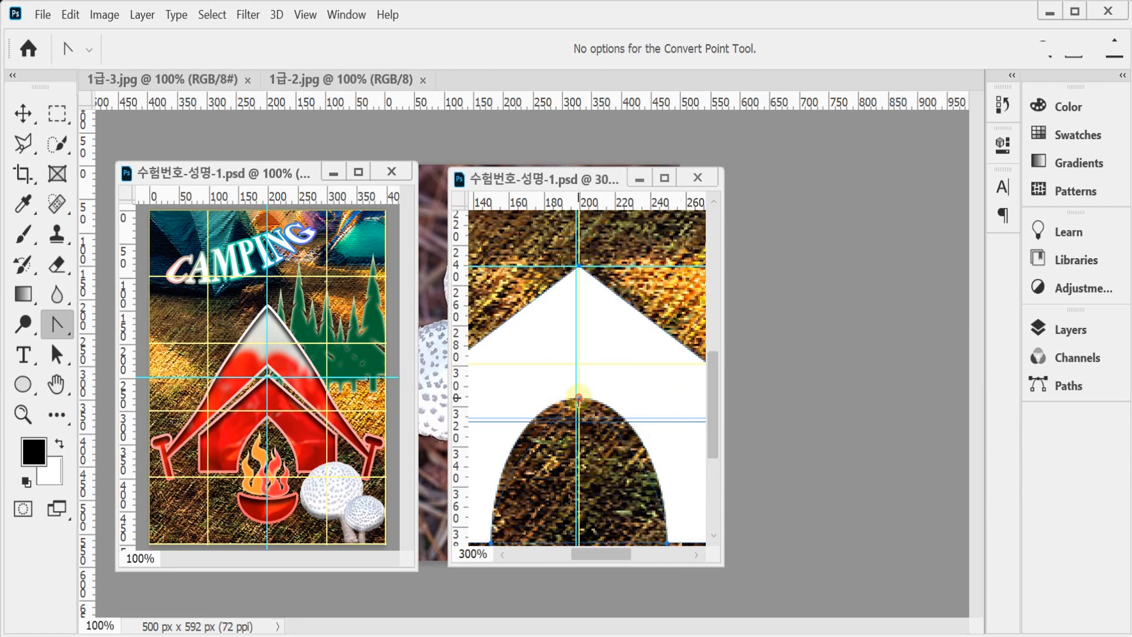
click(579, 399)
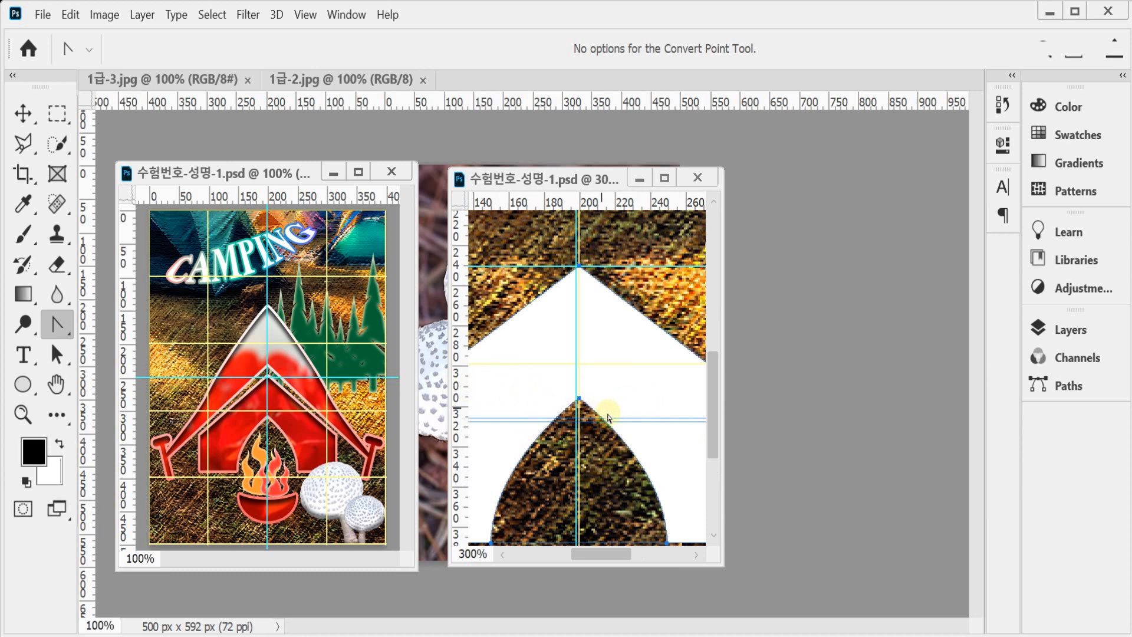
alt+click(600, 449)
alt+click(602, 450)
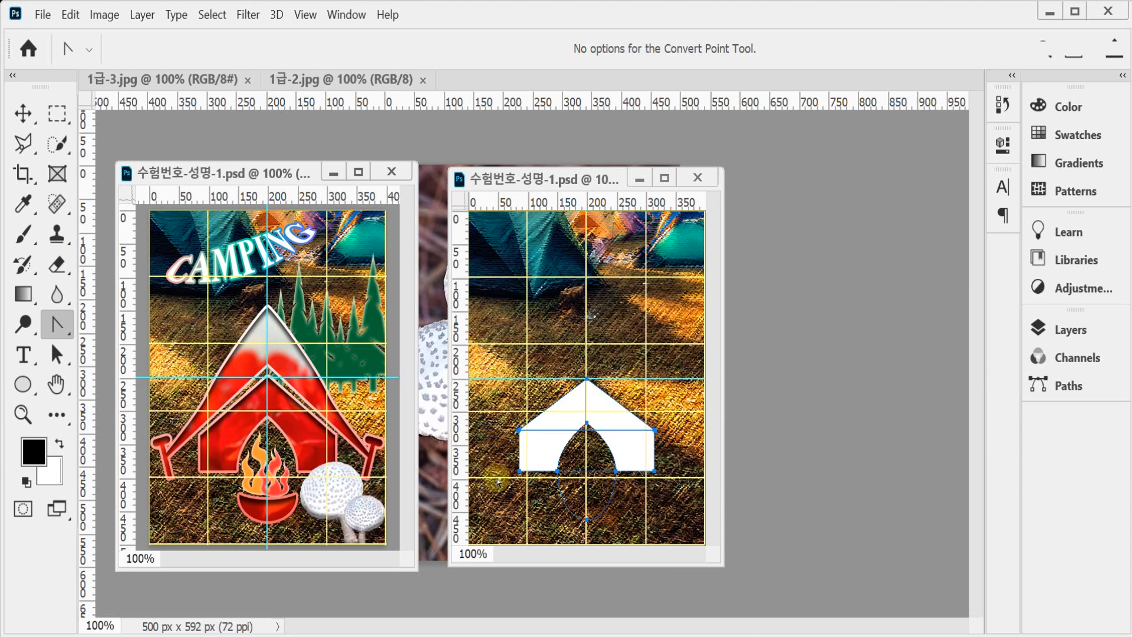
Add an ellipse of about 103 × 66 px below the tent opening, combined with the tent shape, for the fire bowl
click(23, 384)
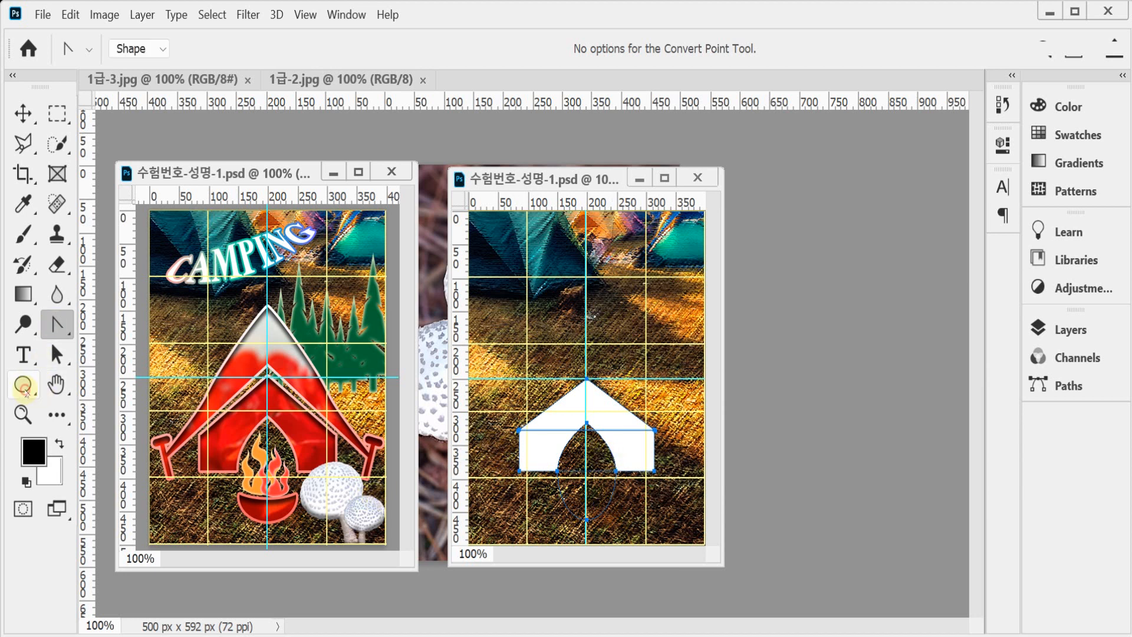
click(104, 427)
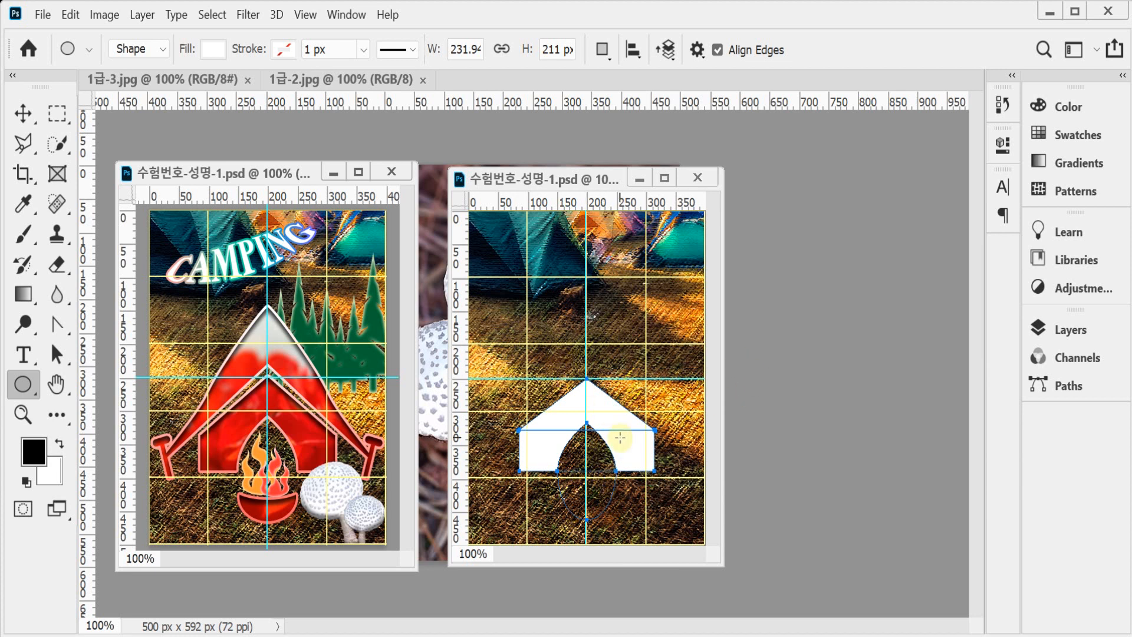
click(604, 49)
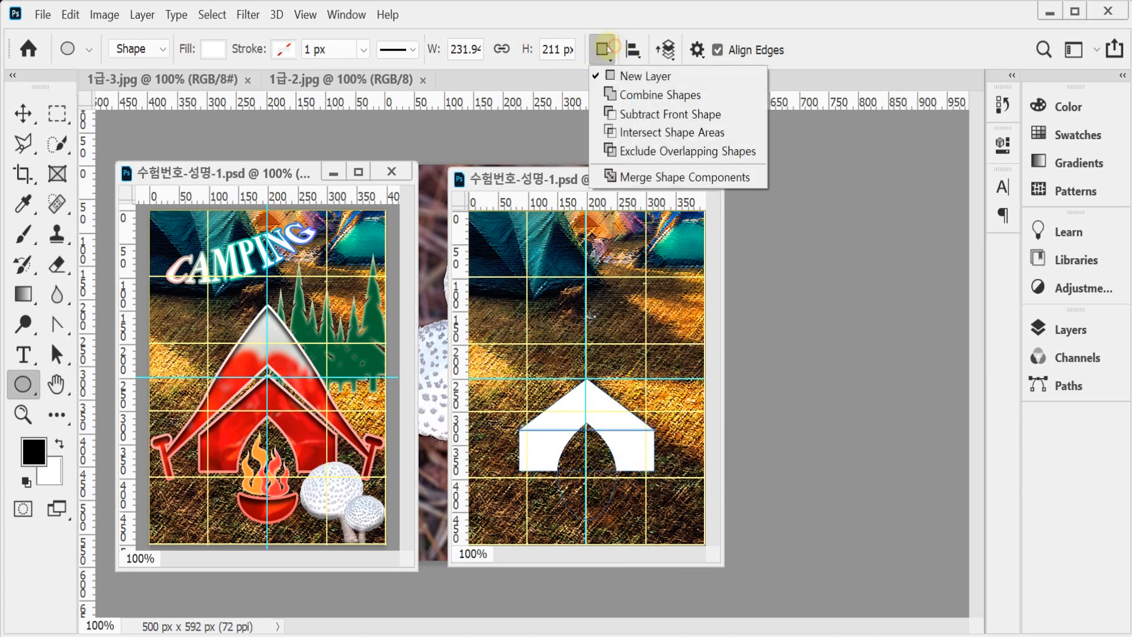
click(678, 95)
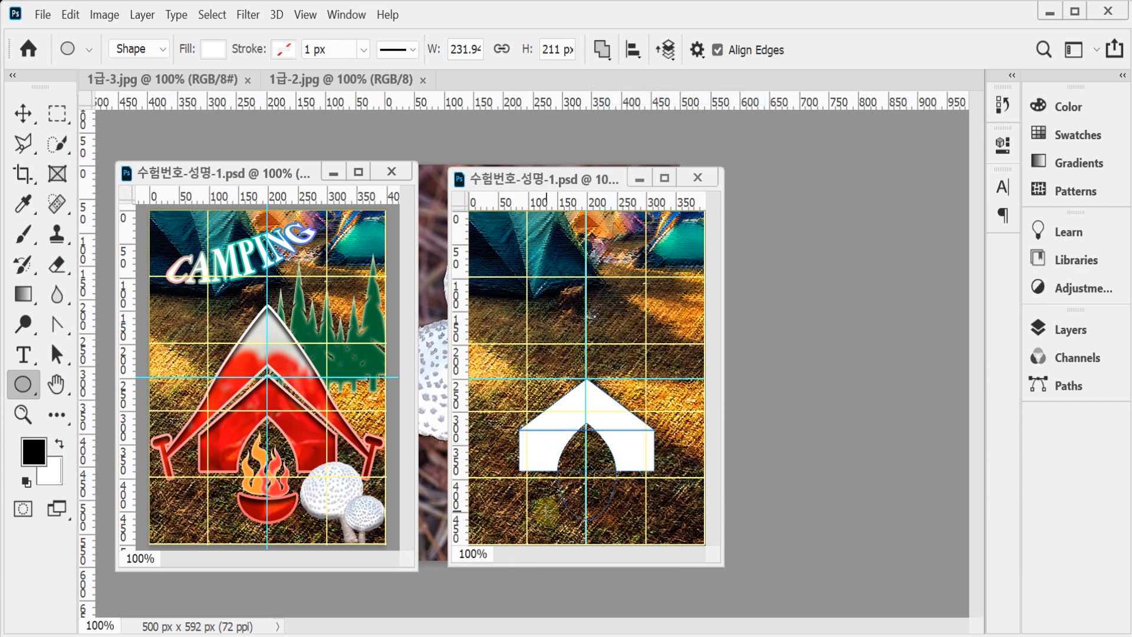
drag(556, 481, 625, 517)
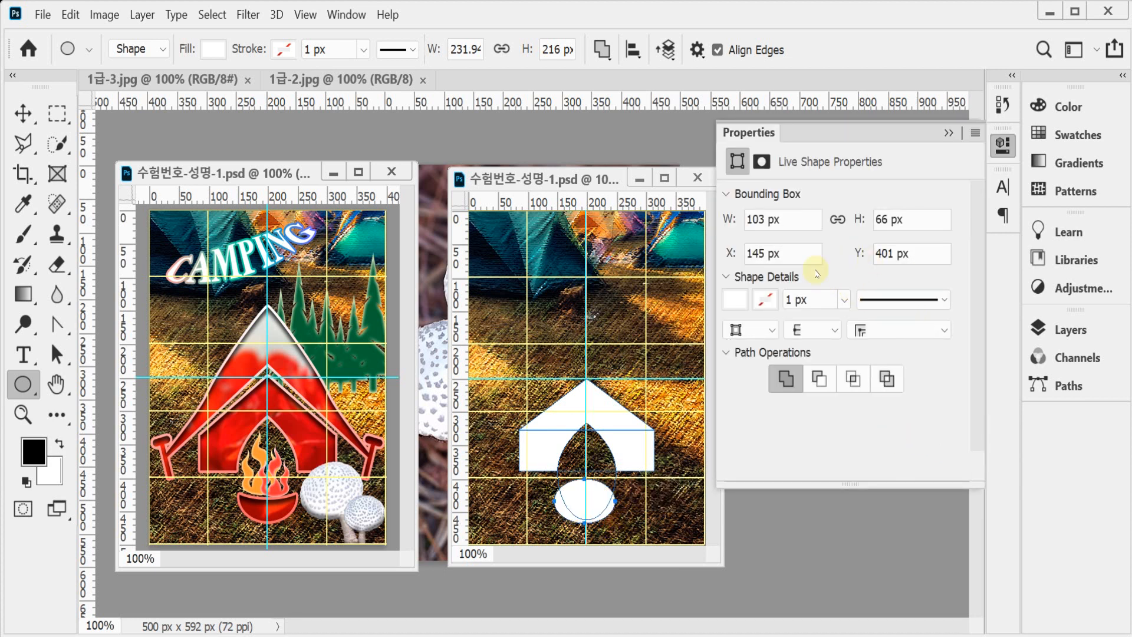
Draw an ellipse of about 152 × 63 px over the top of the bowl ellipse and subtract it from the shape
drag(547, 460, 636, 501)
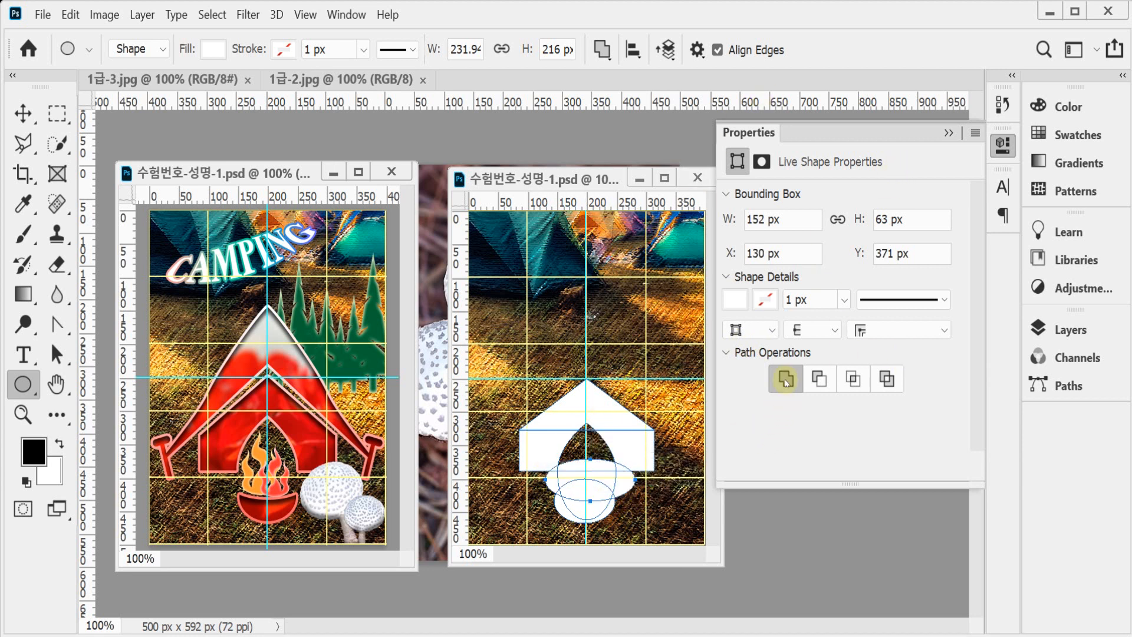
click(820, 382)
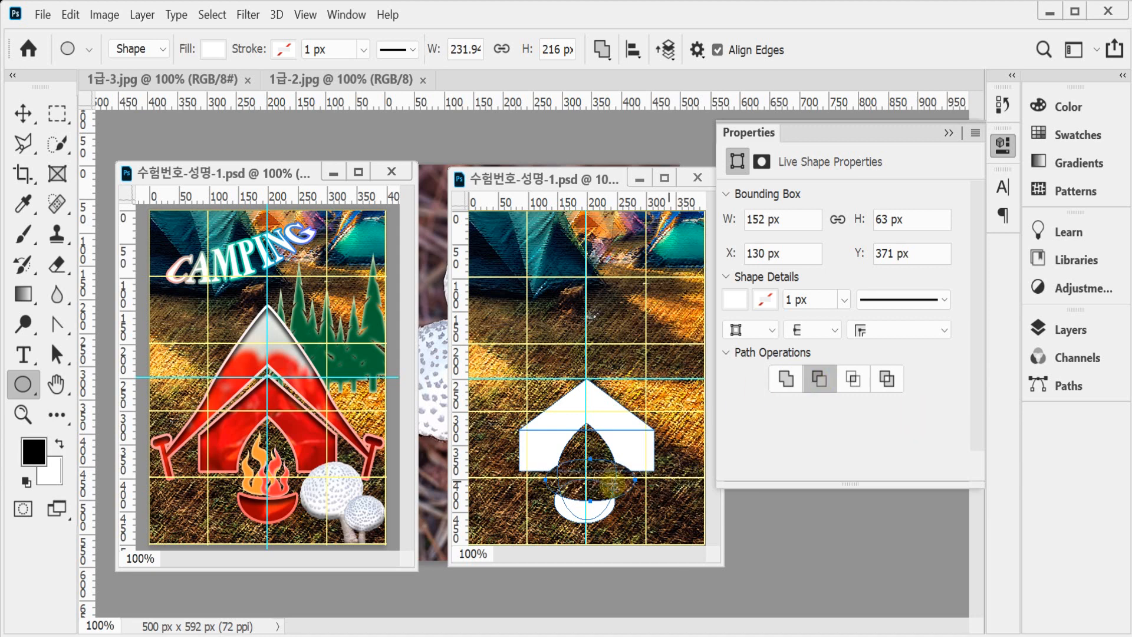
click(1003, 144)
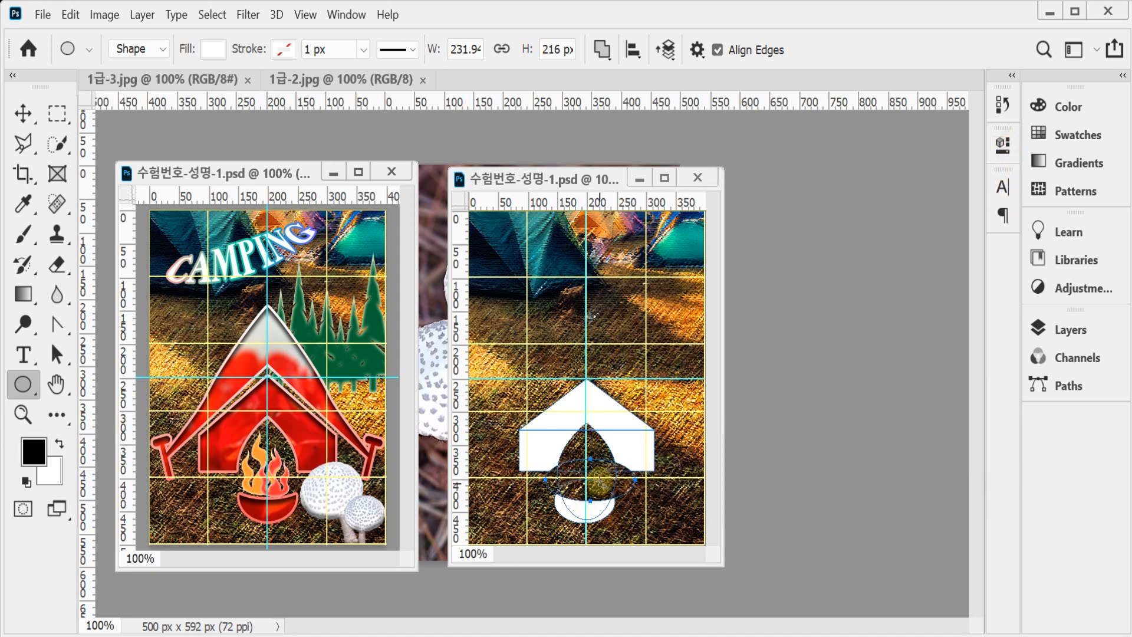
Scale the fire bowl's outer ellipse to about 76% width and 88% height, keeping it below the tent opening
click(621, 449)
drag(611, 430, 619, 324)
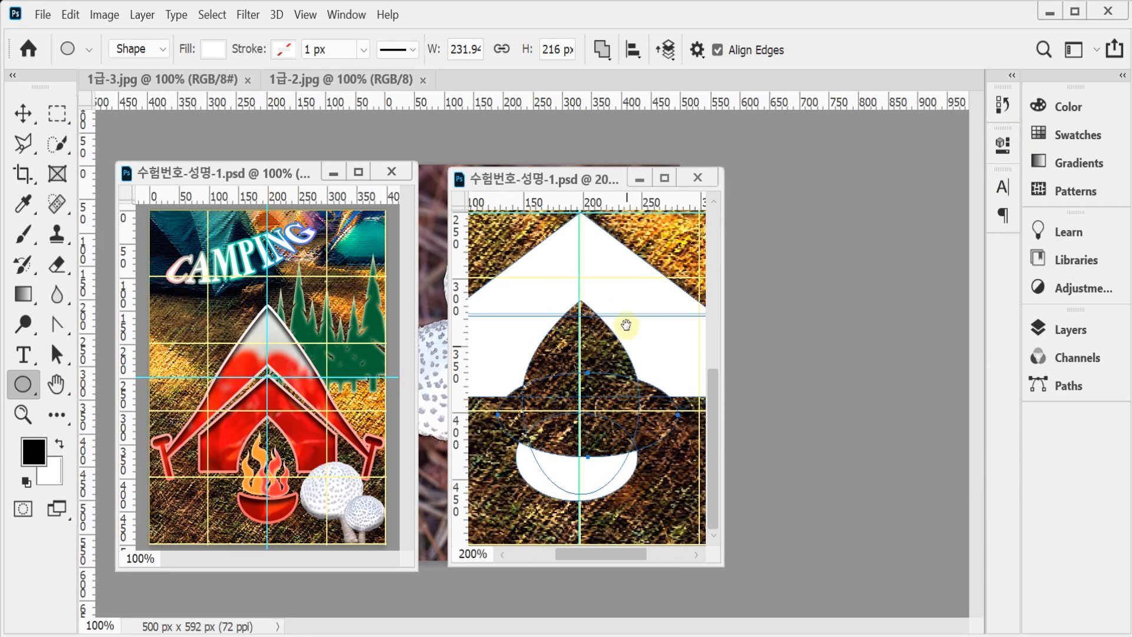
drag(723, 566, 863, 600)
drag(637, 454, 671, 459)
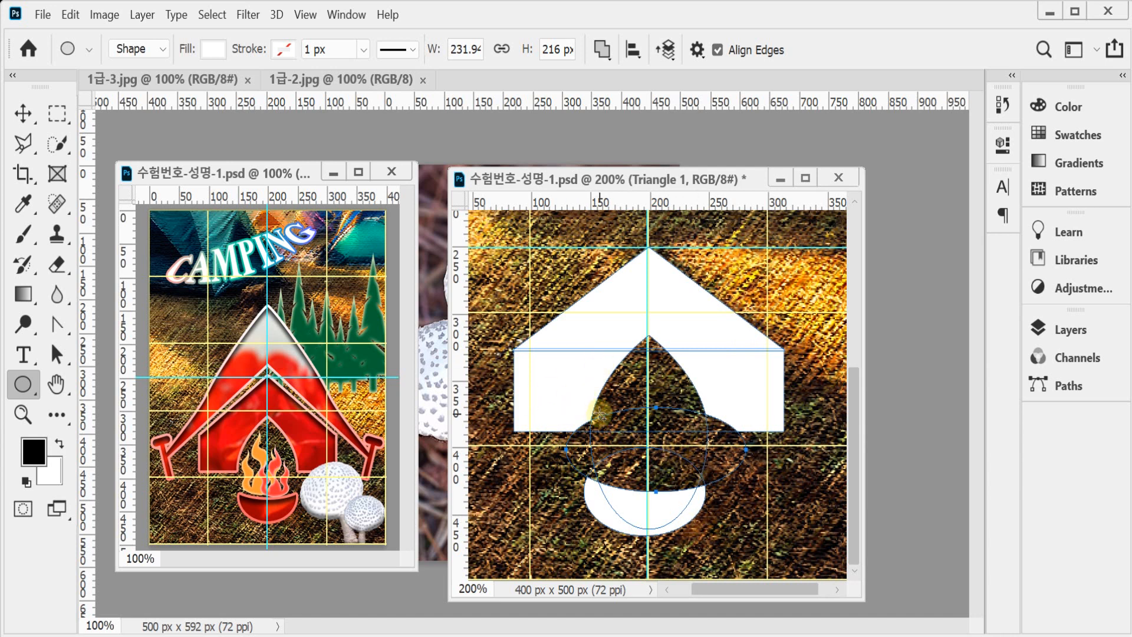
ctrl+click(608, 519)
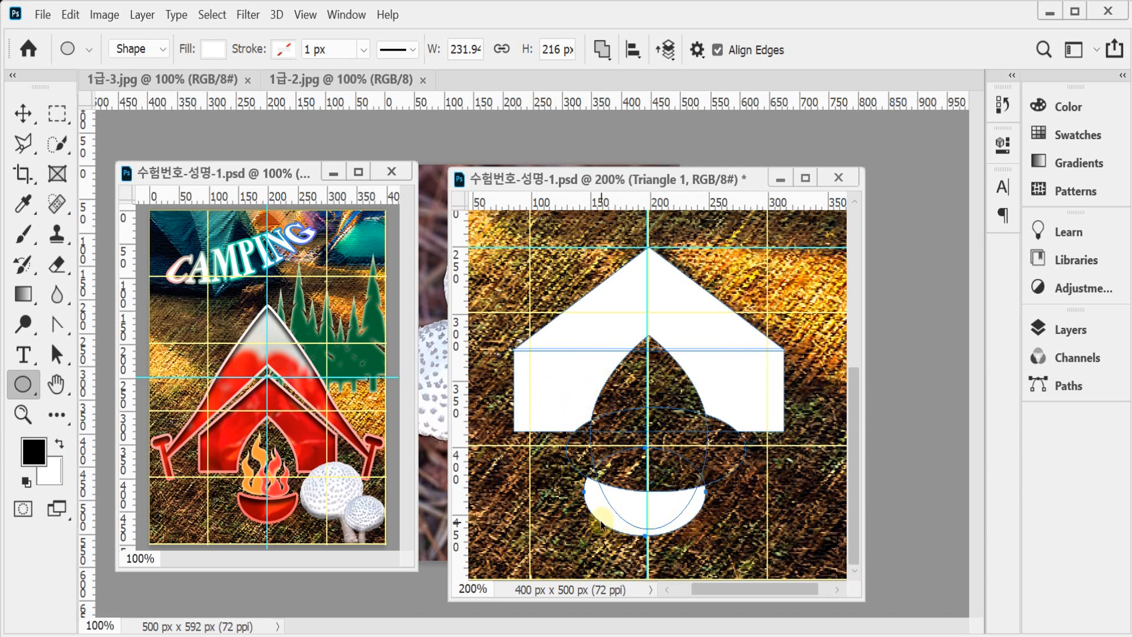
key(ctrl+t)
drag(582, 536, 599, 524)
drag(674, 510, 697, 497)
drag(594, 497, 605, 497)
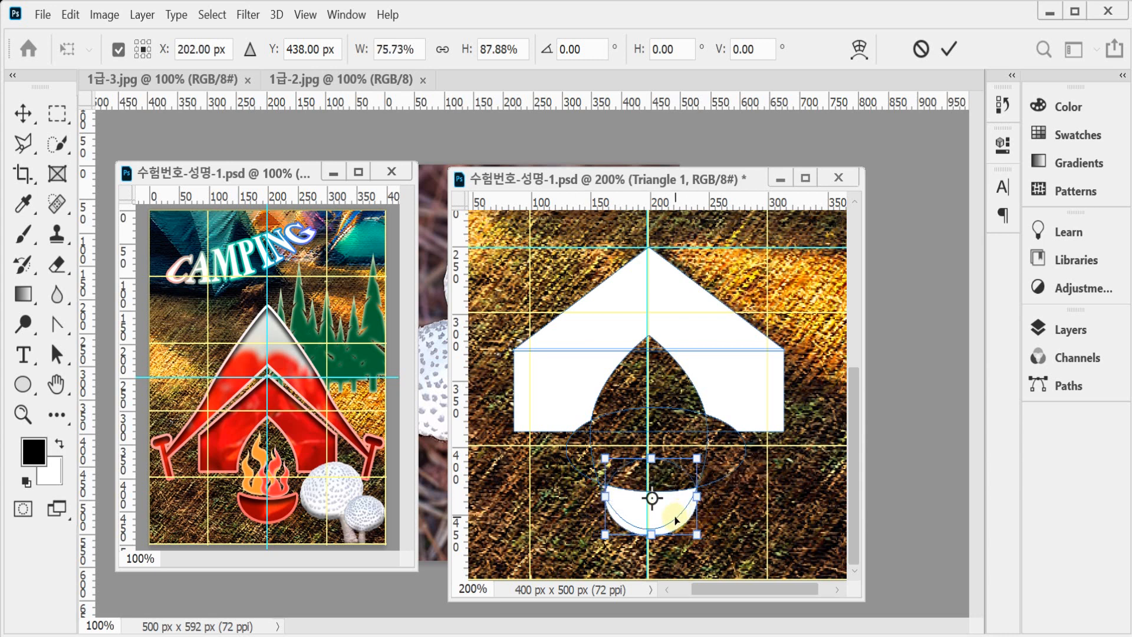
drag(675, 517, 674, 516)
key(Return)
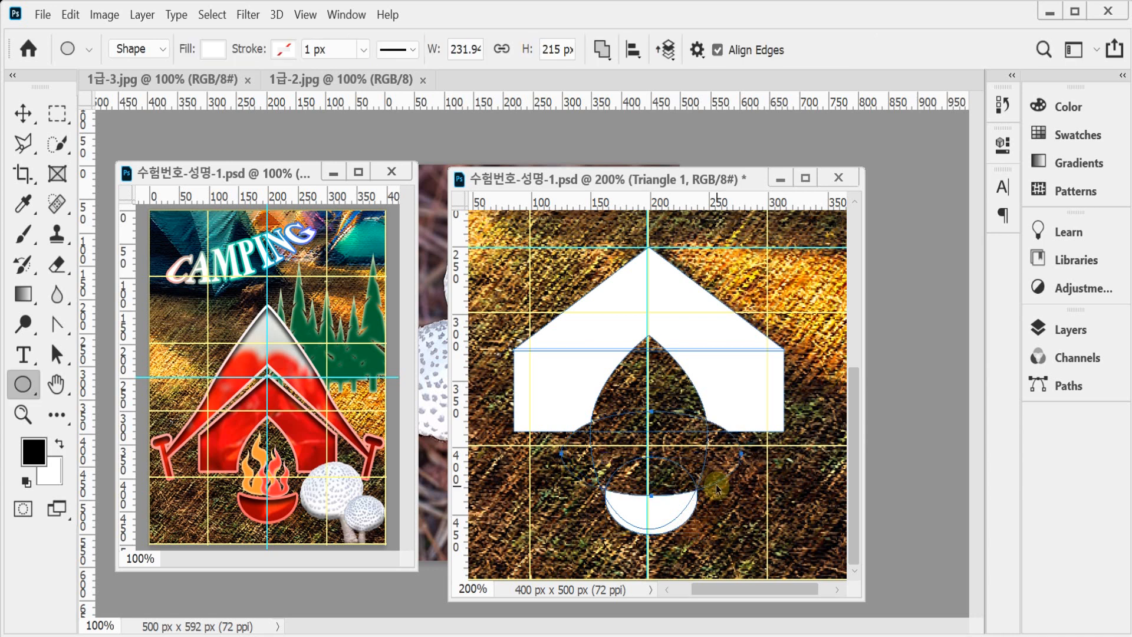
Shift the subtracting ellipse over the bowl slightly down and narrow it from both sides so it clears the tent's base
drag(717, 486, 718, 489)
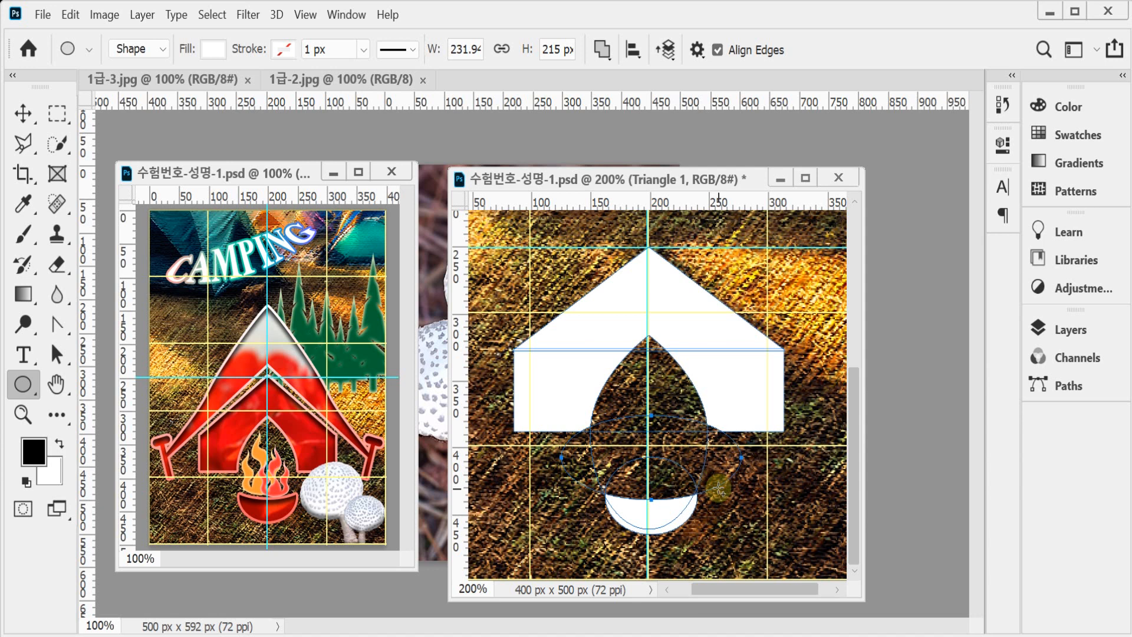
key(ctrl+t)
drag(561, 457, 584, 457)
drag(742, 457, 707, 460)
key(Return)
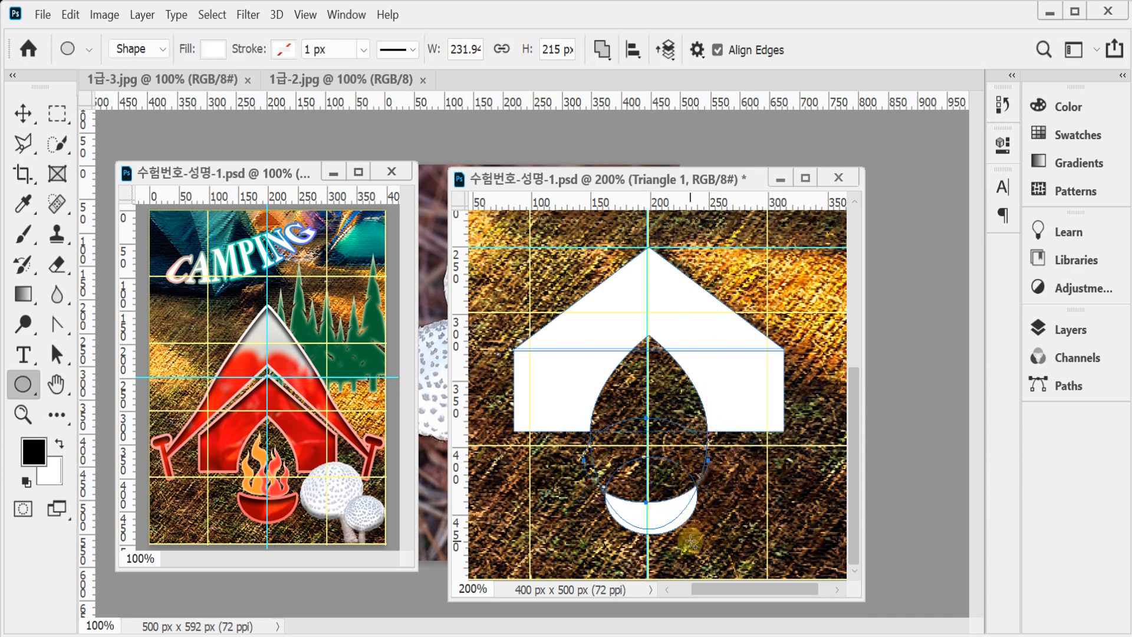
Align the fire bowl's outer ellipse and its subtracting ellipse on their horizontal centers
drag(673, 511, 674, 476)
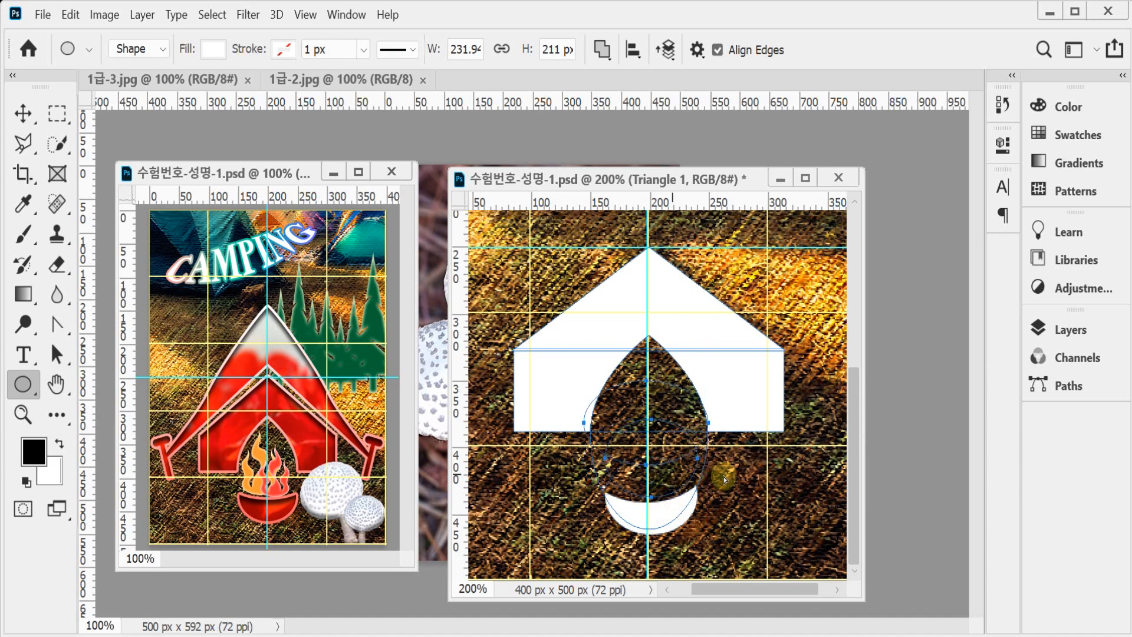
key(ctrl+z)
click(633, 50)
click(571, 108)
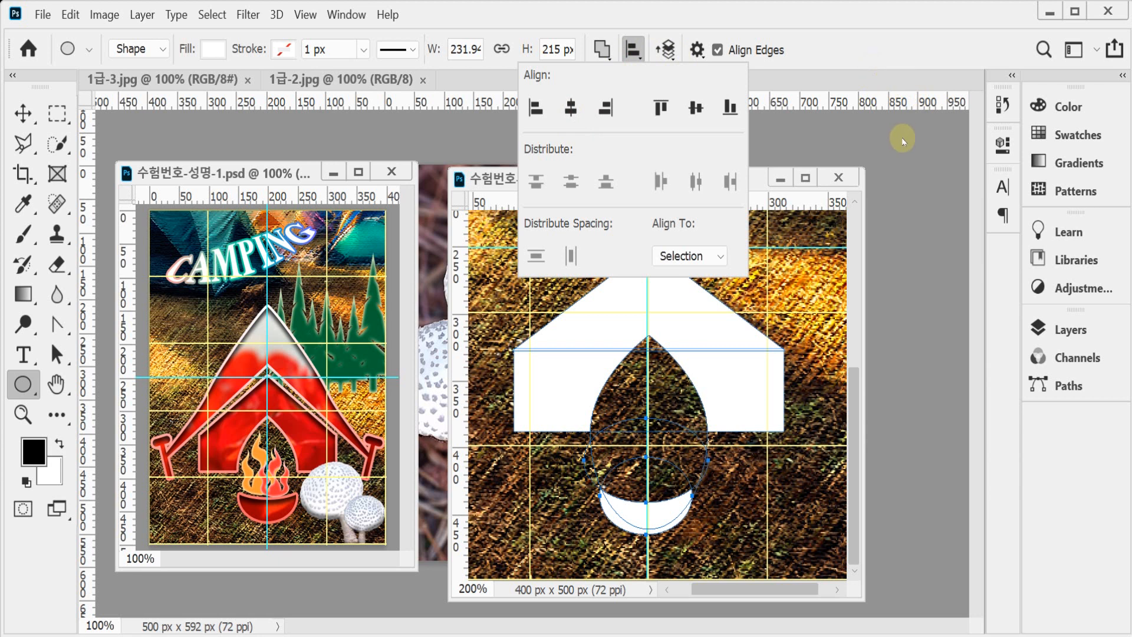
click(839, 38)
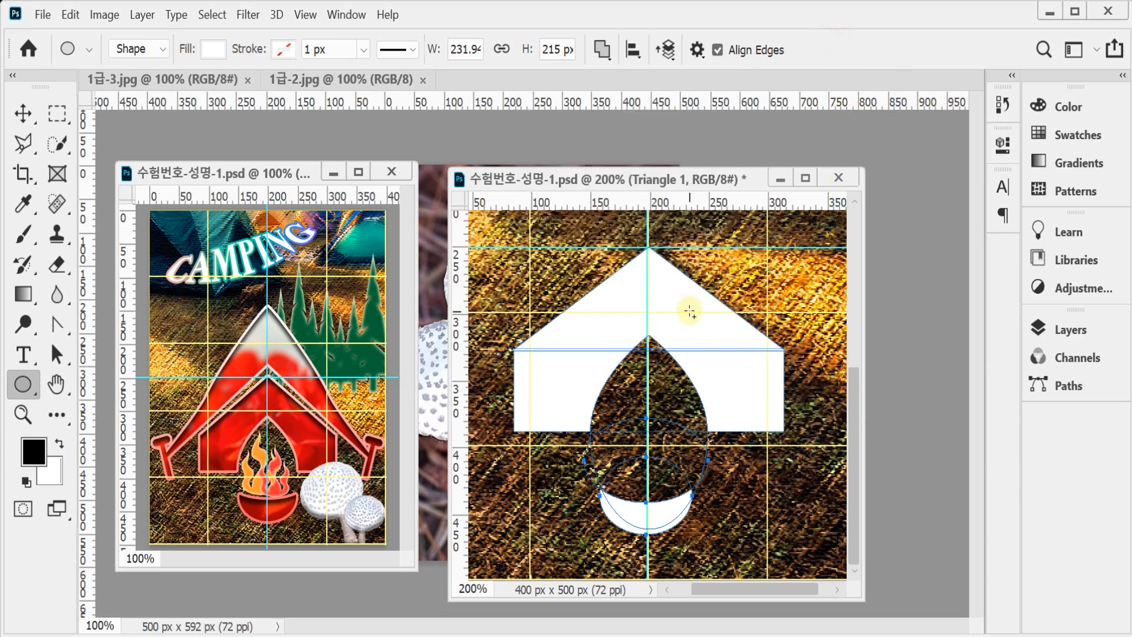
Add a tent peg left of the tent: a 36 × 13 px rounded rectangle with 5 px radius and an 11 × 52 px rectangle below it
key(ctrl+minus)
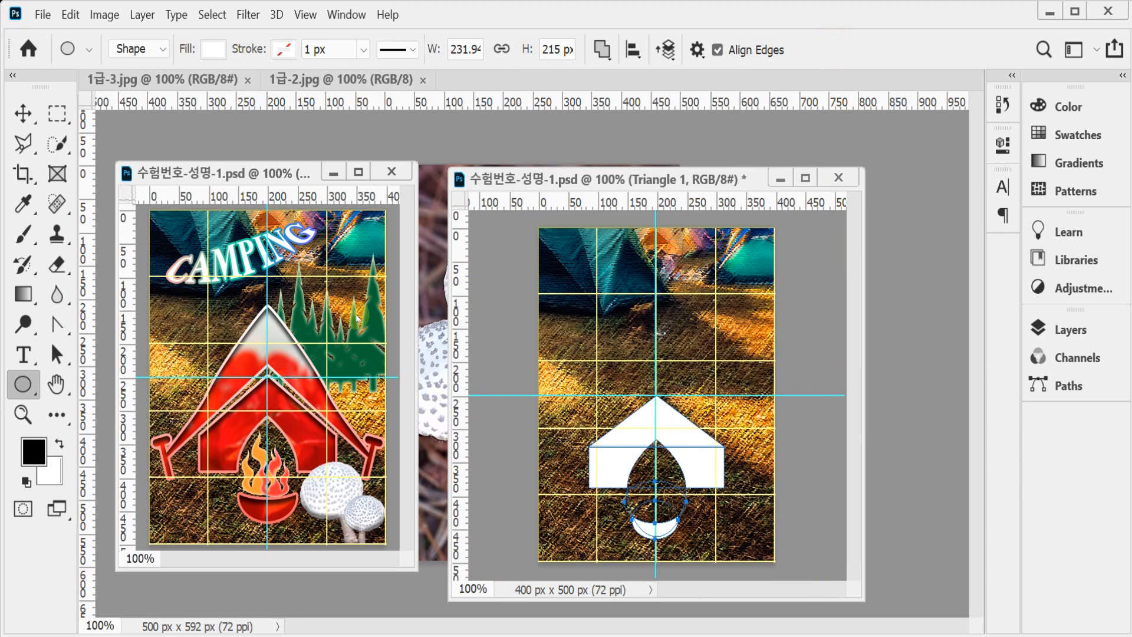
right_click(27, 386)
click(116, 404)
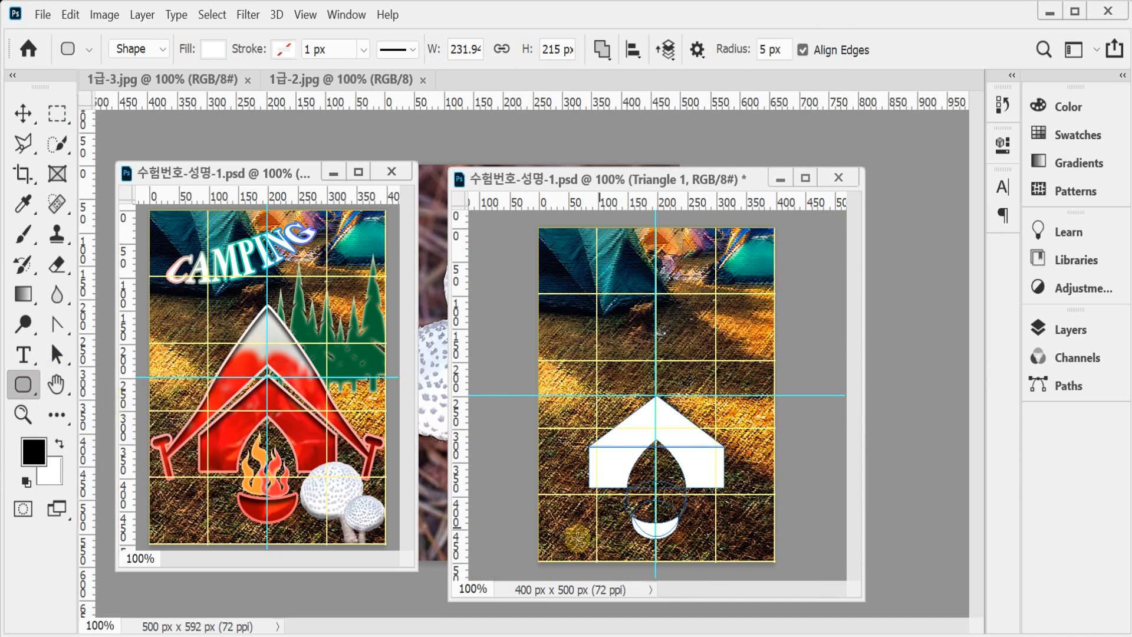
ctrl+click(611, 464)
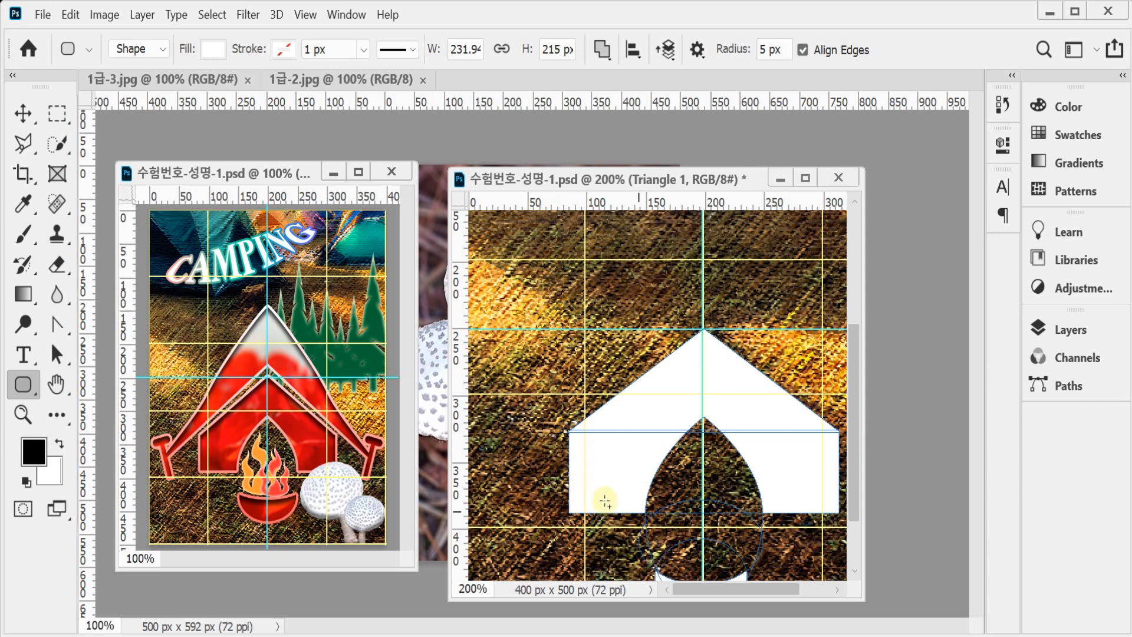
drag(499, 437, 542, 453)
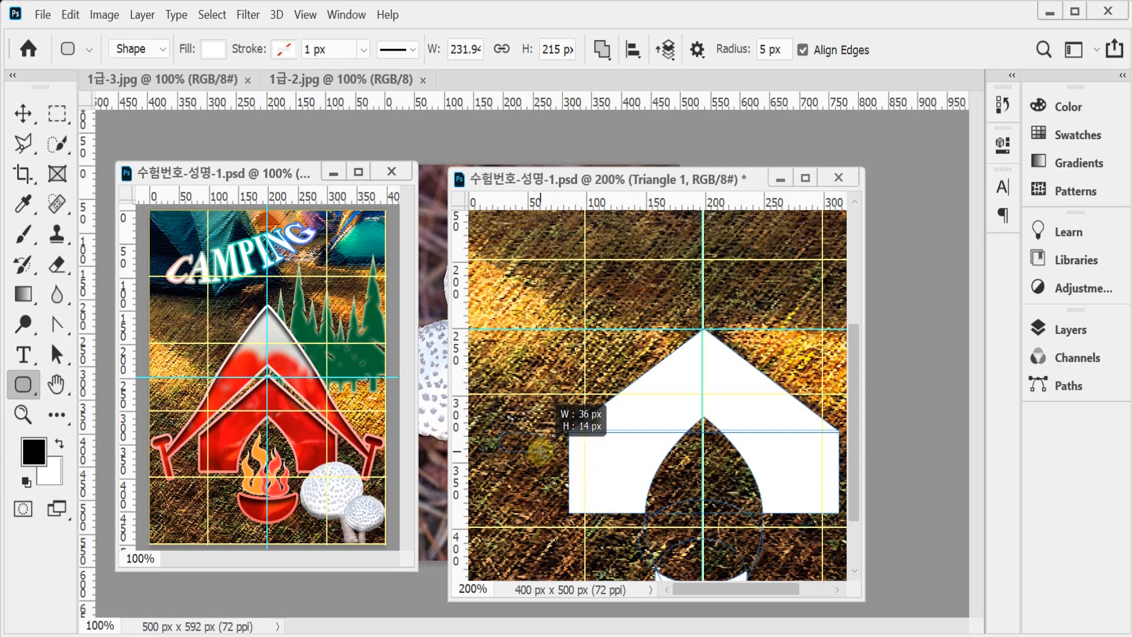
drag(542, 453, 541, 451)
drag(542, 451, 541, 451)
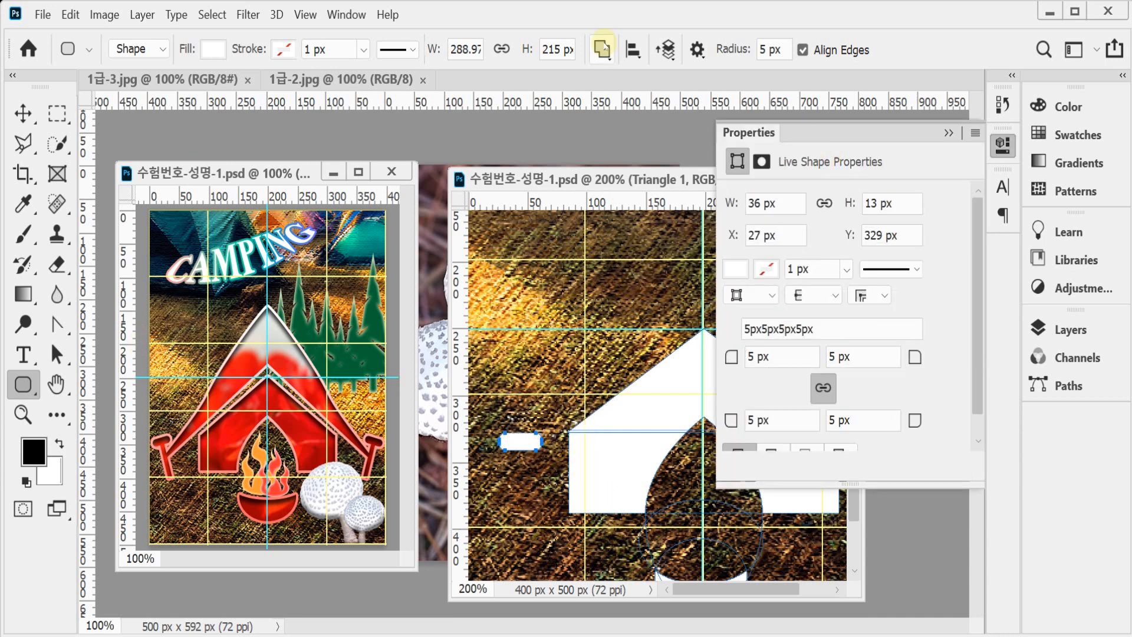
drag(26, 389, 85, 378)
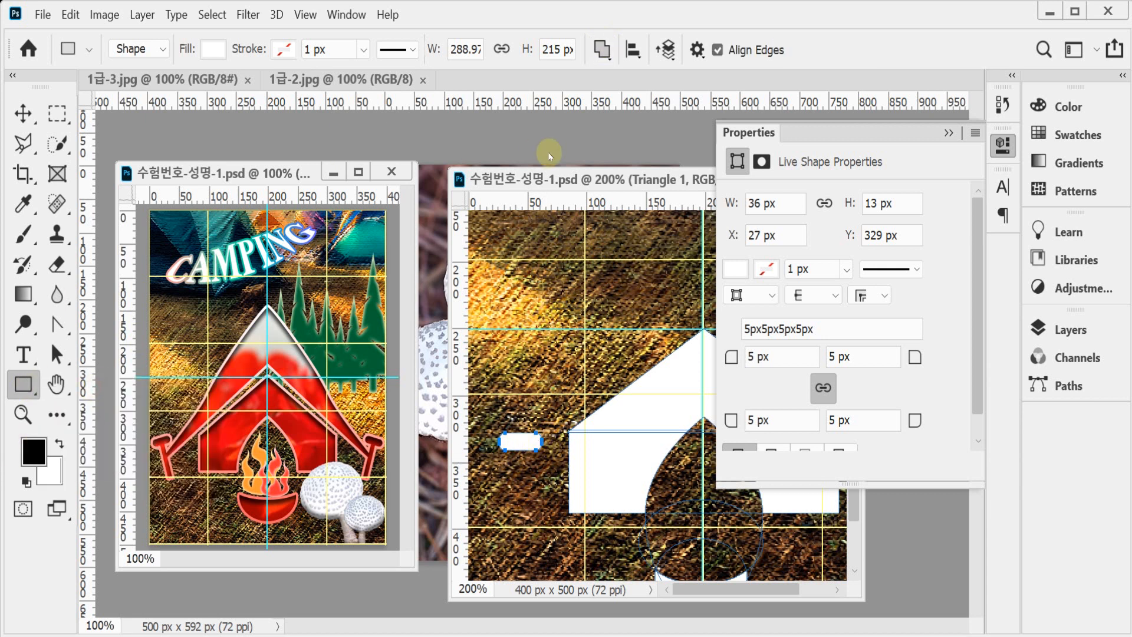
drag(515, 442, 527, 511)
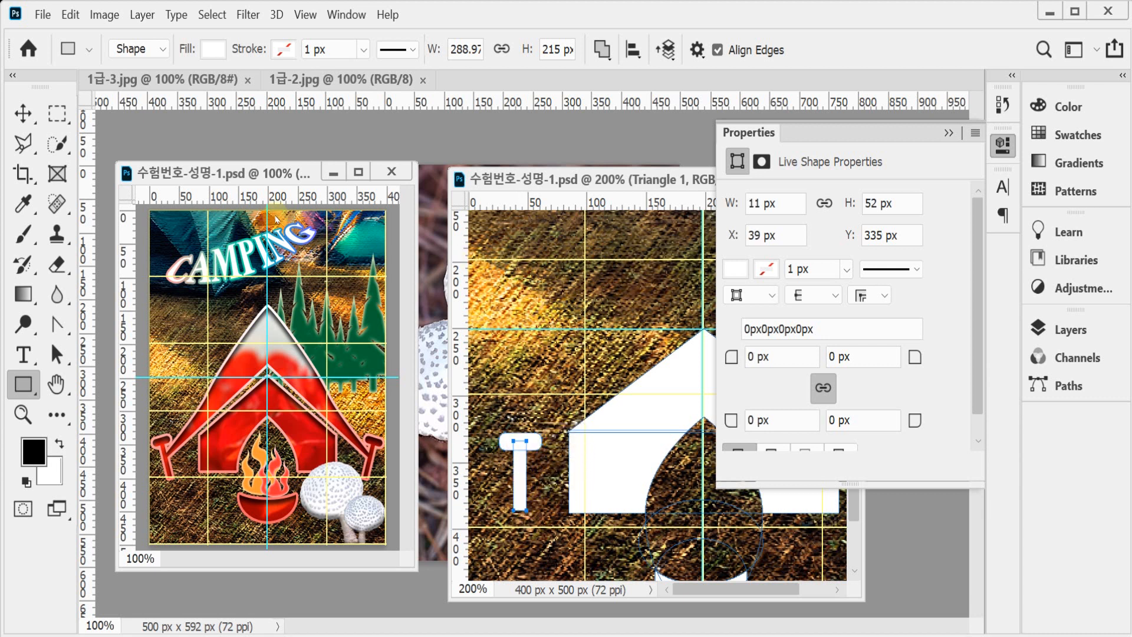
Select the peg's head and shaft together and align them on their horizontal centers
click(57, 354)
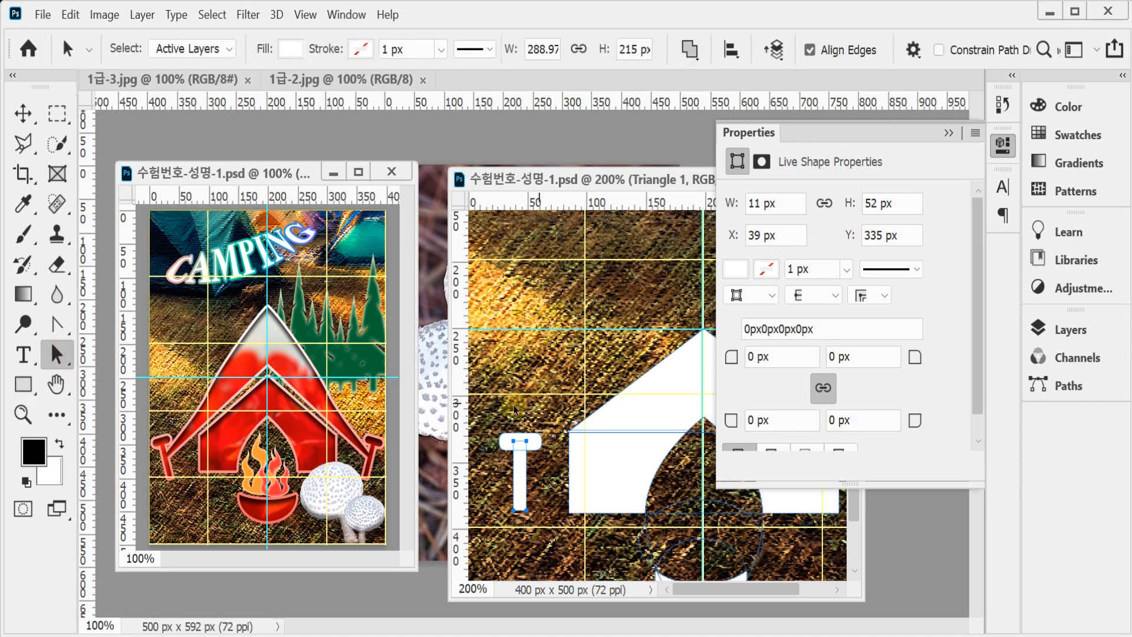
drag(540, 468, 496, 420)
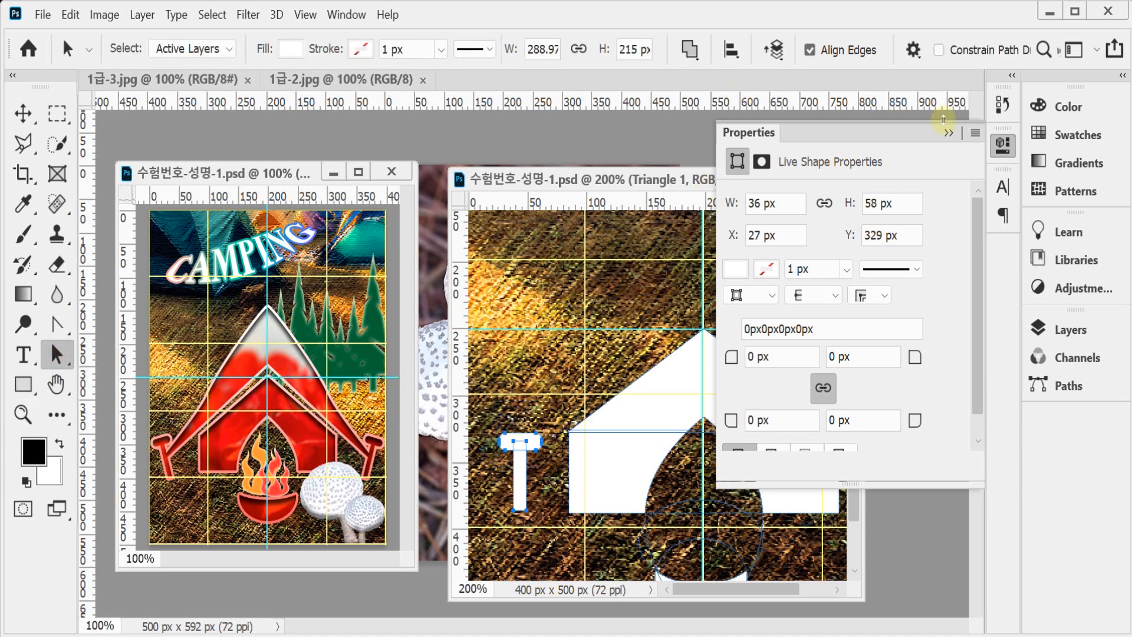
click(1004, 145)
click(731, 50)
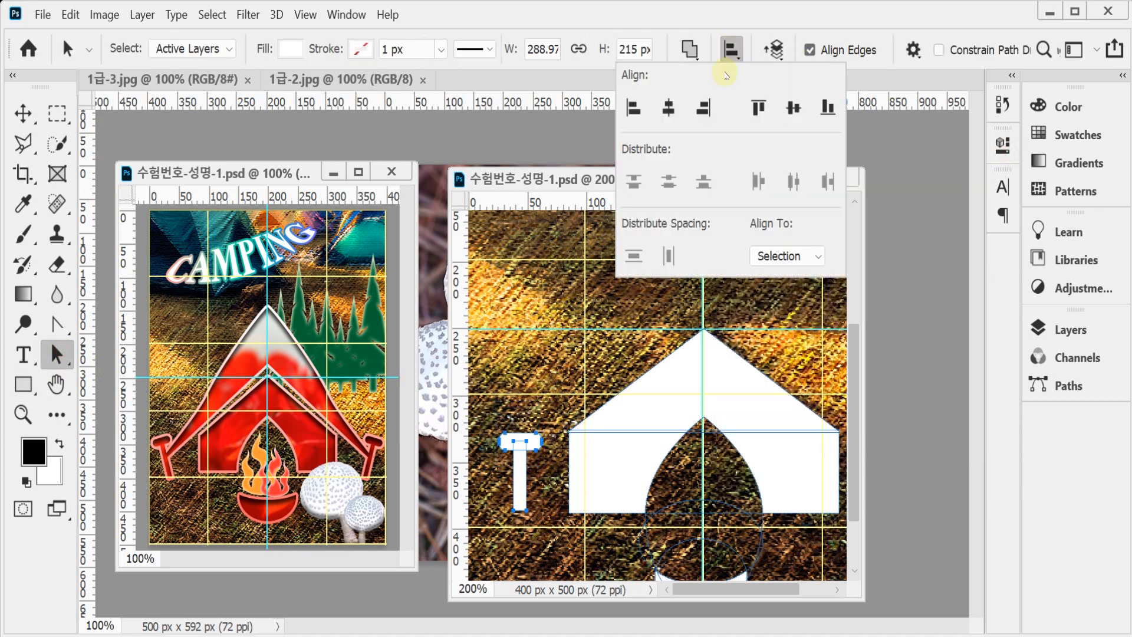
click(670, 111)
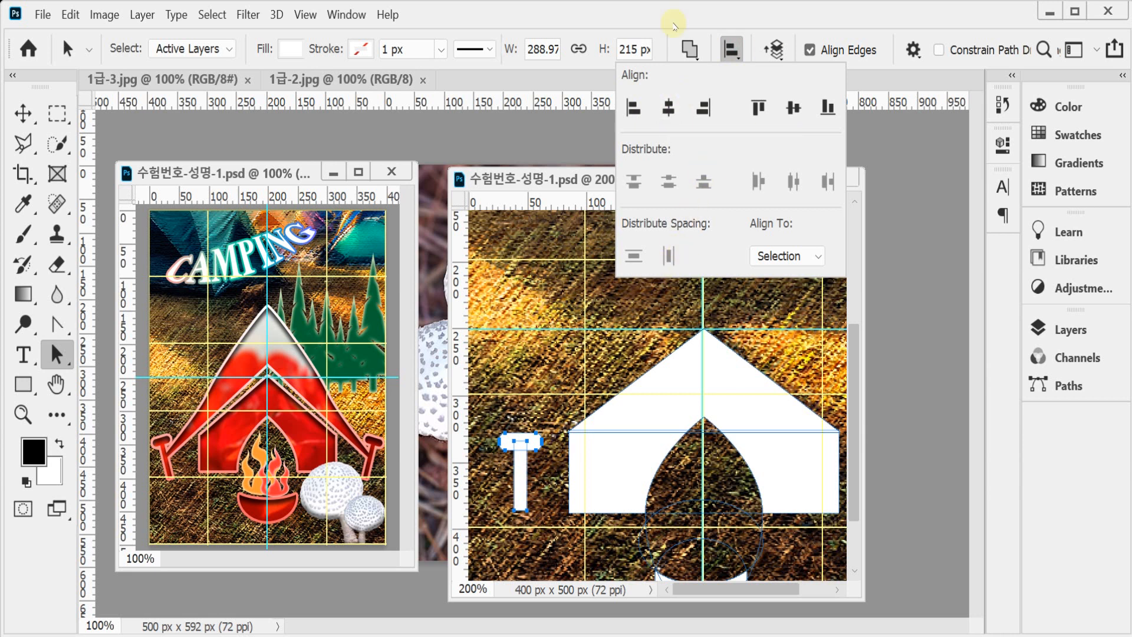
click(675, 26)
Rotate the whole tent peg by -15° and scale it proportionally to 90.65%
key(ctrl+t)
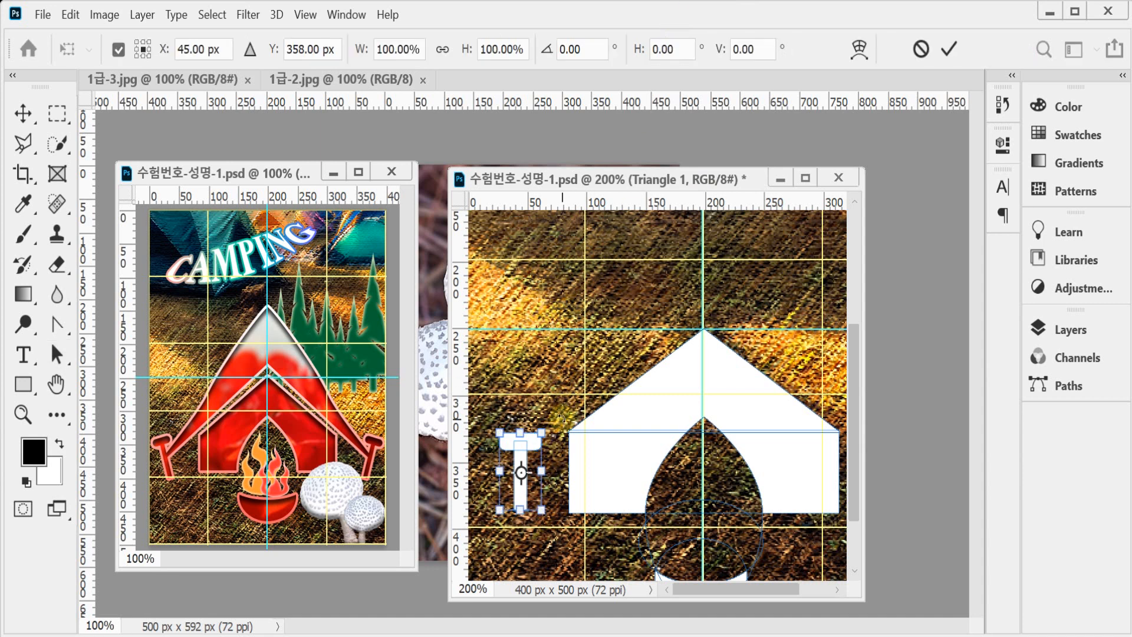
drag(567, 401, 553, 390)
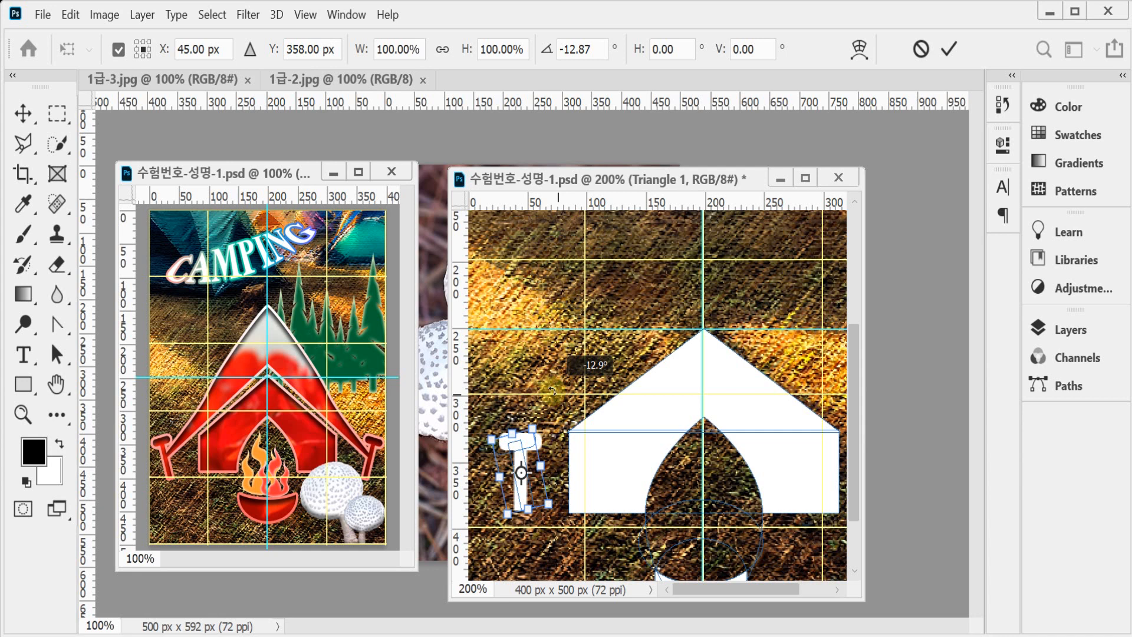
drag(551, 390, 549, 389)
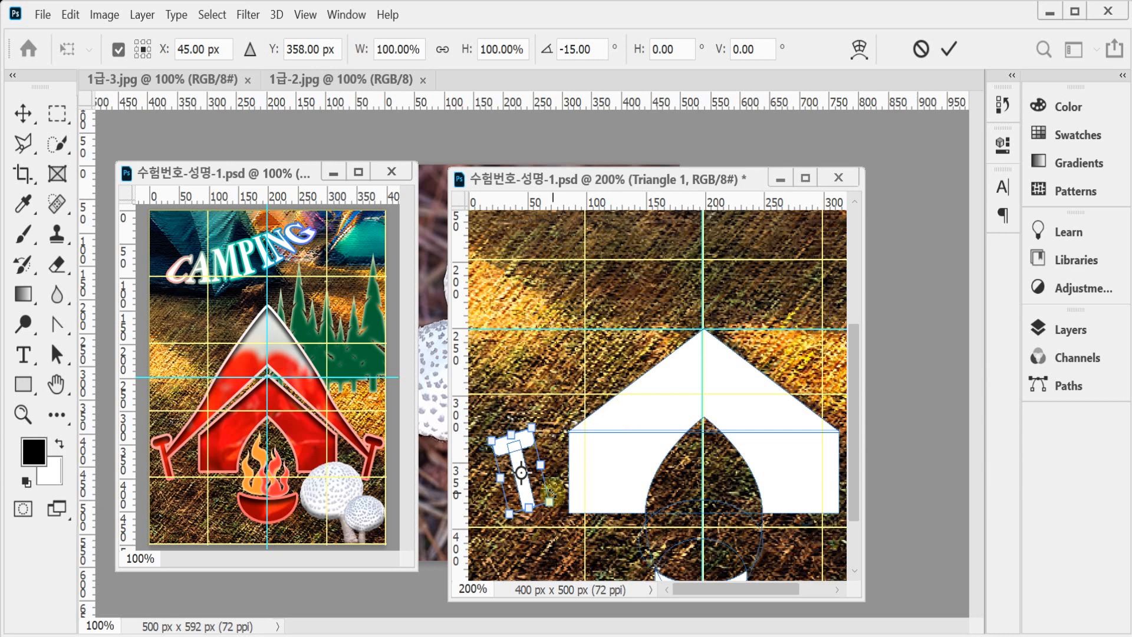
drag(493, 440, 498, 447)
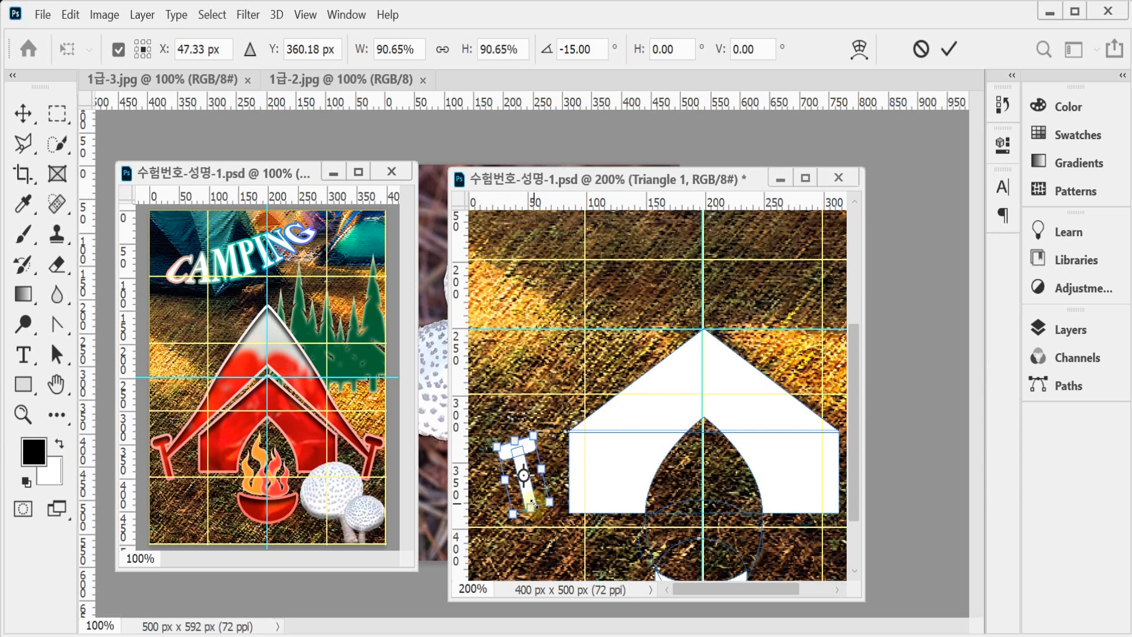
Move the tilted peg left and slightly down toward the canvas edge, and apply the transform as a regular path
key(Left)
key(shift+Left)
key(shift+Down)
key(shift+Down)
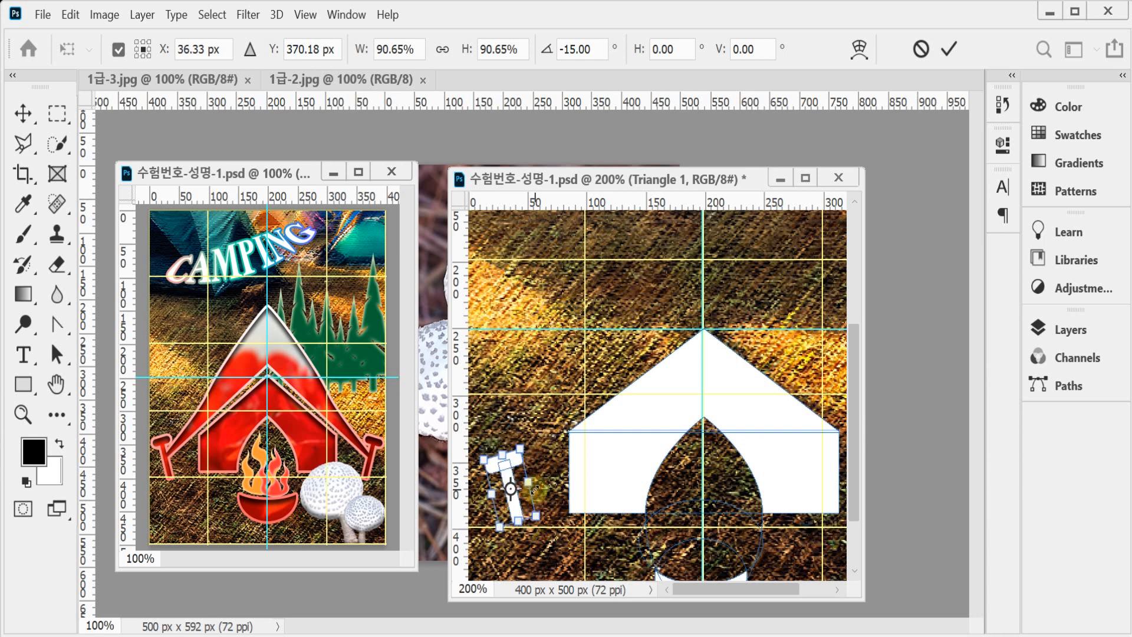
key(shift+Left)
key(Up)
key(Up)
key(Up)
key(Up)
key(Up)
key(a)
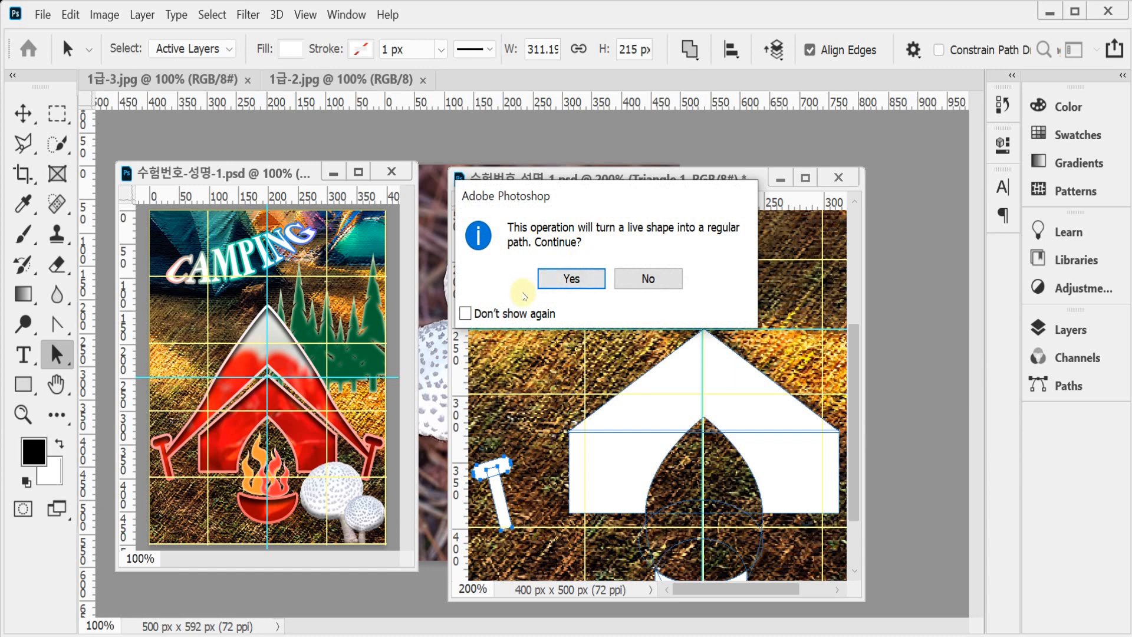
click(567, 282)
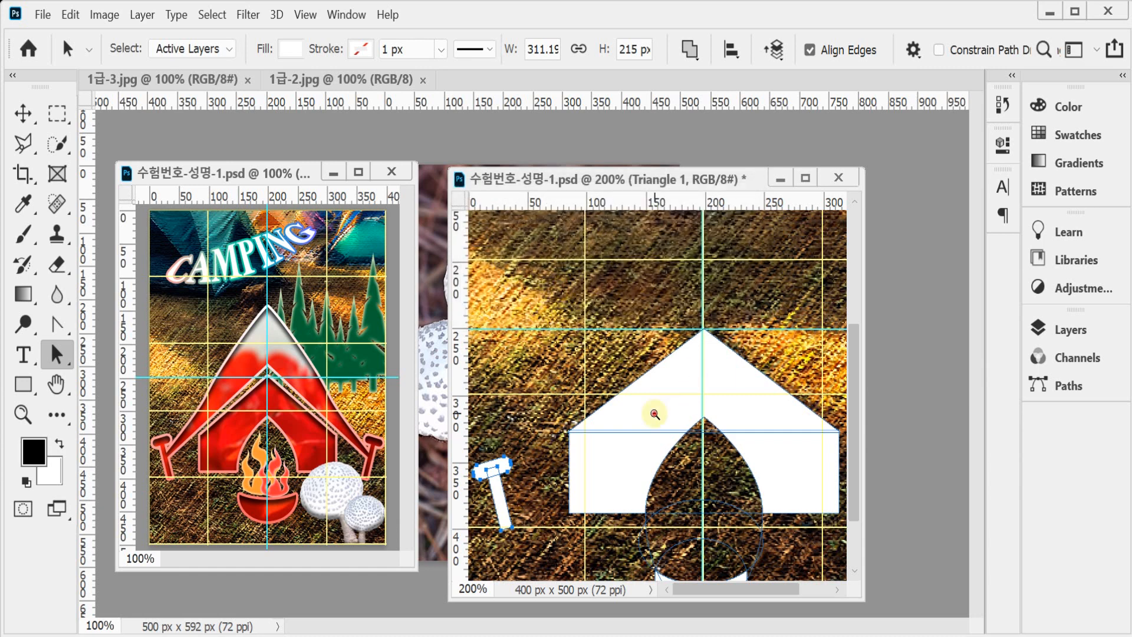
Draw the left outer flap with the Pen tool set to Combine Shapes, from the apex on the vertical guide to the peg, curving its outer edge
key(ctrl+minus)
key(Return)
key(Return)
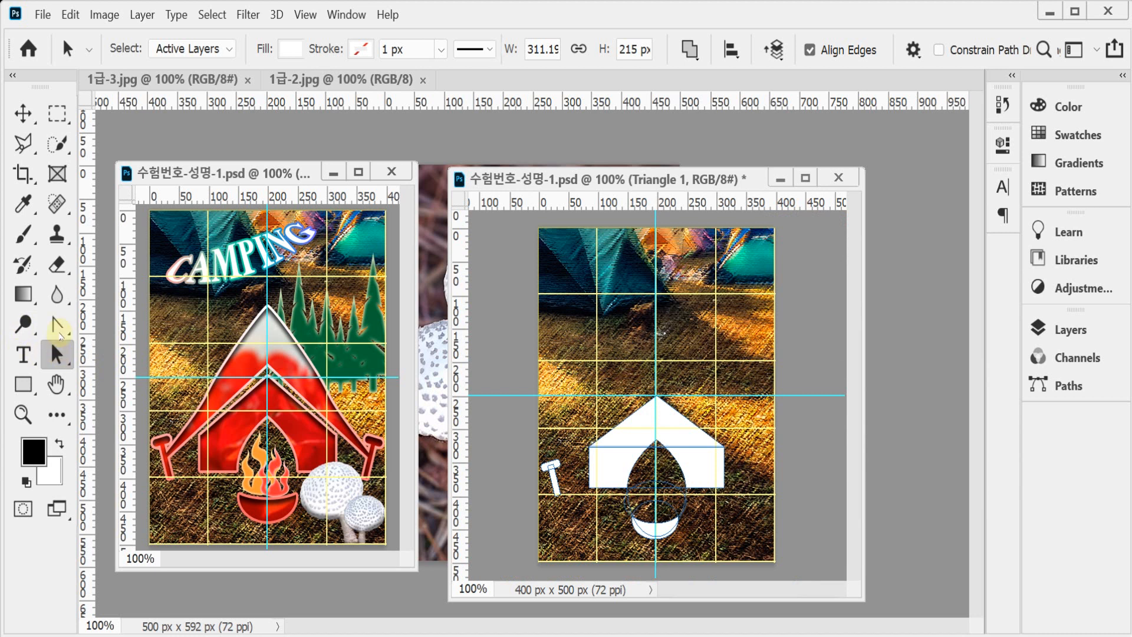
click(58, 324)
right_click(57, 324)
click(136, 324)
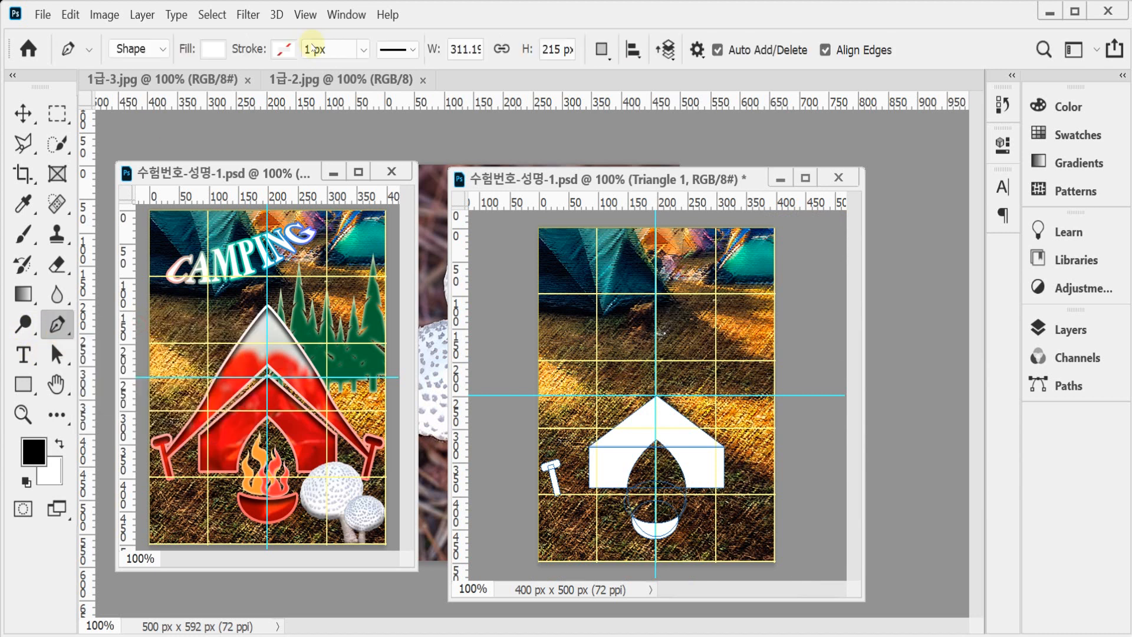
click(601, 49)
click(632, 96)
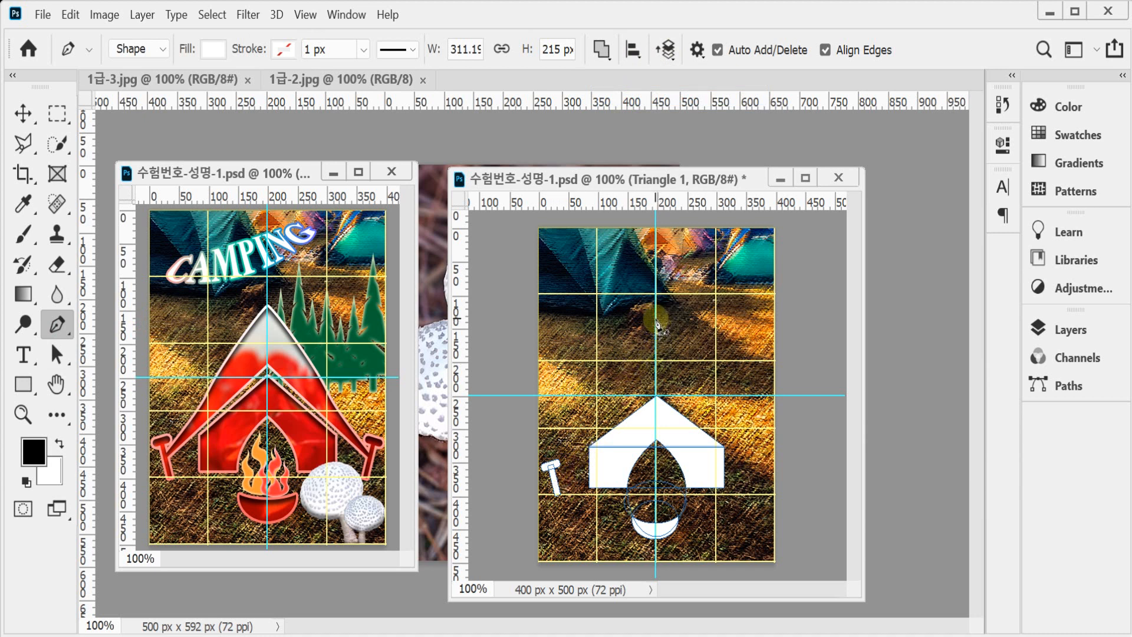
click(655, 318)
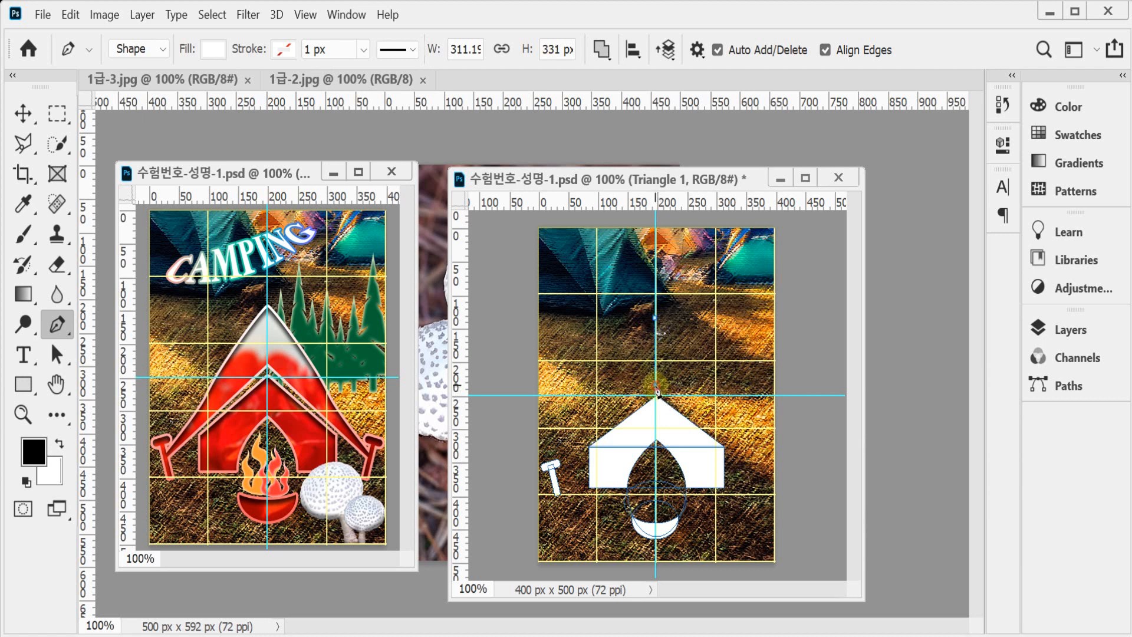
click(655, 385)
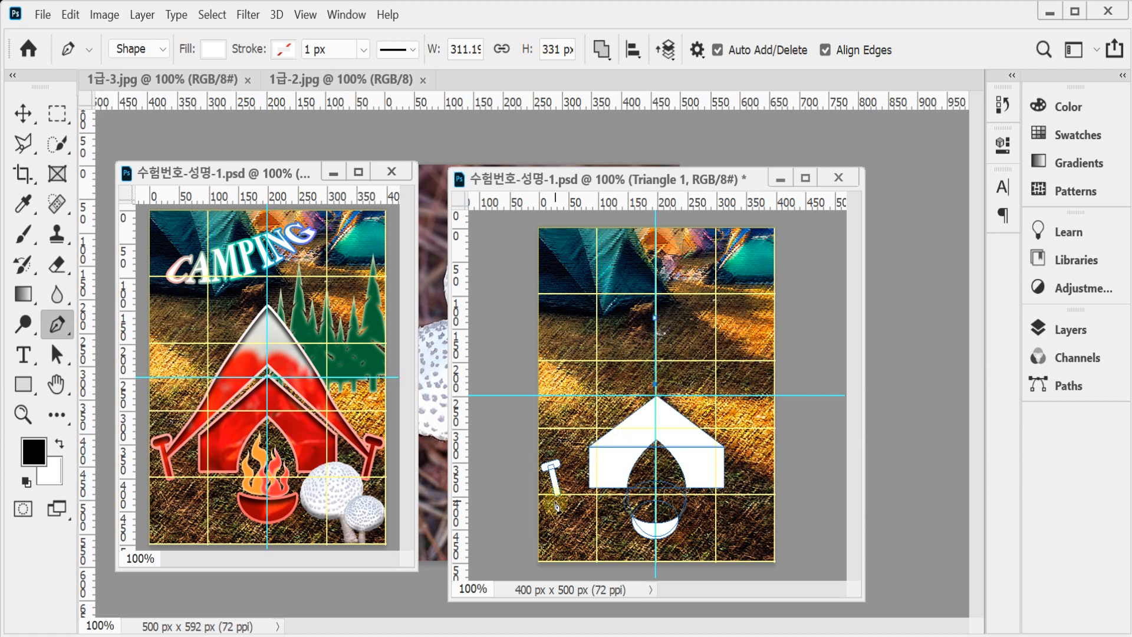
click(553, 470)
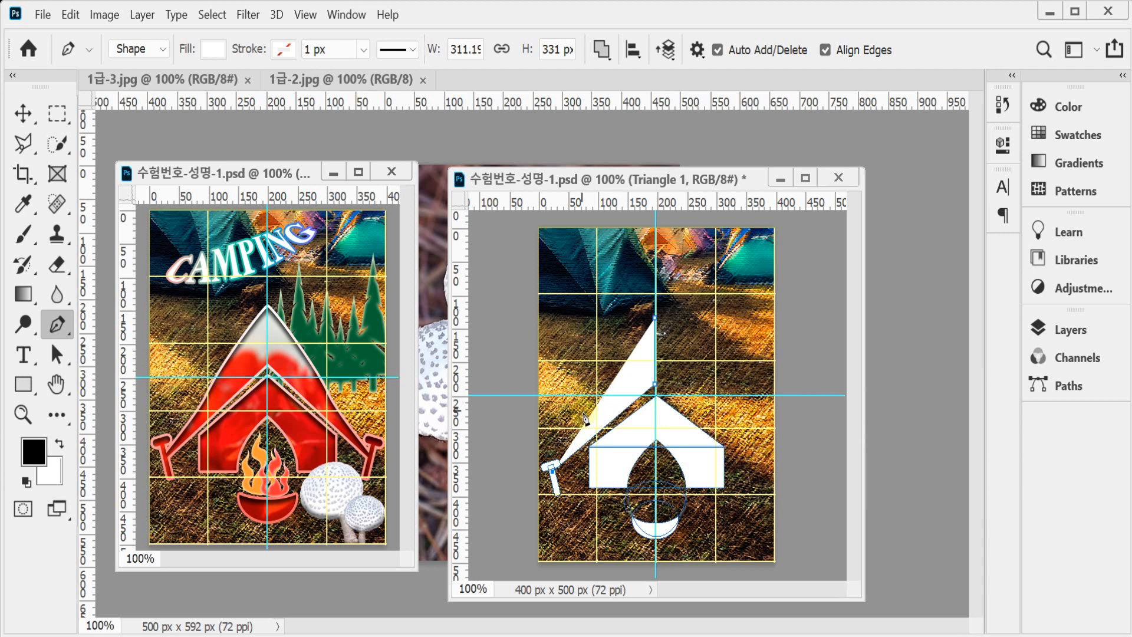
drag(594, 405, 607, 375)
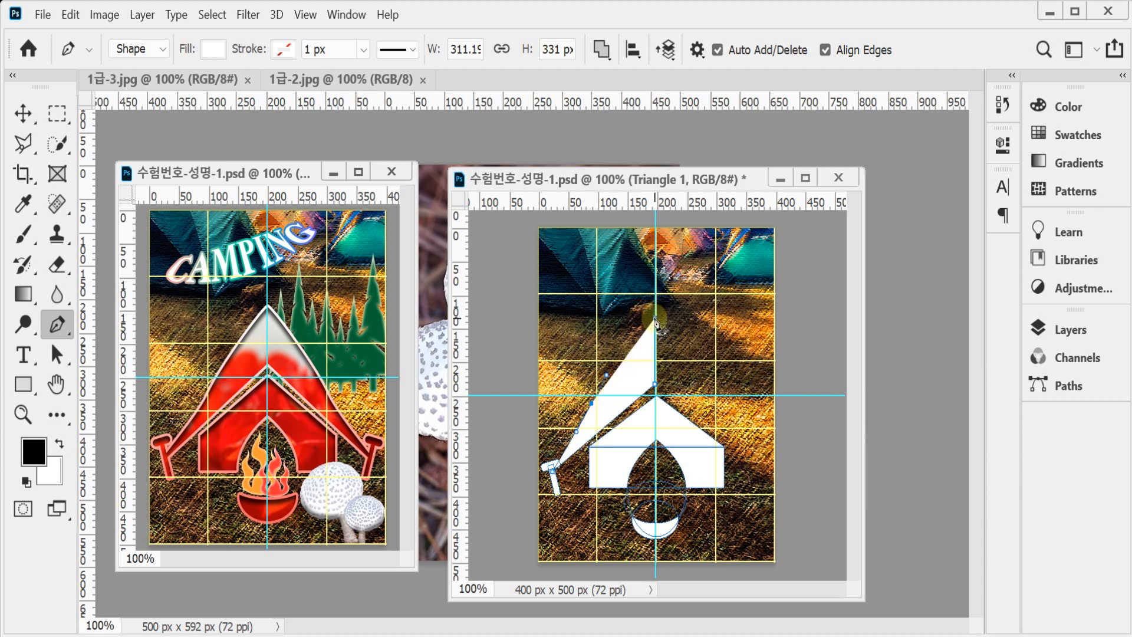
drag(656, 322, 681, 303)
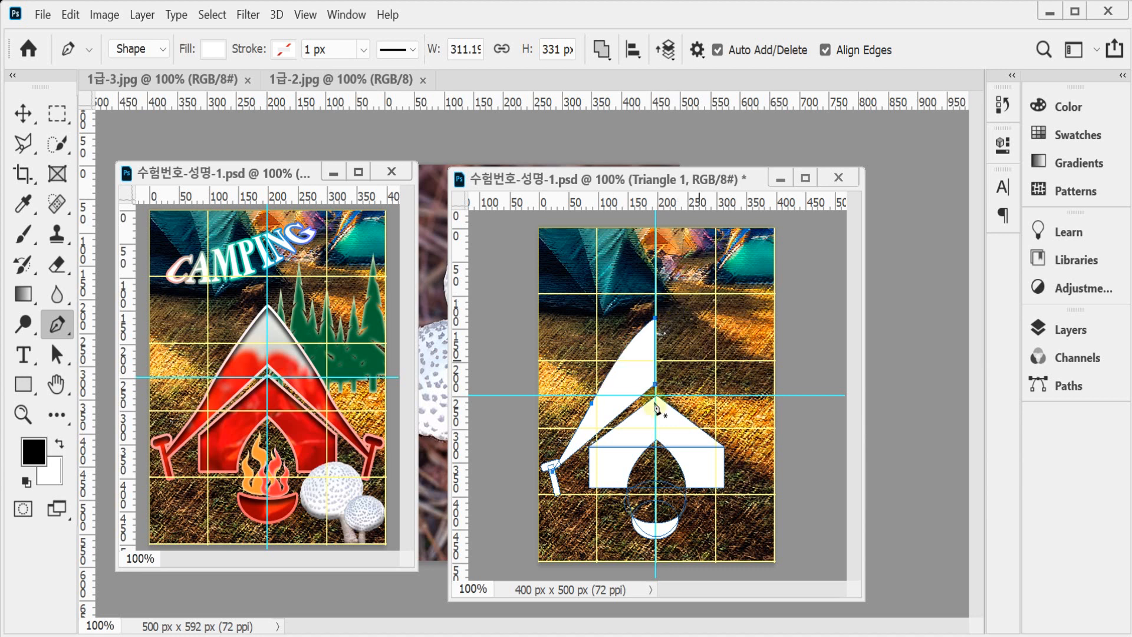
Select the left outer flap and duplicate it in place within the same shape layer
click(58, 356)
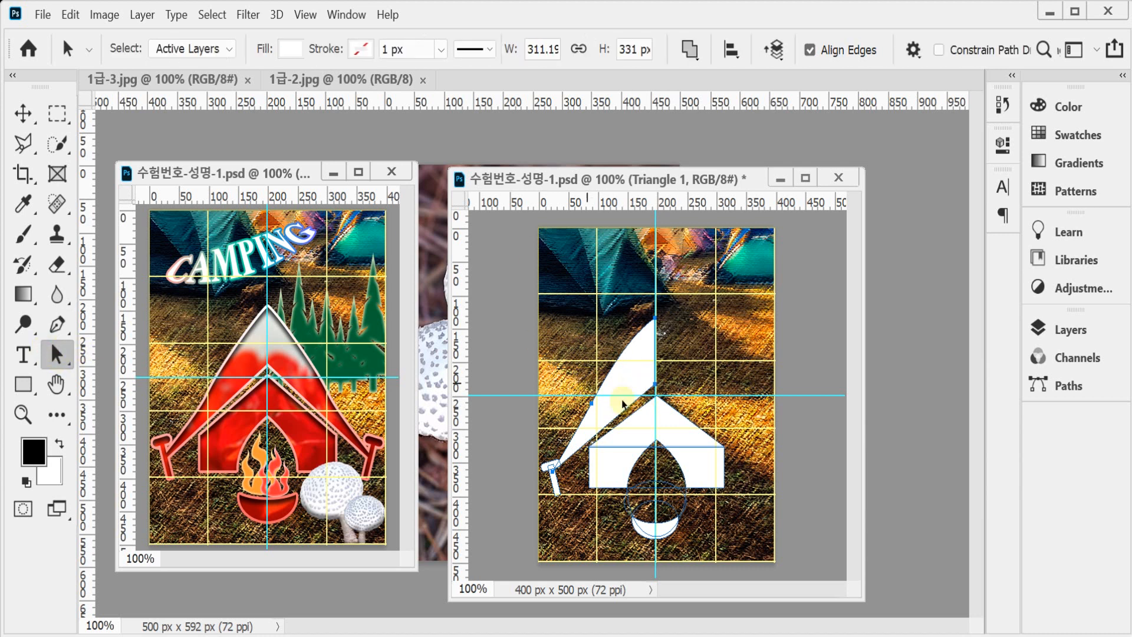
key(ctrl+c)
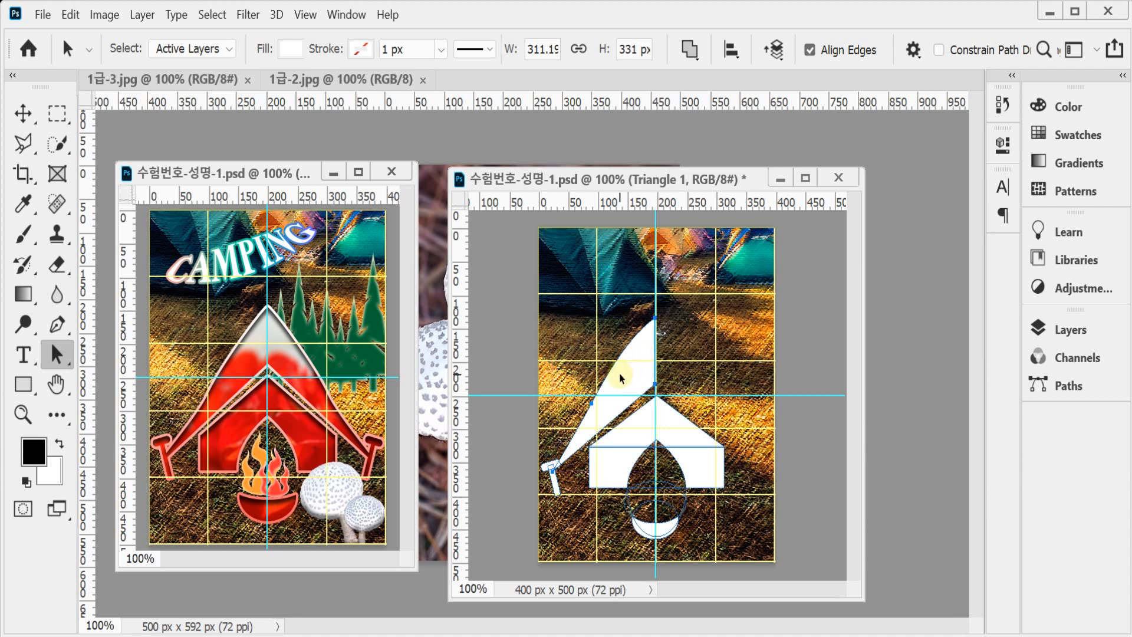
key(ctrl+v)
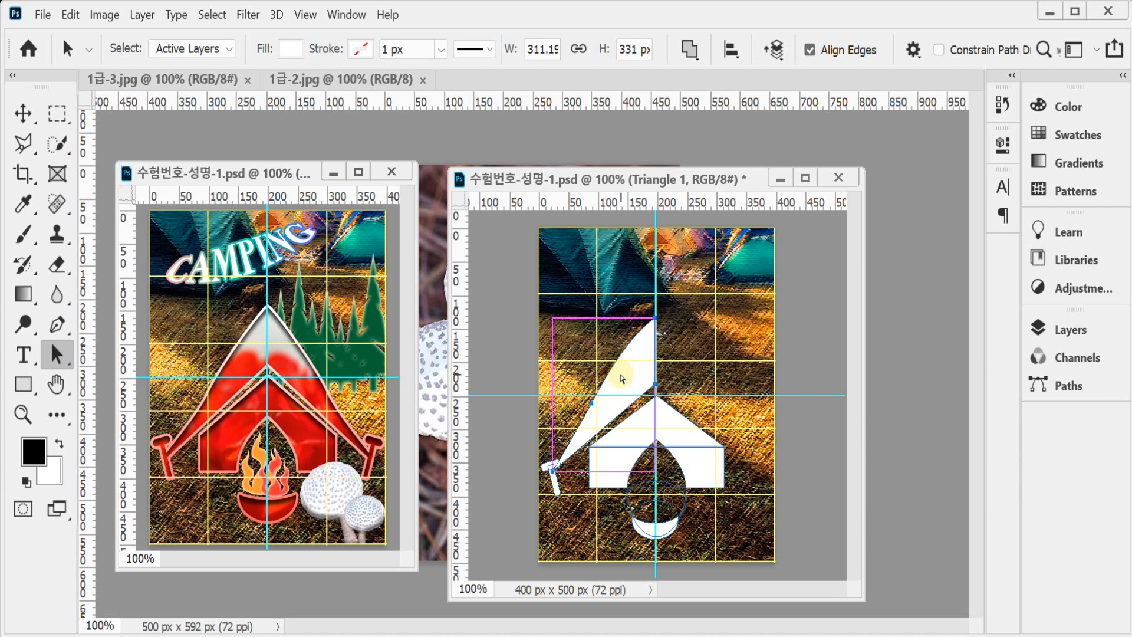
key(ctrl+t)
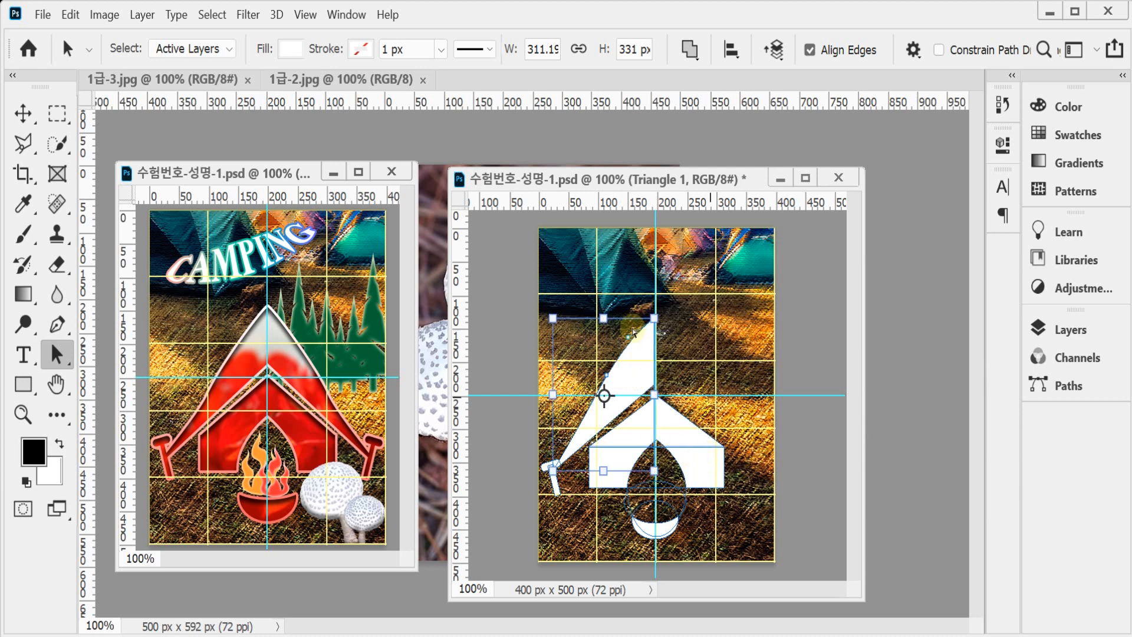
right_click(641, 356)
click(614, 380)
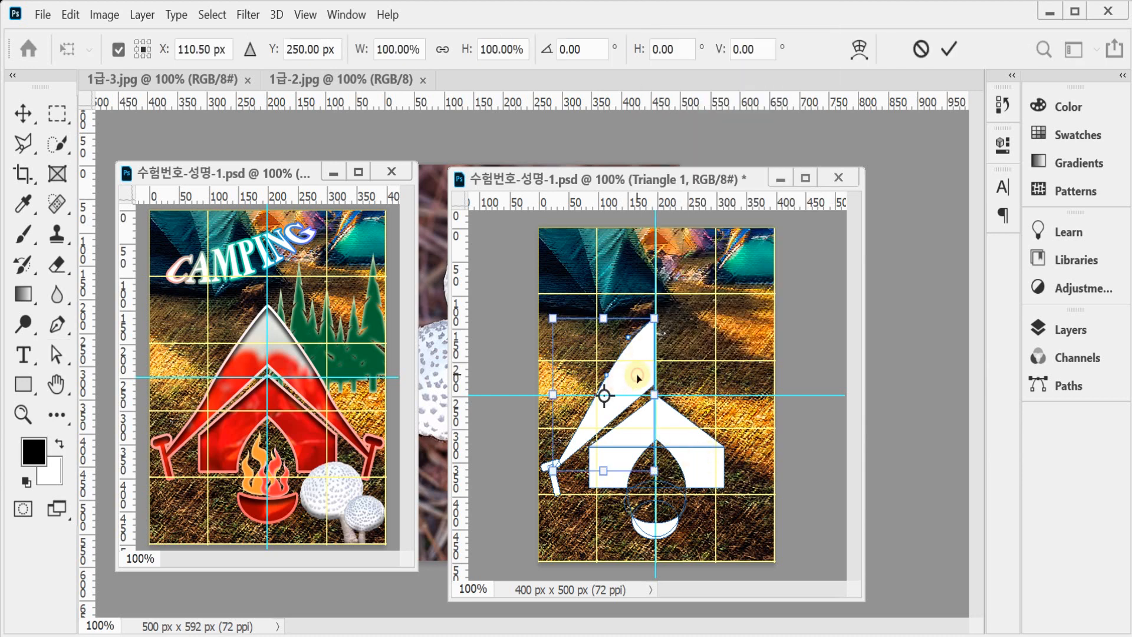
right_click(637, 375)
click(687, 346)
drag(611, 377, 675, 373)
key(Escape)
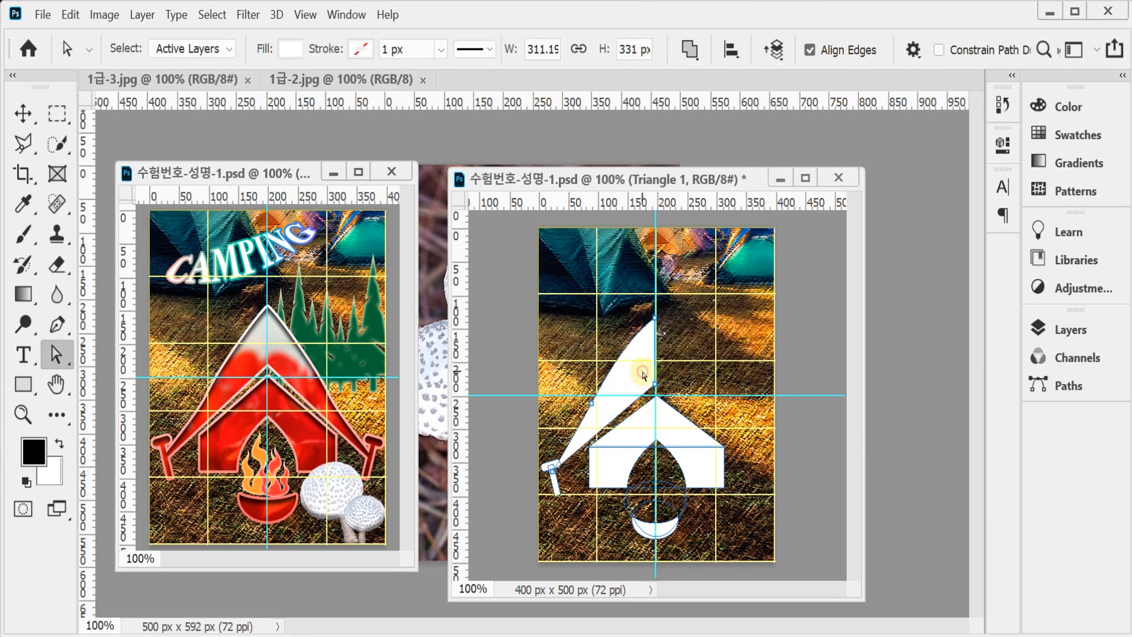
Flip the duplicated flap horizontally and move it across the vertical guide to form the right half of the tent cover
drag(56, 354, 98, 350)
click(621, 371)
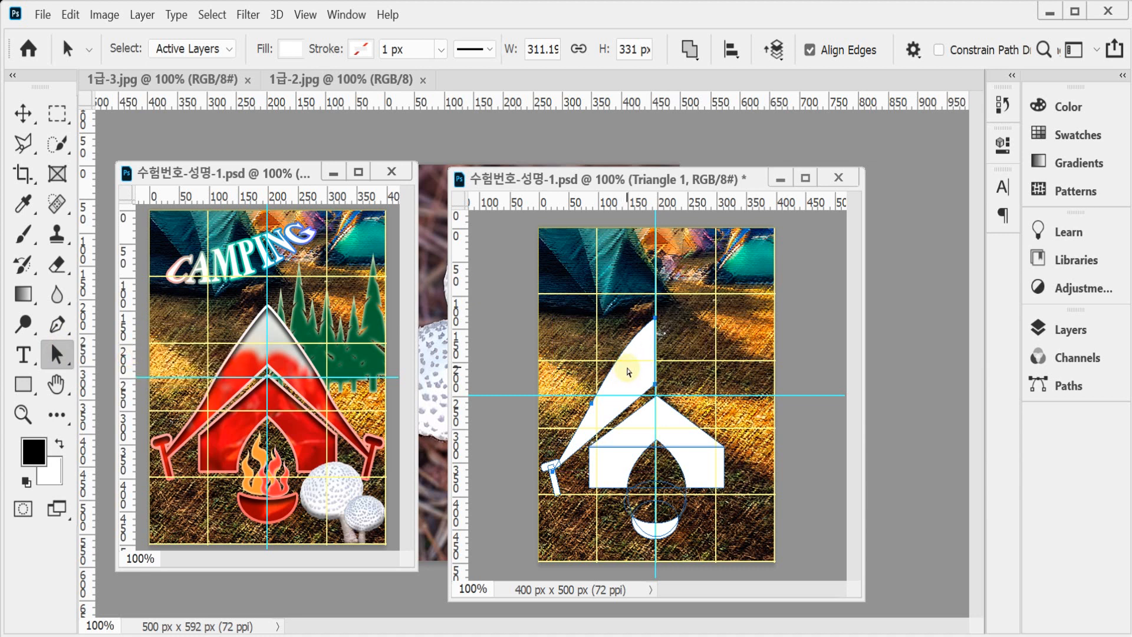
key(ctrl+t)
right_click(628, 374)
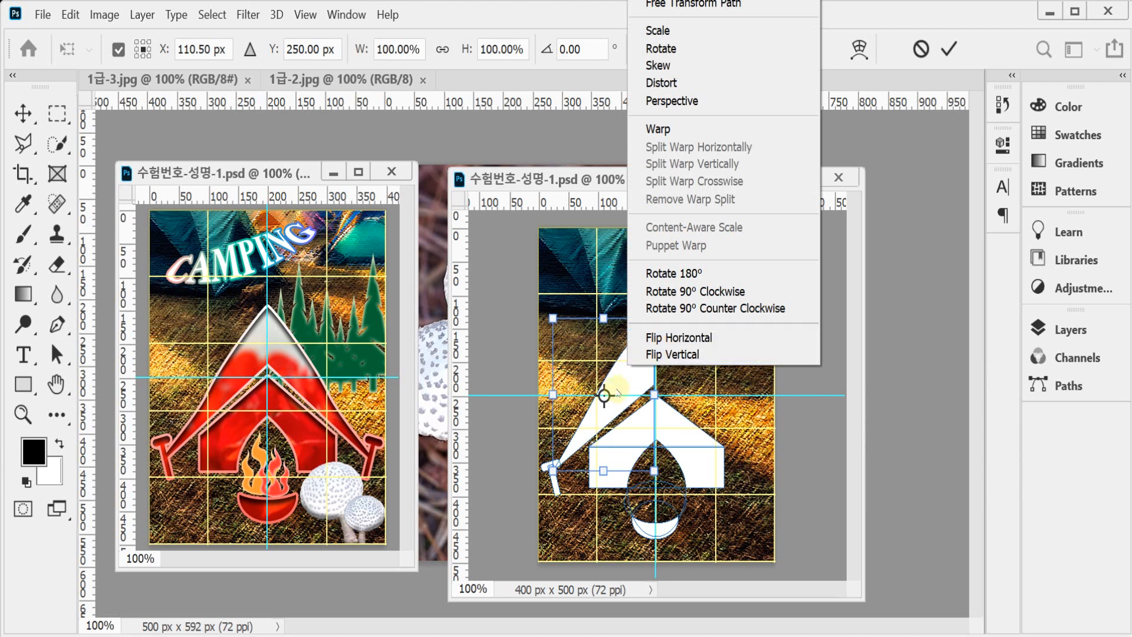
click(655, 338)
drag(578, 367, 682, 367)
double_click(686, 364)
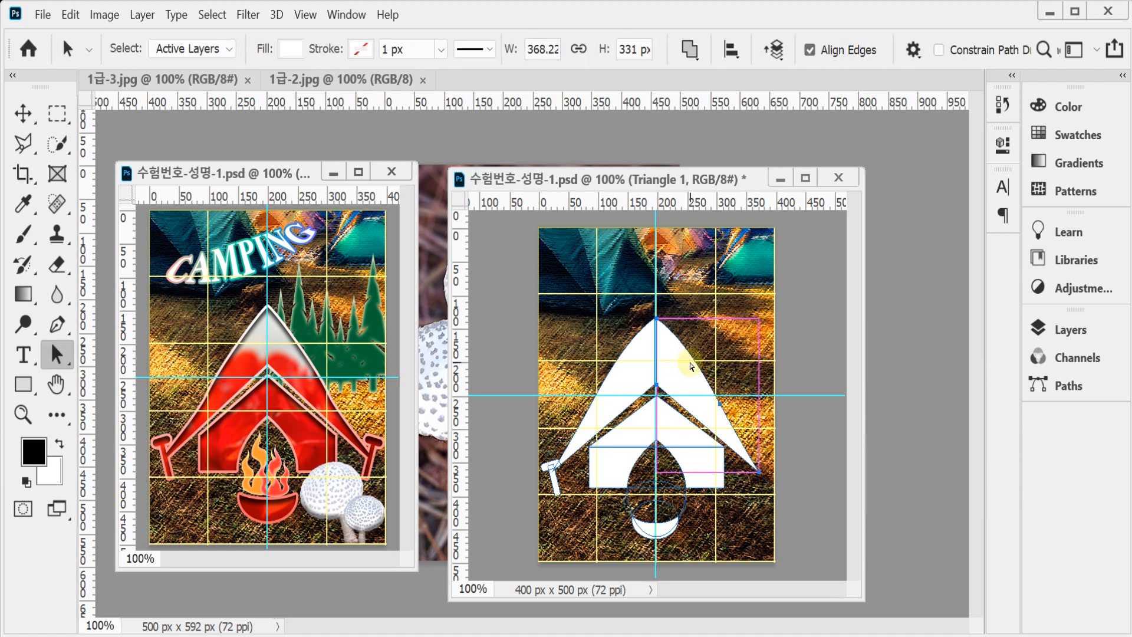
With the grid and guides temporarily hidden, nudge the right flap about 5 px left against the left flap
key(ctrl+apostrophe)
key(ctrl+semicolon)
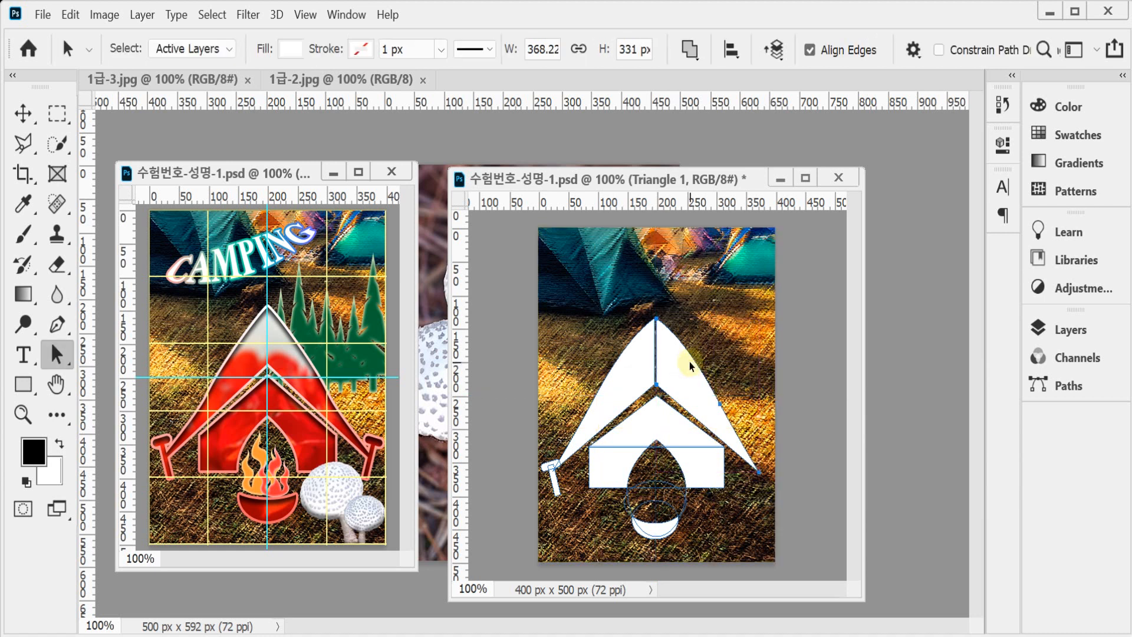
key(Left)
key(Left)
key(Left)
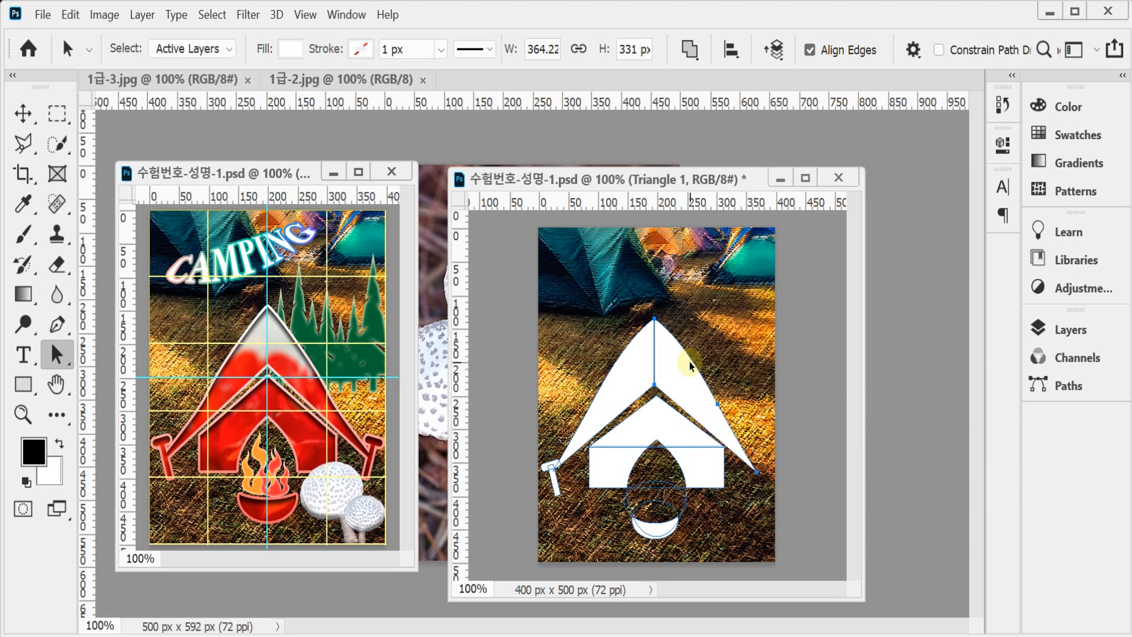
key(Left)
key(ctrl+apostrophe)
key(ctrl+semicolon)
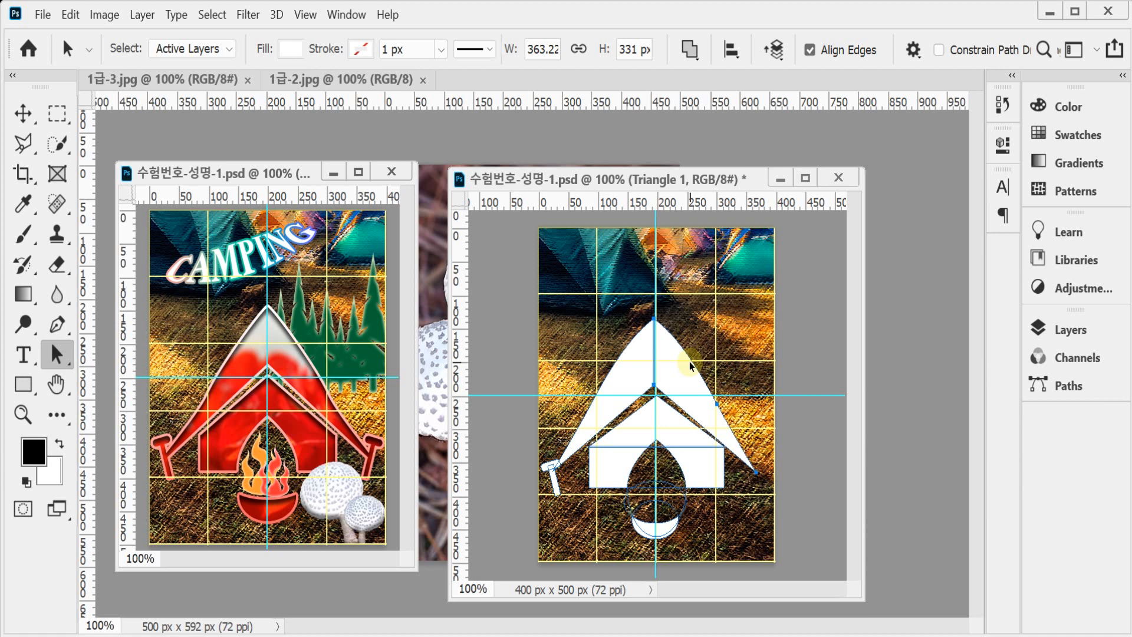
Select both outer flaps together and nudge them 4 px right and 1 px up to center them on the vertical guide
drag(632, 303, 687, 341)
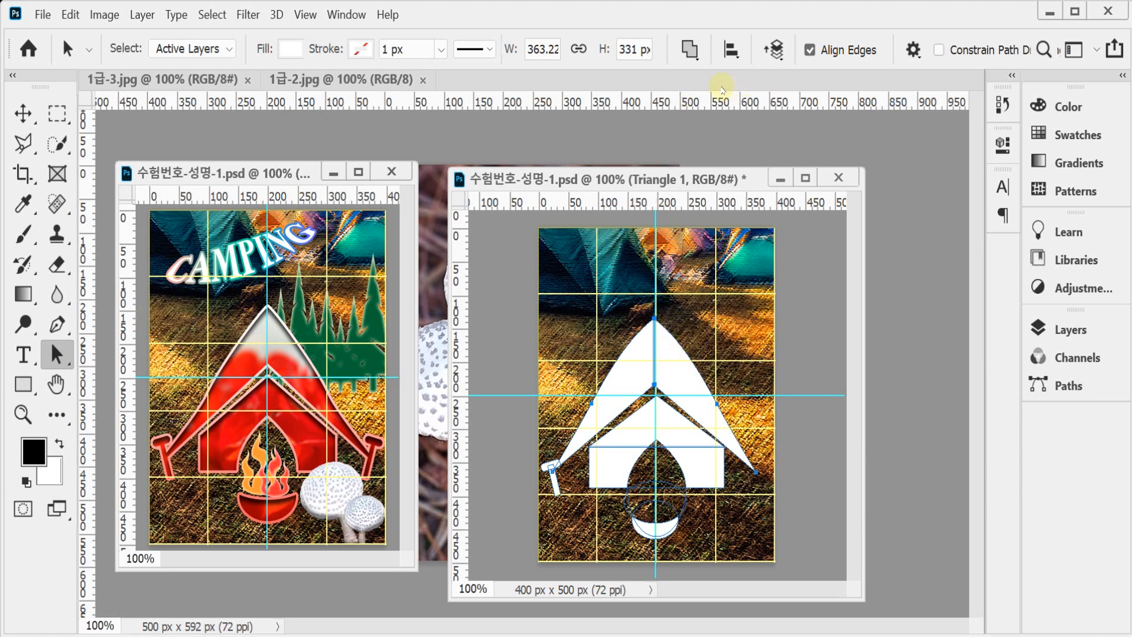
key(Right)
key(Right)
key(Right)
key(Right)
key(Right)
key(Up)
key(Left)
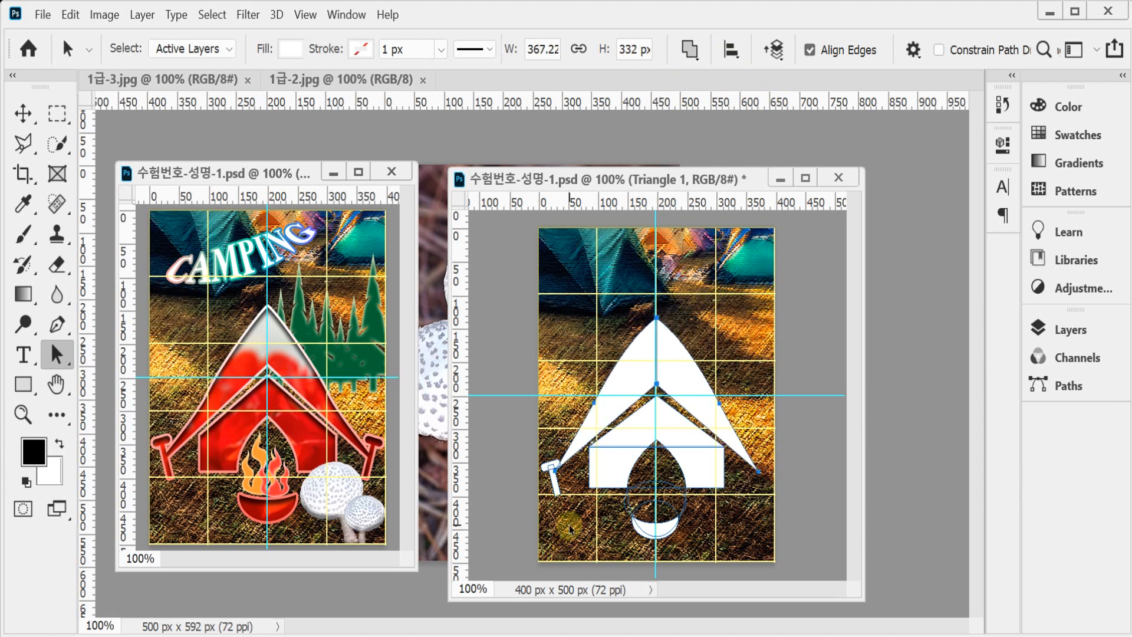
Select the whole tilted tent peg, start a transform on a duplicate of it, and flip the copy horizontally
click(557, 487)
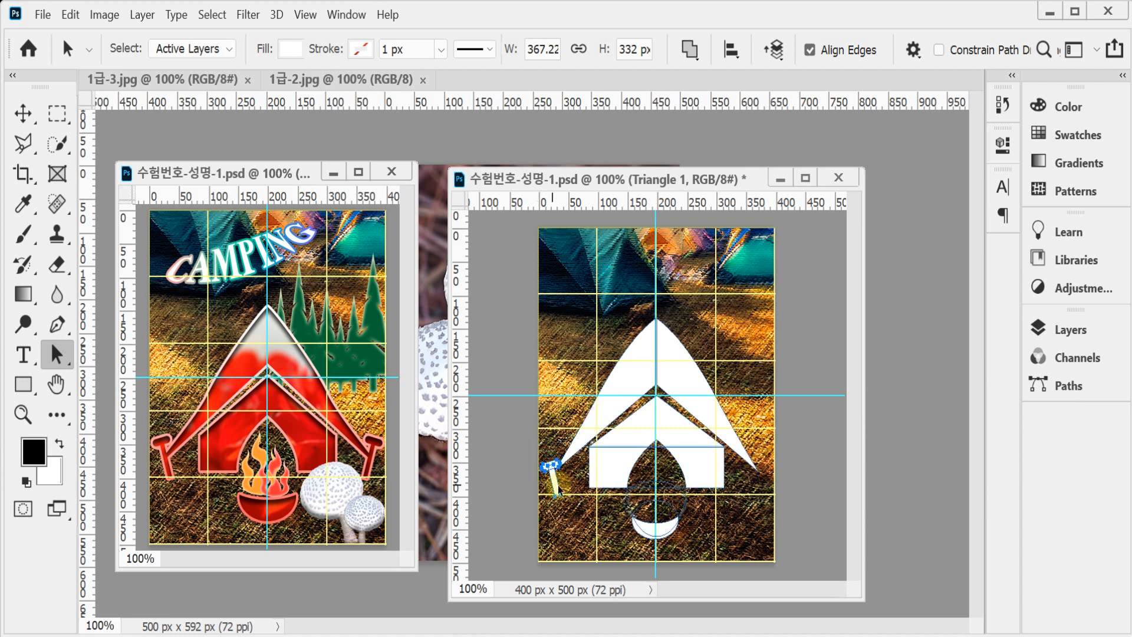
key(ctrl)
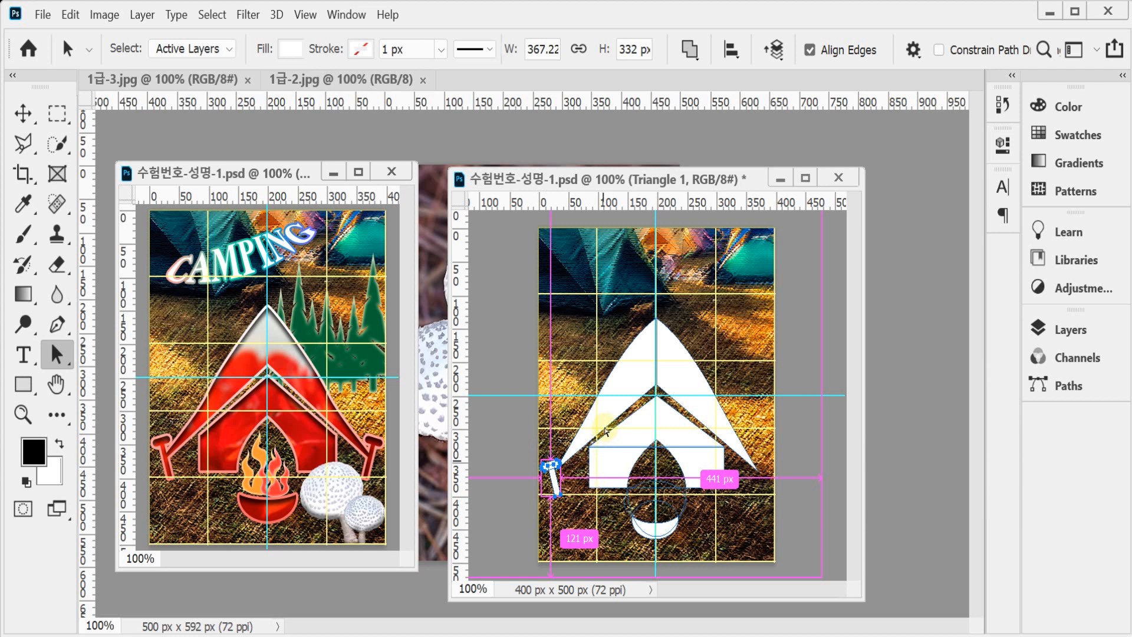
key(ctrl+t)
right_click(565, 370)
click(628, 339)
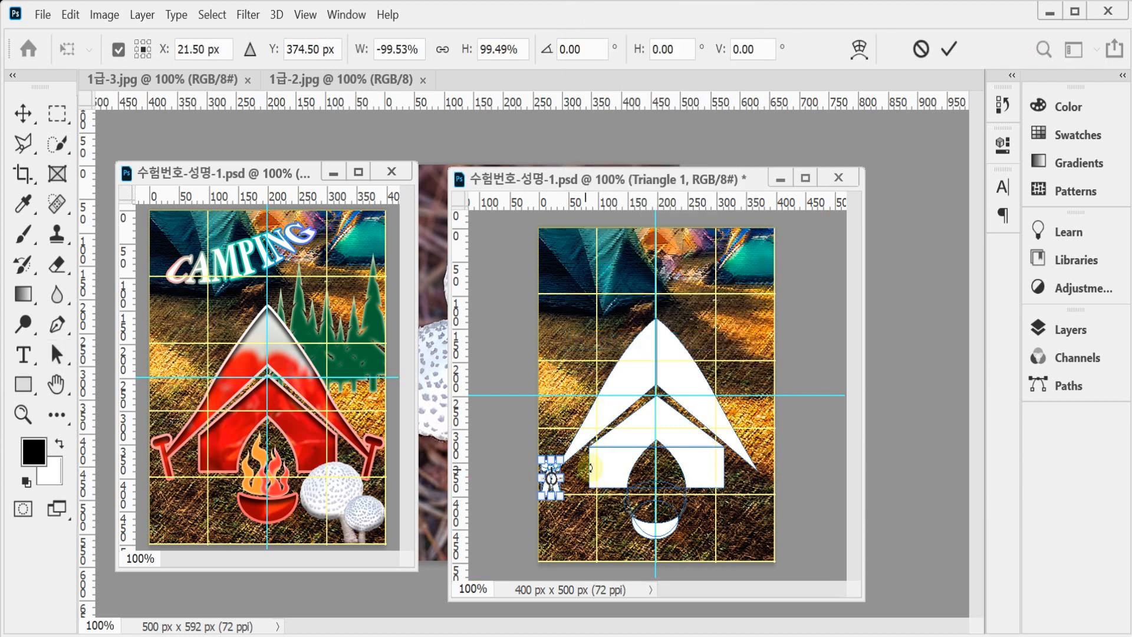
Move the flipped peg copy straight right to X 371.50 px at the right flap's tip, and apply the transform
key(shift+Right)
key(shift+Right)
key(shift+Right)
key(shift+Right)
key(shift+Right)
key(shift+Right)
key(shift+Right)
key(shift+Right)
key(shift+Right)
key(shift+Right)
key(shift+Right)
key(shift+Right)
key(shift+Right)
key(shift+Right)
key(shift+Right)
key(shift+Right)
key(shift+Right)
key(shift+Right)
key(shift+Right)
key(shift+Right)
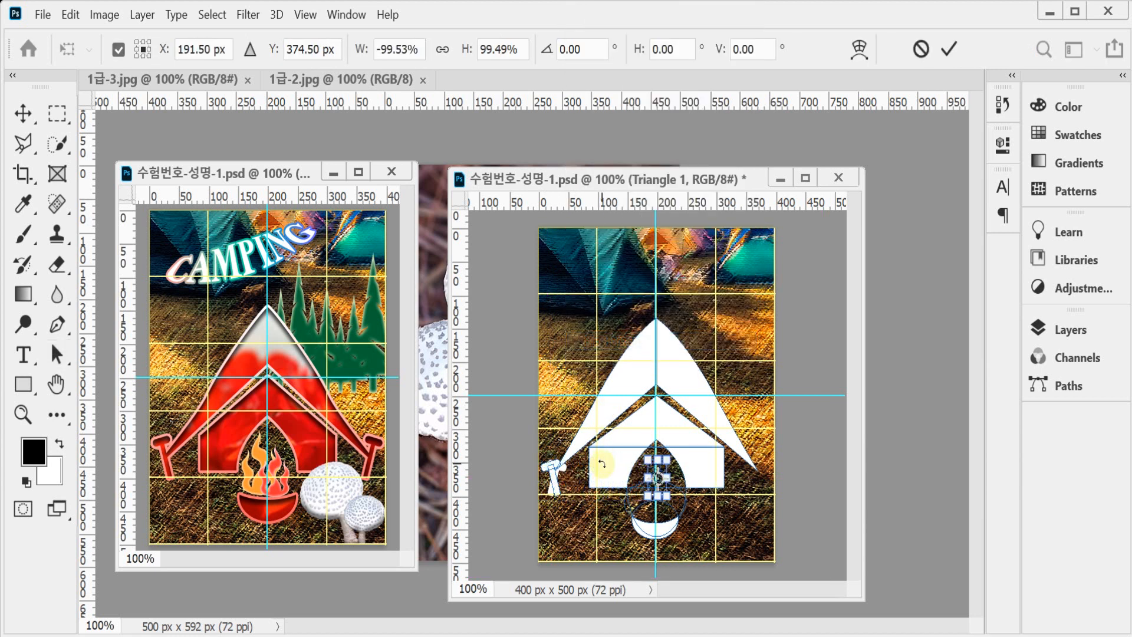
key(shift+Right)
key(shift+Right)
key(shift+Right)
key(shift+Right)
key(shift+Right)
key(shift+Right)
key(shift+Right)
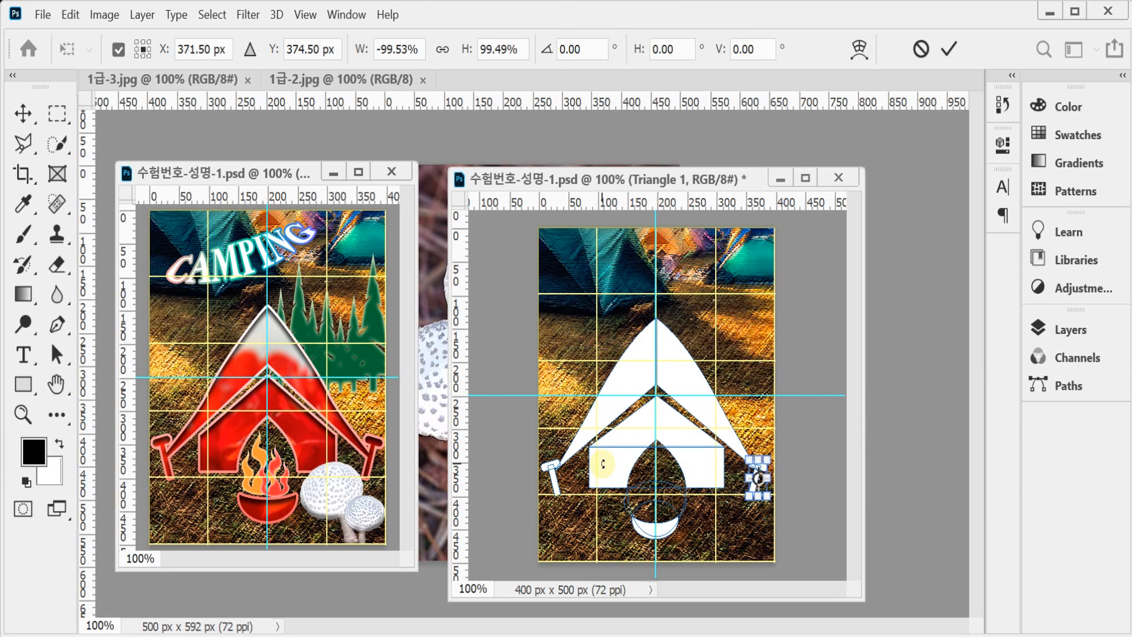
key(Return)
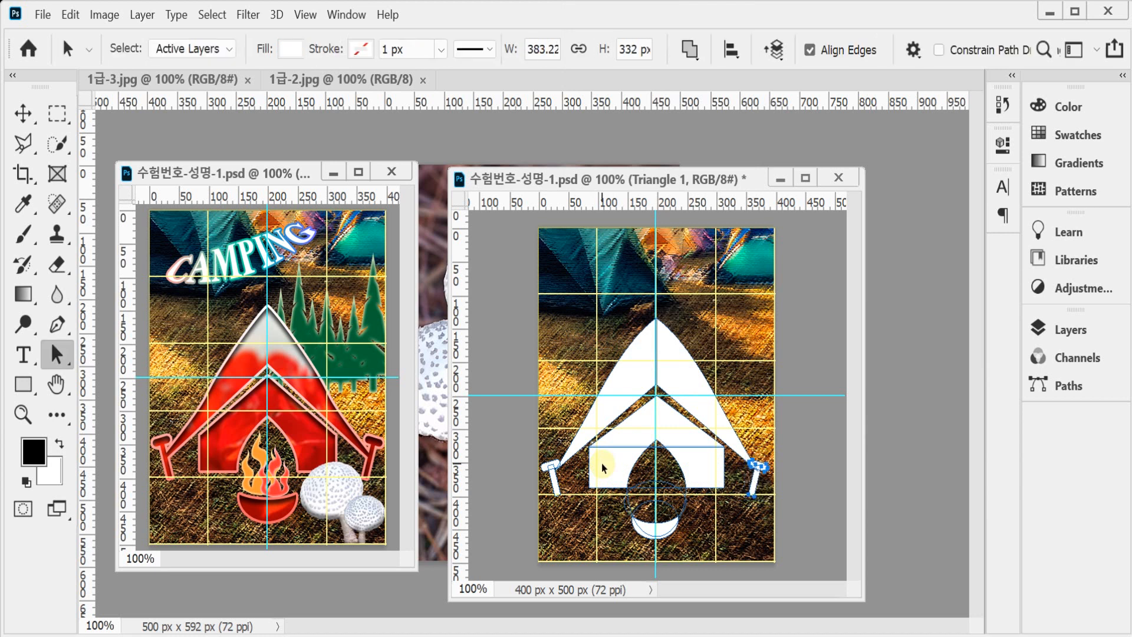
key(Return)
key(ctrl+Return)
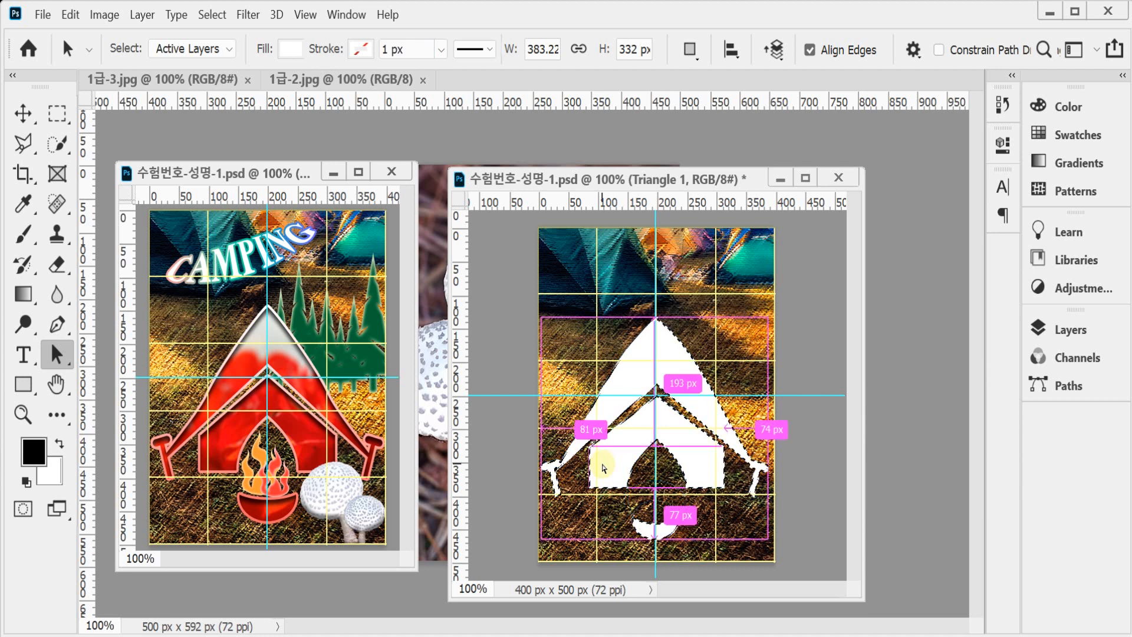
key(ctrl+d)
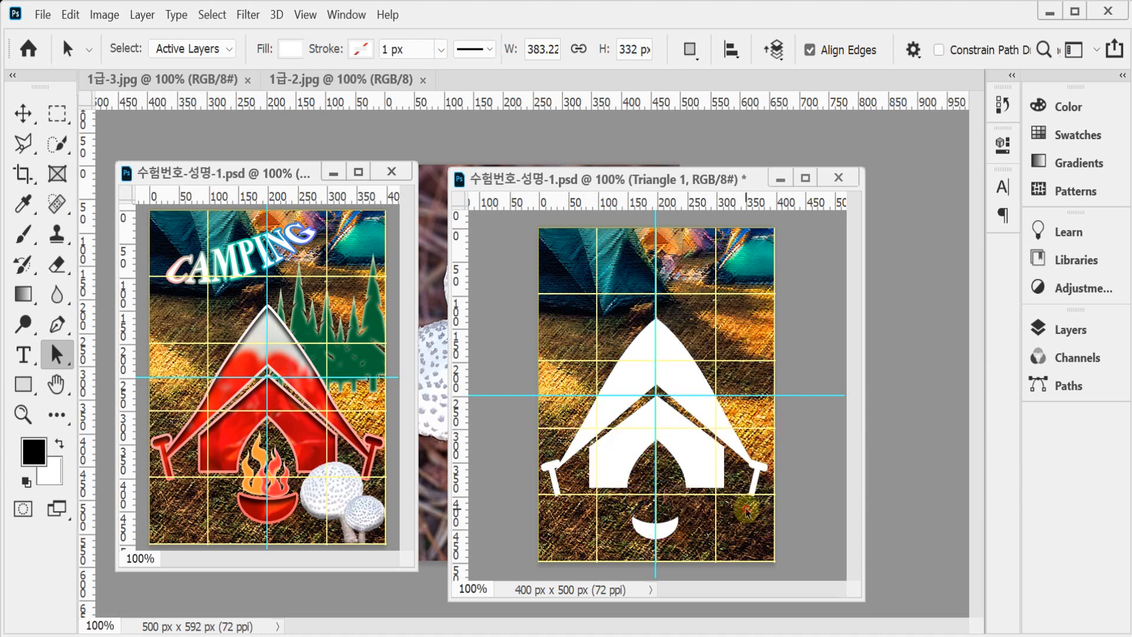
Try to nudge the right tent peg and right flap 5 px right, and undo the move
click(755, 484)
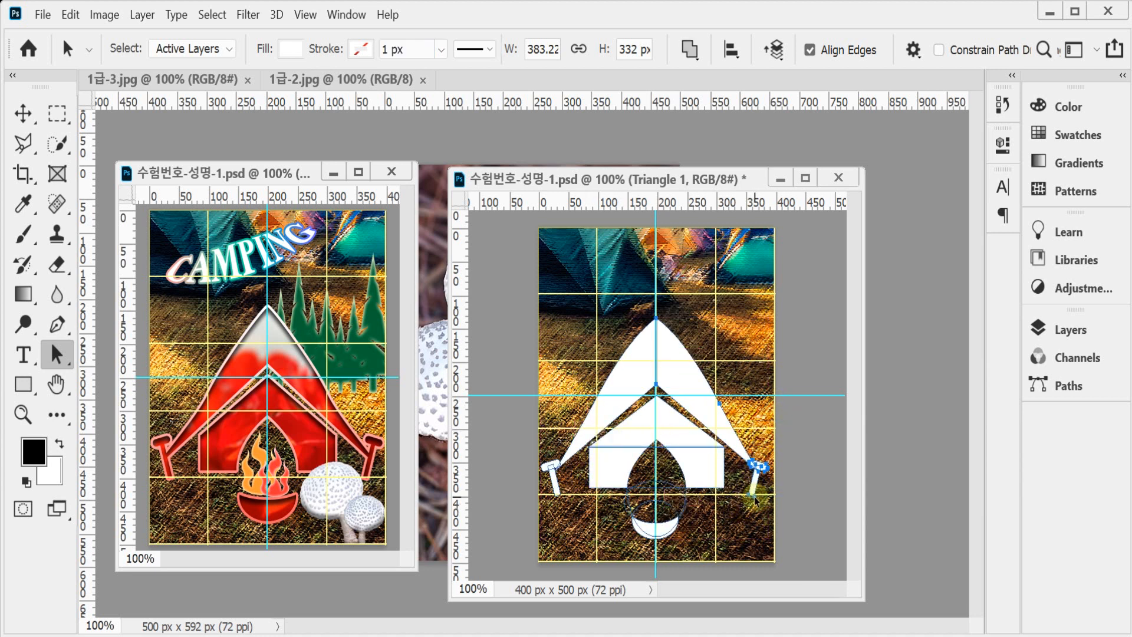
key(Right)
key(Right)
key(Right)
key(Right)
key(Right)
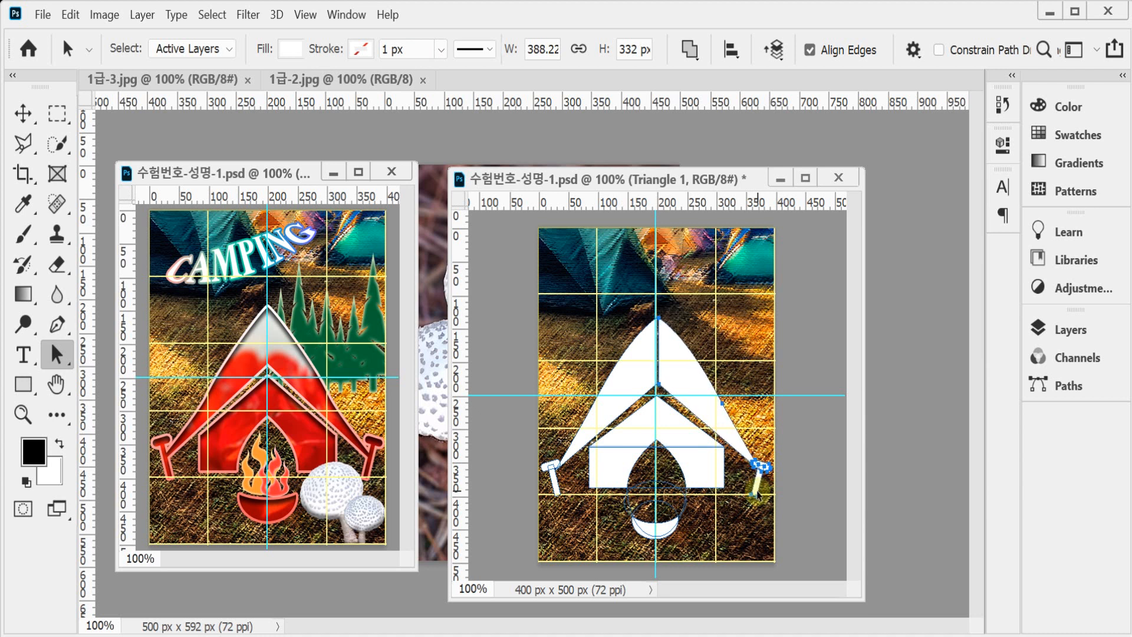
key(ctrl+z)
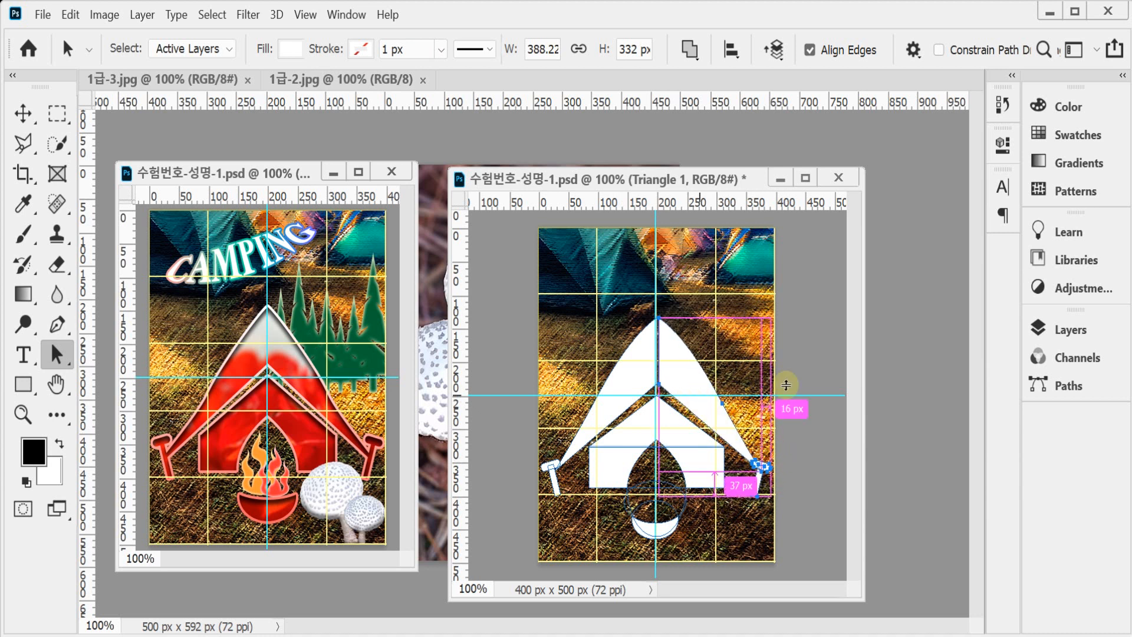
click(812, 383)
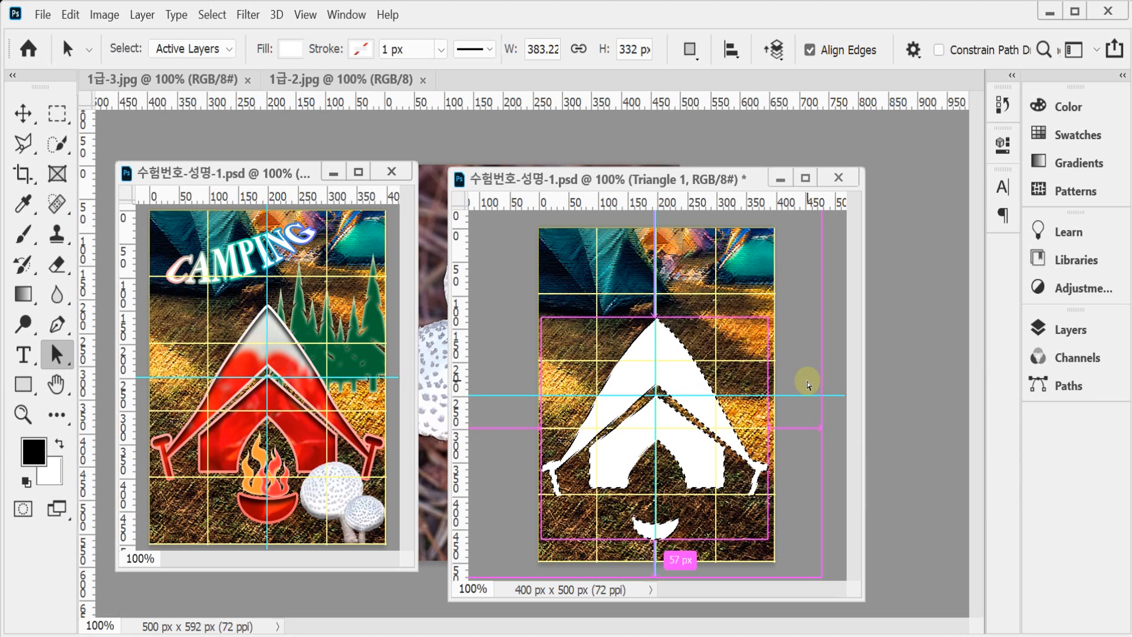
Select the right tent peg, nudge it 3 px right, and save the document
click(754, 488)
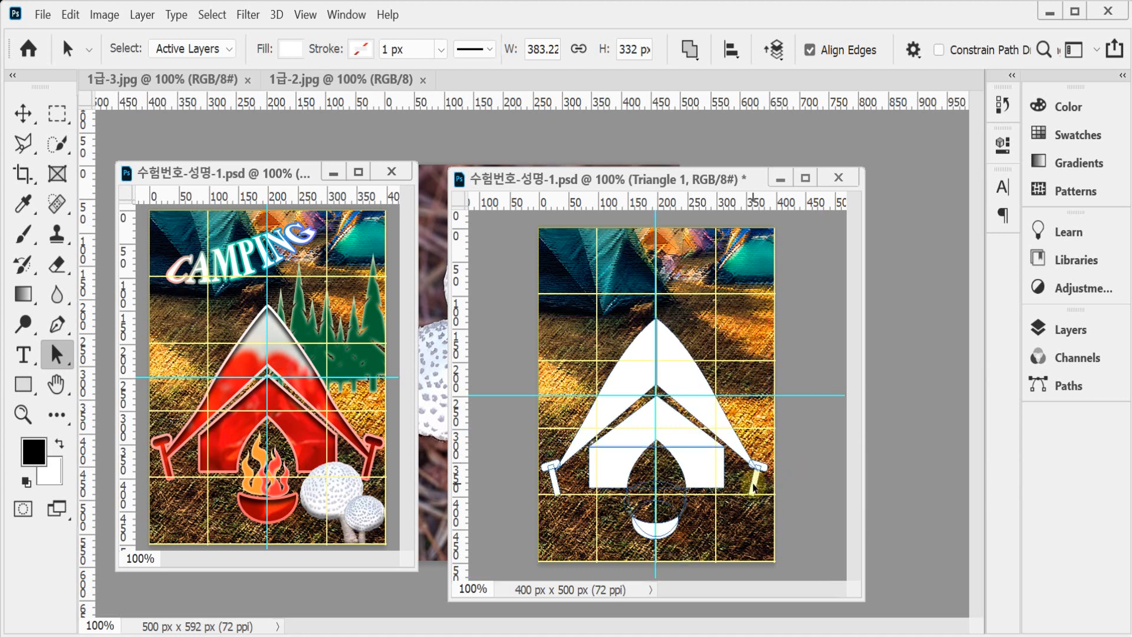
key(Right)
key(Right)
key(Right)
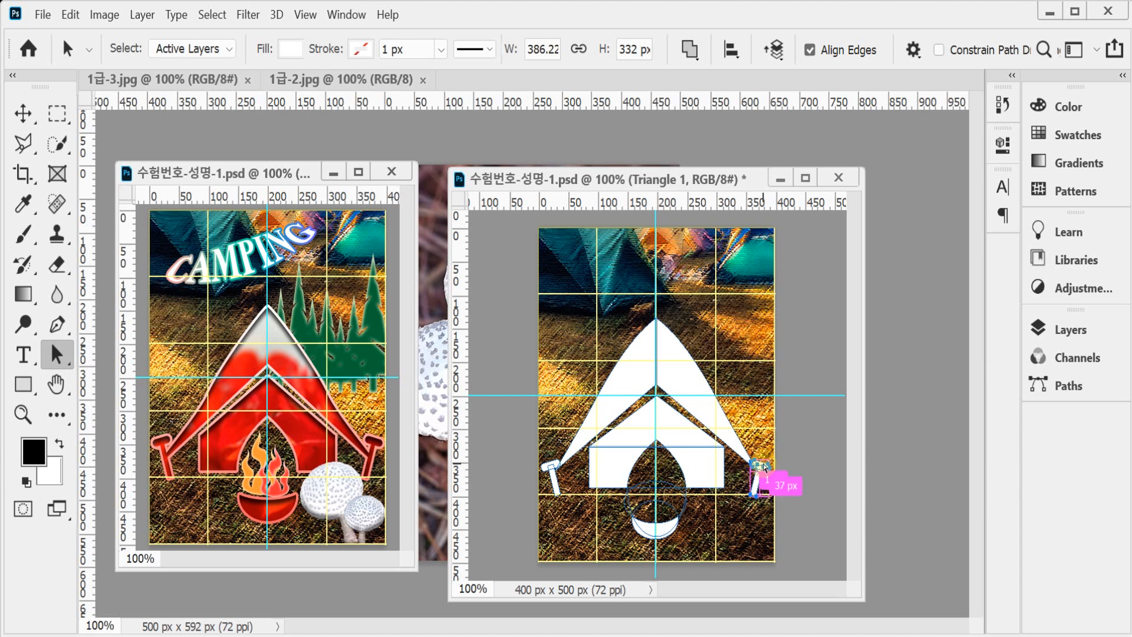
key(ctrl+s)
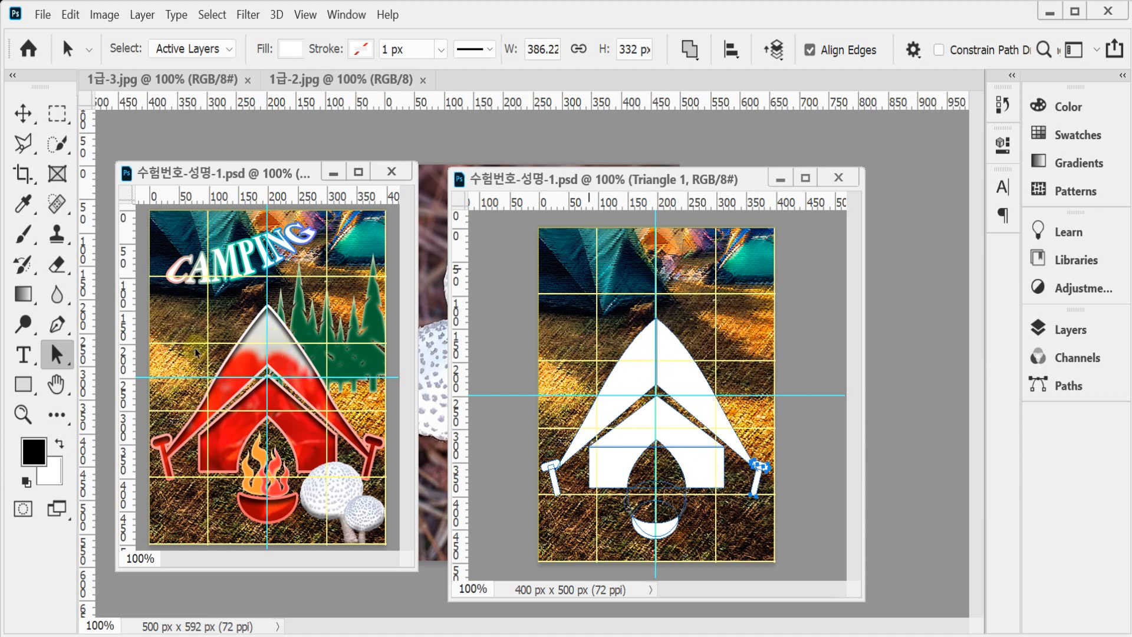
Raise the tent's apex anchor point about 6 px along the vertical guide with the Direct Selection tool, and deselect the path
right_click(54, 354)
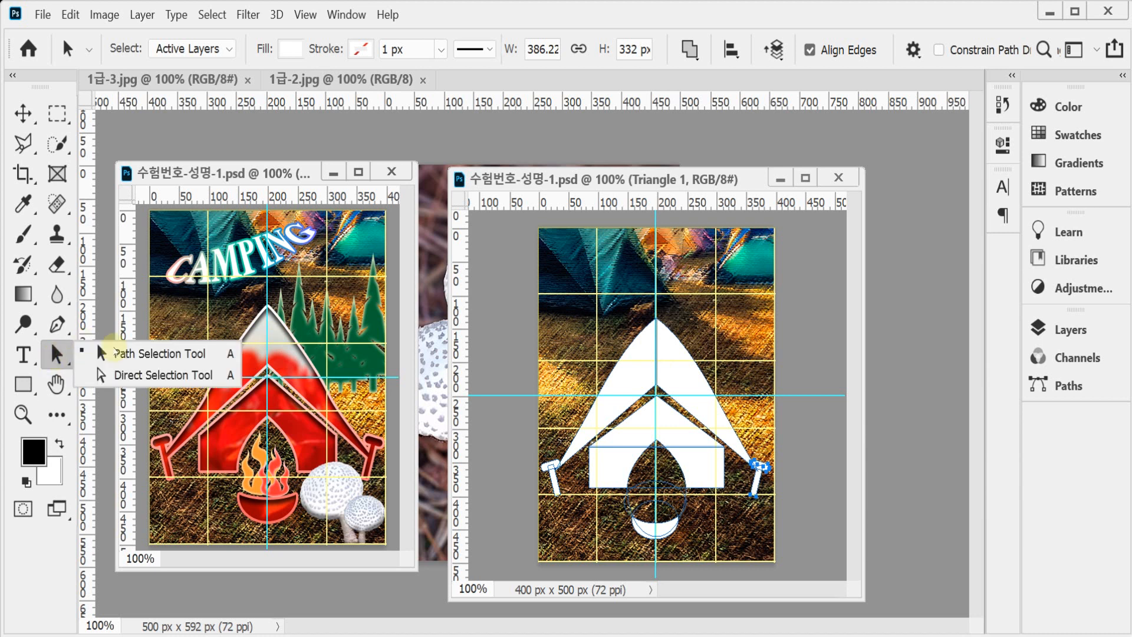
click(125, 376)
click(657, 316)
drag(657, 319, 657, 315)
click(657, 397)
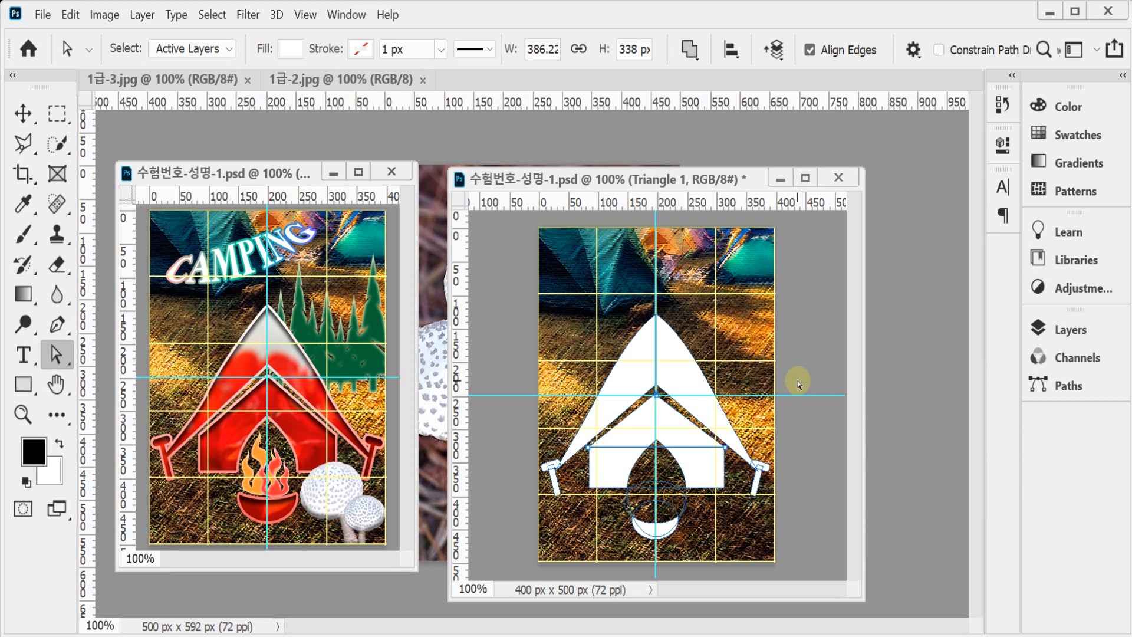
click(746, 358)
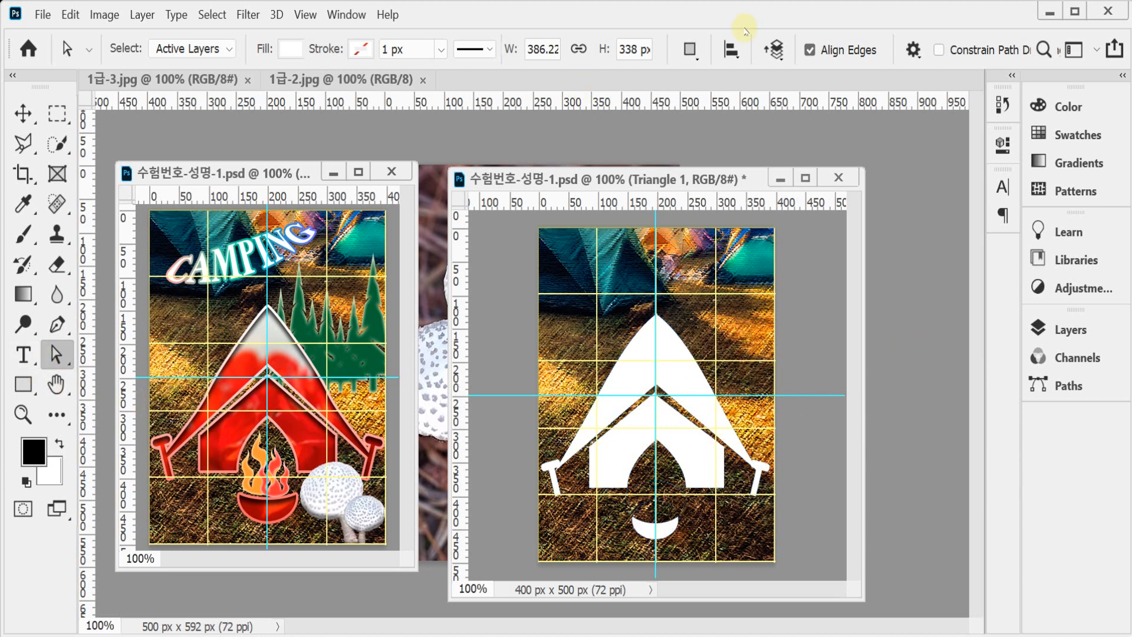
Merge all components of the tent shape into a single regular path, accepting the live shape conversion
click(689, 50)
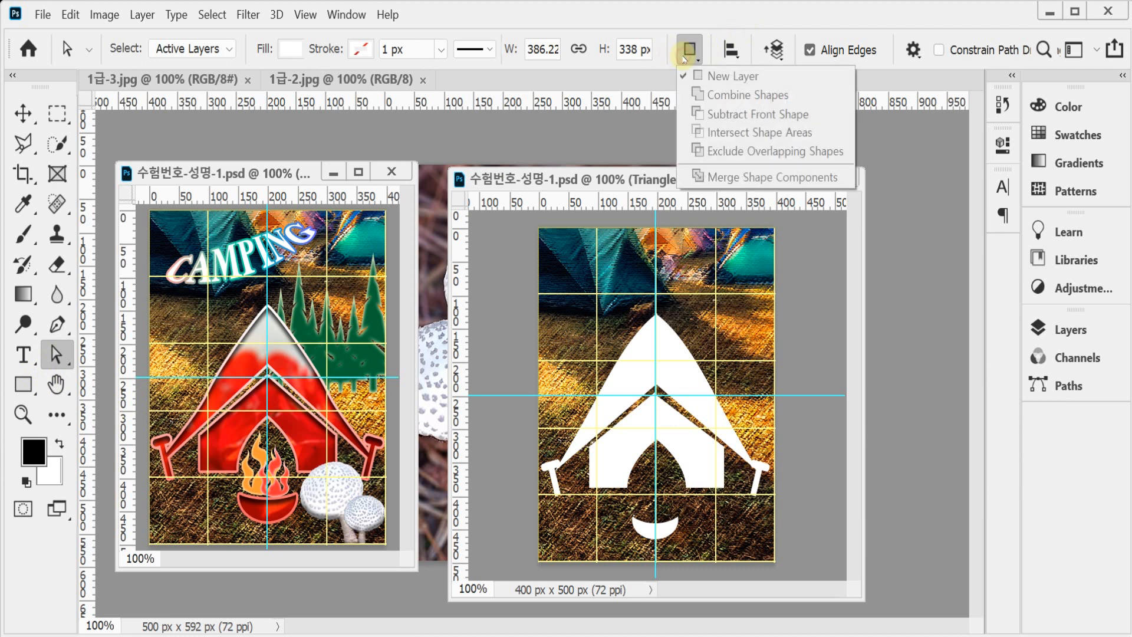
click(756, 412)
key(ctrl+z)
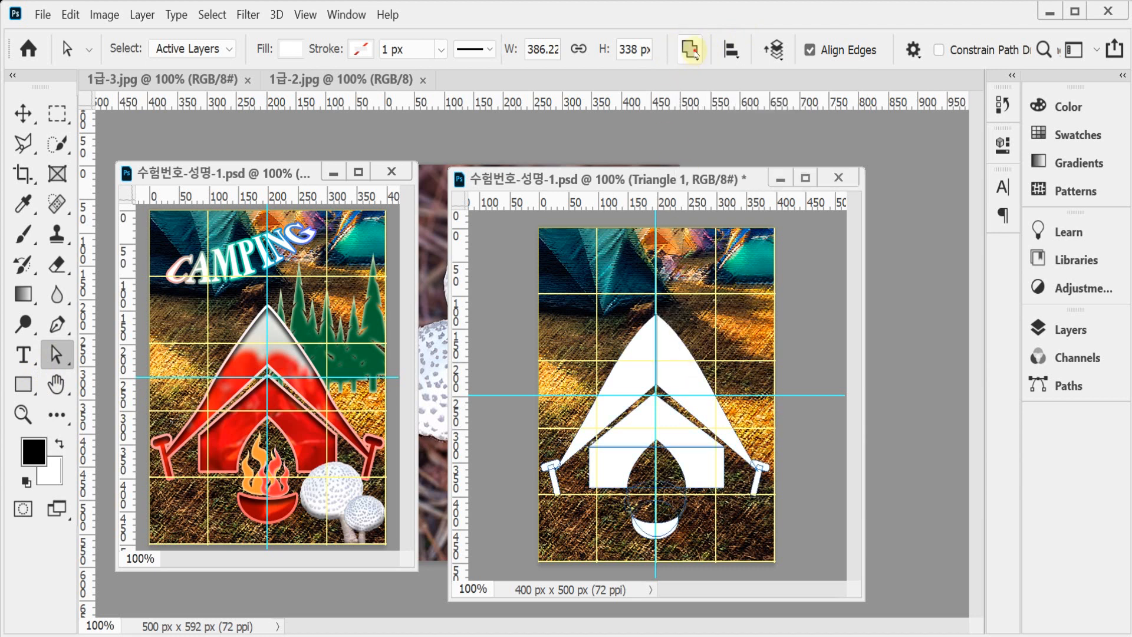
click(690, 50)
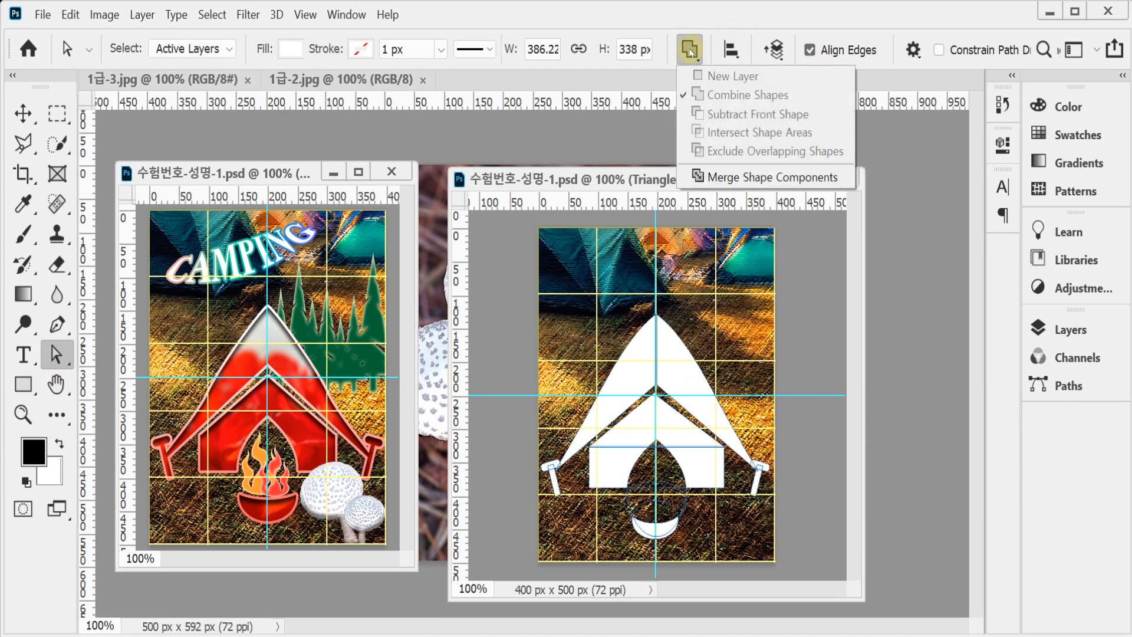
click(721, 185)
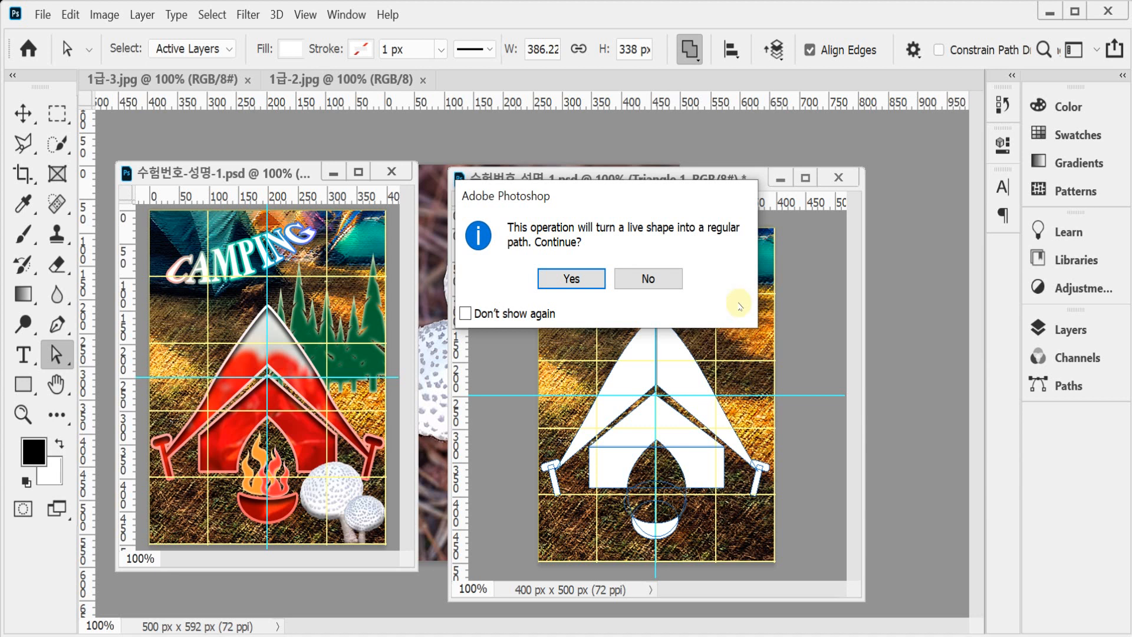
key(Return)
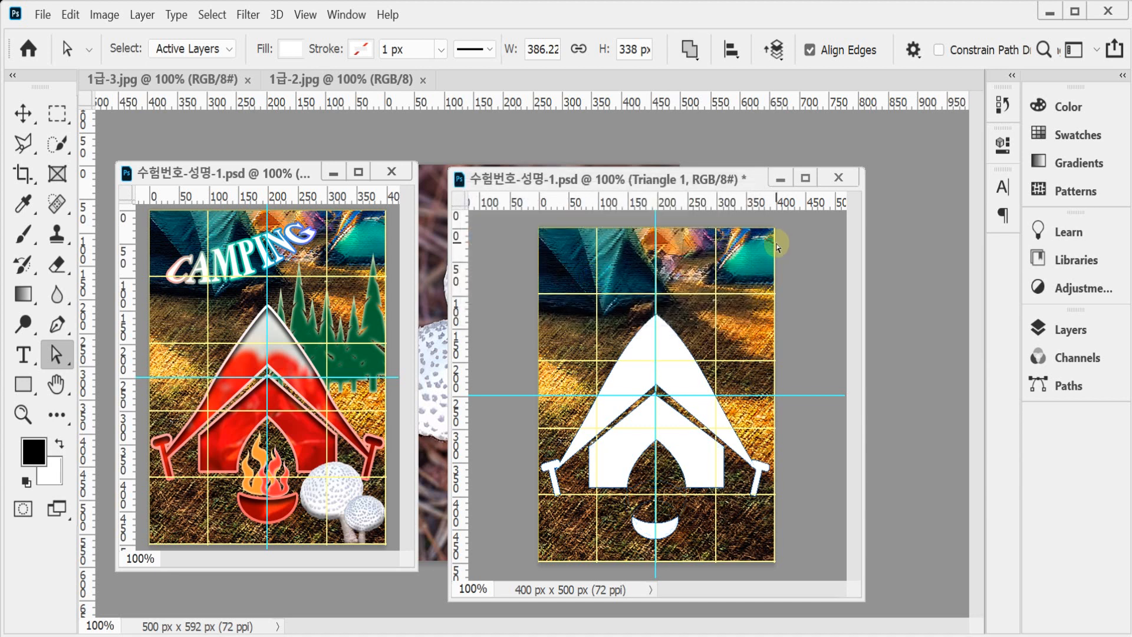
Save the tent's shape path under the name 텐트 모양
click(1059, 329)
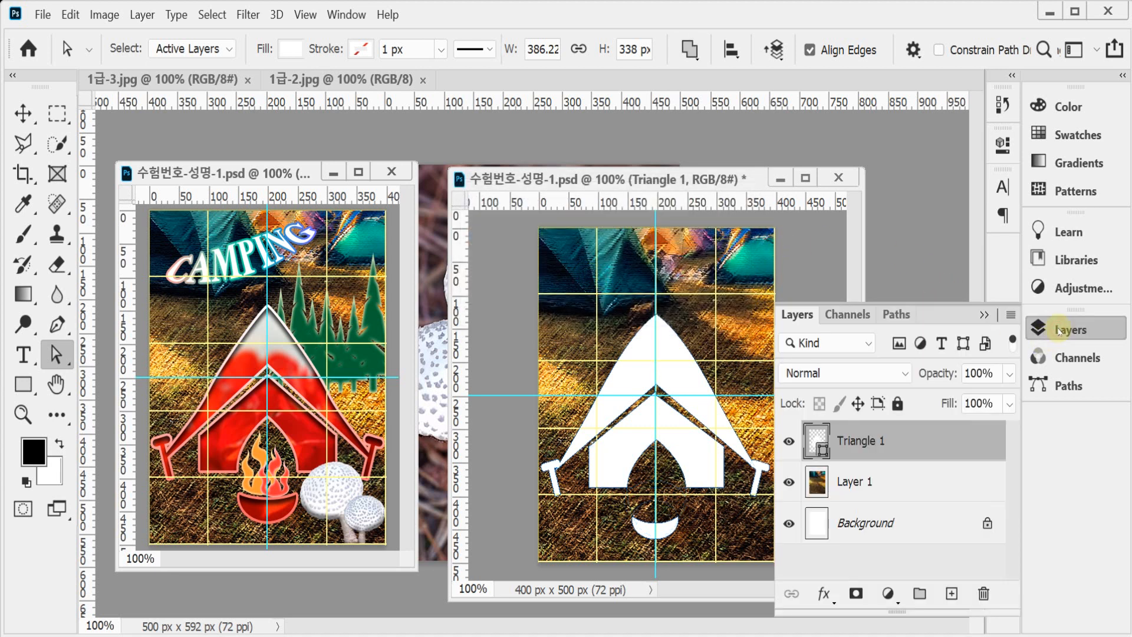
click(1062, 386)
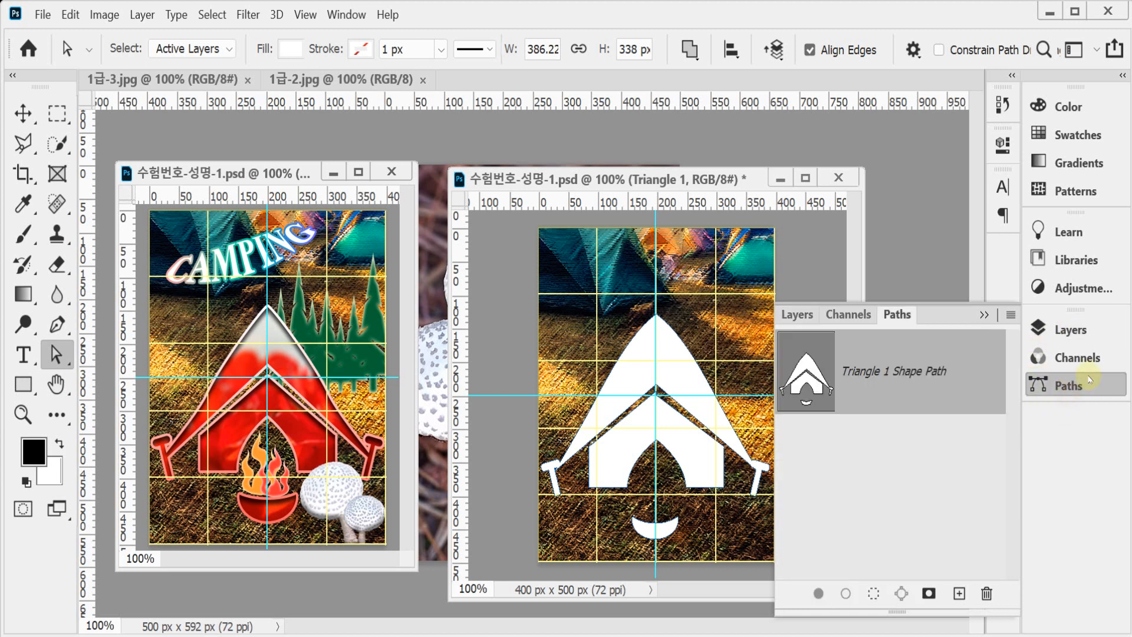
double_click(886, 372)
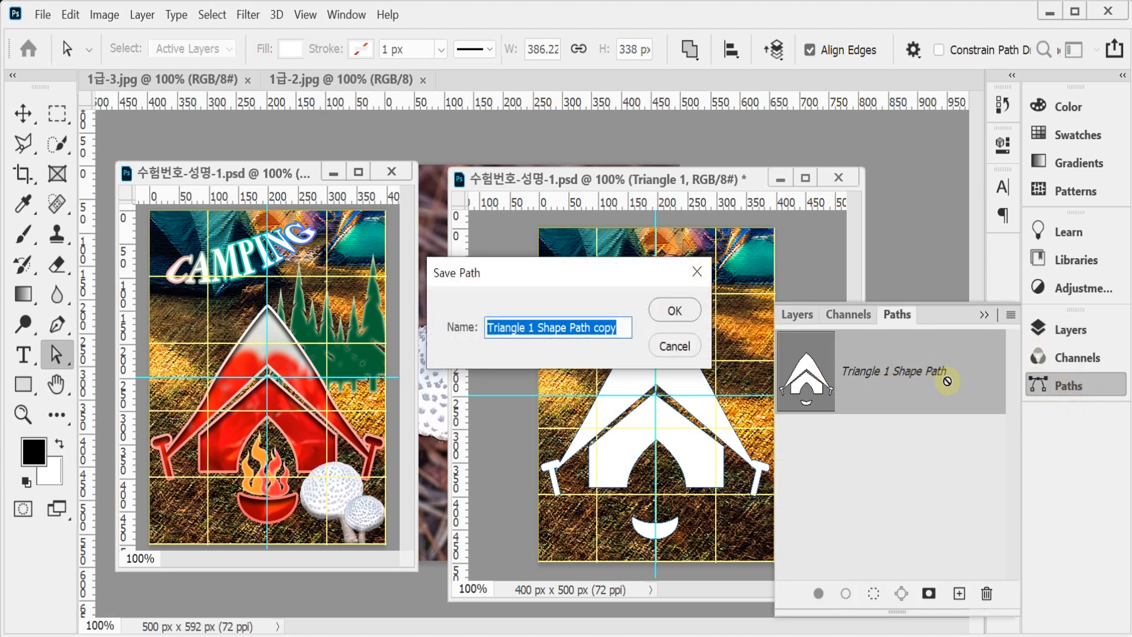
text(xpsxm ah)
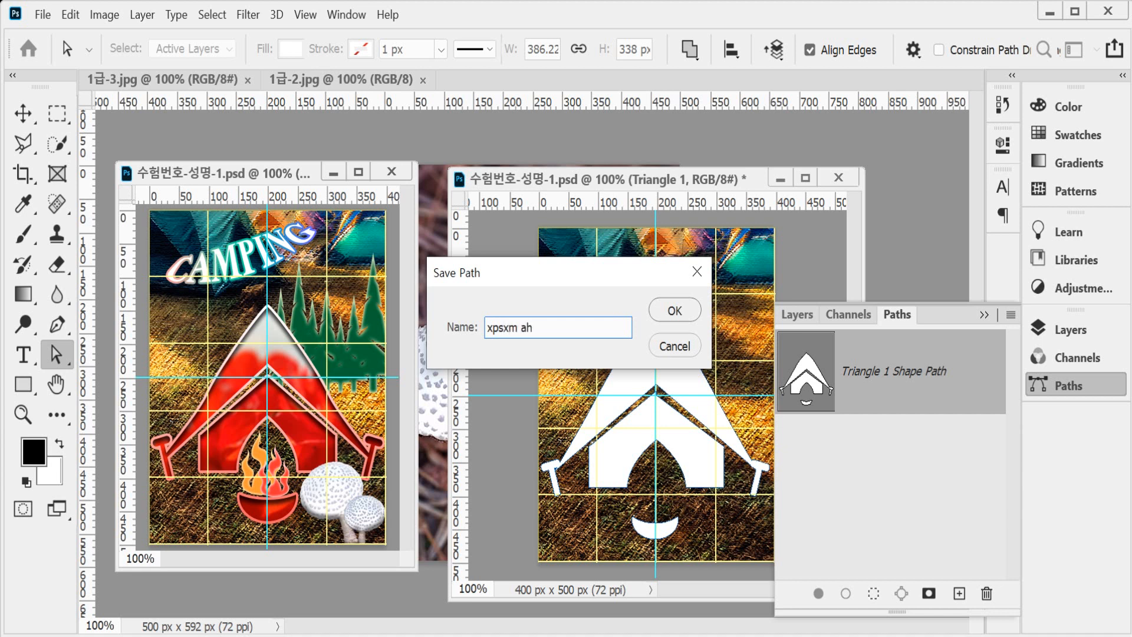
key(BackSpace)
key(BackSpace)
key(BackSpace)
key(BackSpace)
key(BackSpace)
key(BackSpace)
key(BackSpace)
key(BackSpace)
text(텐트 모양)
key(Return)
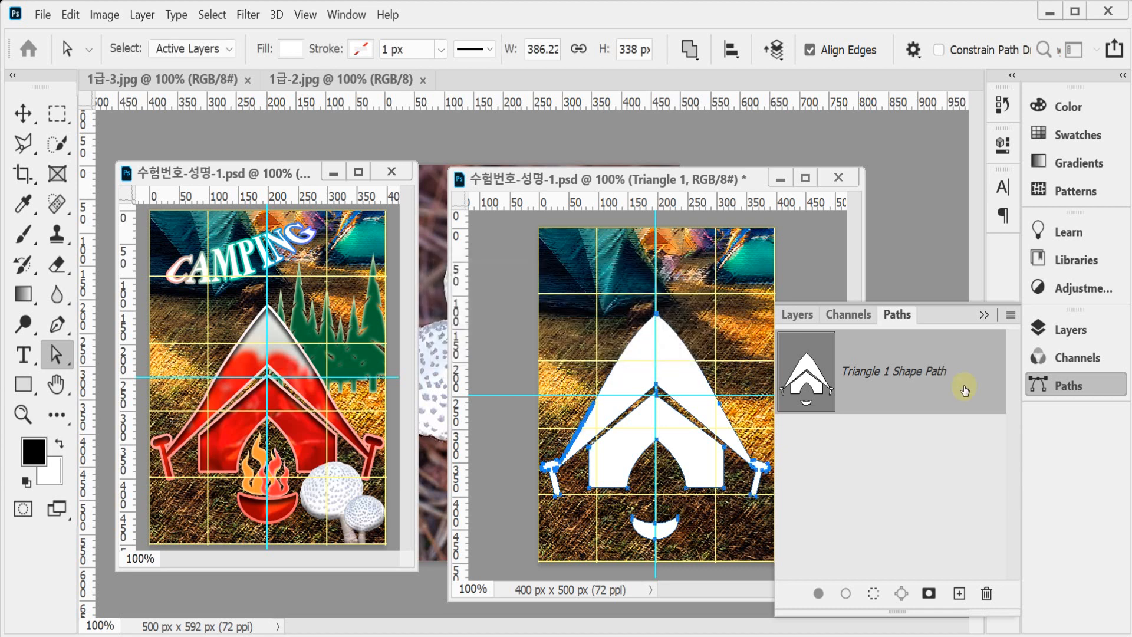
Rasterize the Triangle 1 layer and rename it path
click(1071, 329)
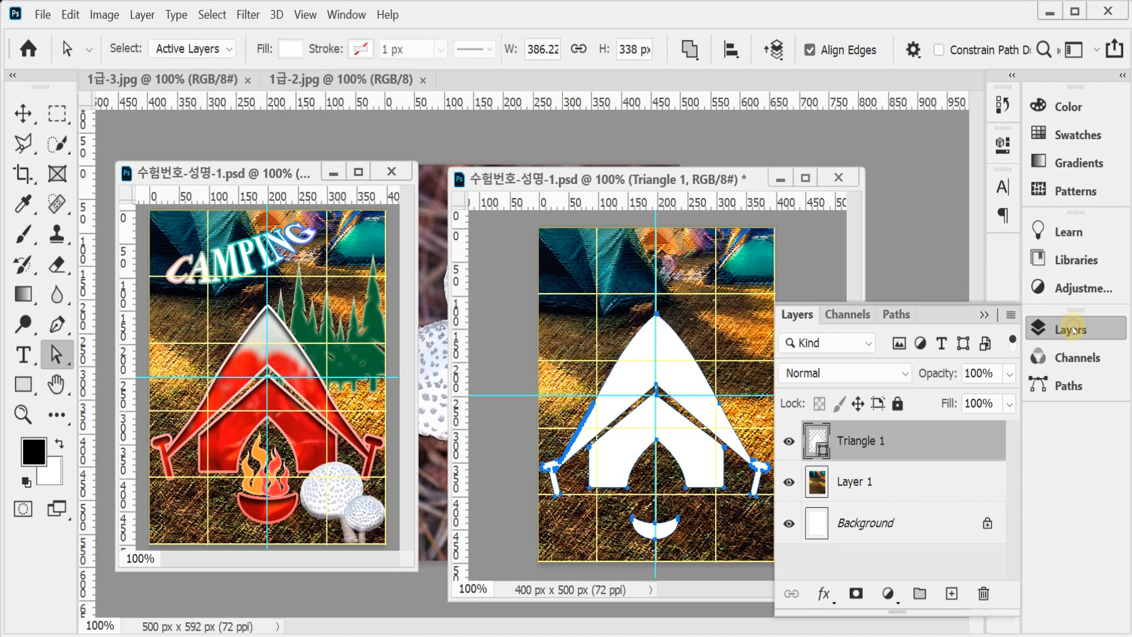
right_click(854, 441)
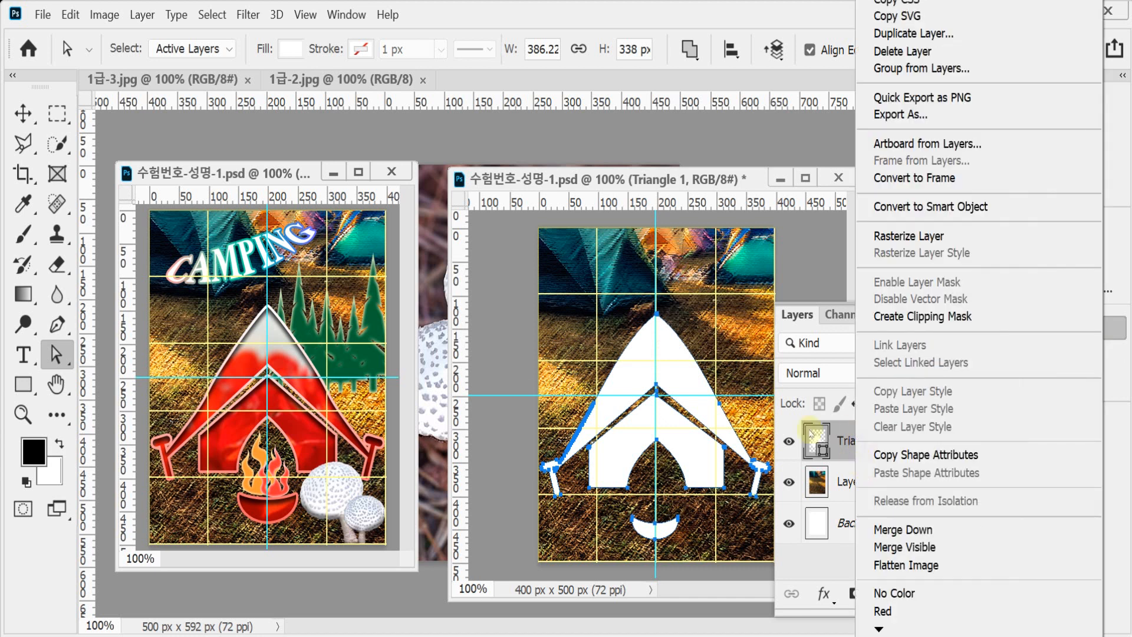
click(932, 236)
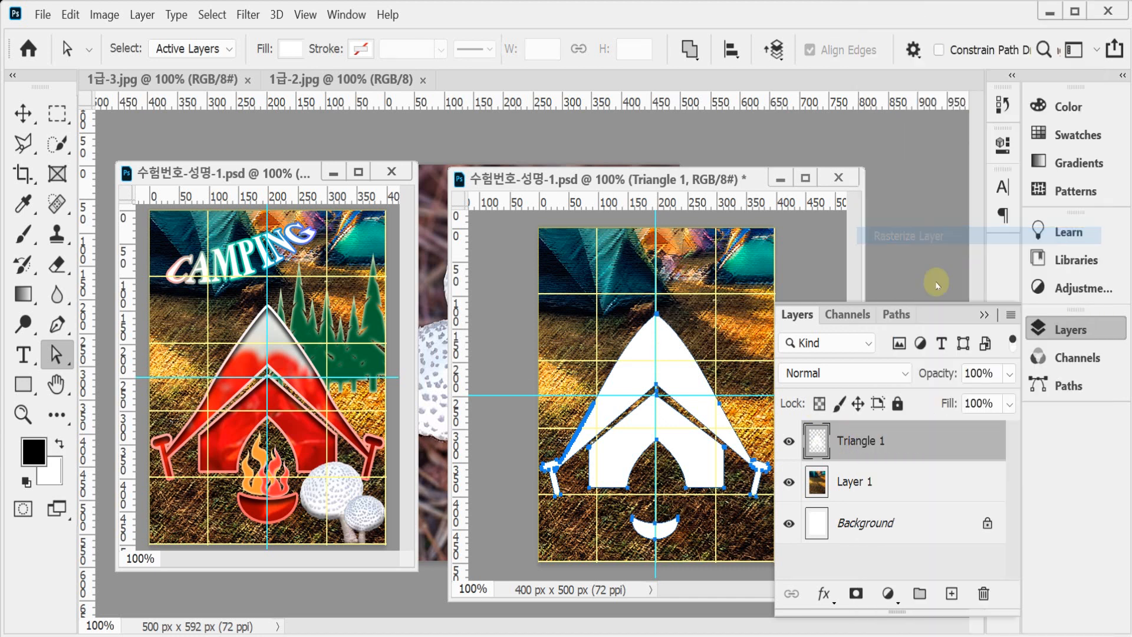
double_click(854, 443)
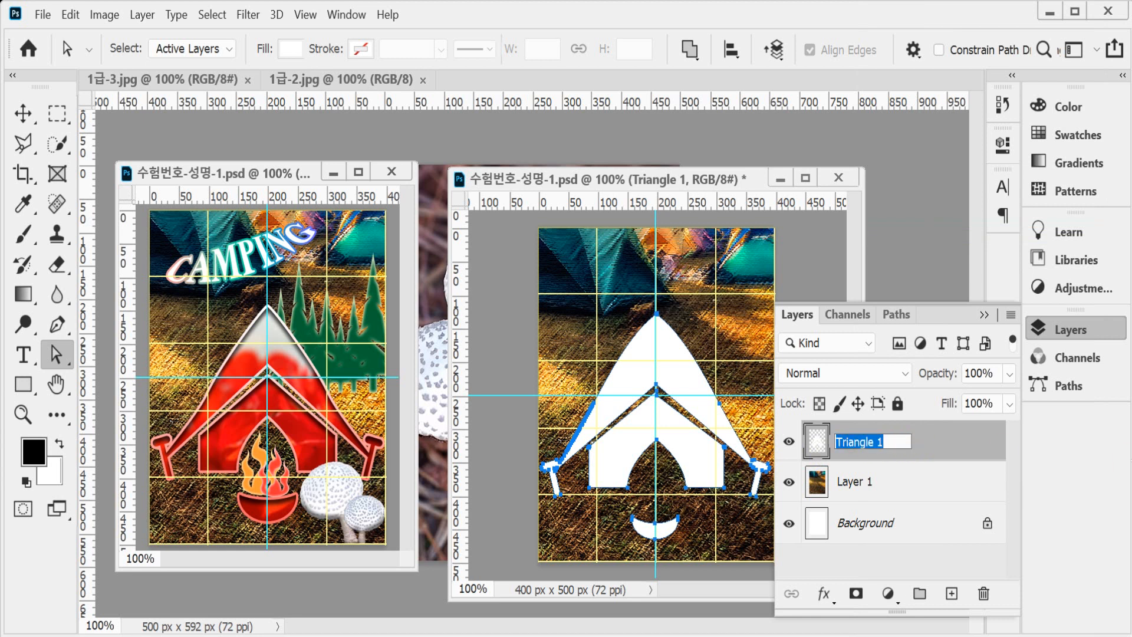
text(path)
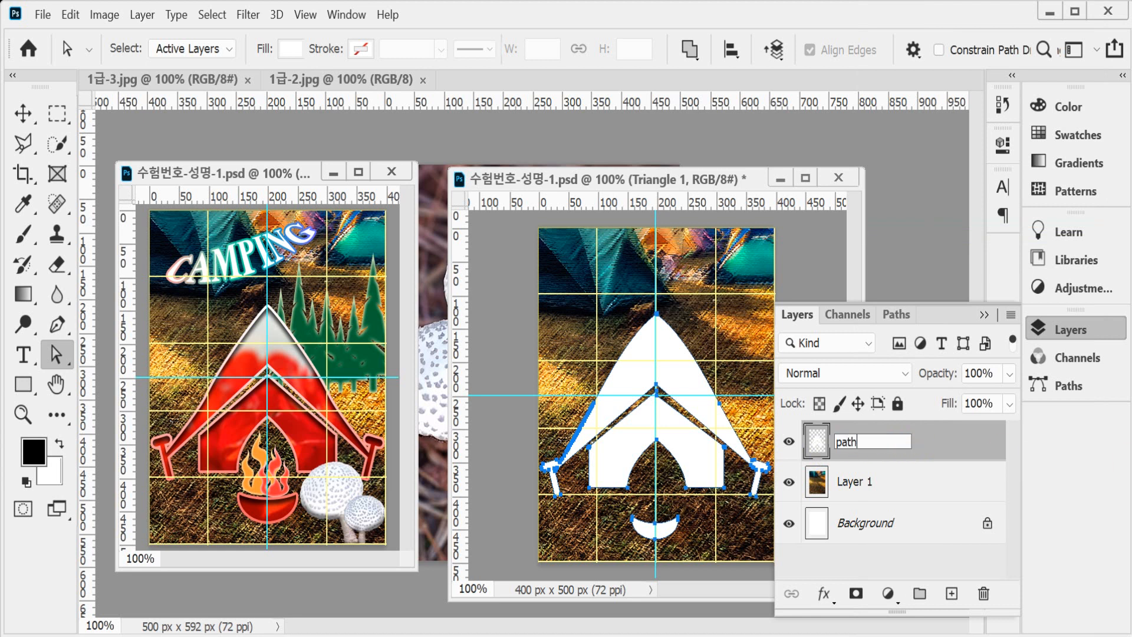
key(Return)
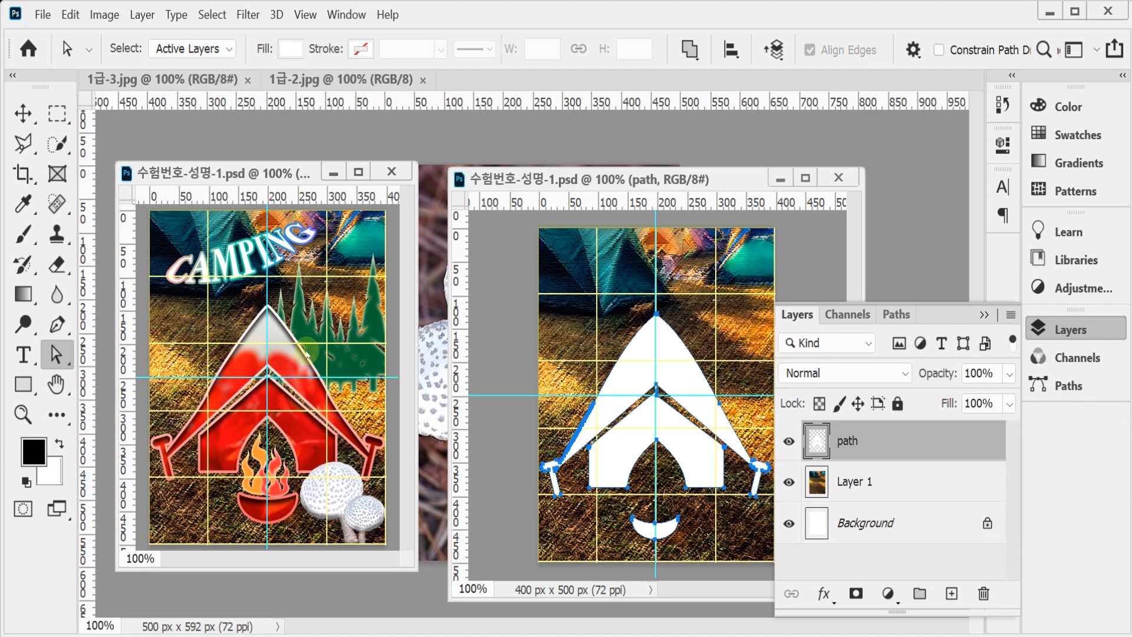
Add a gradient Stroke effect to the path layer and set the gradient's start stop to ff6666
click(826, 596)
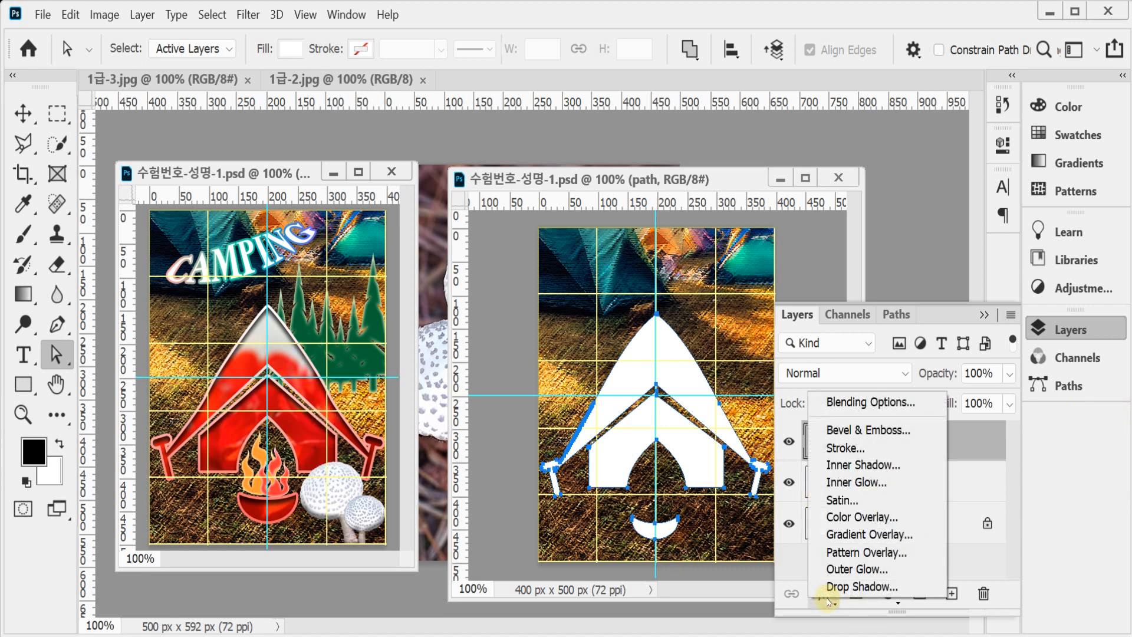
click(899, 452)
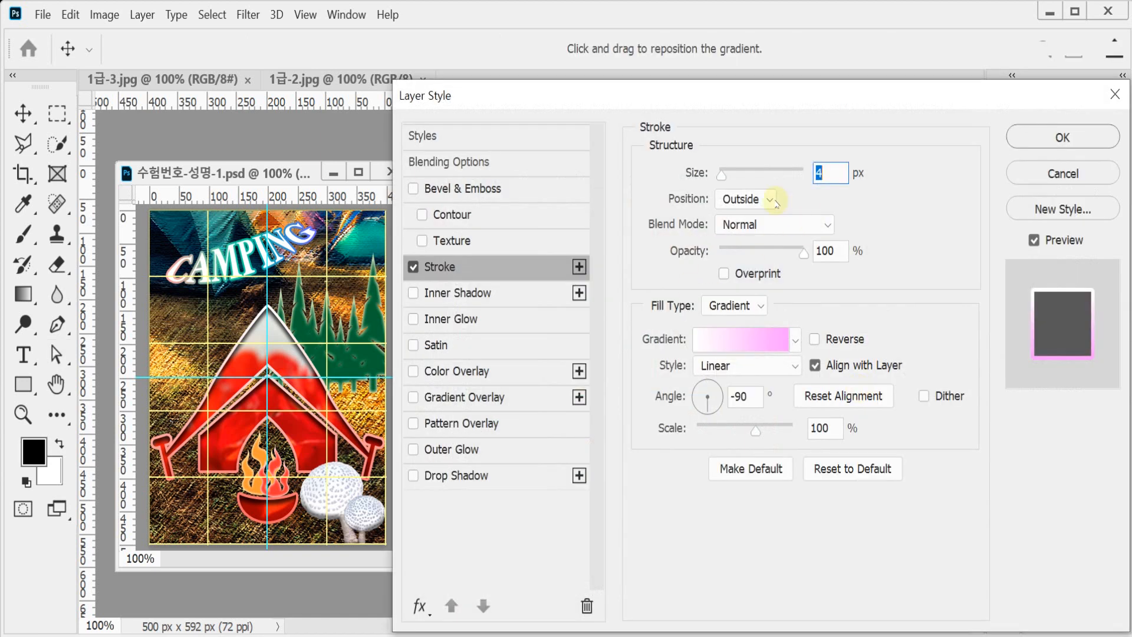
click(748, 345)
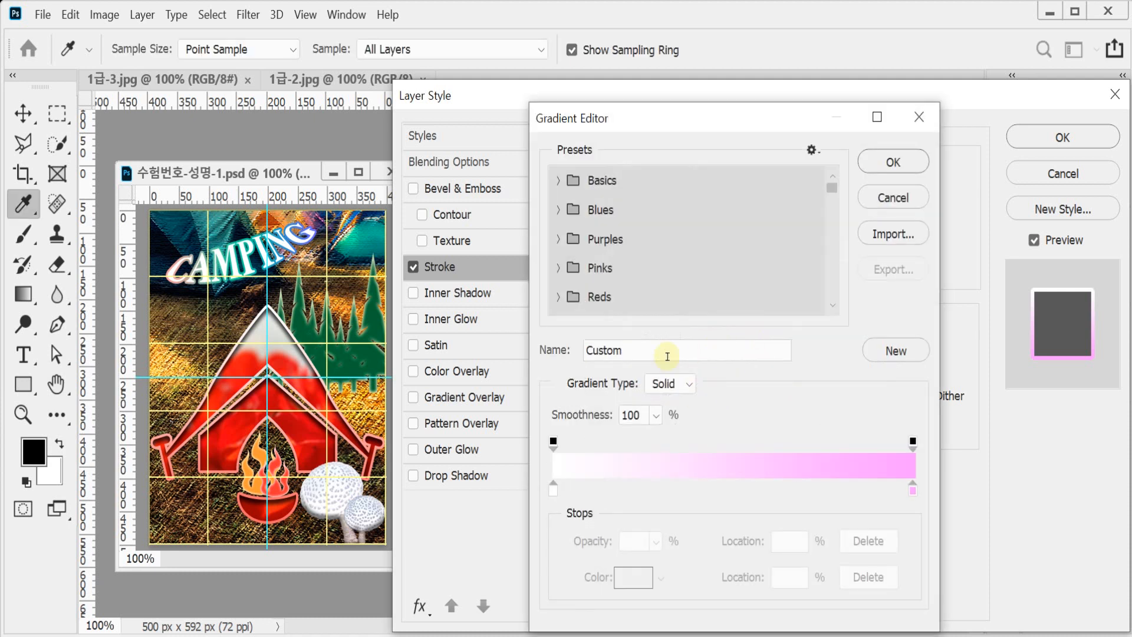
click(555, 491)
double_click(557, 493)
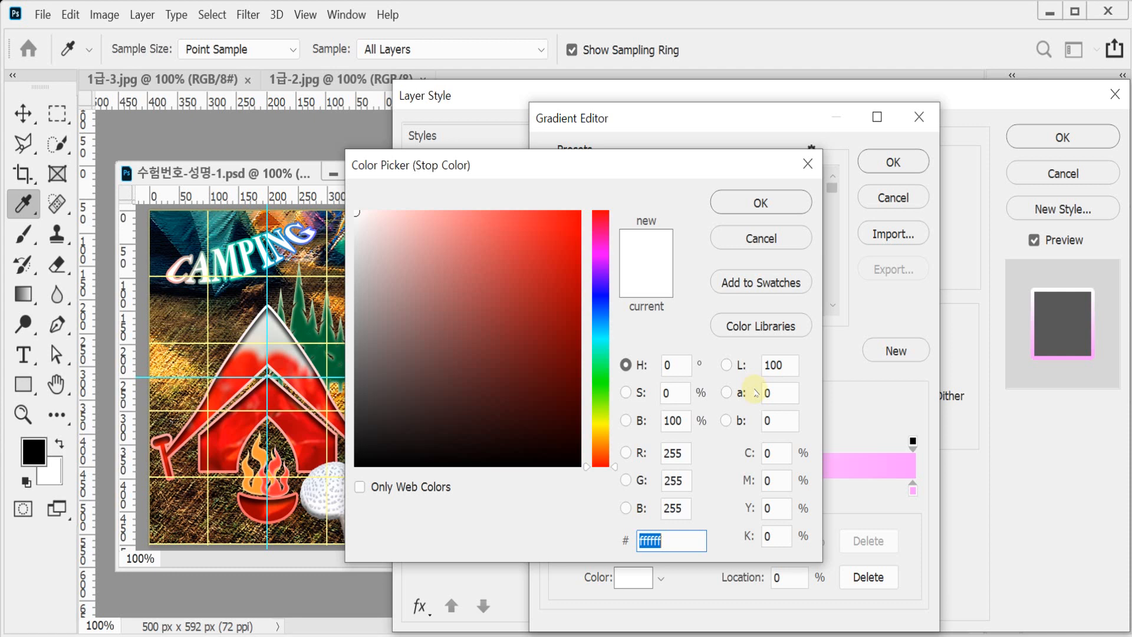
text(f)
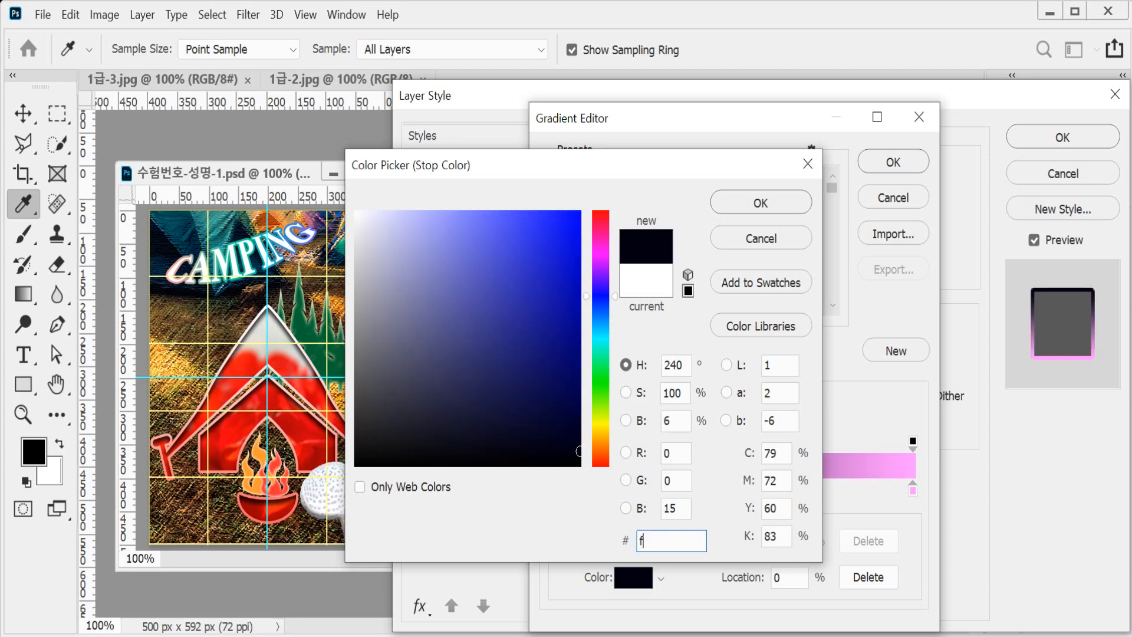
text(f665e)
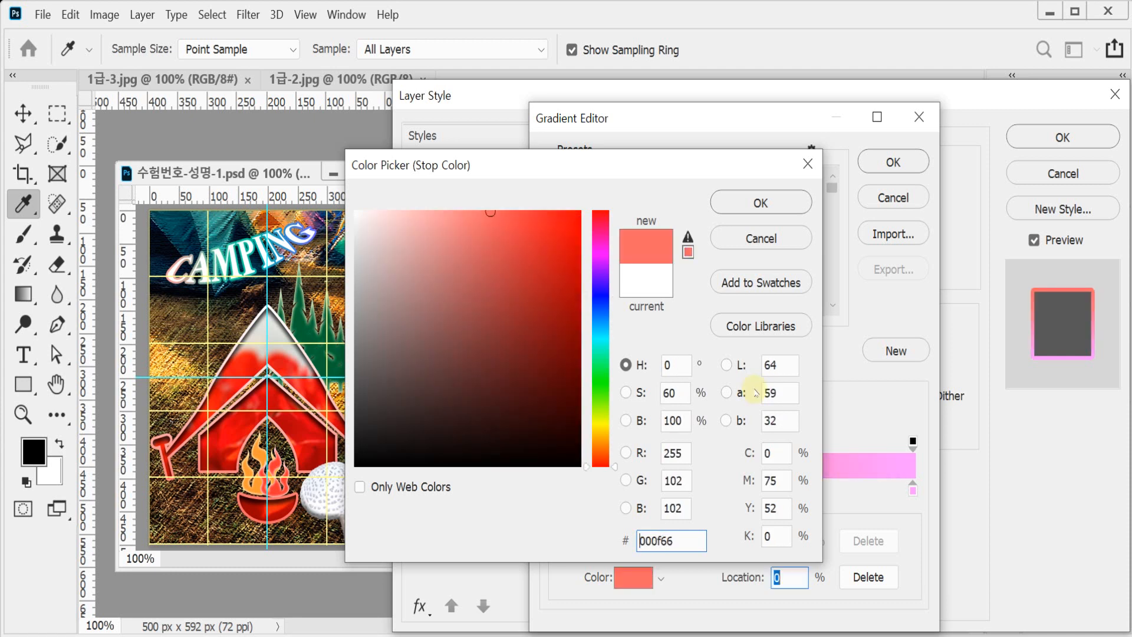
key(Return)
Set the stroke gradient's end stop to white, ffffff, and accept the edited gradient
click(913, 490)
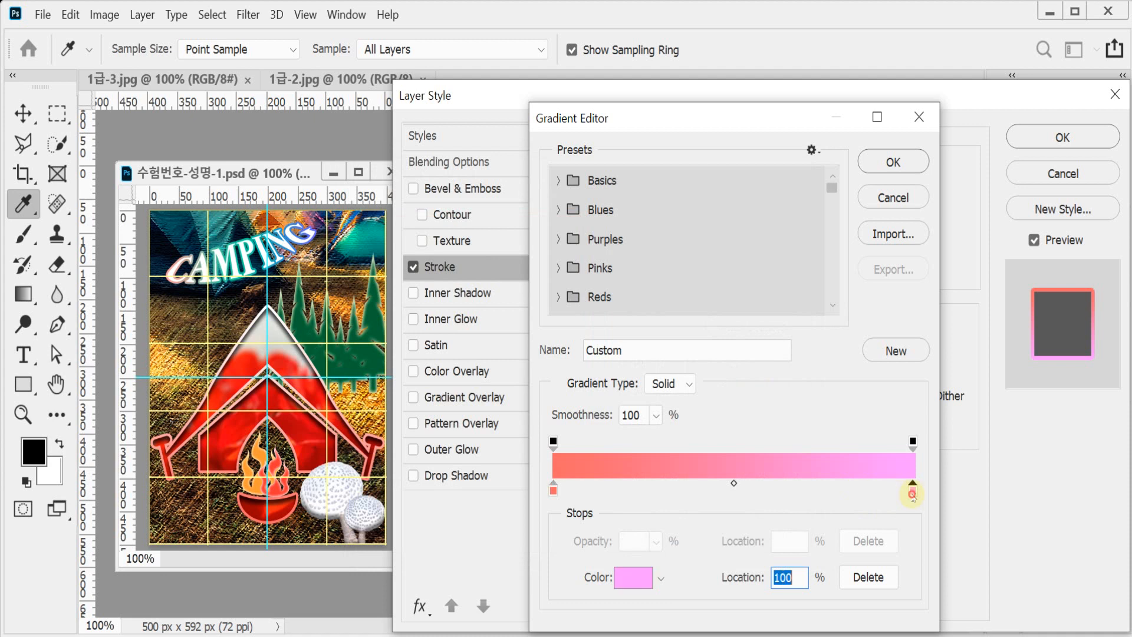
double_click(913, 490)
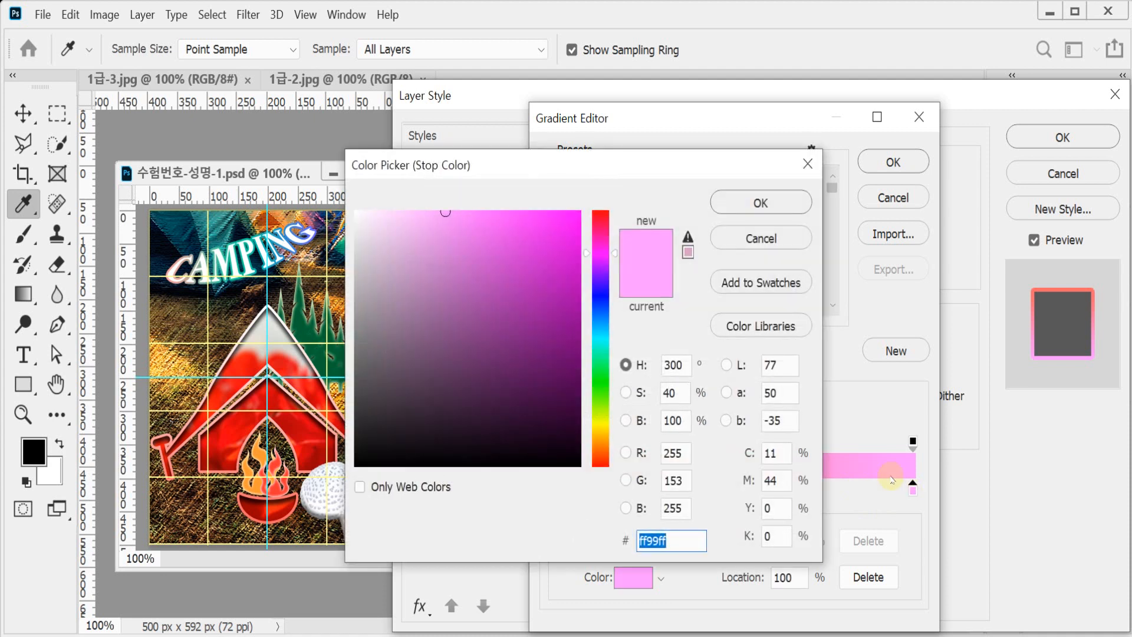
click(333, 205)
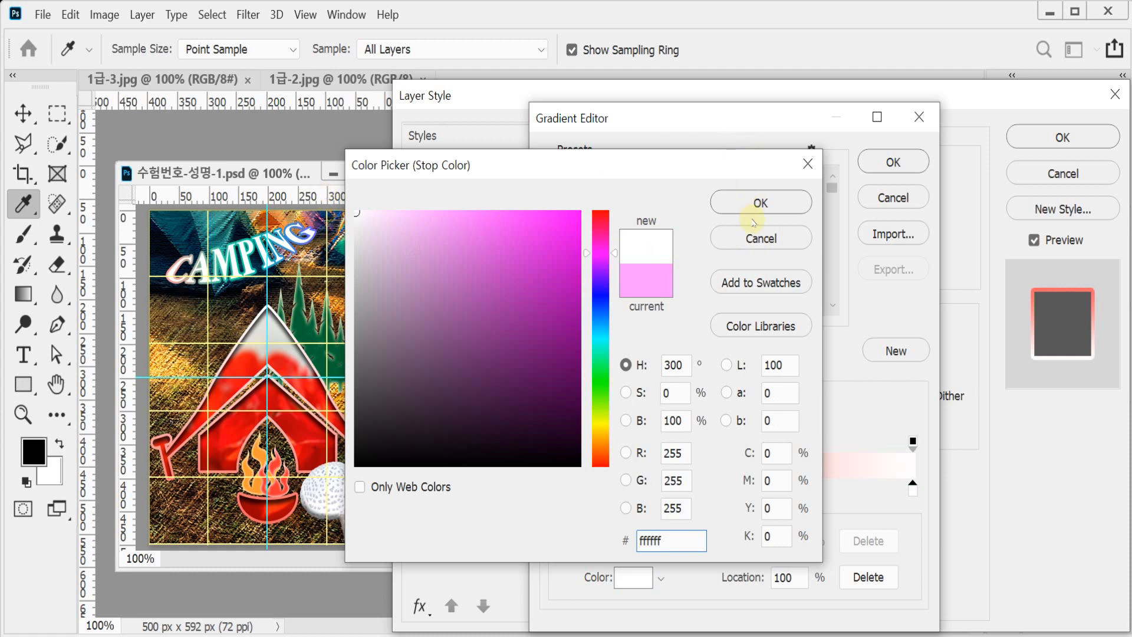
click(355, 211)
click(356, 215)
click(762, 202)
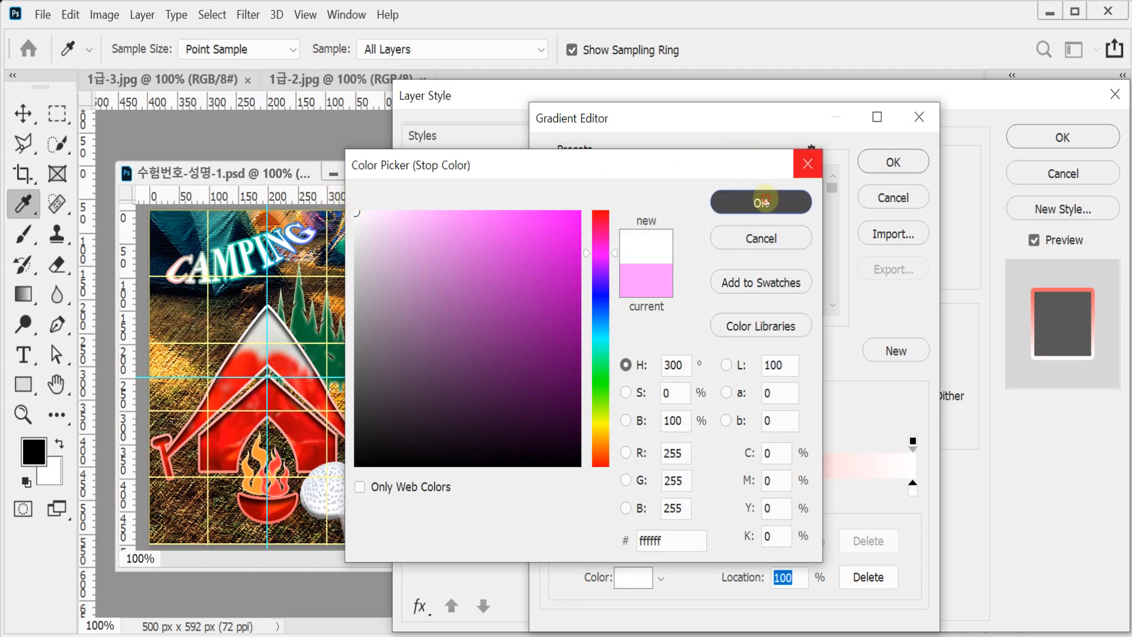
click(910, 165)
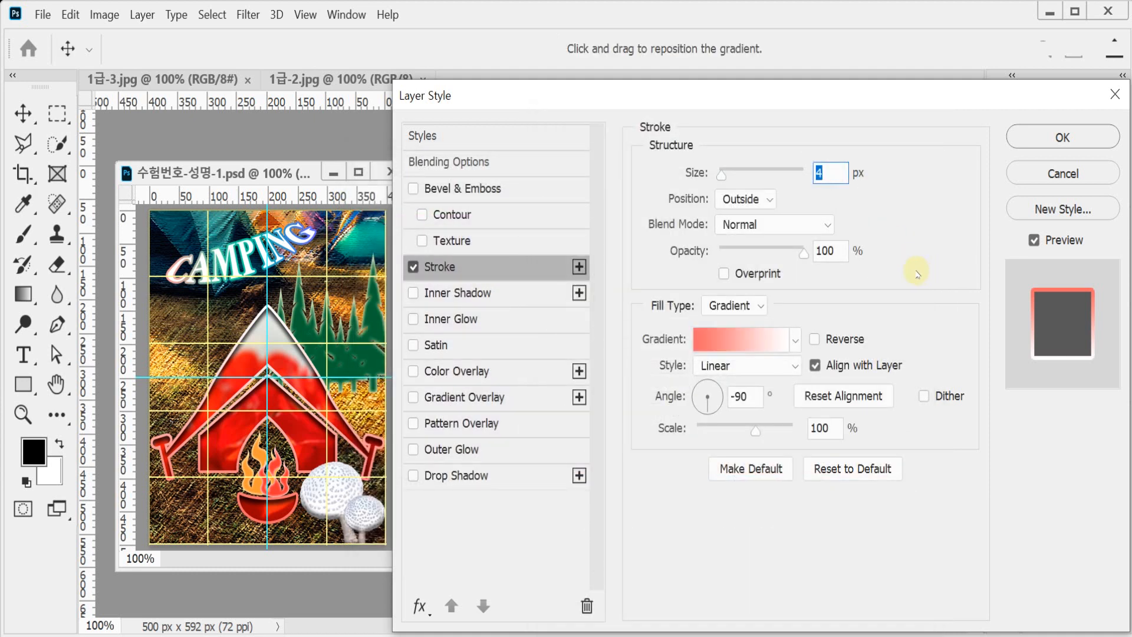
Set the stroke gradient's angle to 90° and enable an Inner Shadow effect on the same layer
double_click(747, 396)
text(90)
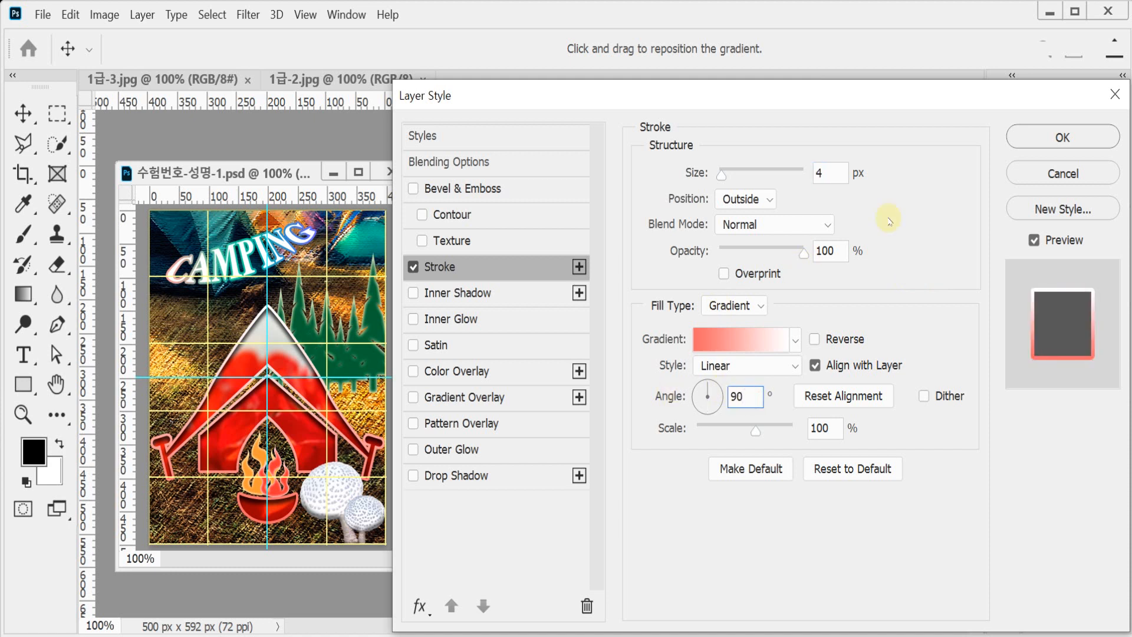
click(491, 300)
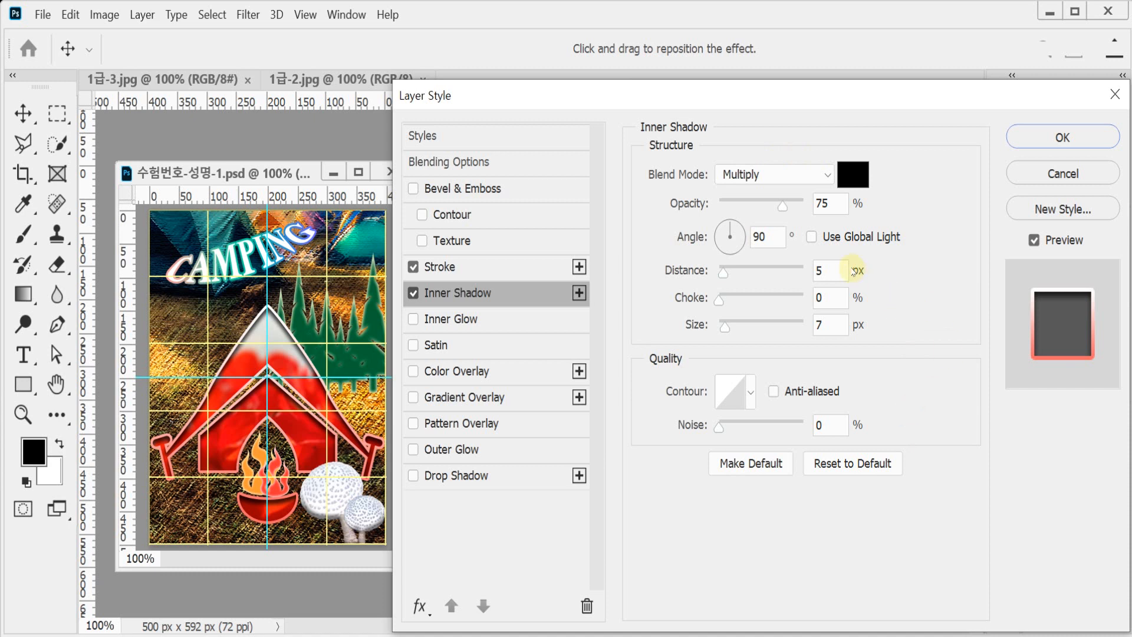
Set the path layer's Inner Shadow distance to 7 px and apply the layer style
click(833, 270)
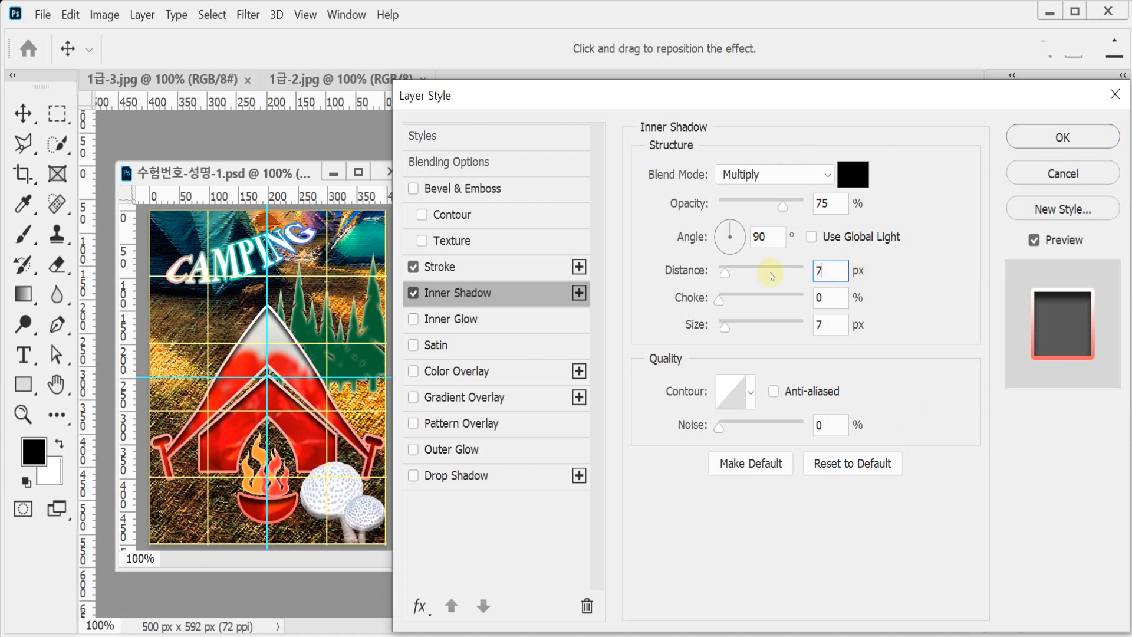
key(Return)
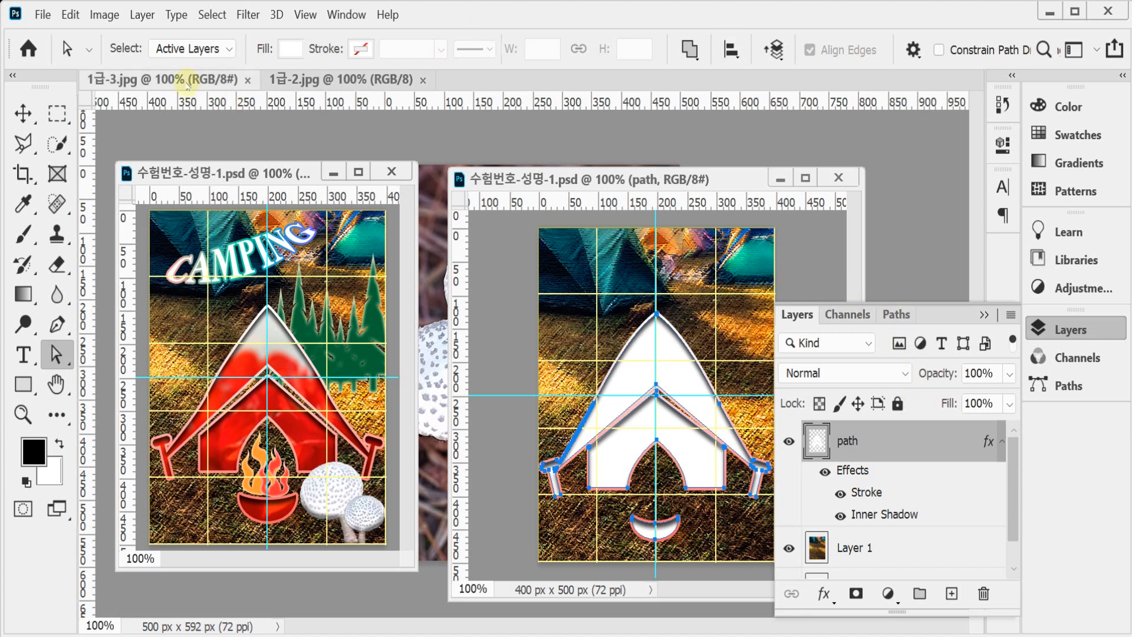
Copy the entire 1급-2.jpg flower image into the camping document and clip it to the path layer
drag(331, 84, 316, 156)
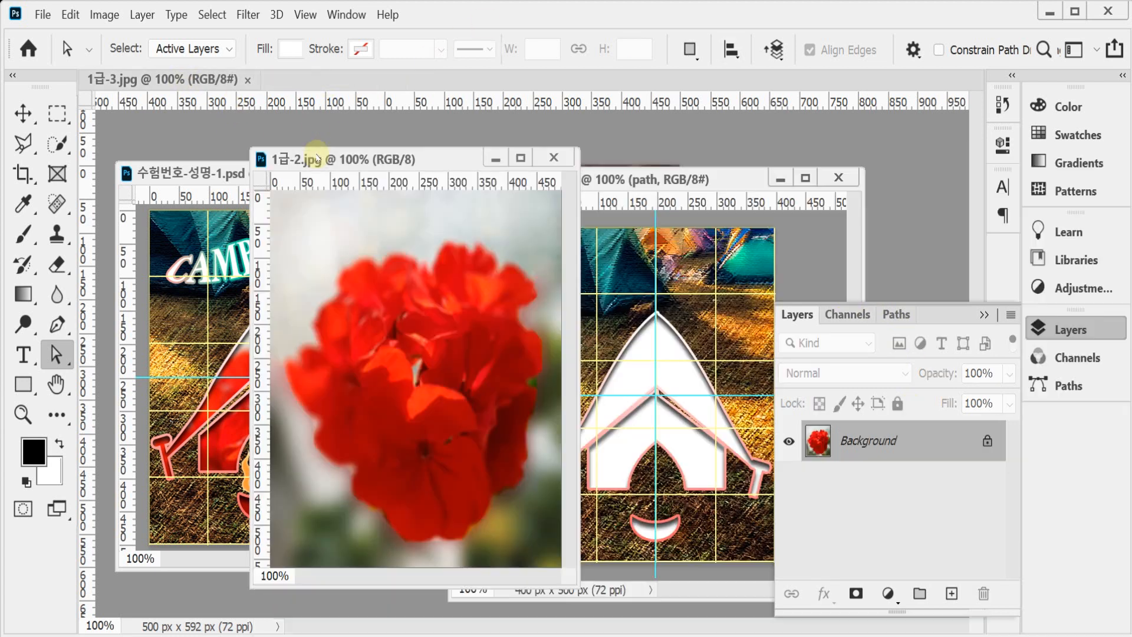
key(ctrl+a)
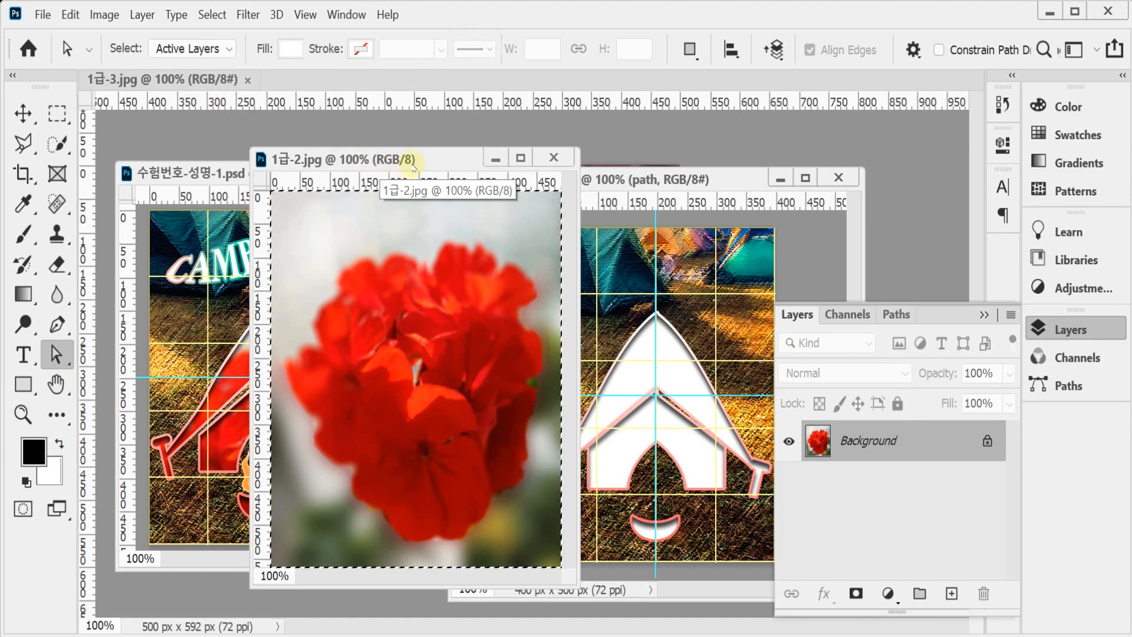
click(554, 157)
click(603, 174)
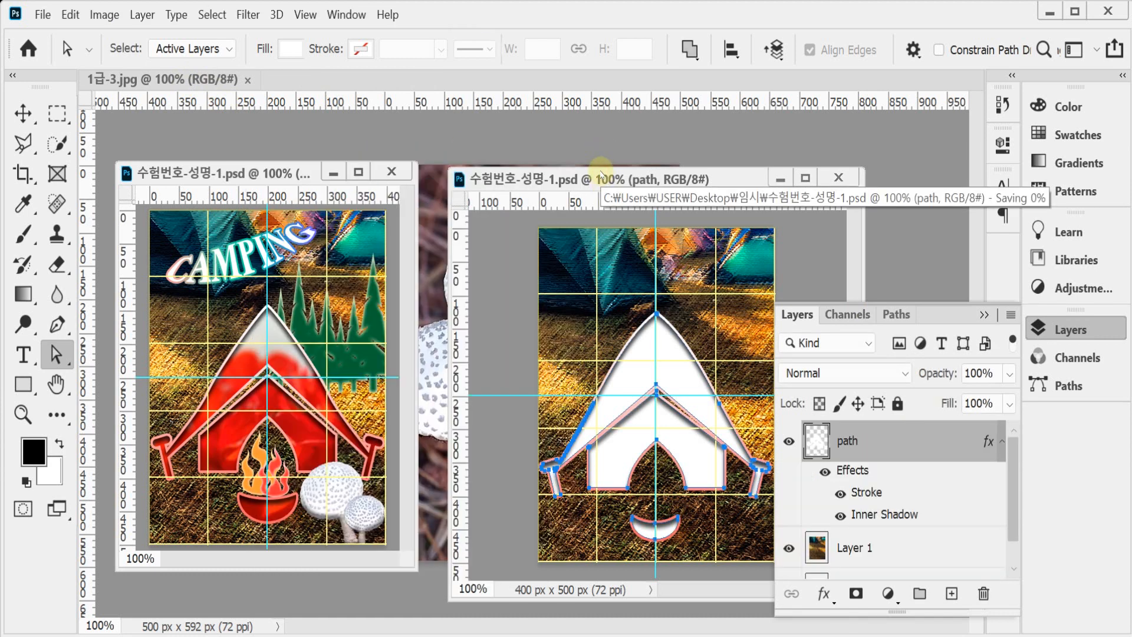
key(ctrl+v)
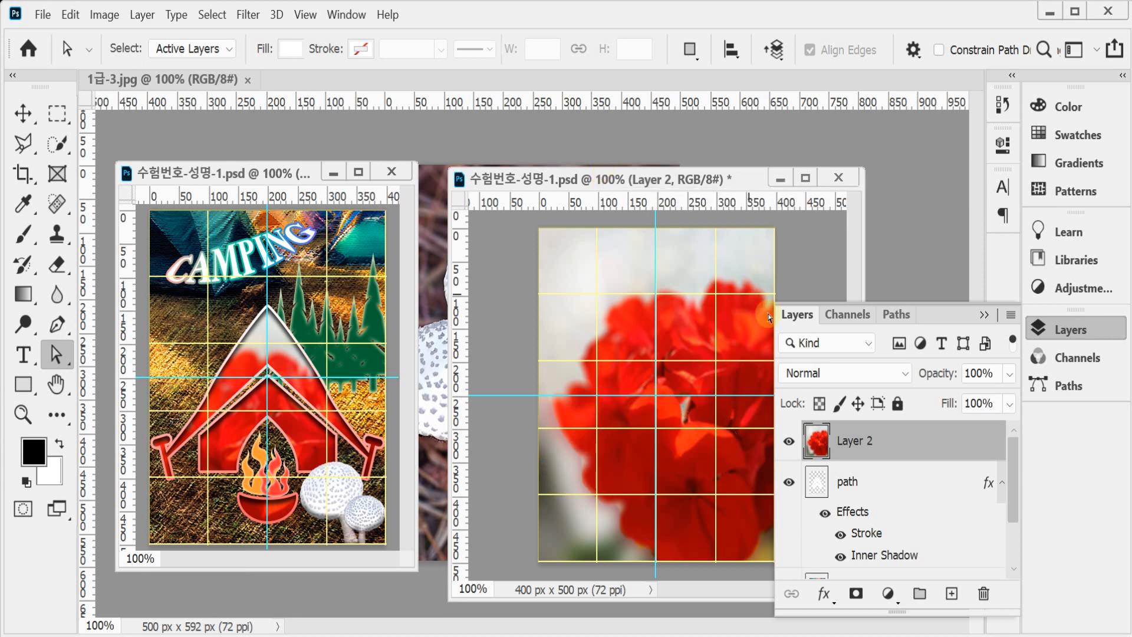
alt+click(906, 457)
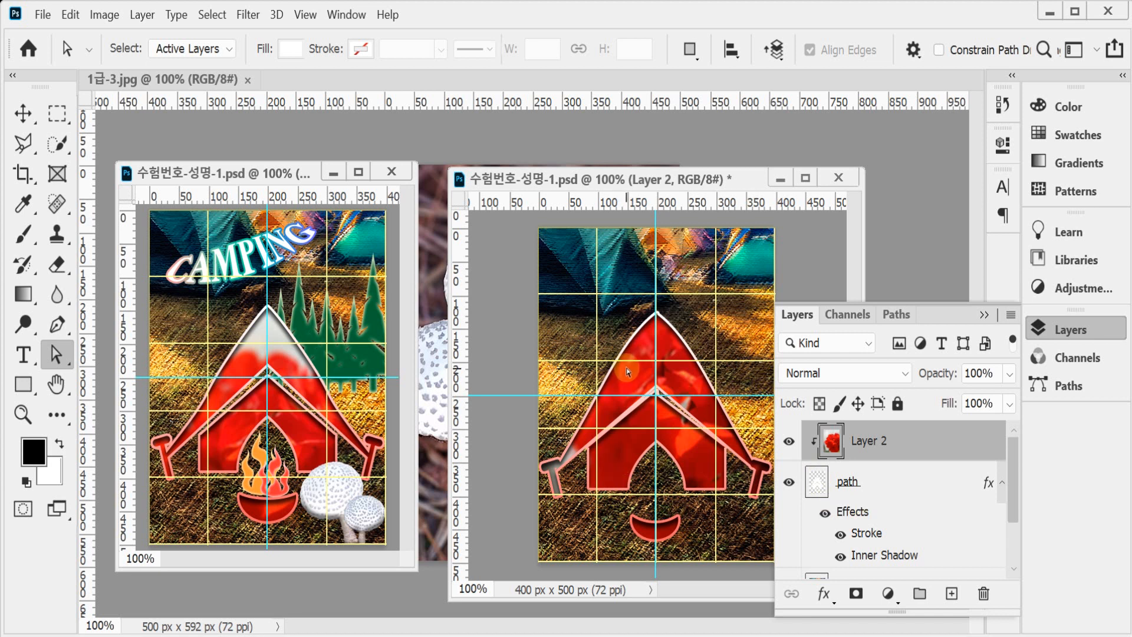
Move and slightly rotate the clipped flower image so its pale background fills the tent's peak and the red petals fill the rest
key(ctrl+t)
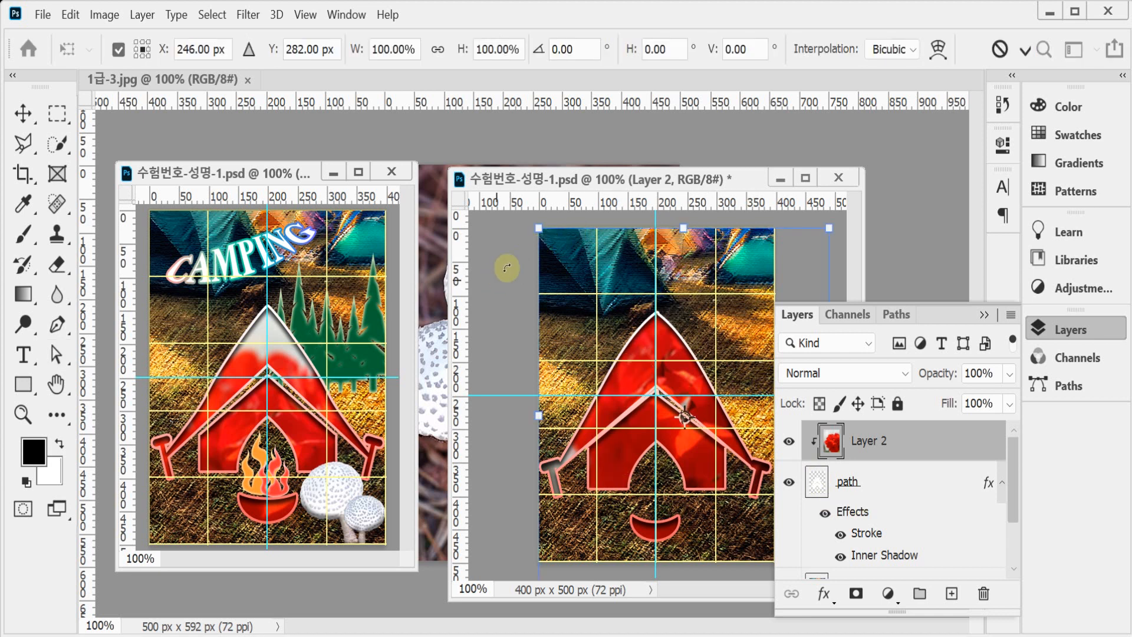
drag(747, 344, 736, 391)
key(ctrl+z)
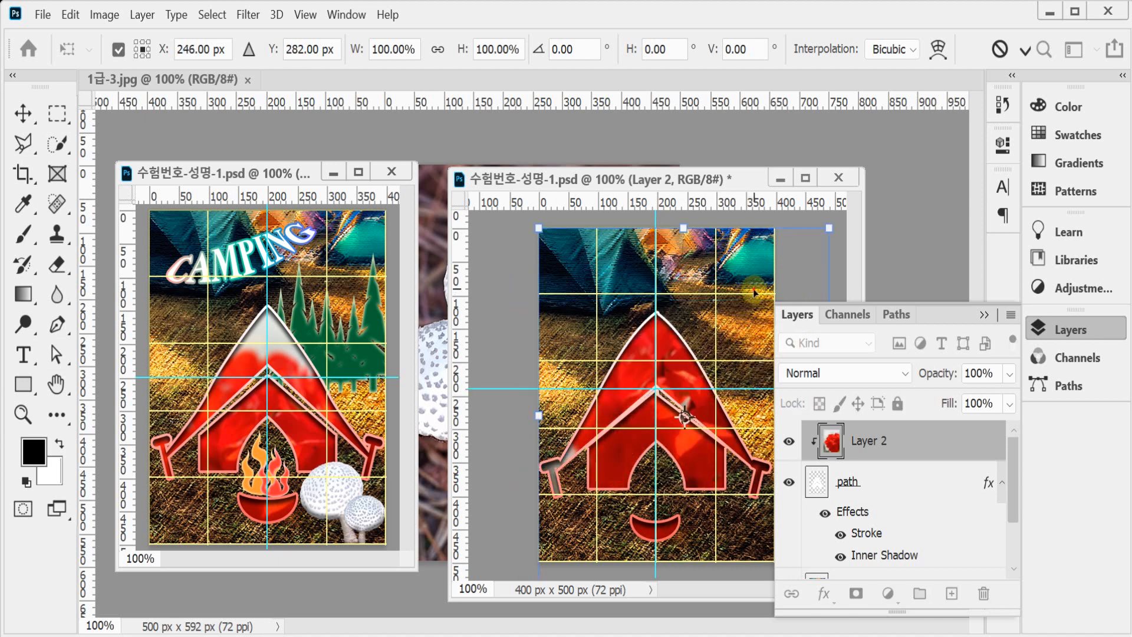
drag(755, 293, 742, 362)
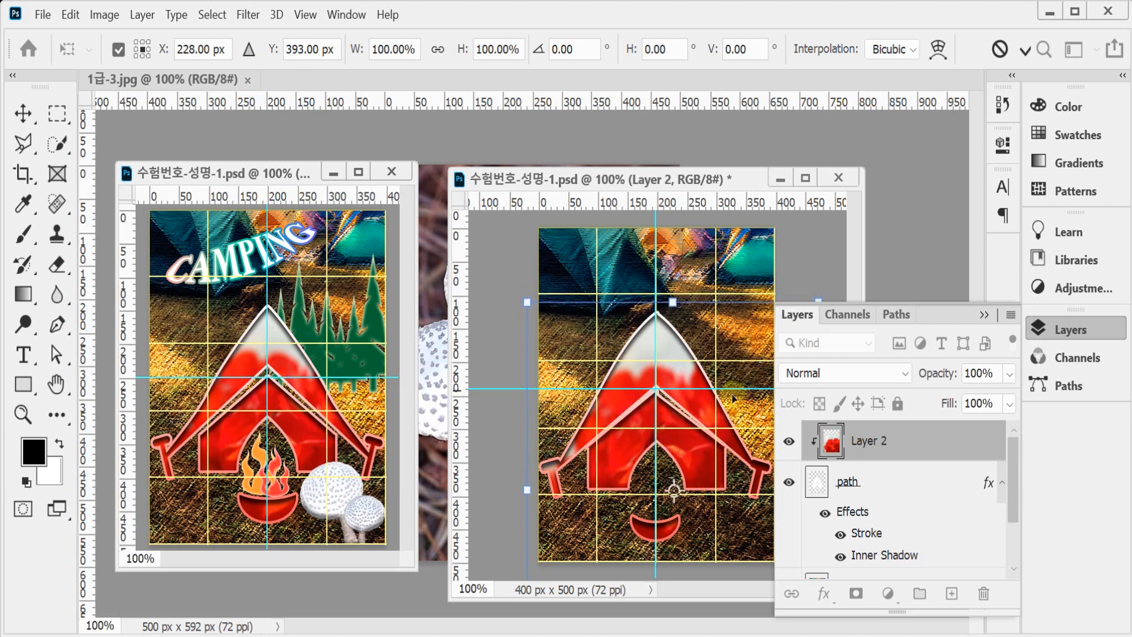
drag(516, 285, 558, 265)
drag(692, 398, 685, 397)
key(Return)
key(a)
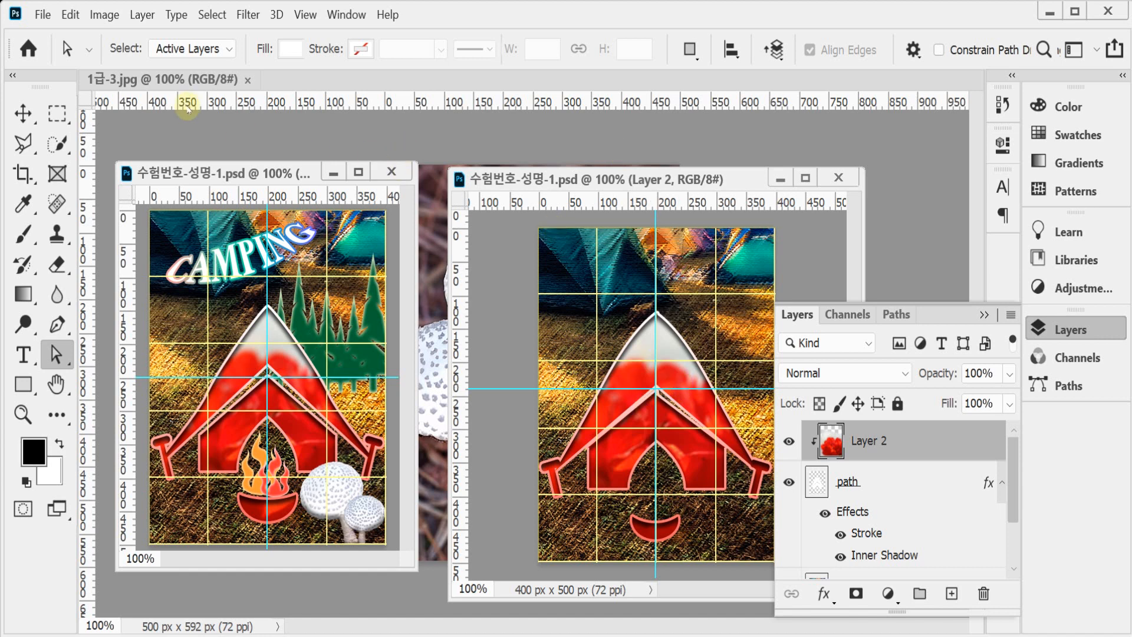
Bring up 1급-3.jpg in its own enlarged window and select the large mushroom cap with the Quick Selection Tool
drag(180, 83, 273, 149)
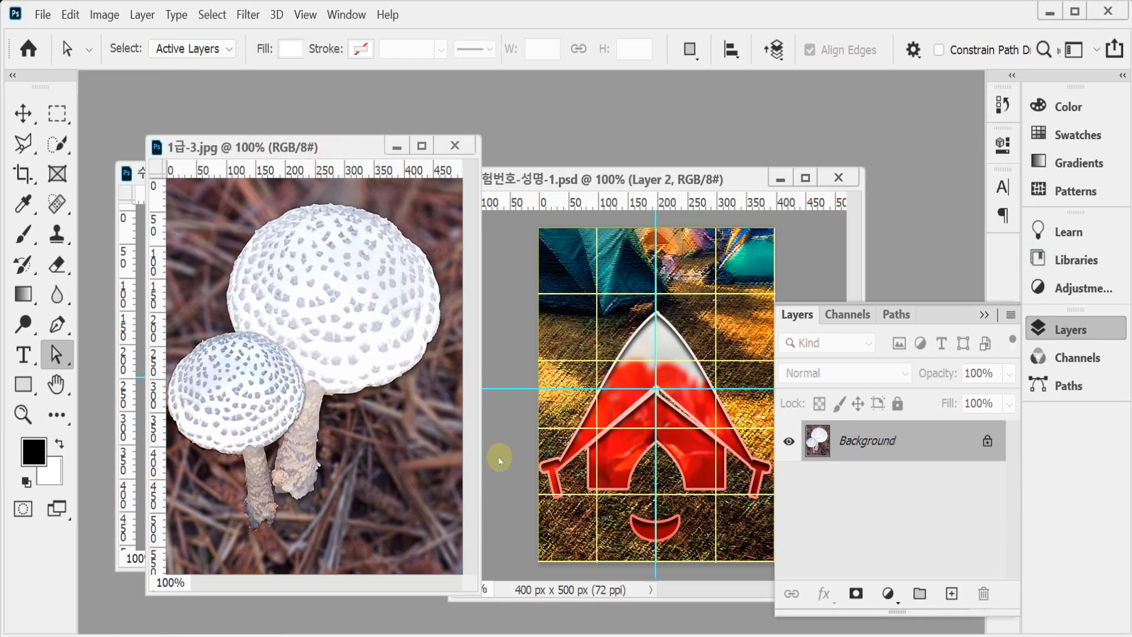
drag(480, 588, 530, 604)
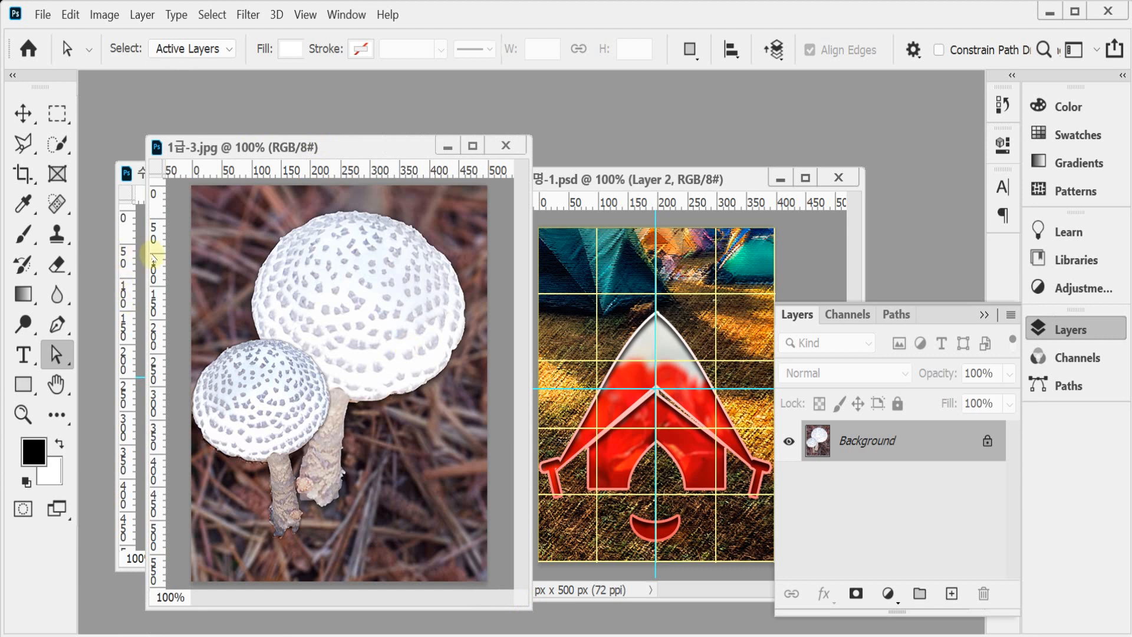
click(58, 144)
right_click(59, 148)
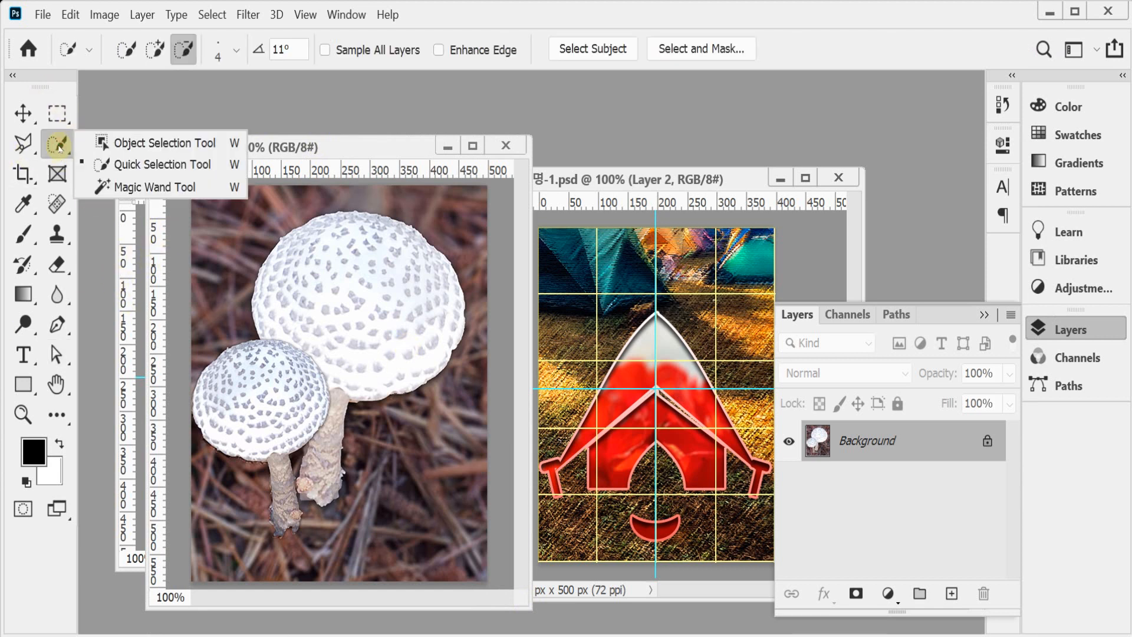
click(185, 165)
mouse_move(336, 252)
mouse_down()
mouse_move(321, 358)
mouse_move(266, 389)
mouse_up()
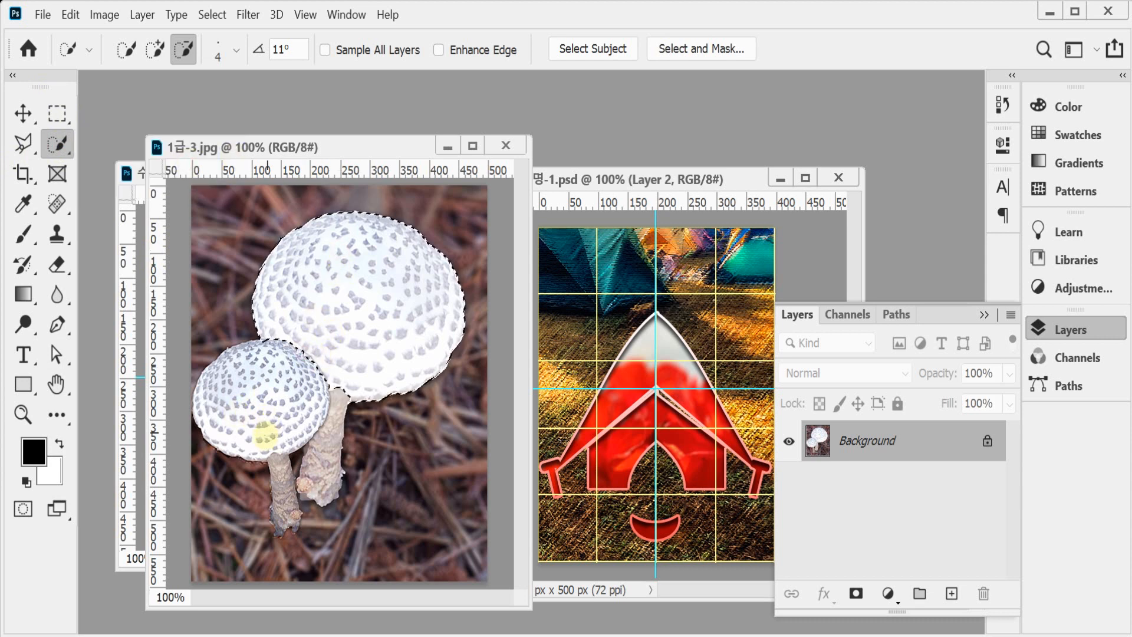
Add the small mushroom cap to the selection, adjusting the Quick Selection brush size as needed
click(155, 50)
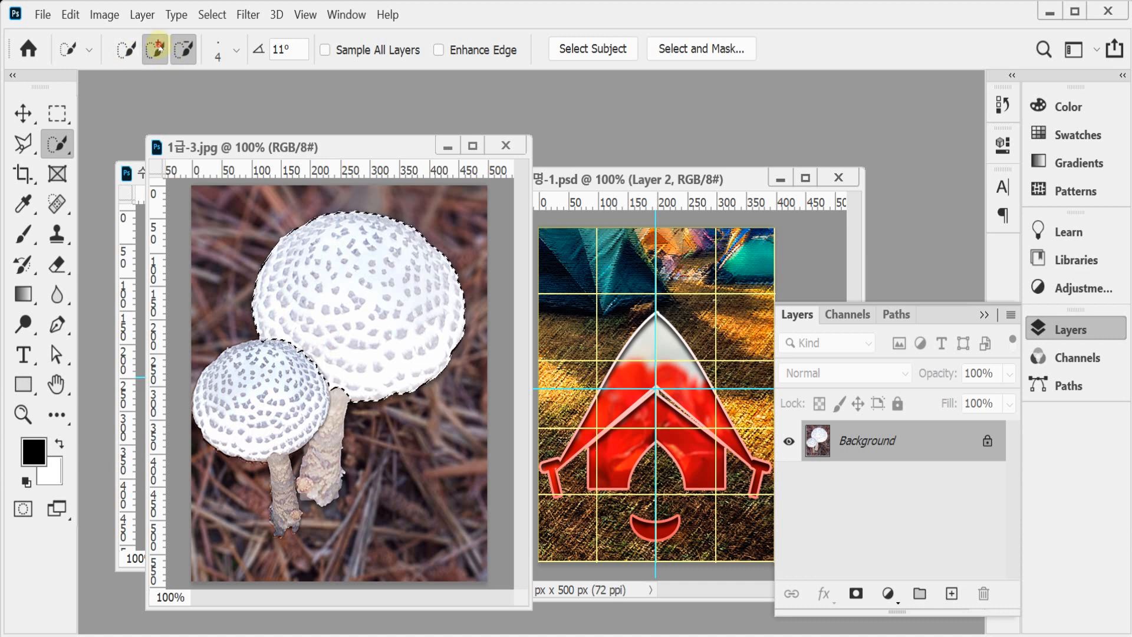
mouse_move(277, 374)
mouse_down()
mouse_move(220, 427)
mouse_move(284, 396)
mouse_move(286, 364)
mouse_move(311, 327)
mouse_move(279, 388)
mouse_move(314, 338)
mouse_move(263, 384)
mouse_up()
key(bracketright)
key(bracketright)
key(bracketright)
key(bracketright)
key(bracketright)
key(bracketright)
key(bracketright)
key(bracketright)
key(bracketright)
key(bracketright)
key(bracketright)
key(bracketright)
drag(318, 350, 256, 391)
key(bracketleft)
key(bracketleft)
key(bracketleft)
key(bracketleft)
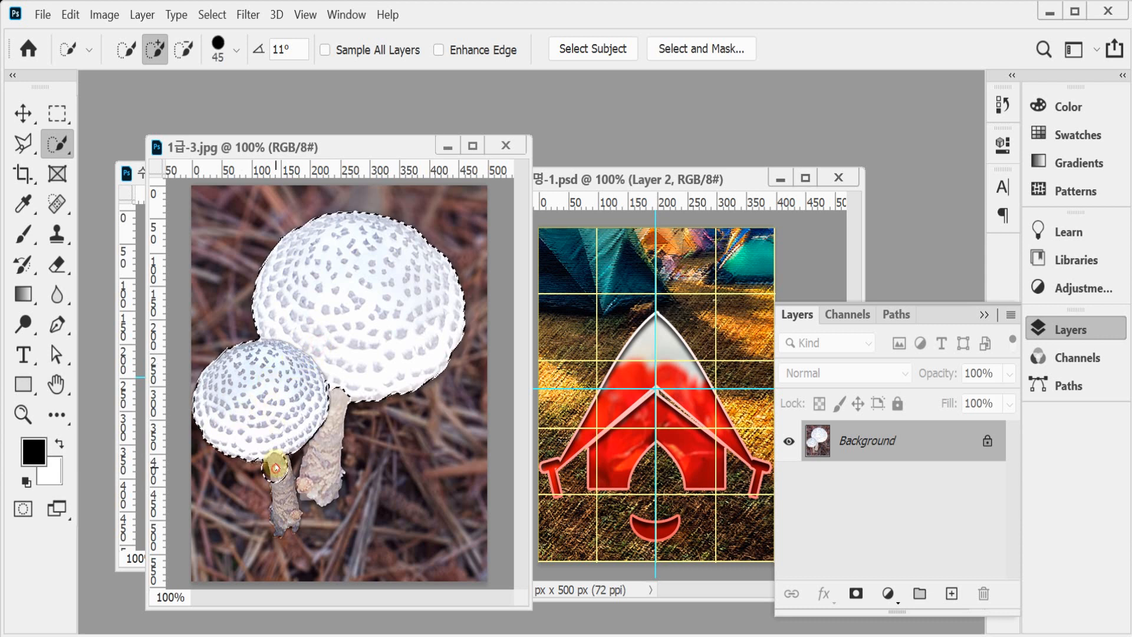
Add both mushroom stems to the selection with a 20 px Quick Selection brush
mouse_move(272, 463)
mouse_down()
mouse_move(293, 471)
mouse_move(298, 454)
mouse_up()
key(bracketleft)
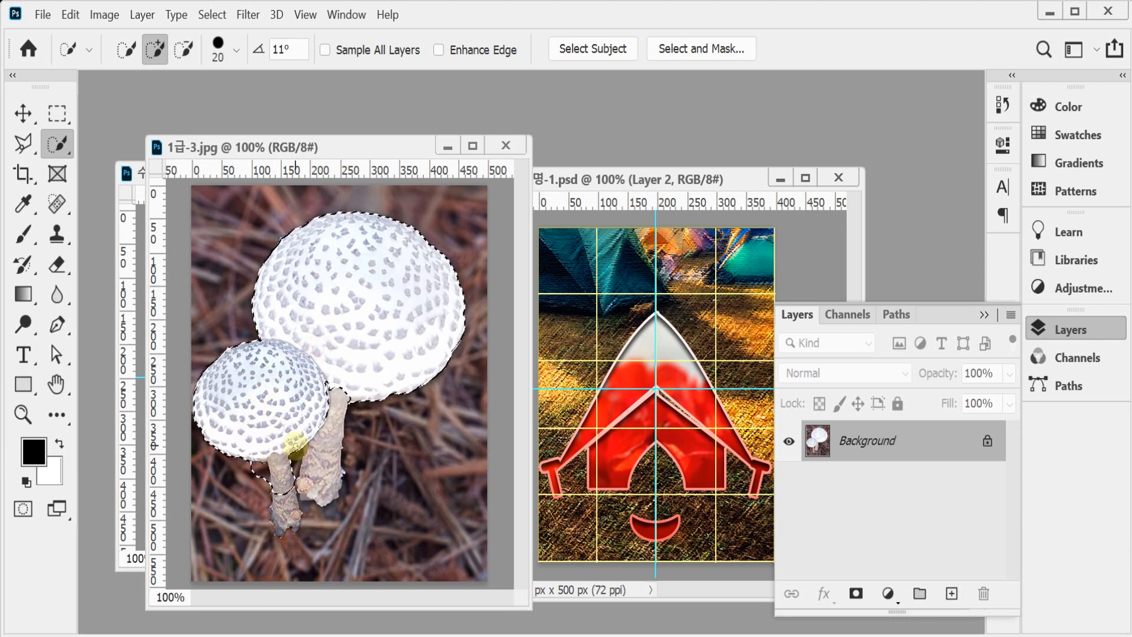
click(279, 457)
drag(280, 459, 288, 522)
mouse_move(317, 483)
mouse_down()
mouse_move(323, 443)
mouse_move(310, 420)
mouse_up()
Refine the selection around the small stem's base and the gap between the stems with a 9 px brush
key(ctrl+plus)
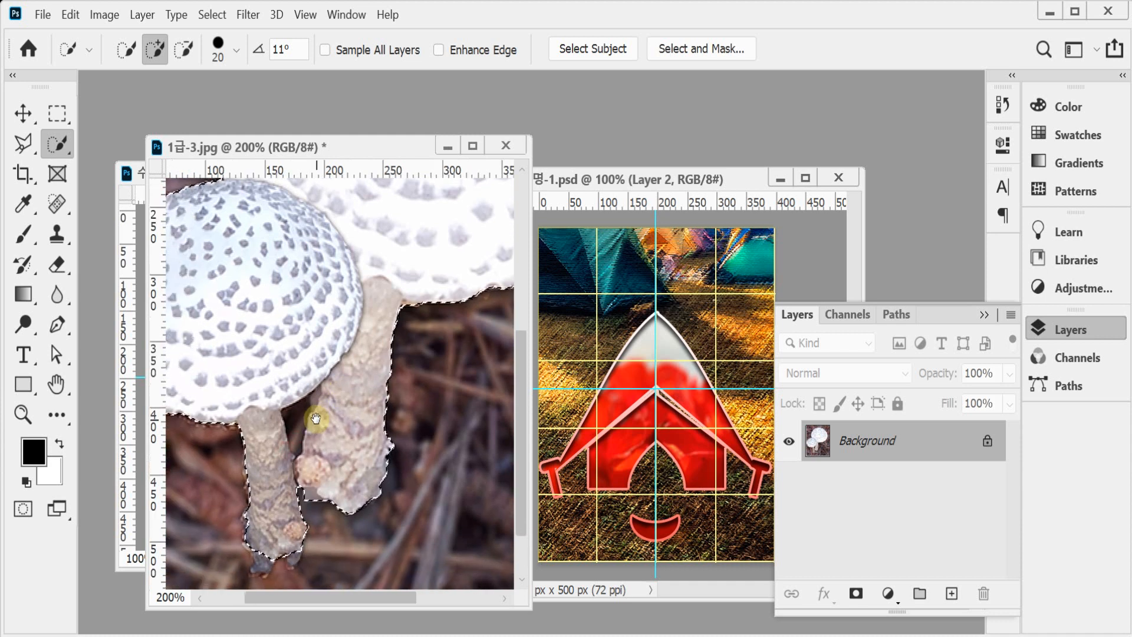
mouse_move(265, 517)
mouse_down()
mouse_move(264, 552)
mouse_move(295, 556)
mouse_up()
key(bracketleft)
key(bracketleft)
key(bracketleft)
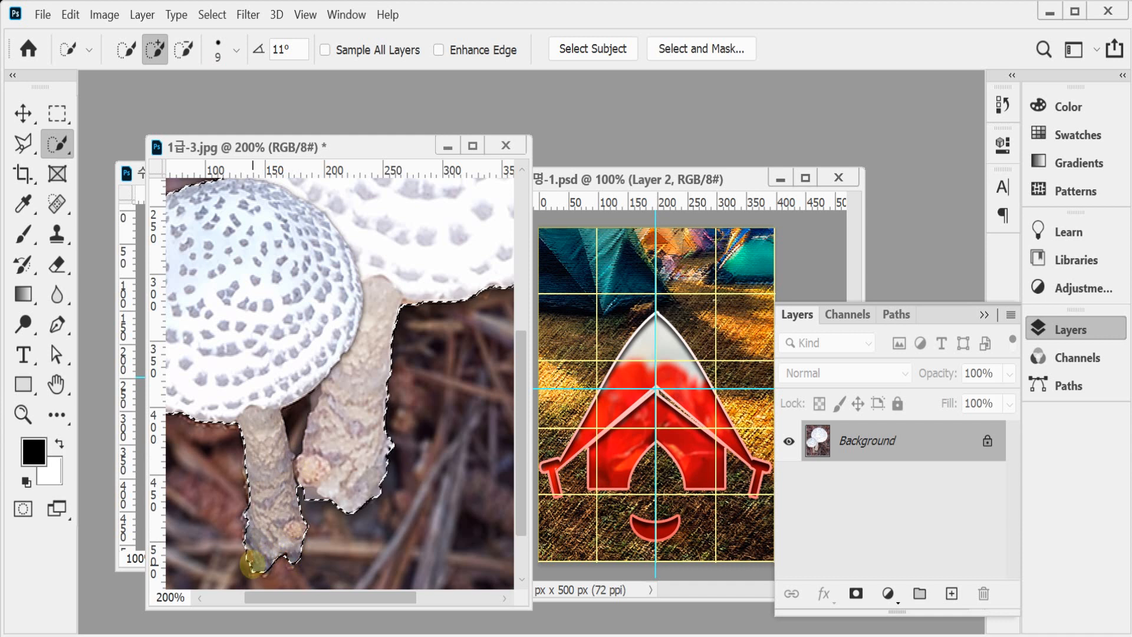
key(alt)
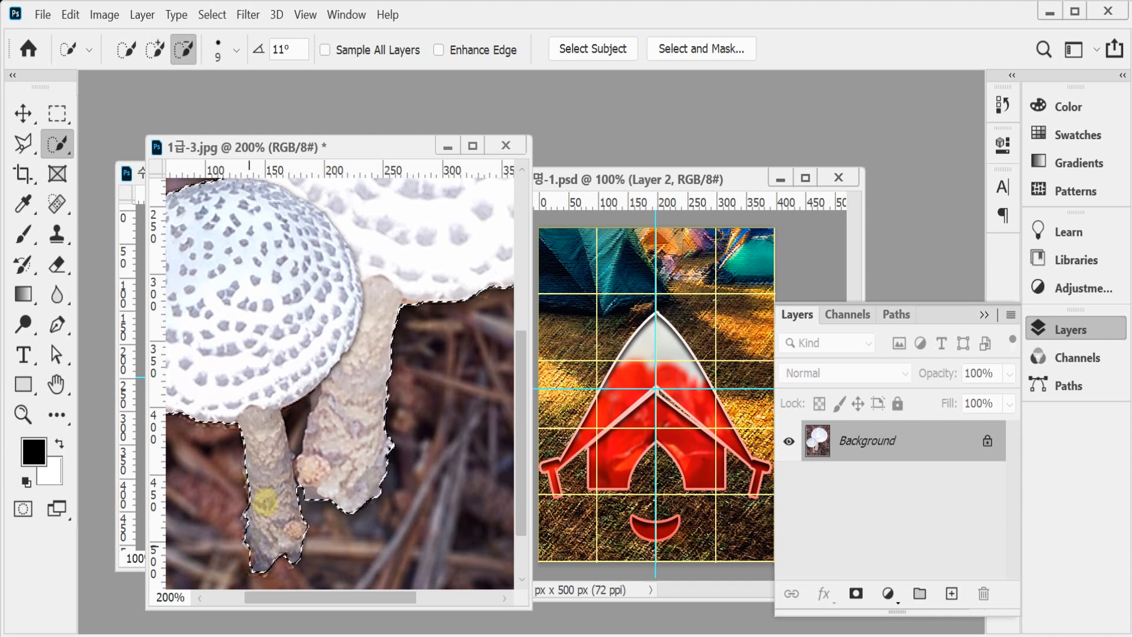
click(297, 417)
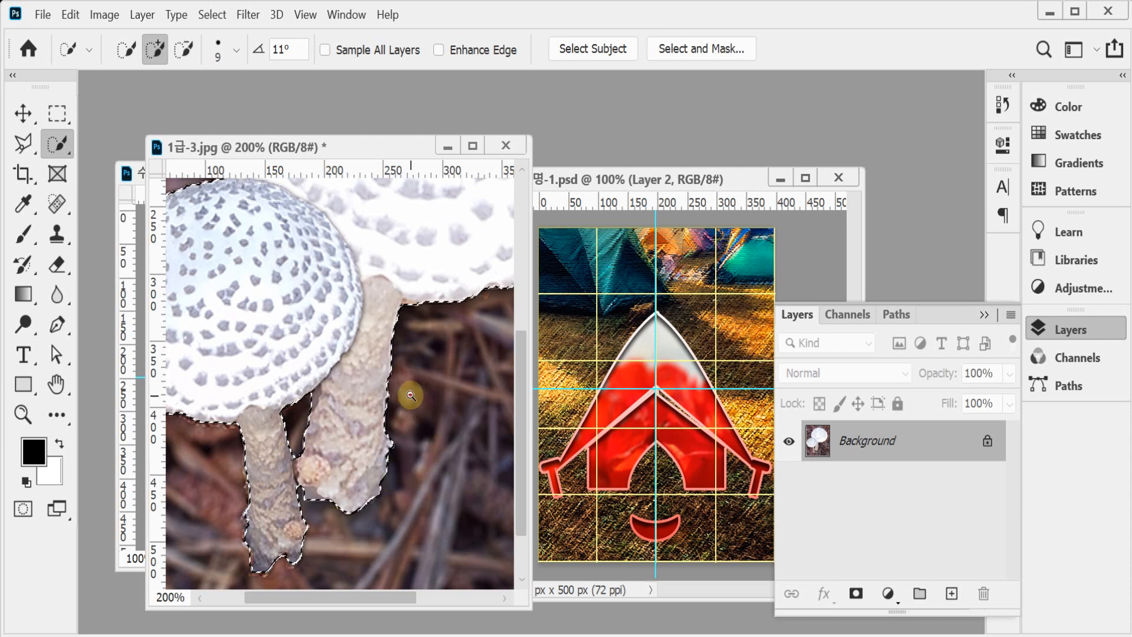
Copy the selected mushrooms into the camping document as a new layer and close 1급-3.jpg
key(ctrl+minus)
key(ctrl+minus)
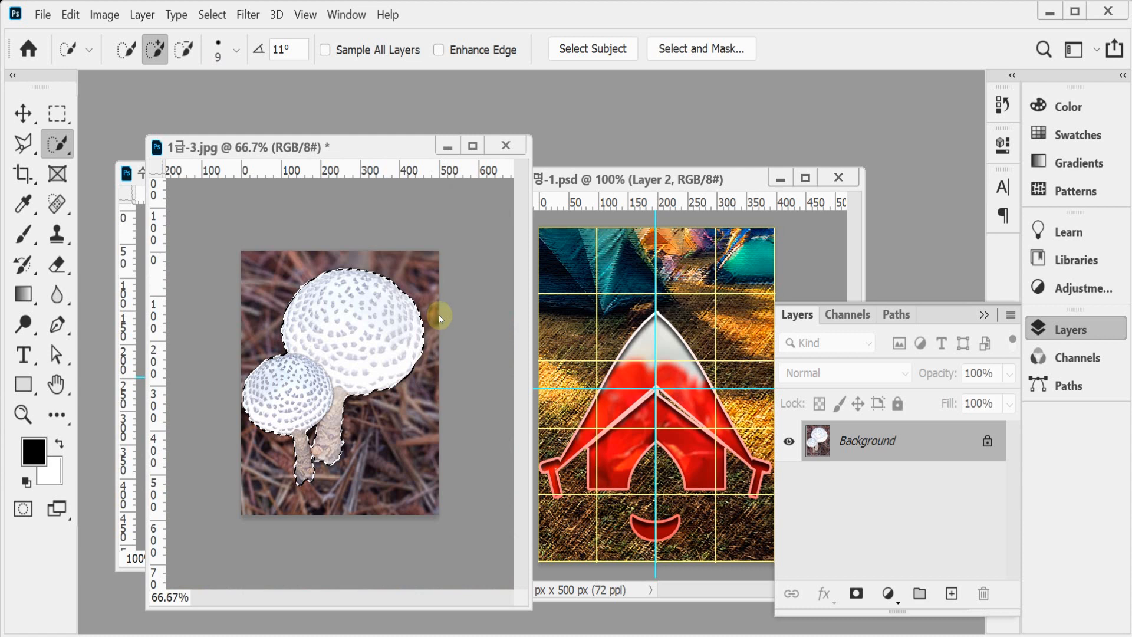
key(ctrl+w)
click(602, 278)
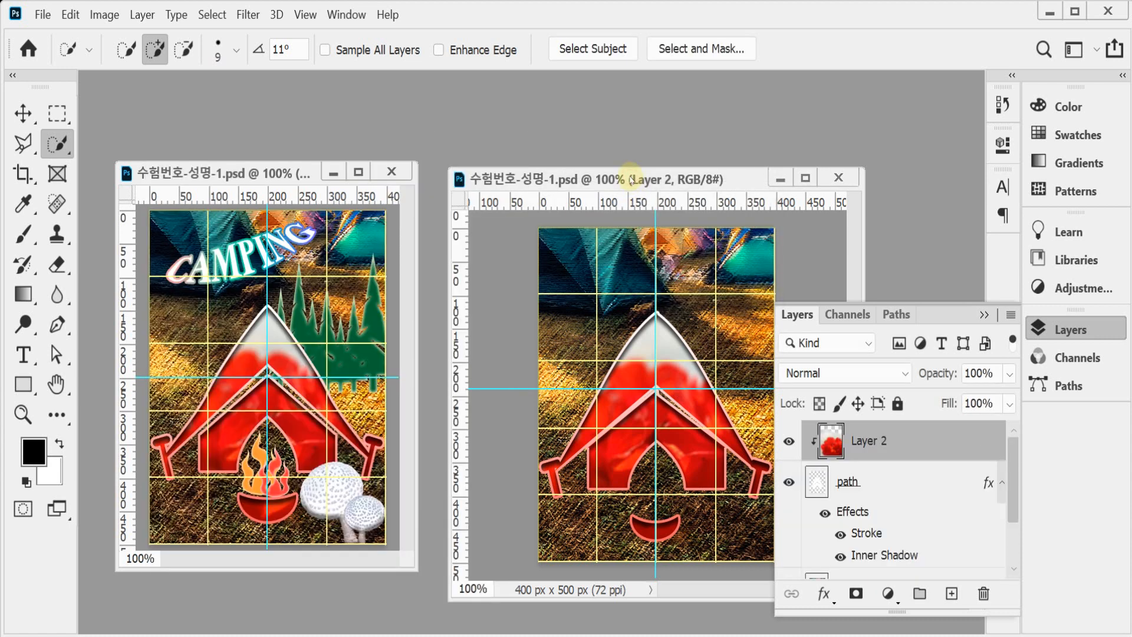
key(ctrl+v)
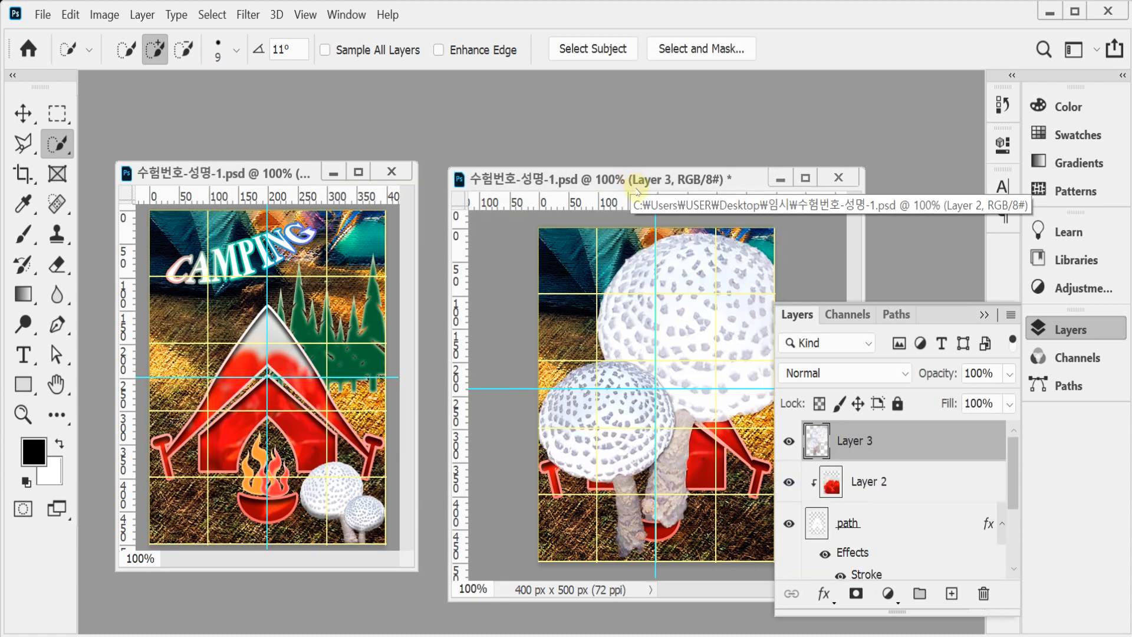
Scale the mushroom layer down to about 42.6%, move it over the tent's lower right side, and flip it horizontally
key(ctrl+t)
drag(538, 229, 690, 466)
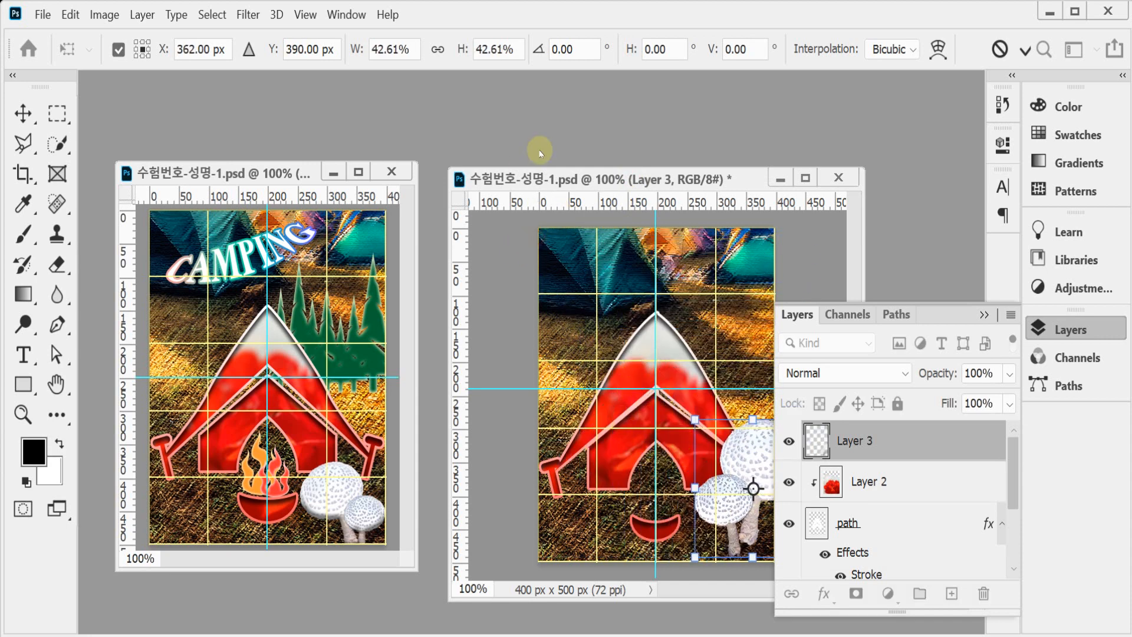
drag(540, 187, 492, 148)
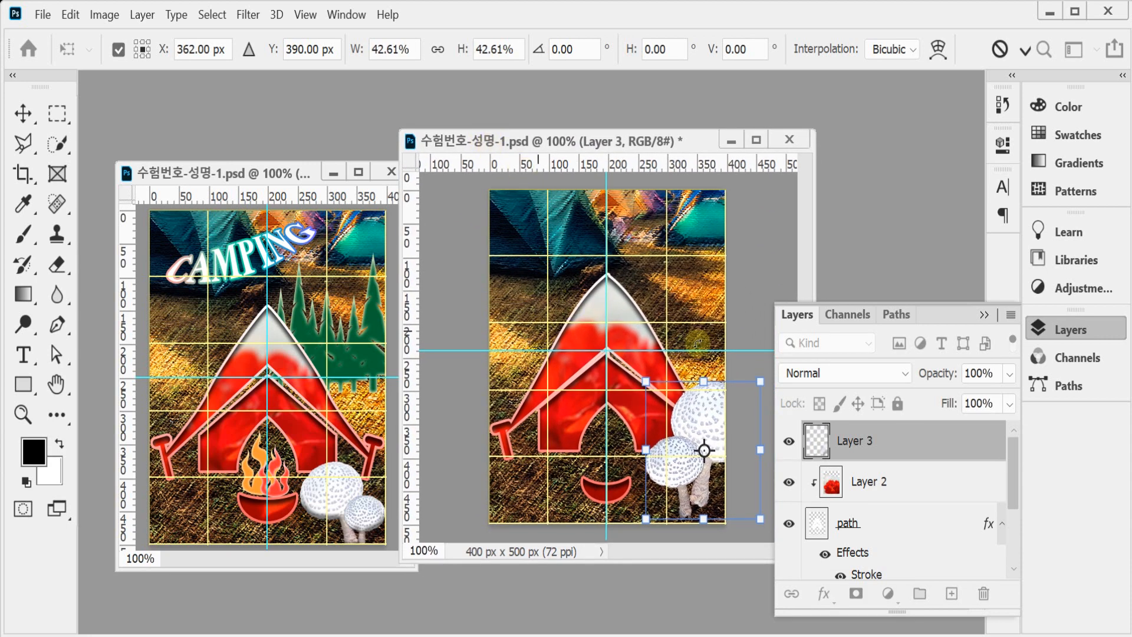
drag(700, 440, 658, 443)
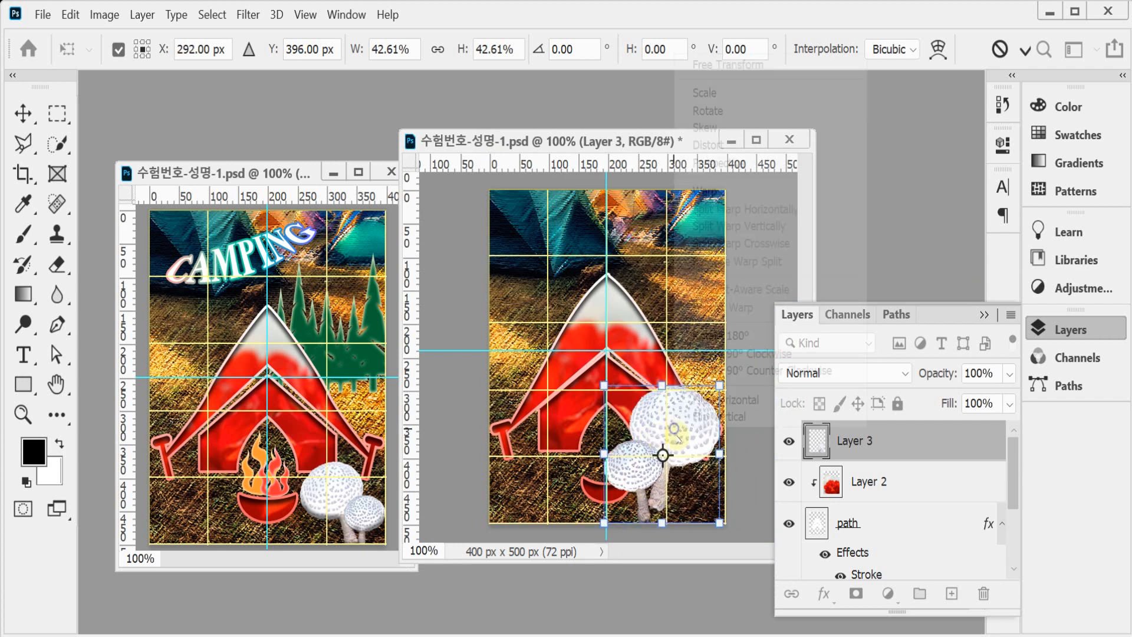
right_click(677, 451)
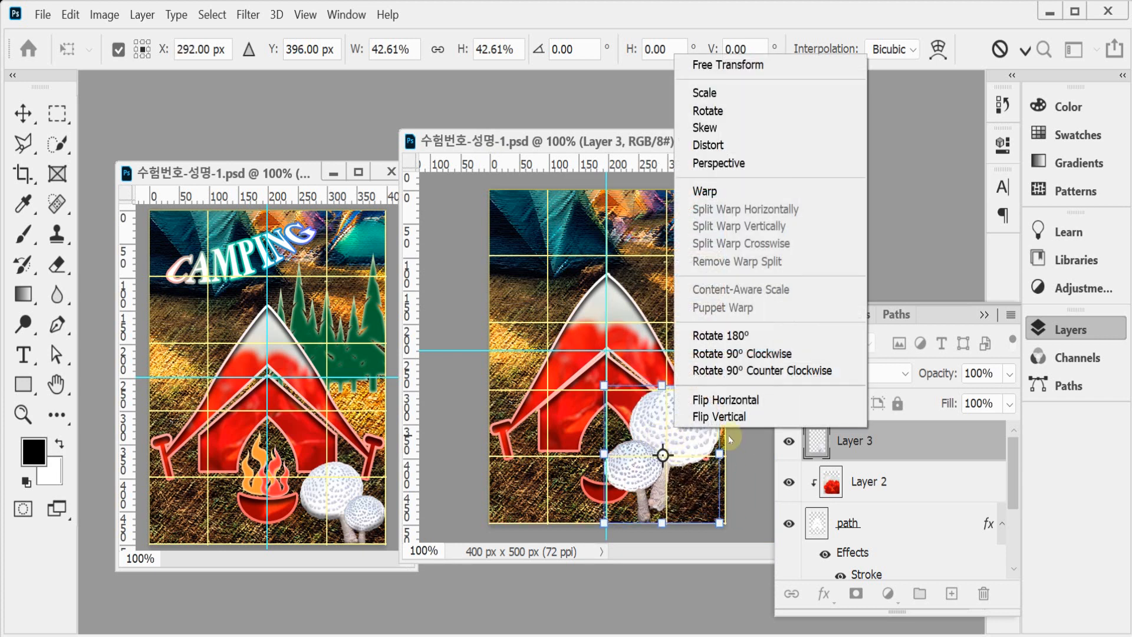
click(723, 400)
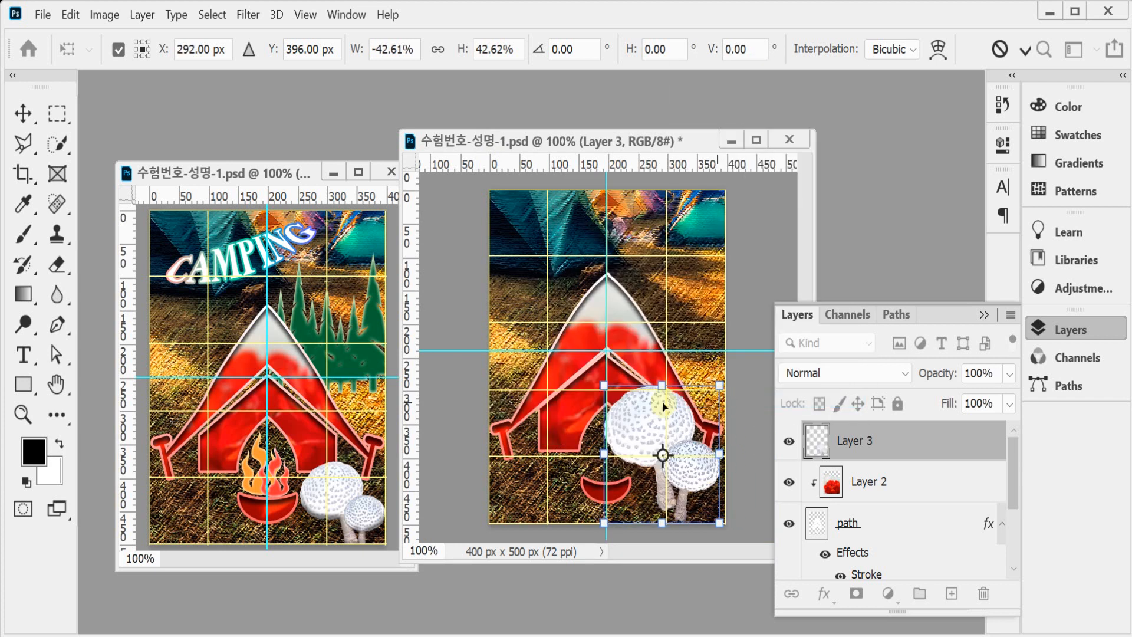
Shrink the mushrooms to about 29%, tilt them slightly, and place them in the canvas's lower right corner at about X 329, Y 447.5 px
drag(604, 386, 628, 438)
drag(681, 463, 681, 462)
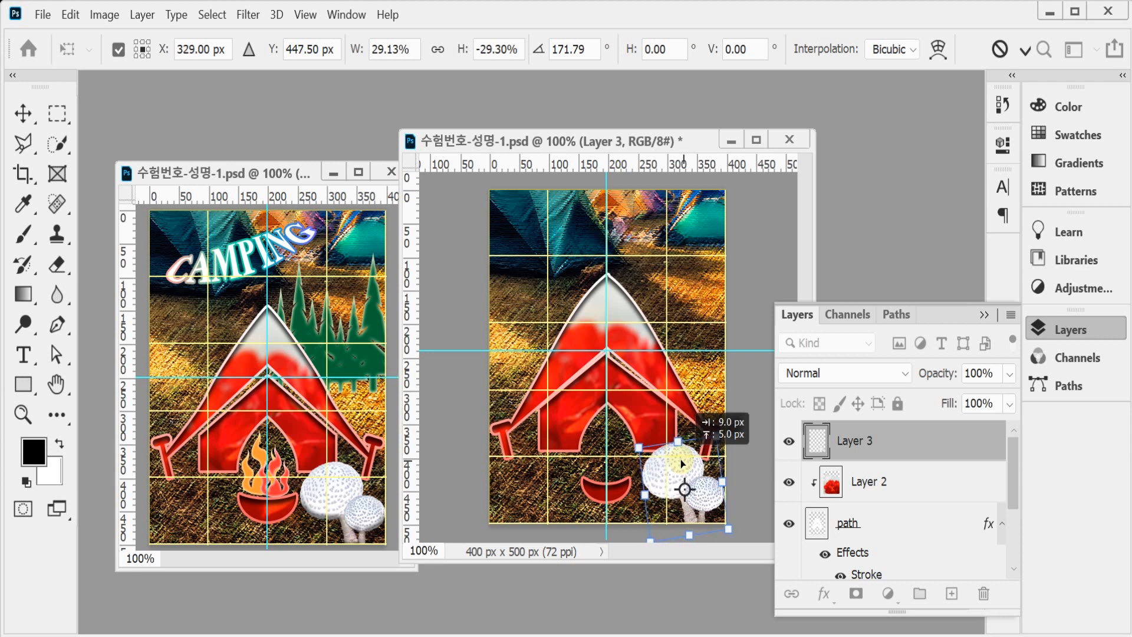
drag(682, 463, 681, 463)
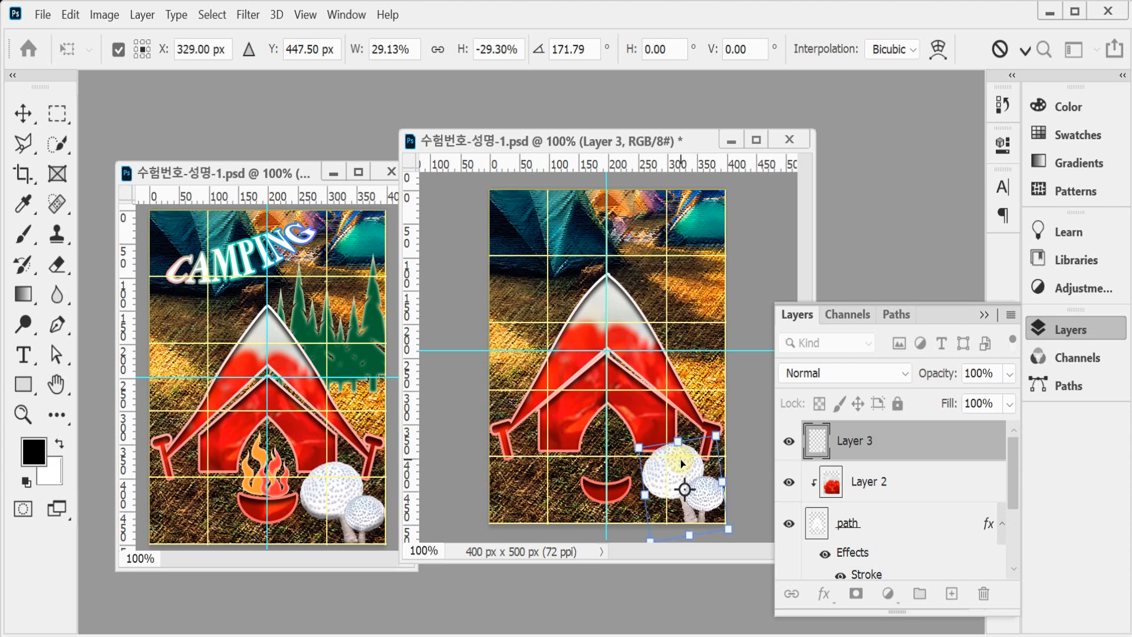
key(Return)
key(w)
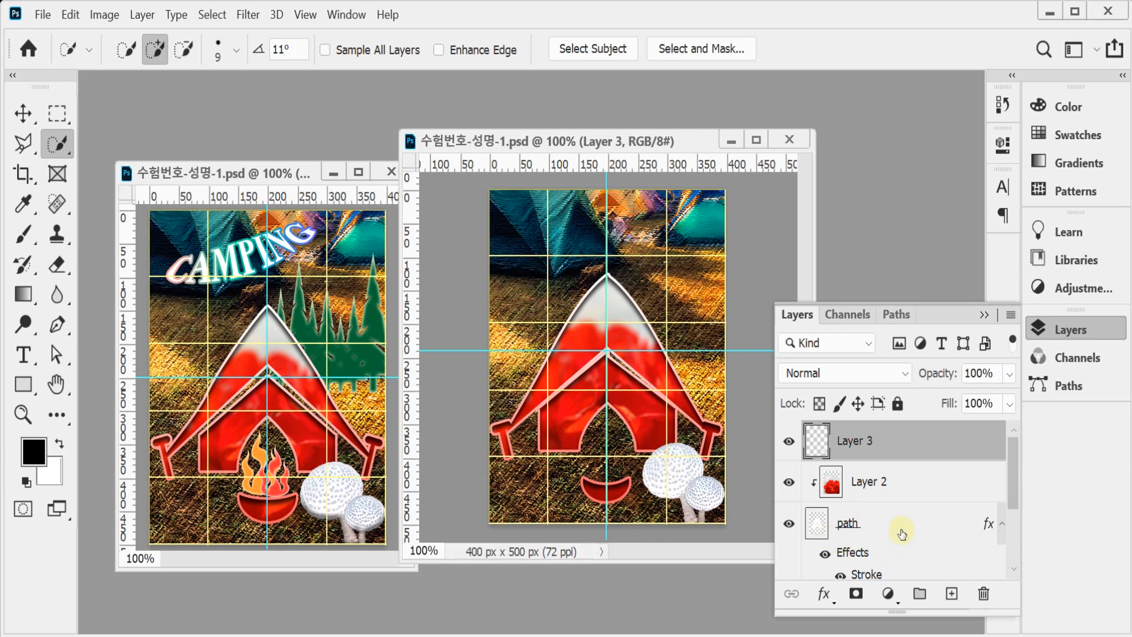
Add an Inner Bevel effect with a size of 10 px to the mushroom layer
click(825, 594)
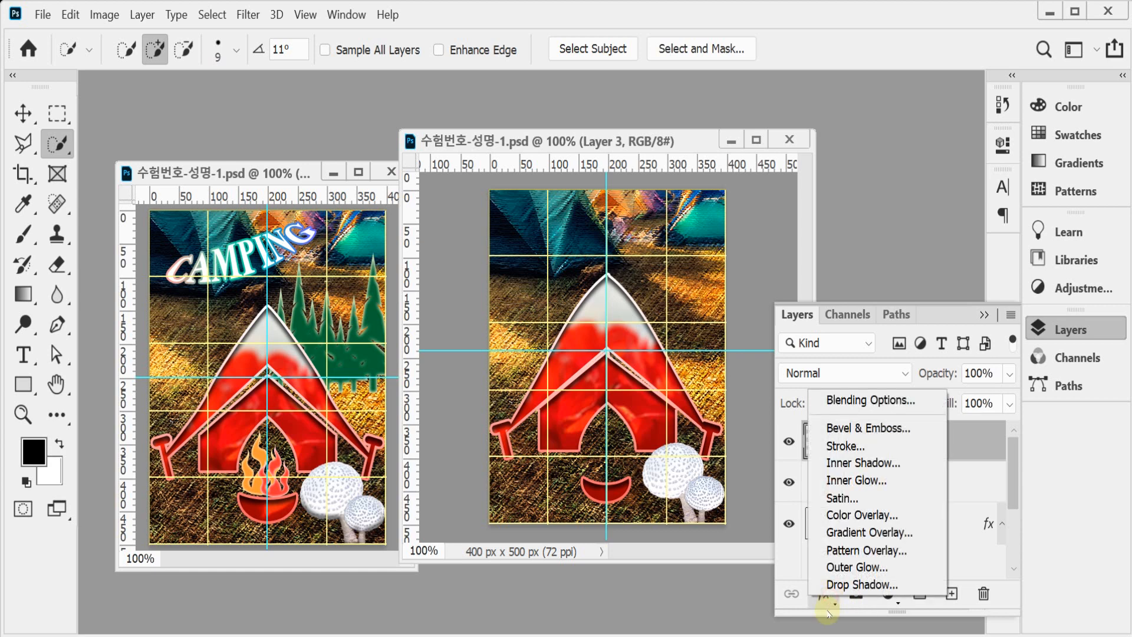
click(879, 429)
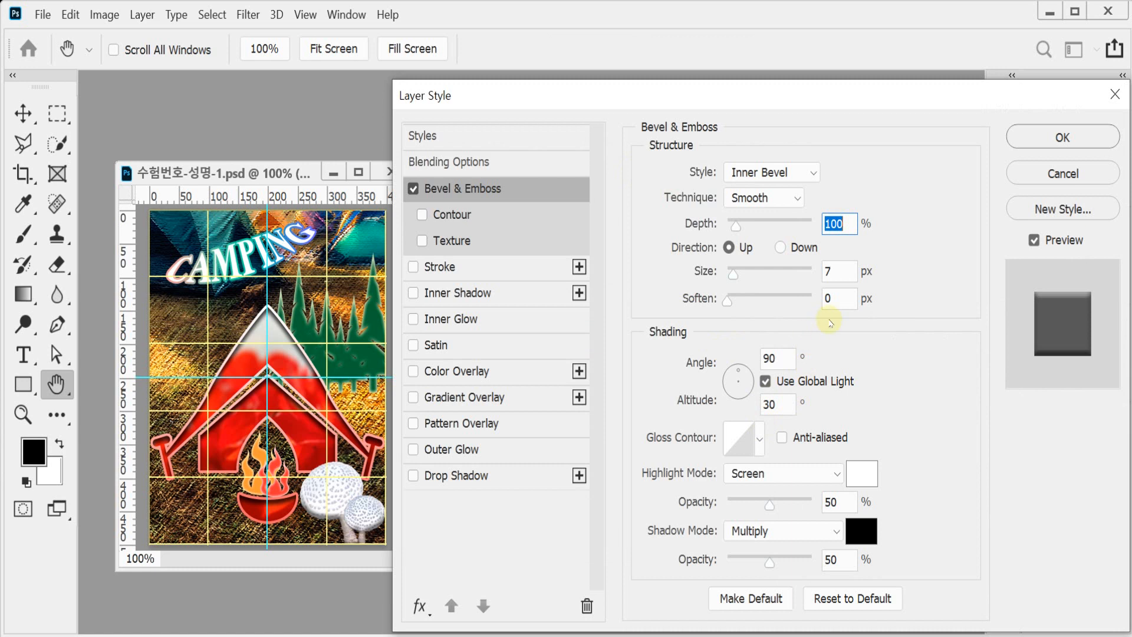
click(845, 270)
text(10)
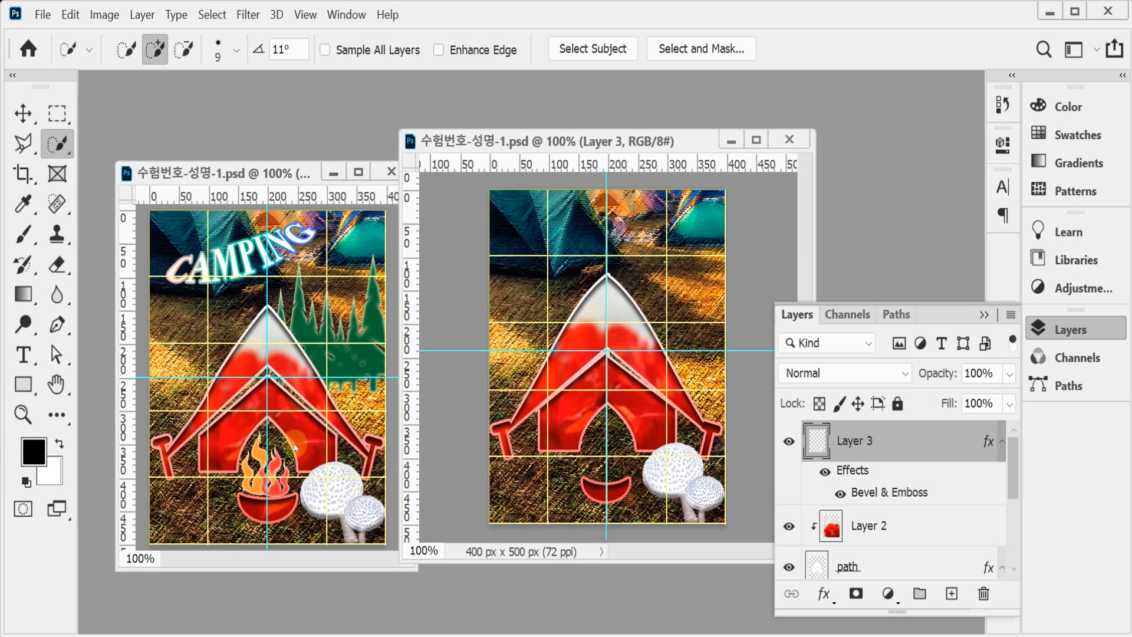
Draw the Nature fire custom shape, about 67 × 98 px, rising from the red bowl in front of the tent
click(35, 387)
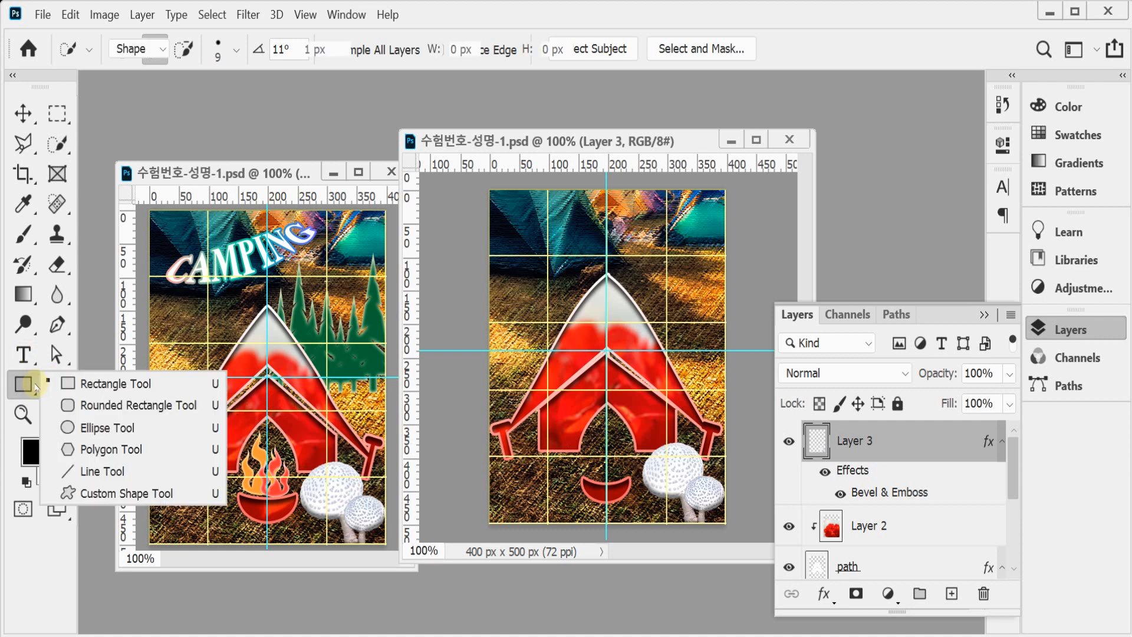
click(140, 495)
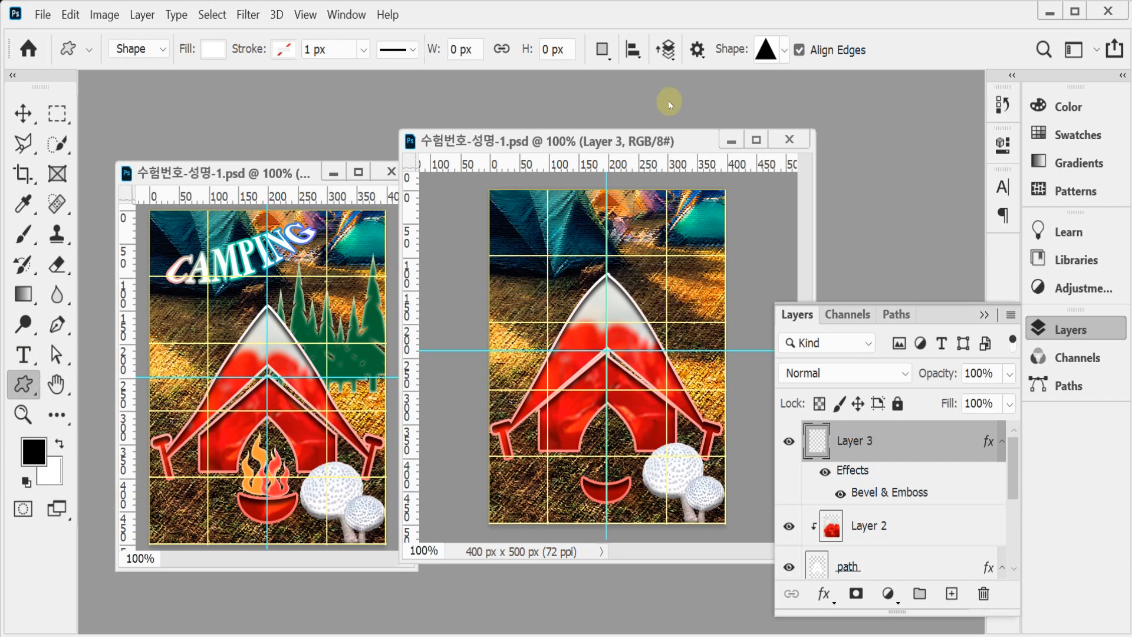
click(784, 53)
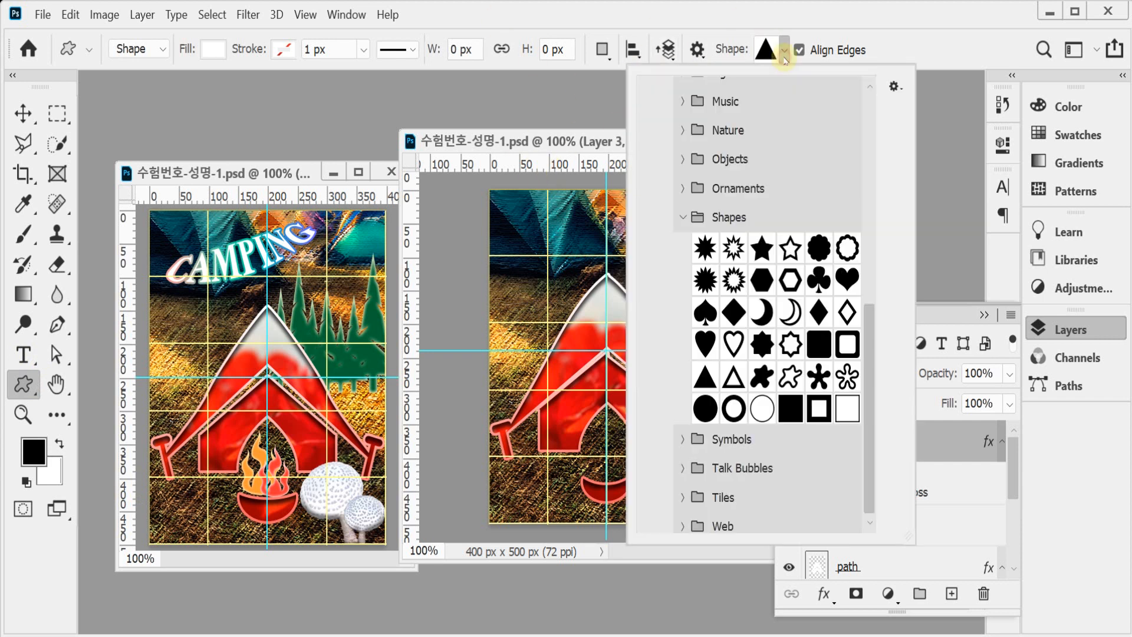
click(683, 218)
scroll(693, 260, up, 1)
scroll(743, 401, down, 1)
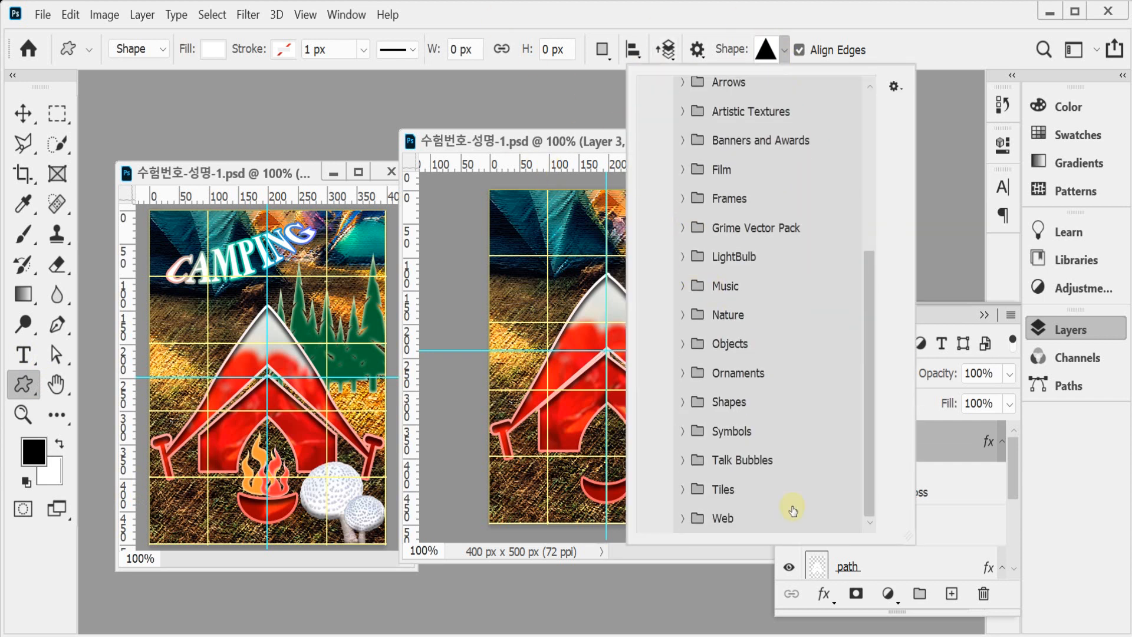
click(684, 315)
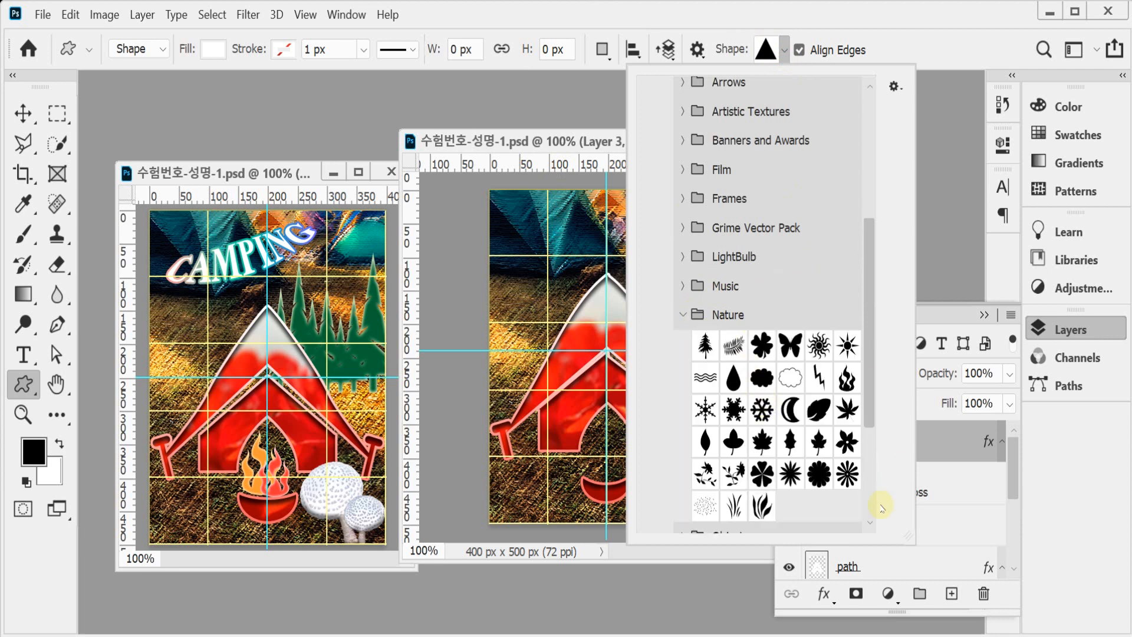
click(847, 379)
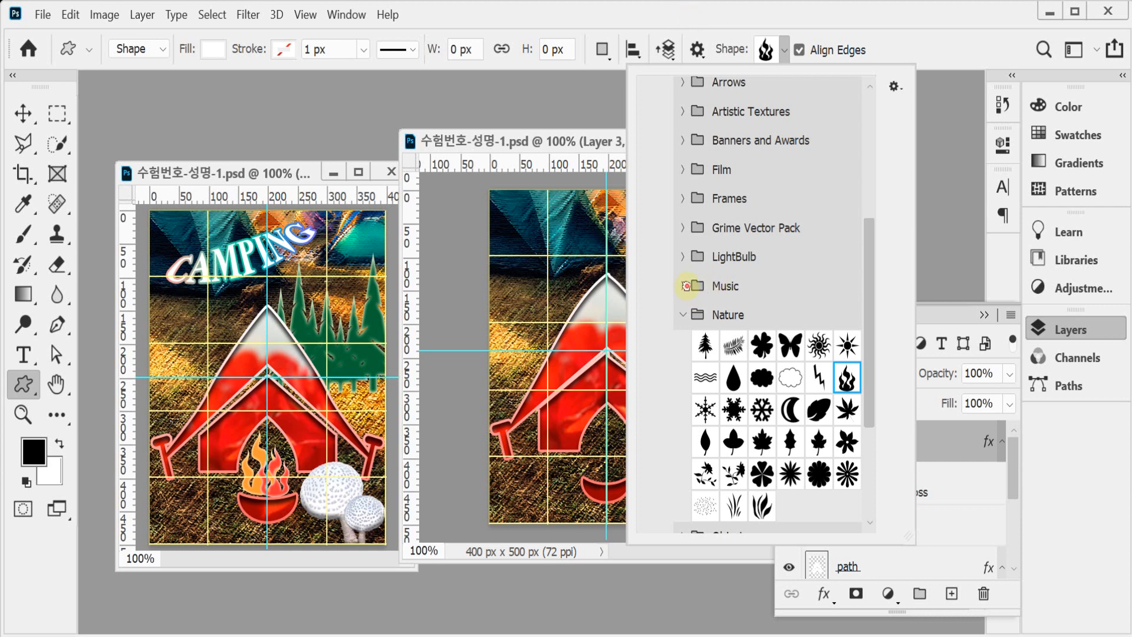
click(684, 286)
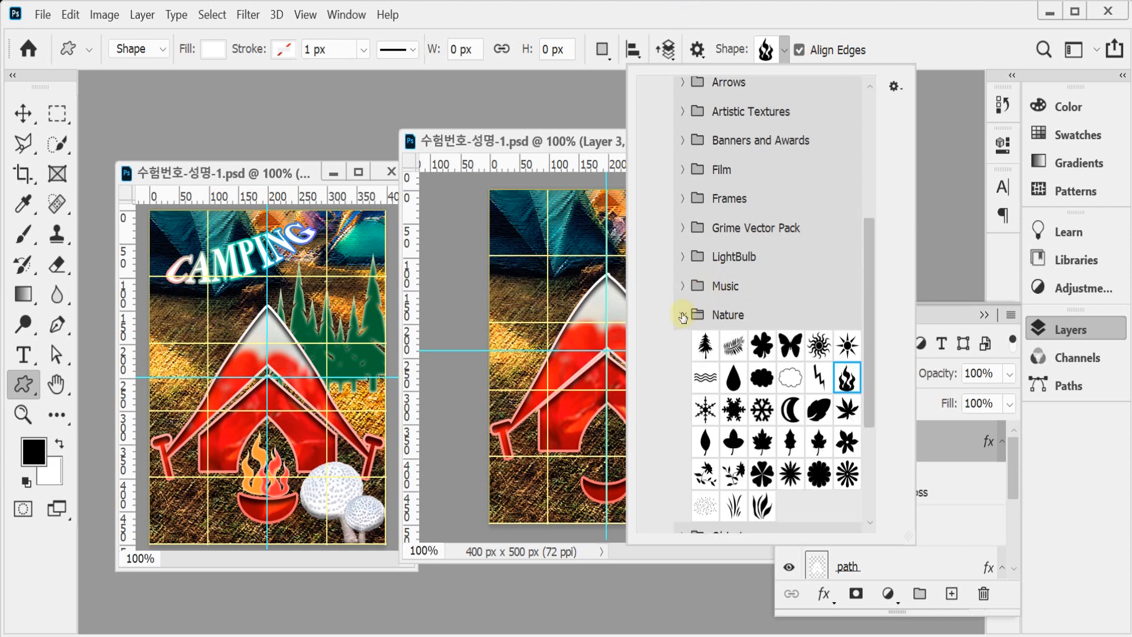
click(658, 11)
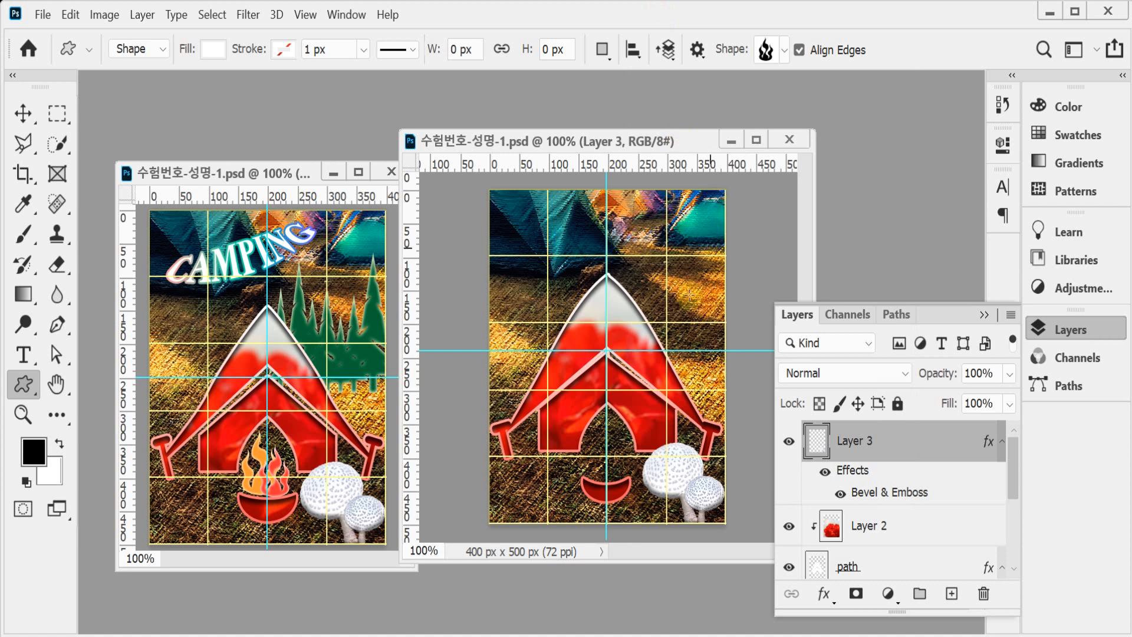
drag(581, 444, 598, 479)
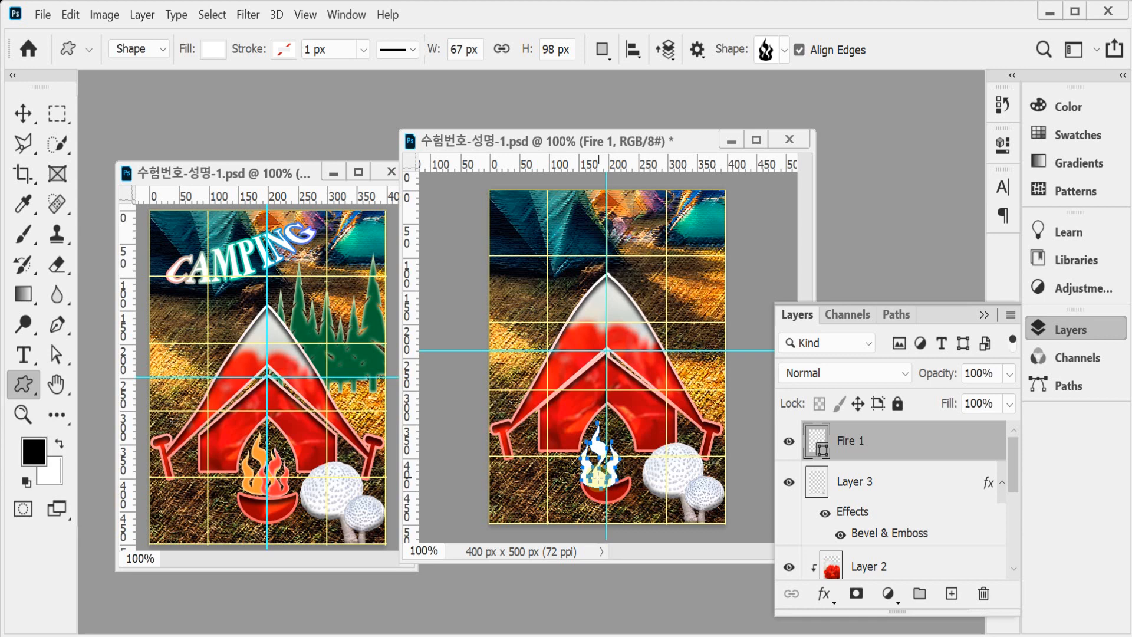
Set the flame shape's fill color to ff9933
double_click(824, 448)
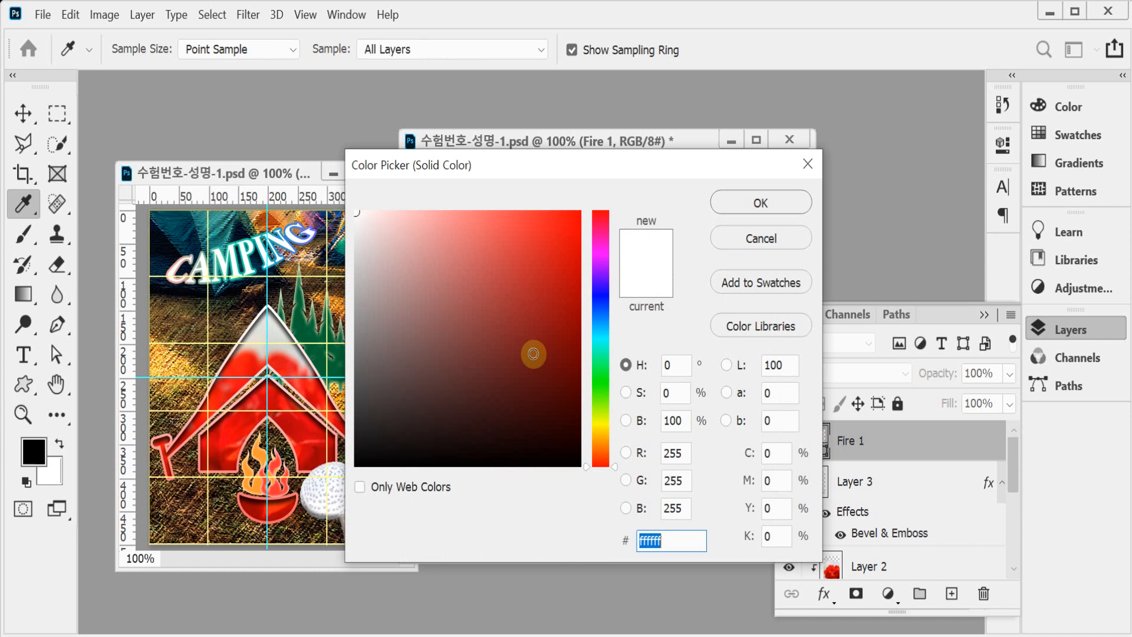
text(f)
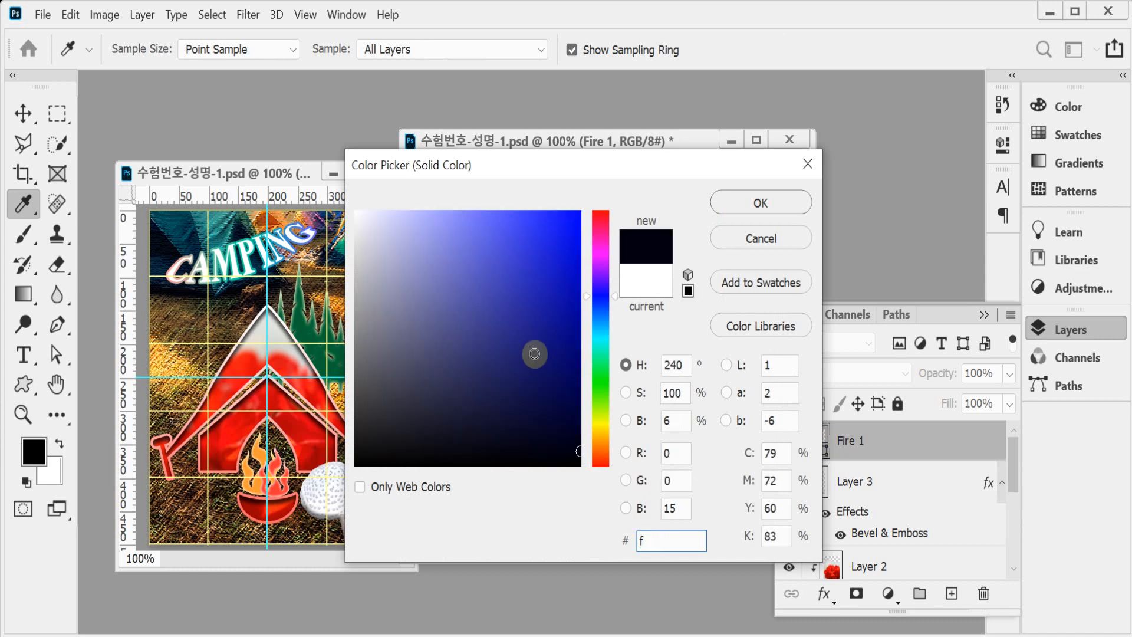
text(9)
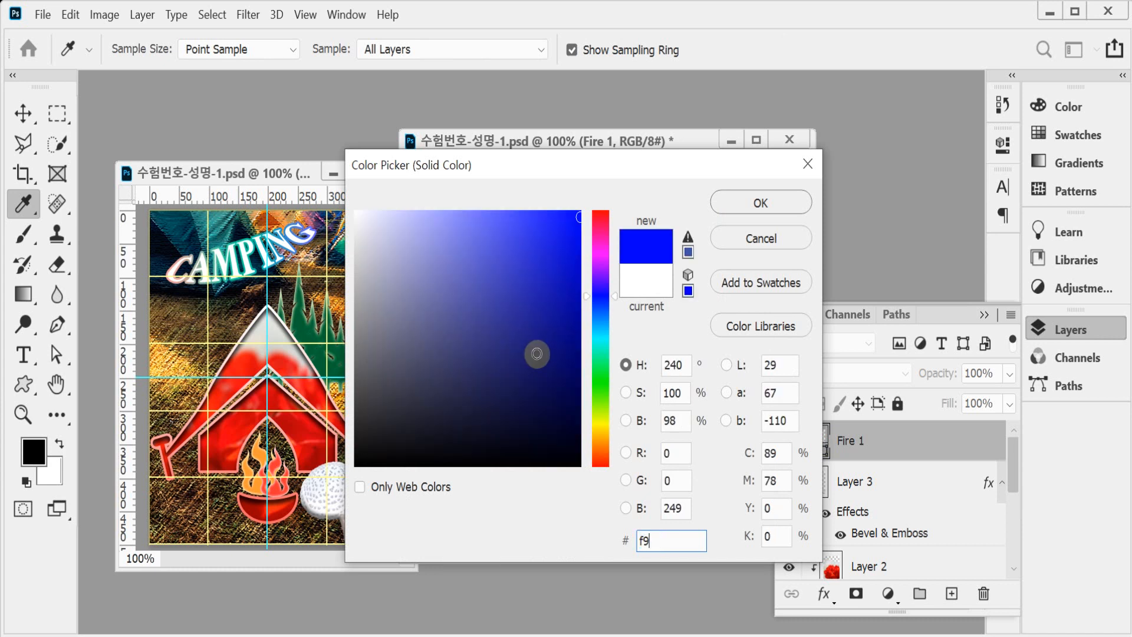
text(9933)
key(Return)
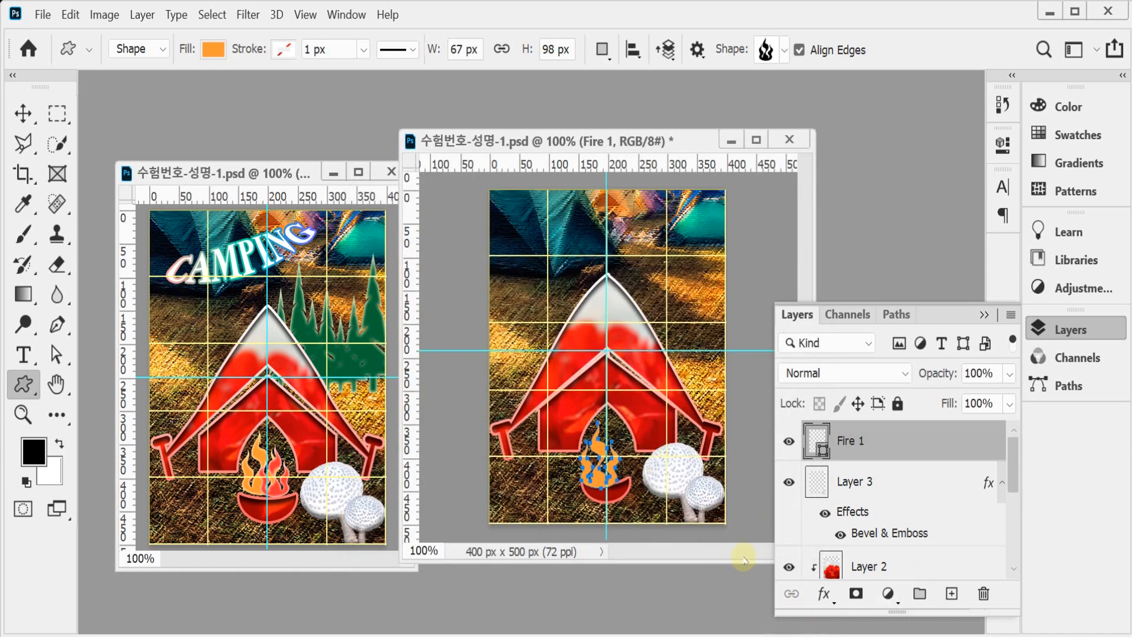
Give the orange flame an Inner Glow in a pale yellow color
click(823, 594)
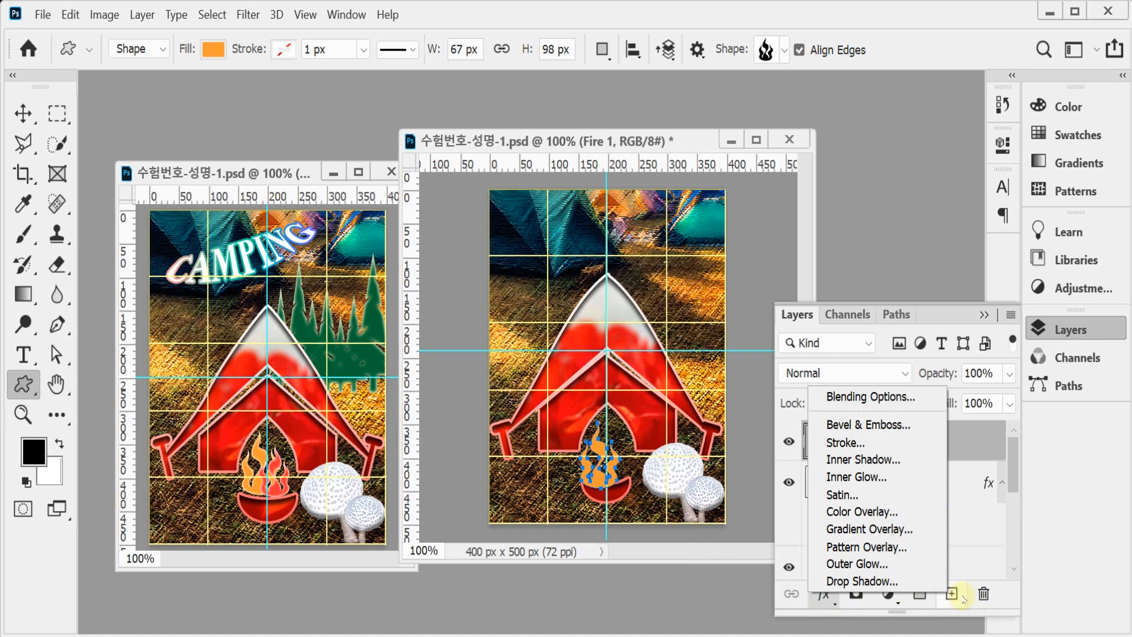
click(912, 481)
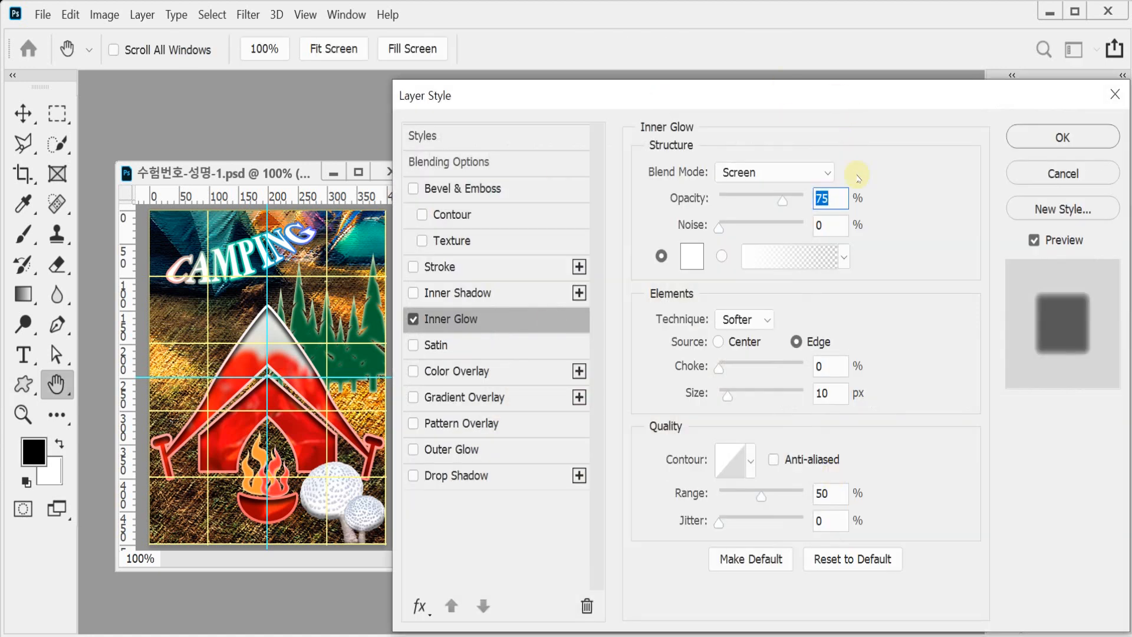
click(692, 265)
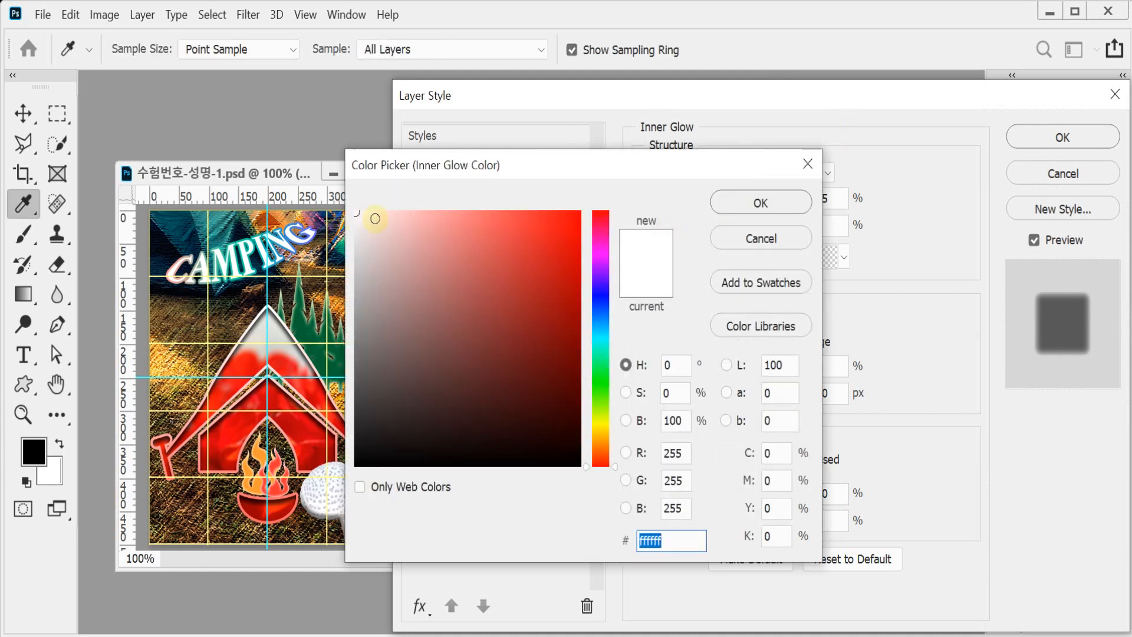
click(602, 424)
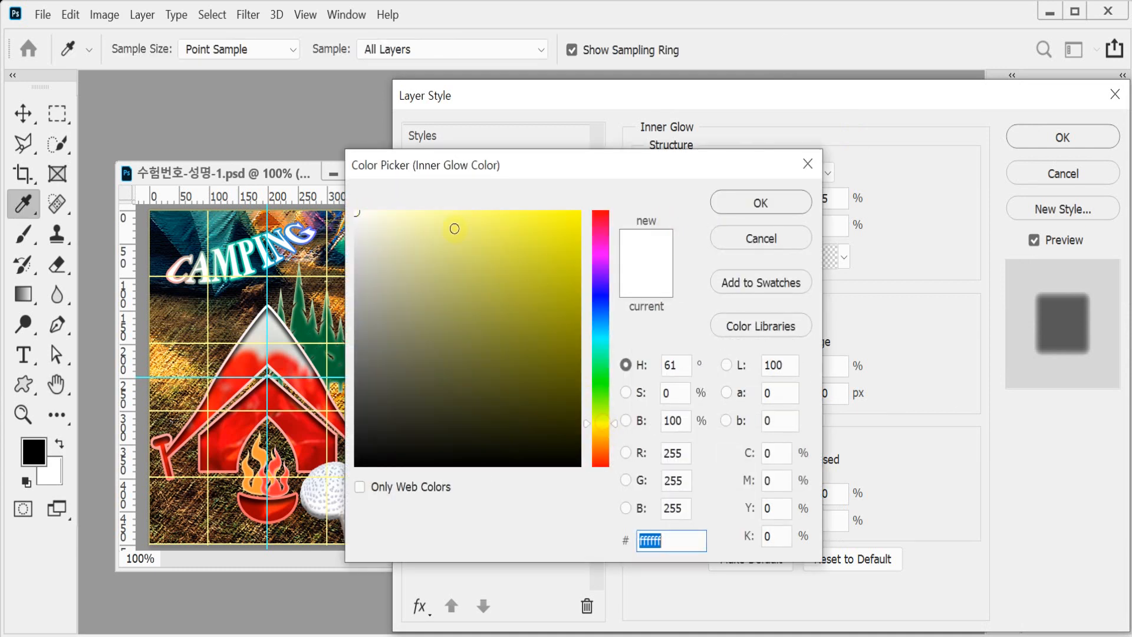
click(400, 219)
drag(400, 220, 387, 212)
click(742, 204)
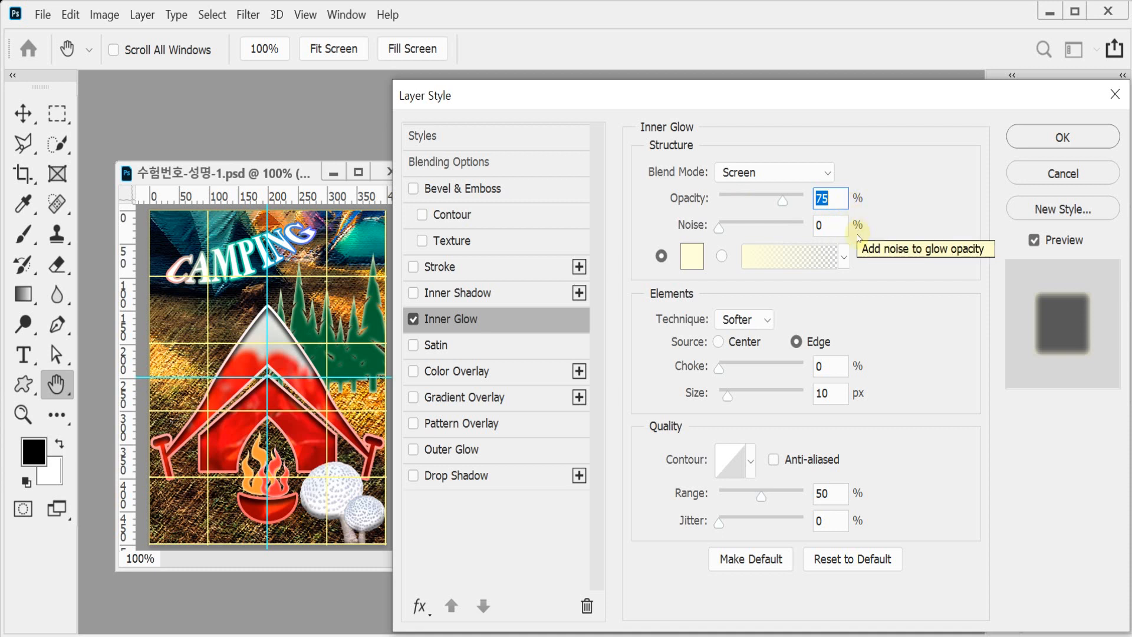
Set the flame's inner glow size to 5 px and apply the effect
right_click(842, 395)
click(785, 391)
text(5)
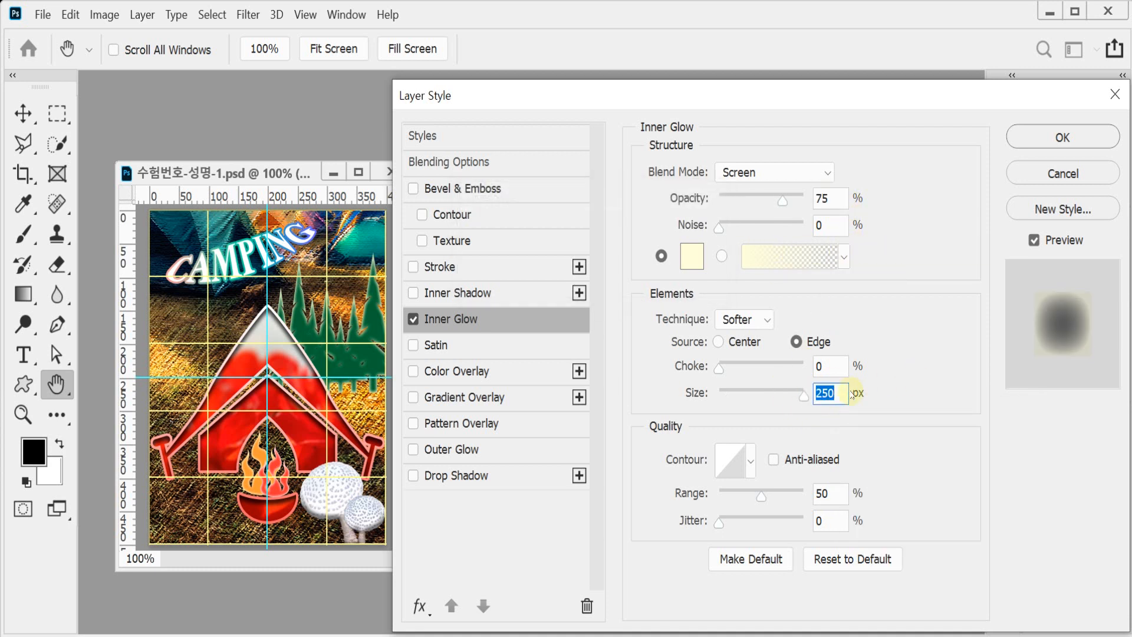
text(5)
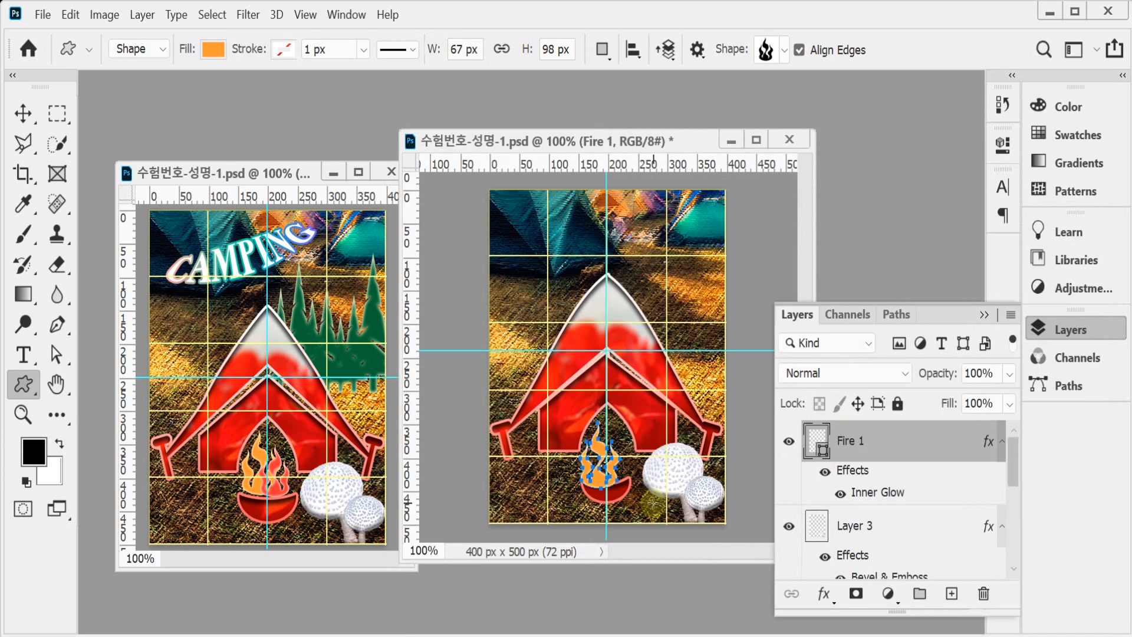
Duplicate the flame layer, flip the copy horizontally, and shift it right to X 208.5 px
key(ctrl+j)
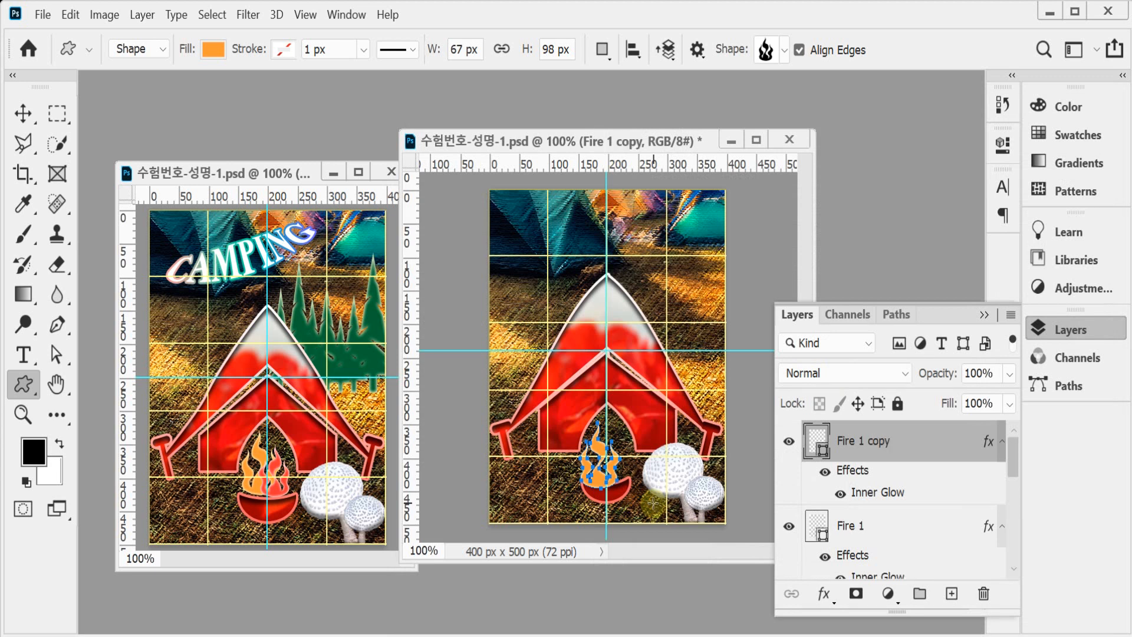
key(ctrl+t)
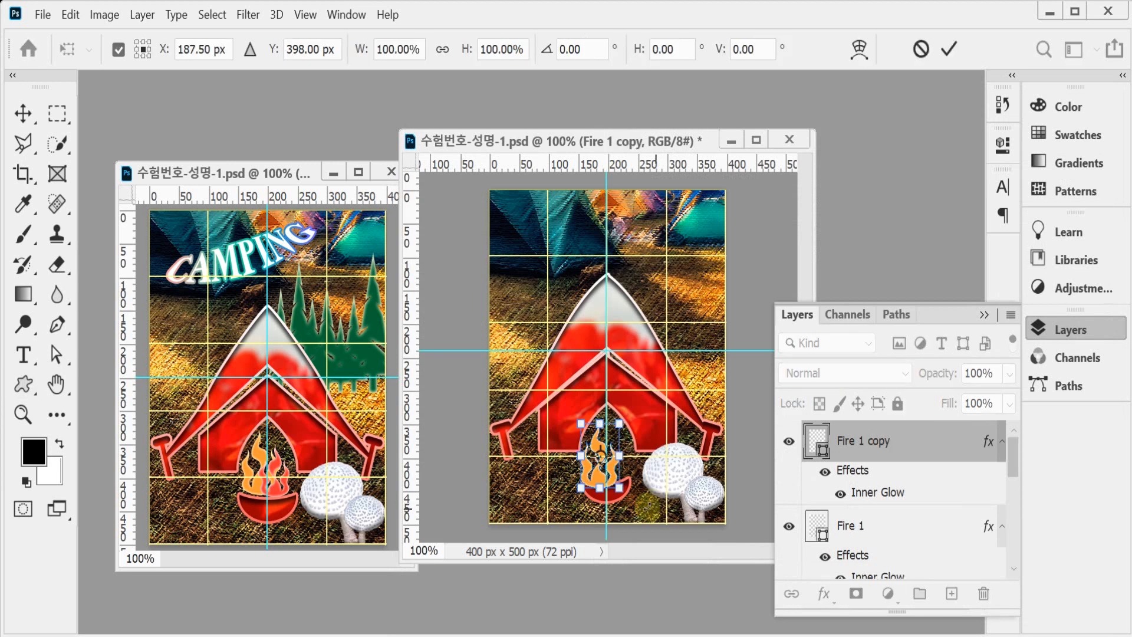
right_click(598, 476)
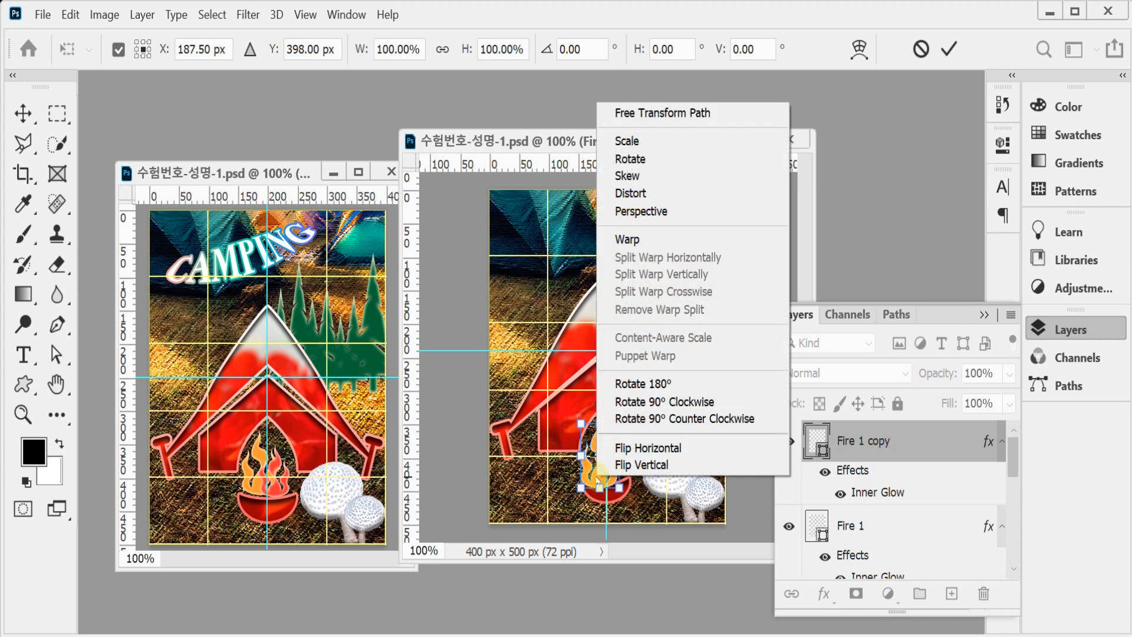
click(701, 447)
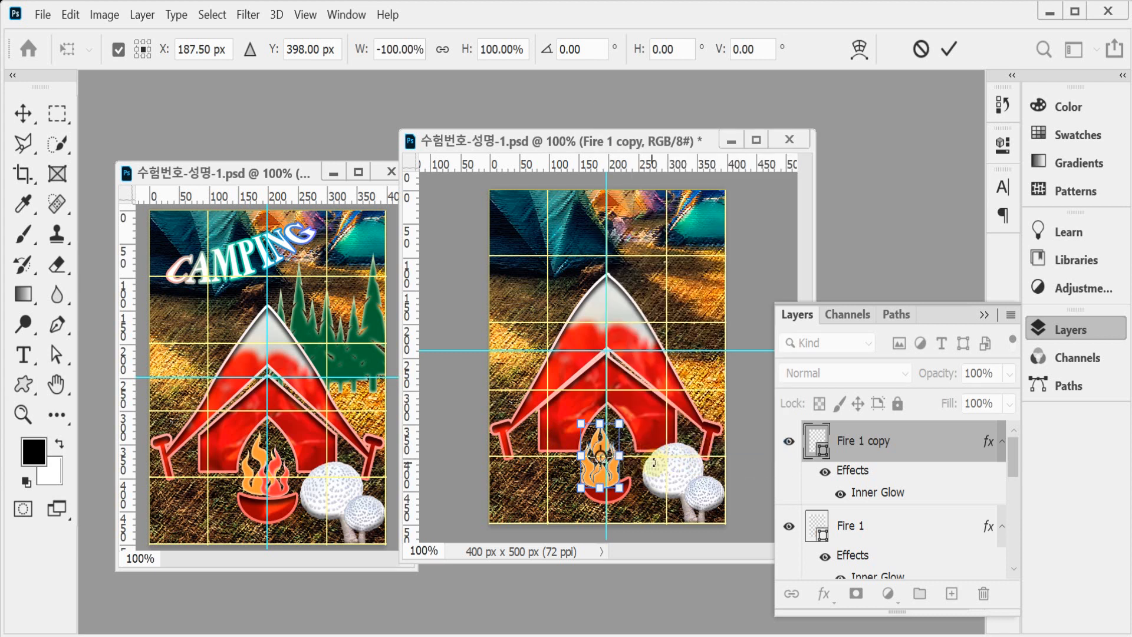
key(Right)
key(shift+Right)
key(shift+Right)
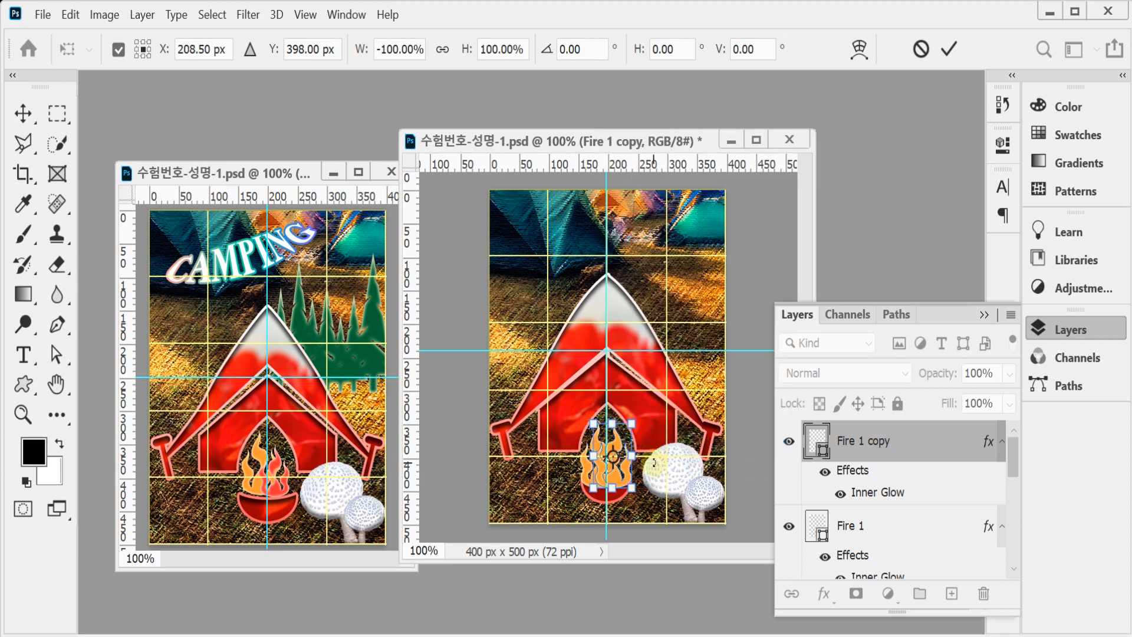
Scale the flipped flame down to about 83.6% and place it at X 212, Y 406 px
drag(633, 423, 625, 434)
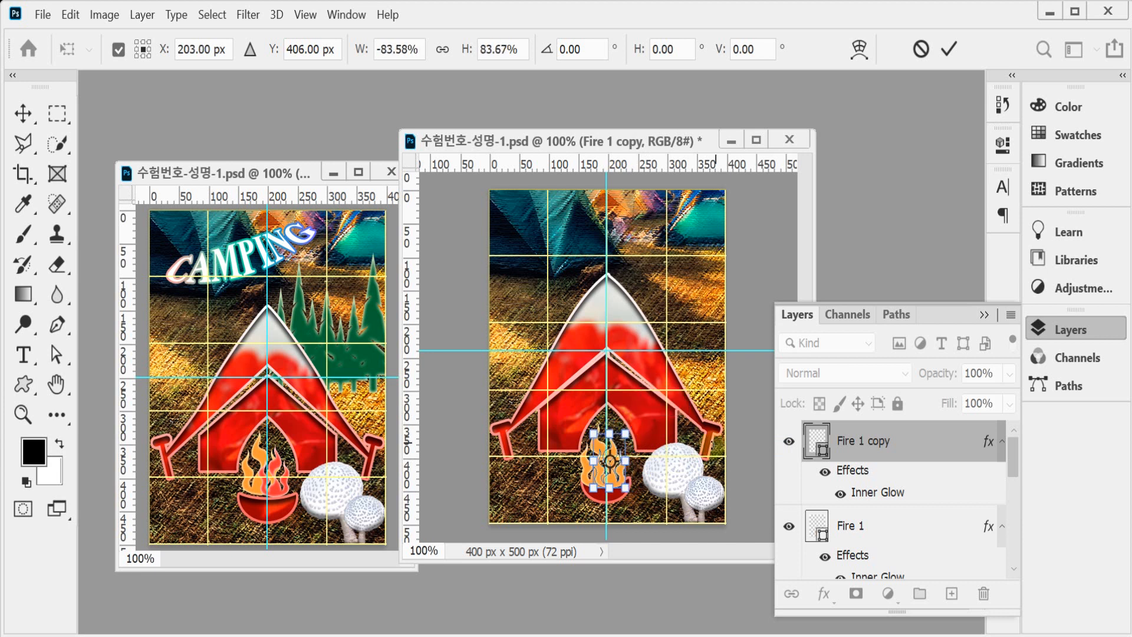
key(Right)
key(Right)
key(Right)
key(Right)
key(Right)
key(Right)
key(Right)
key(Right)
key(Right)
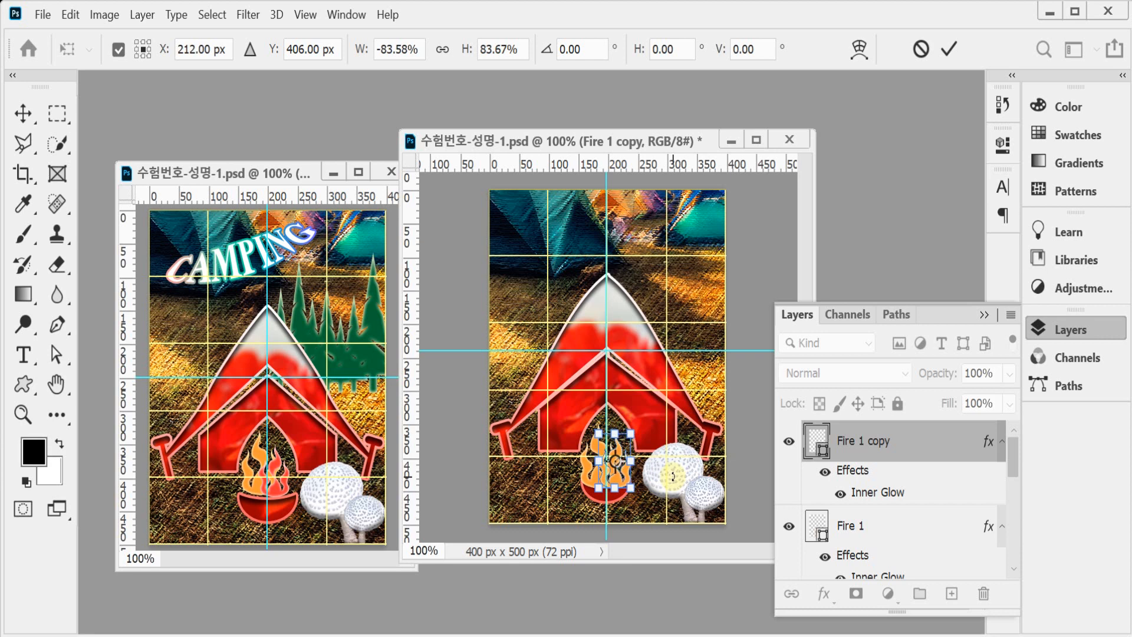
key(Return)
key(u)
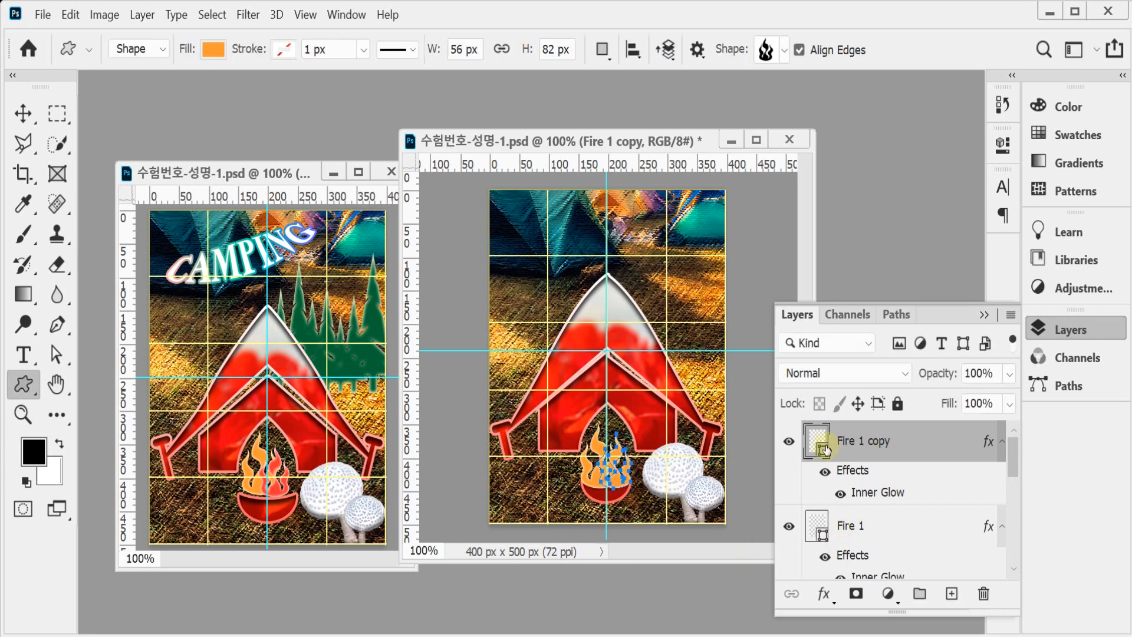
Change the copied flame's fill color to ff3333
double_click(815, 452)
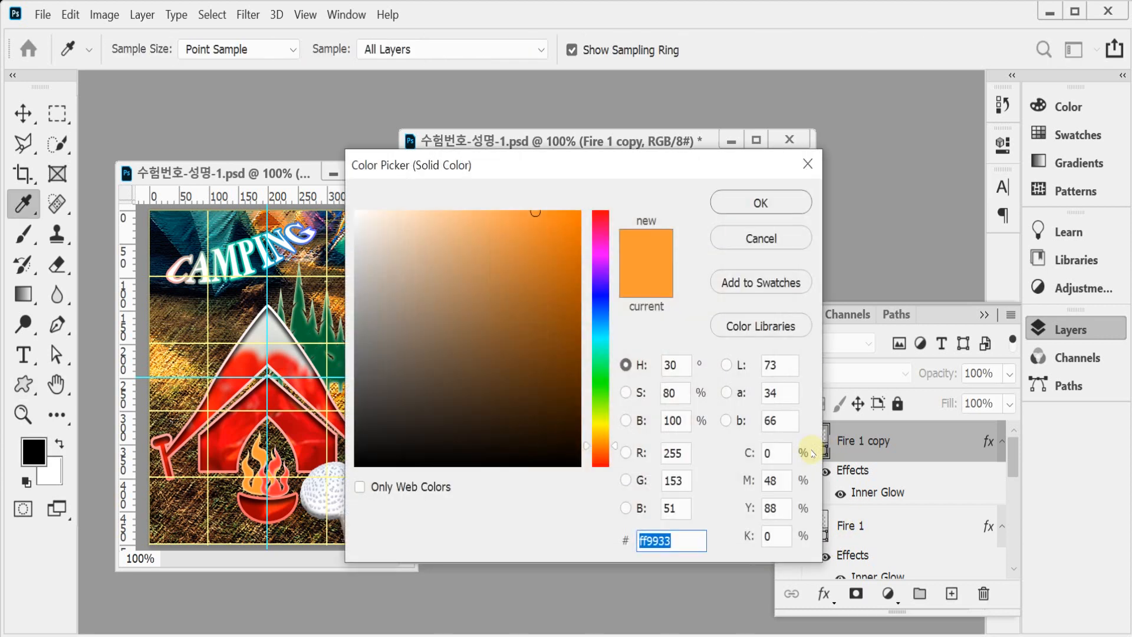
text(ff3333)
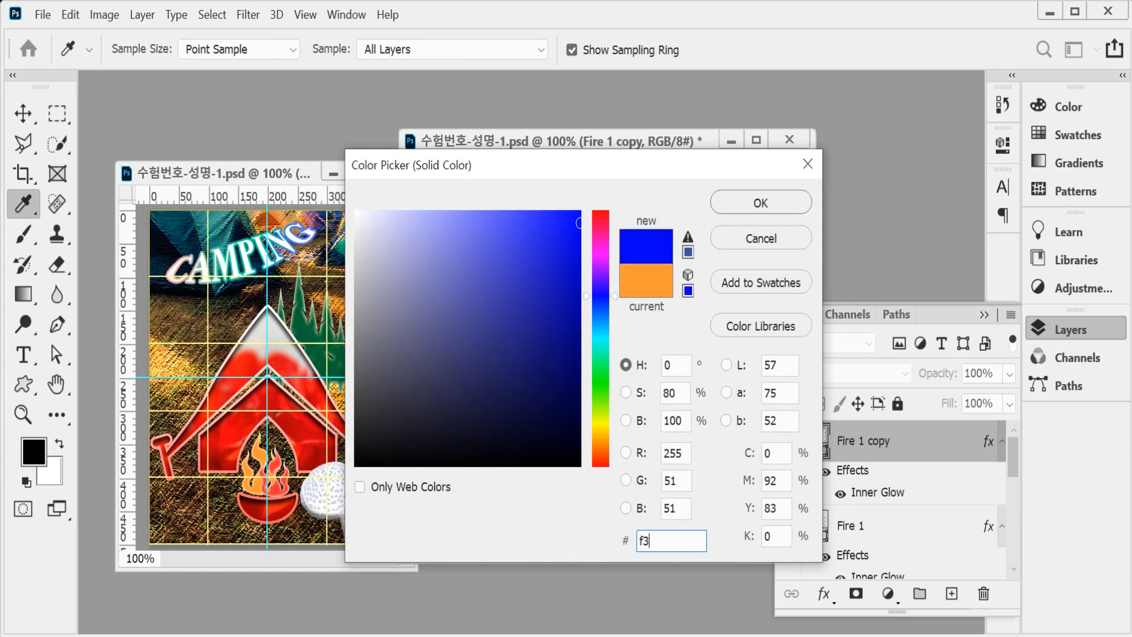
key(Return)
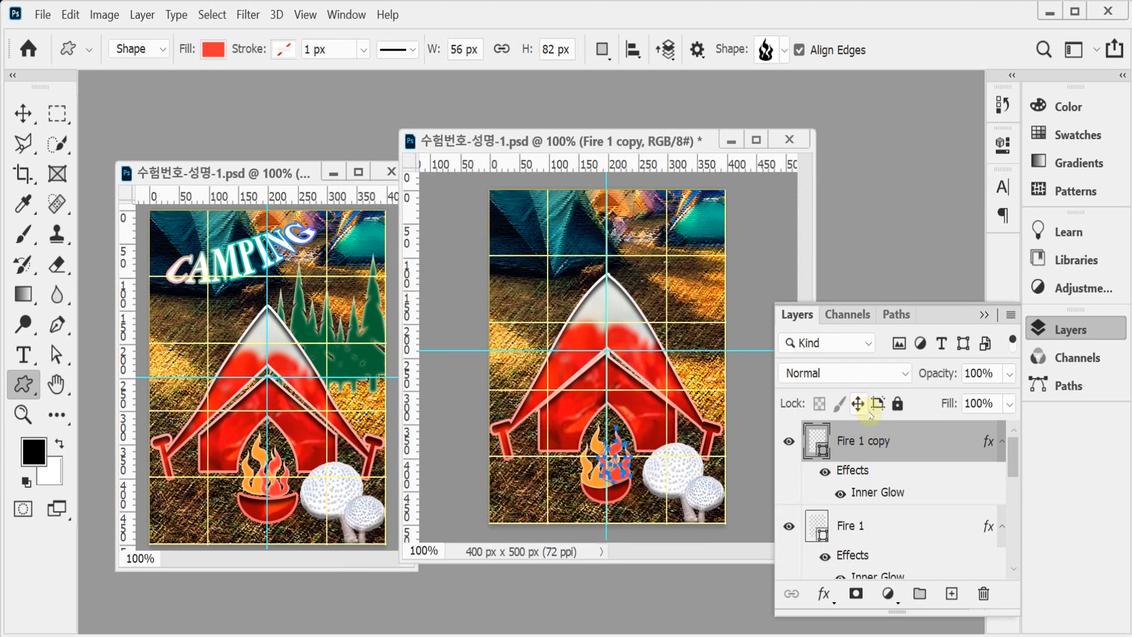
Scale the red flame to about 82% and place it at X 217, Y 404.5 px
key(ctrl+t)
drag(597, 425, 604, 437)
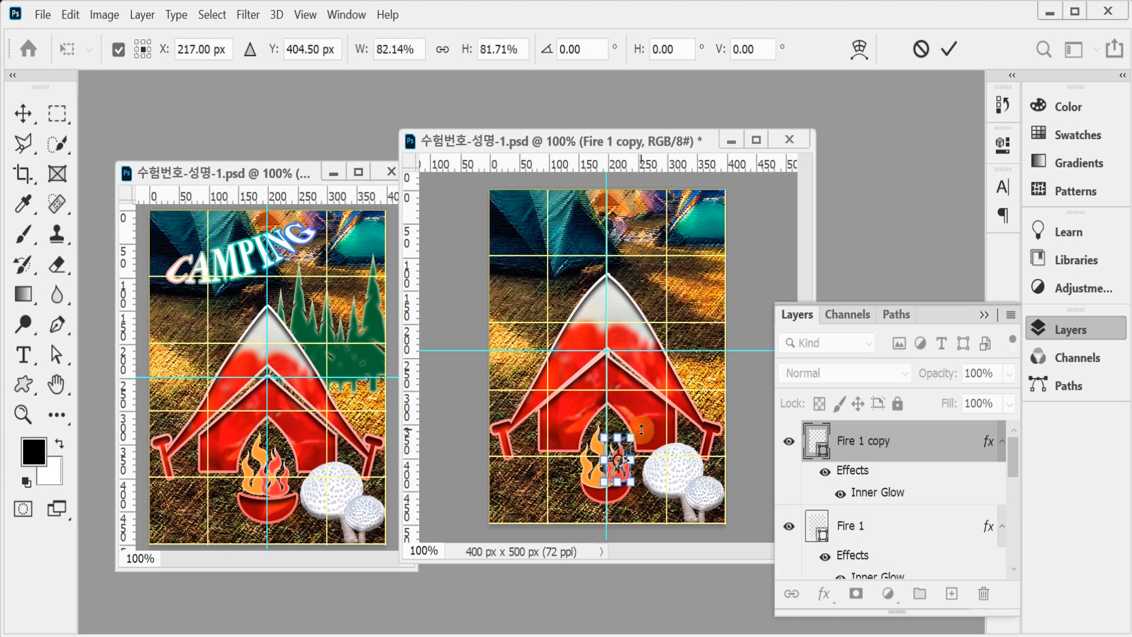
key(Return)
Select the orange flame and nudge it slightly upward and to the right above the fire bowl
key(v)
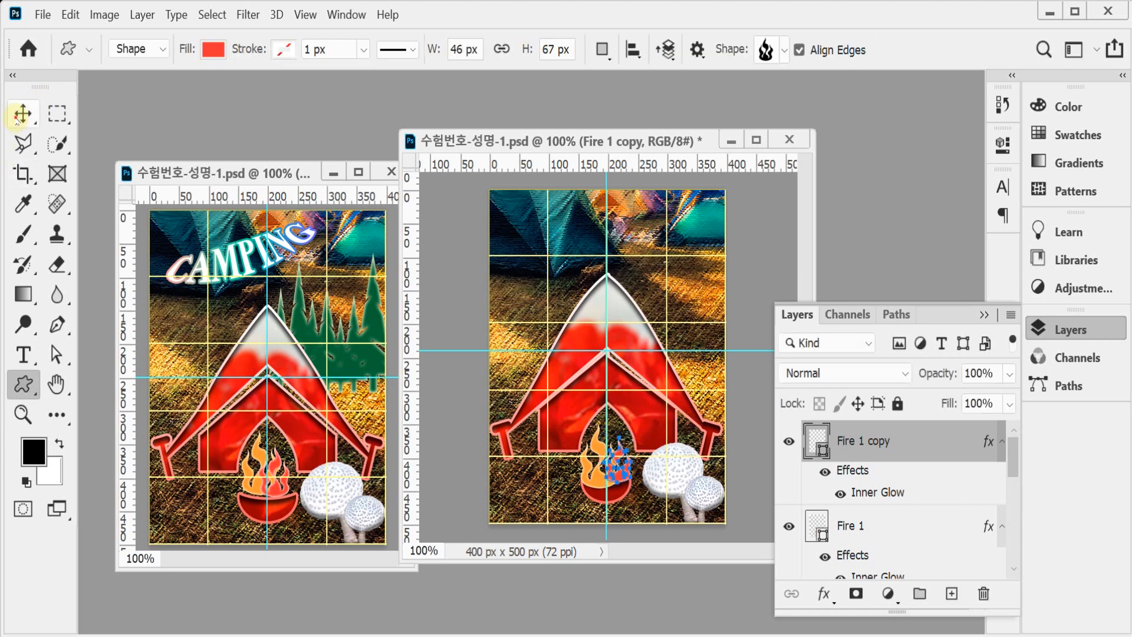
click(596, 477)
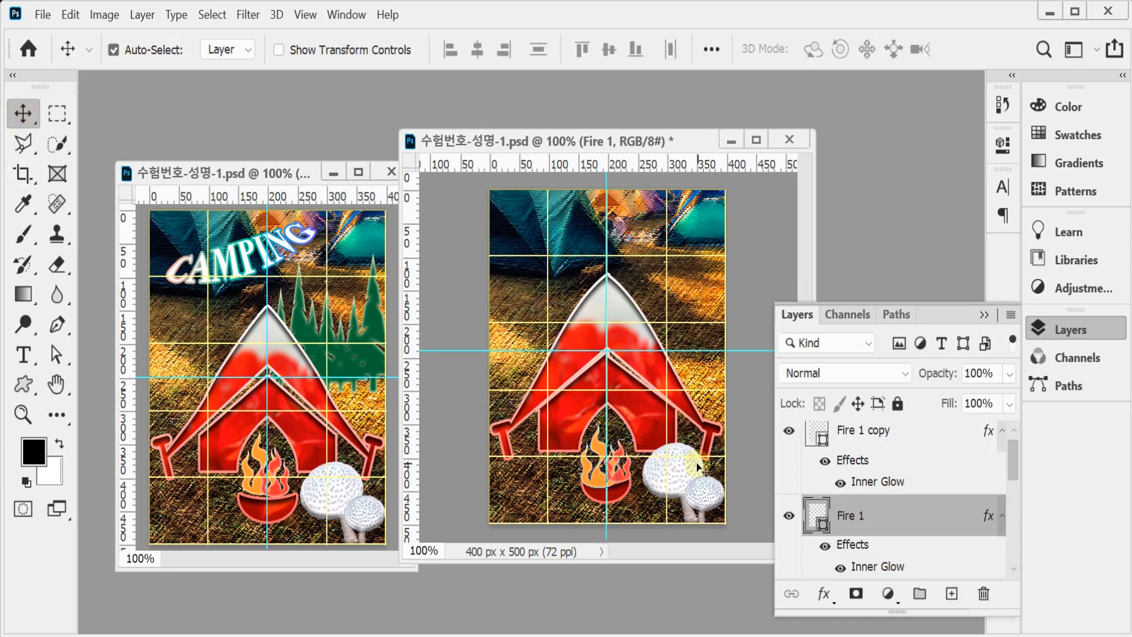
key(ctrl)
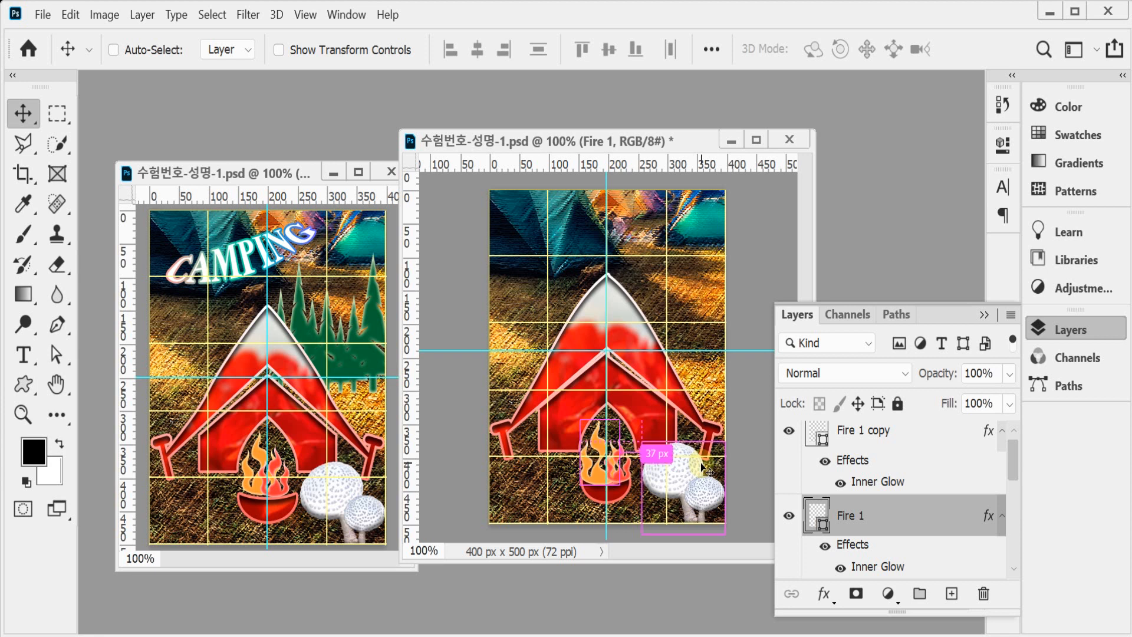
key(ctrl+Up)
key(ctrl+Up)
key(ctrl+Up)
key(ctrl+Up)
key(ctrl+Up)
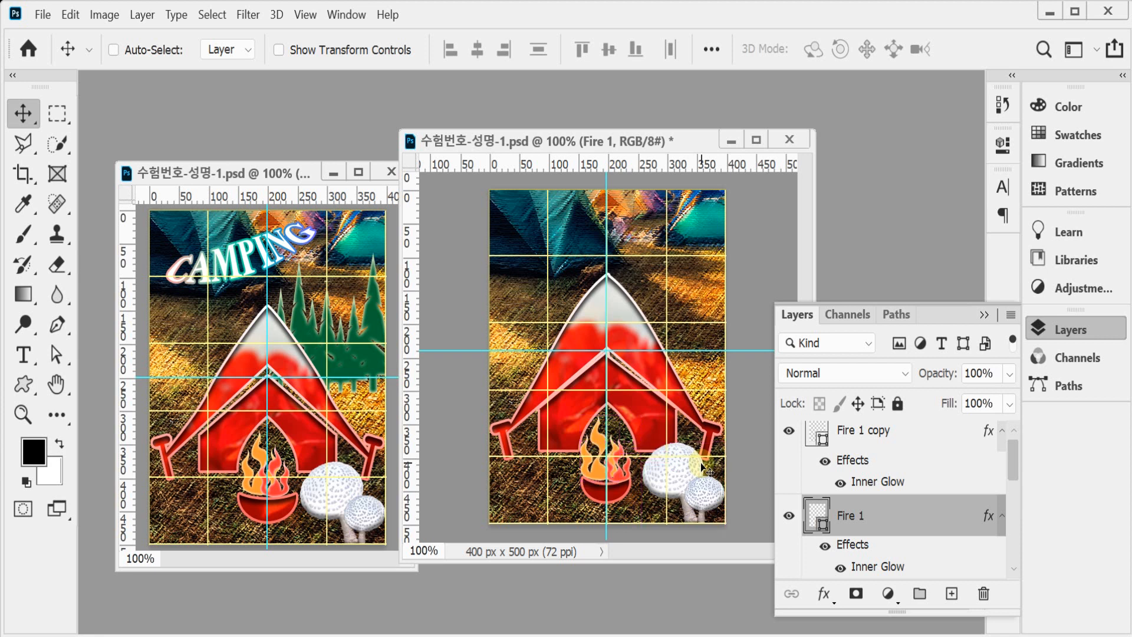
drag(594, 475, 596, 475)
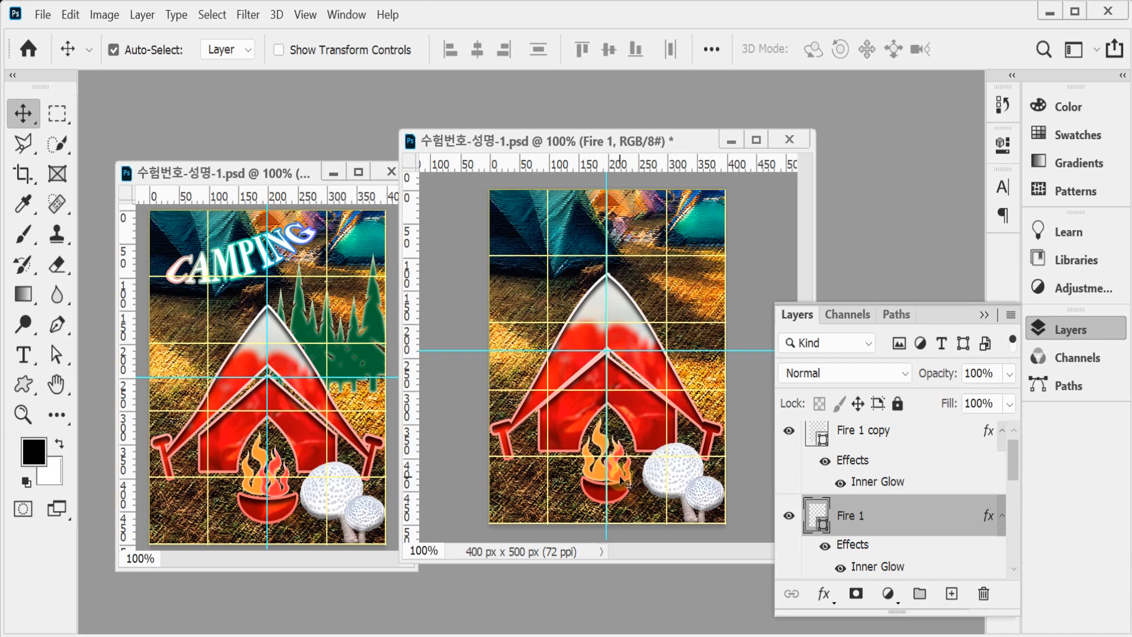
Enlarge the red flame to about 109% at X 219, Y 401.5 px and save the document
click(624, 482)
key(ctrl+t)
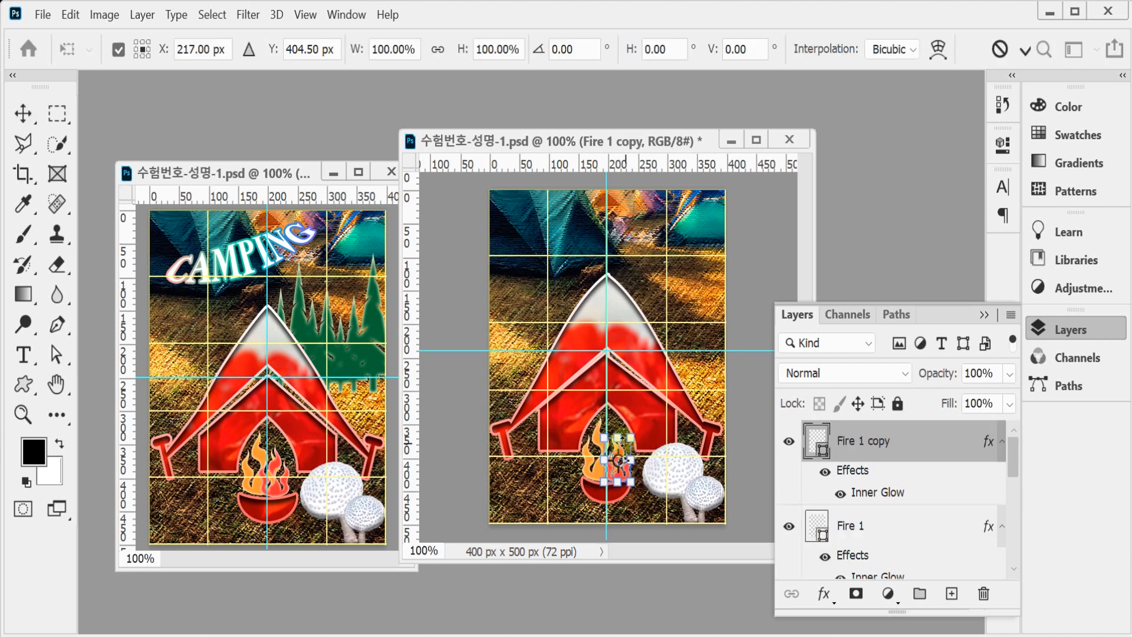
drag(631, 437, 634, 433)
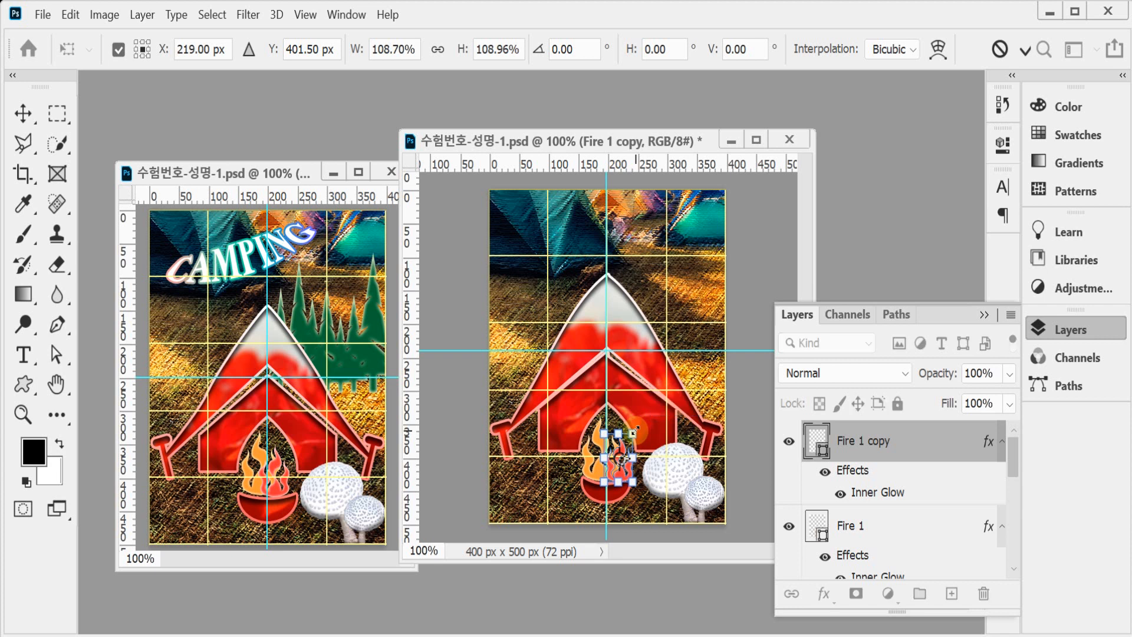
key(Return)
key(ctrl+s)
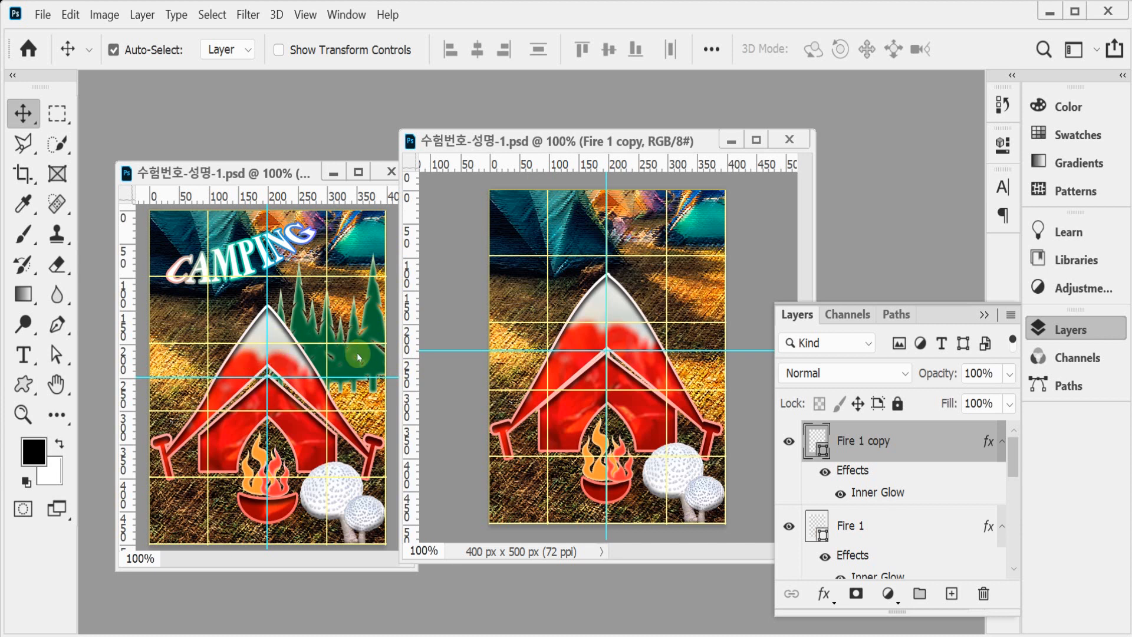
Choose the conifer forest custom shape from Forests and Mountains in the 2019 Shapes of Legacy Shapes and More
click(24, 384)
click(786, 52)
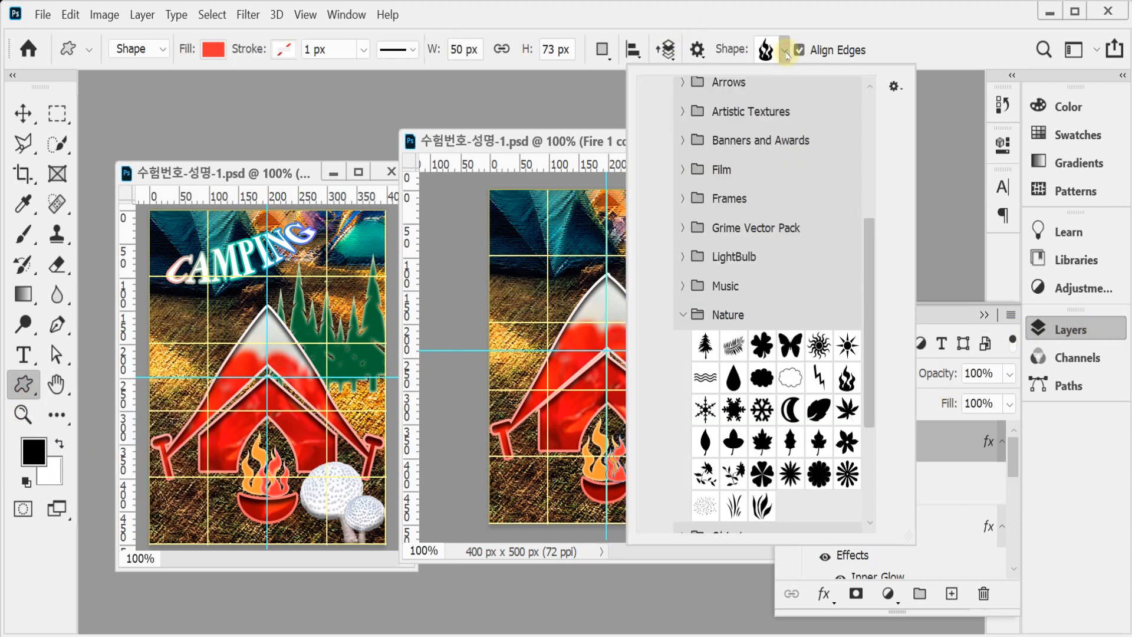
click(684, 311)
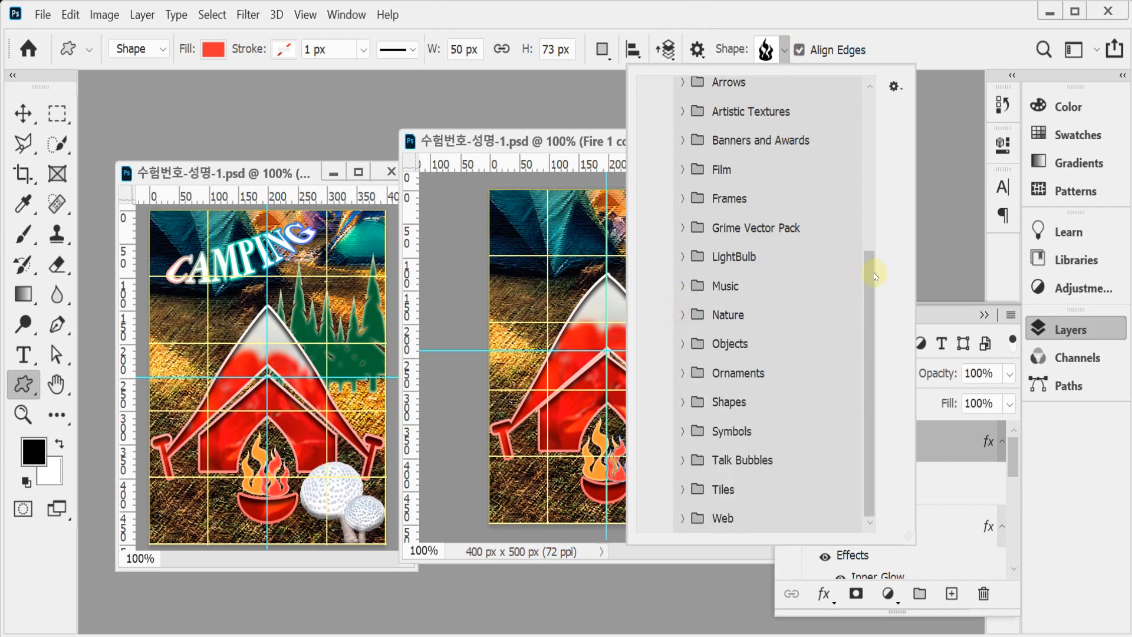
drag(866, 277, 880, 75)
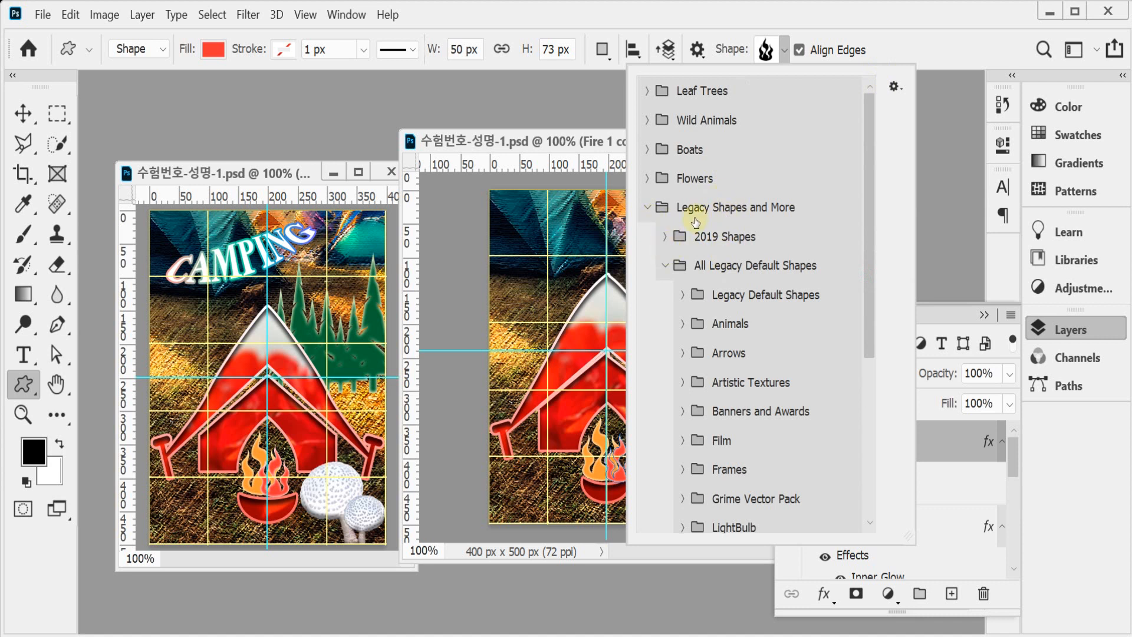
click(665, 242)
click(664, 237)
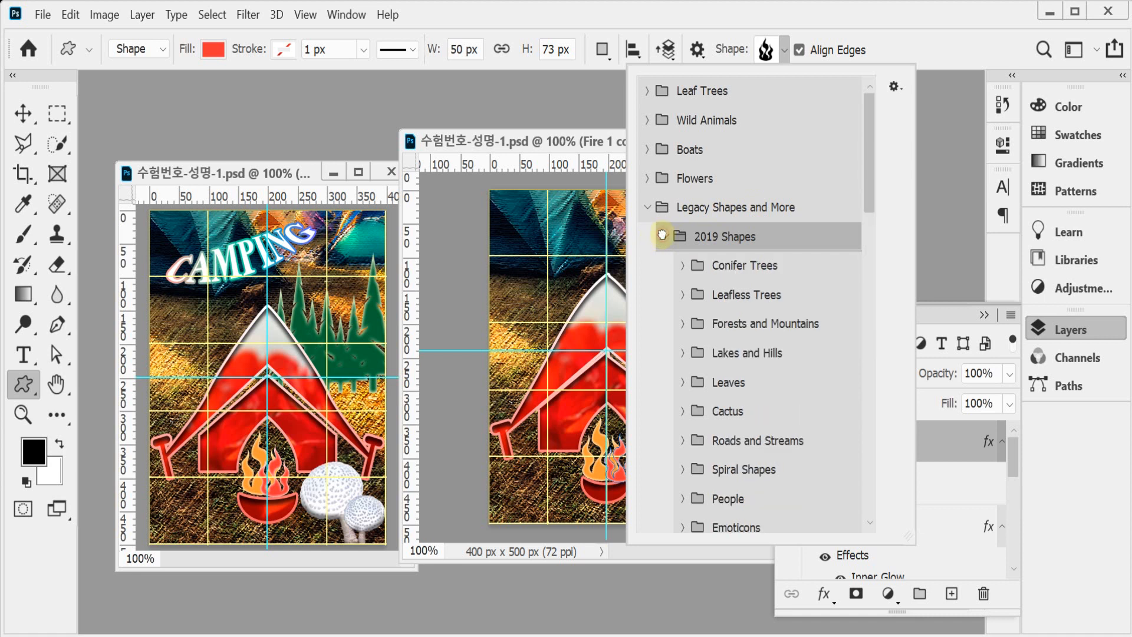
click(729, 325)
click(686, 324)
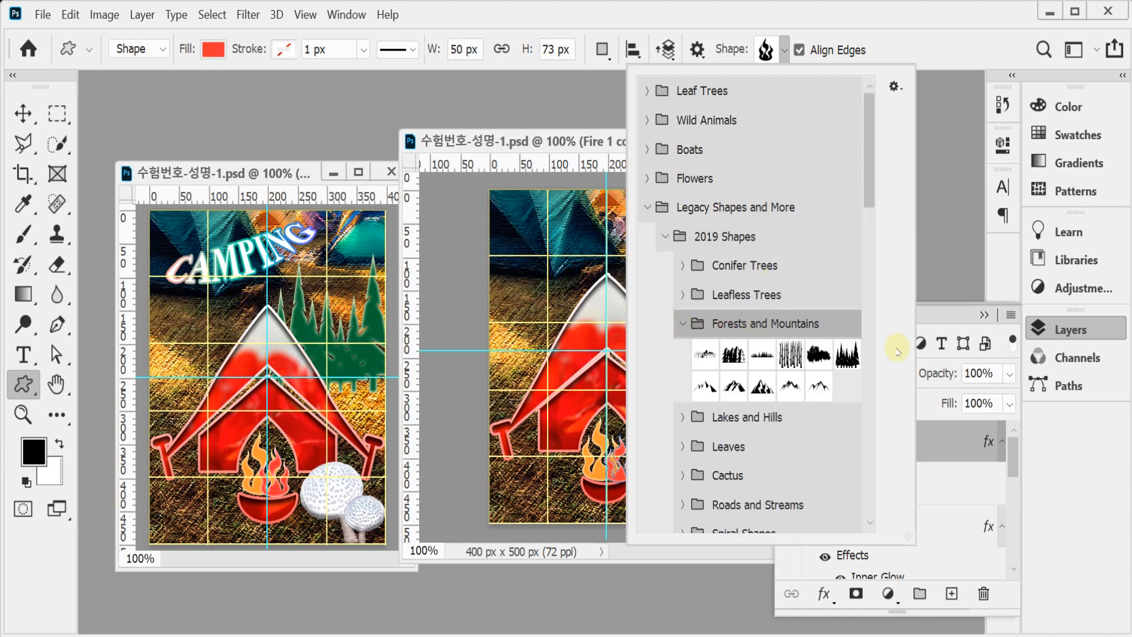
click(846, 356)
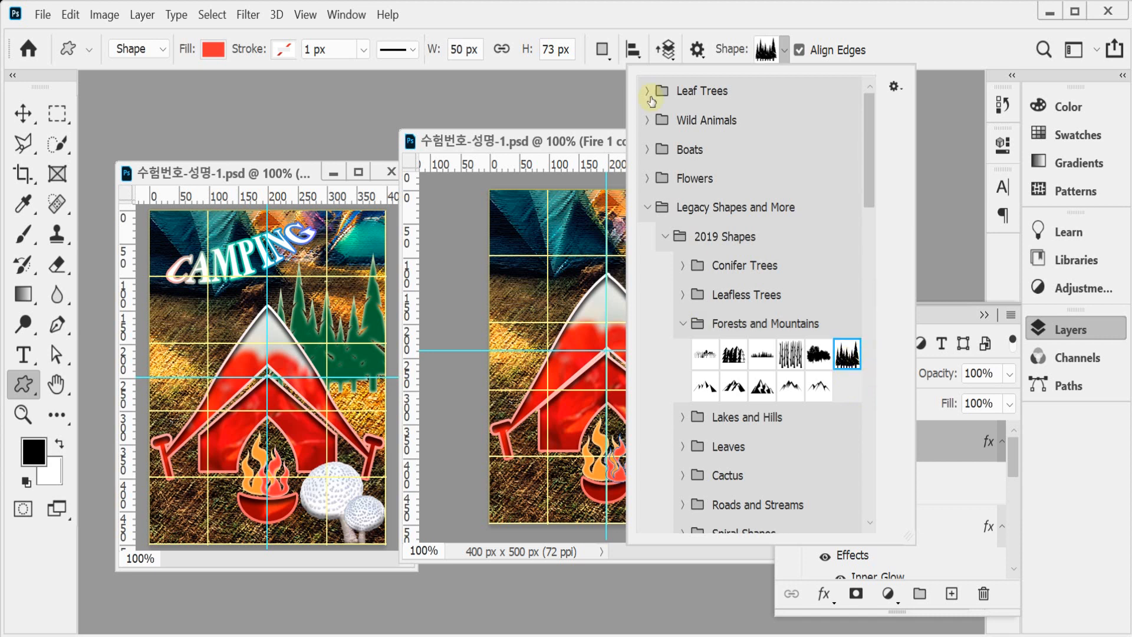
Draw the forest shape about 192 × 192 px over the tent's right slope and fill it with 006633
click(666, 50)
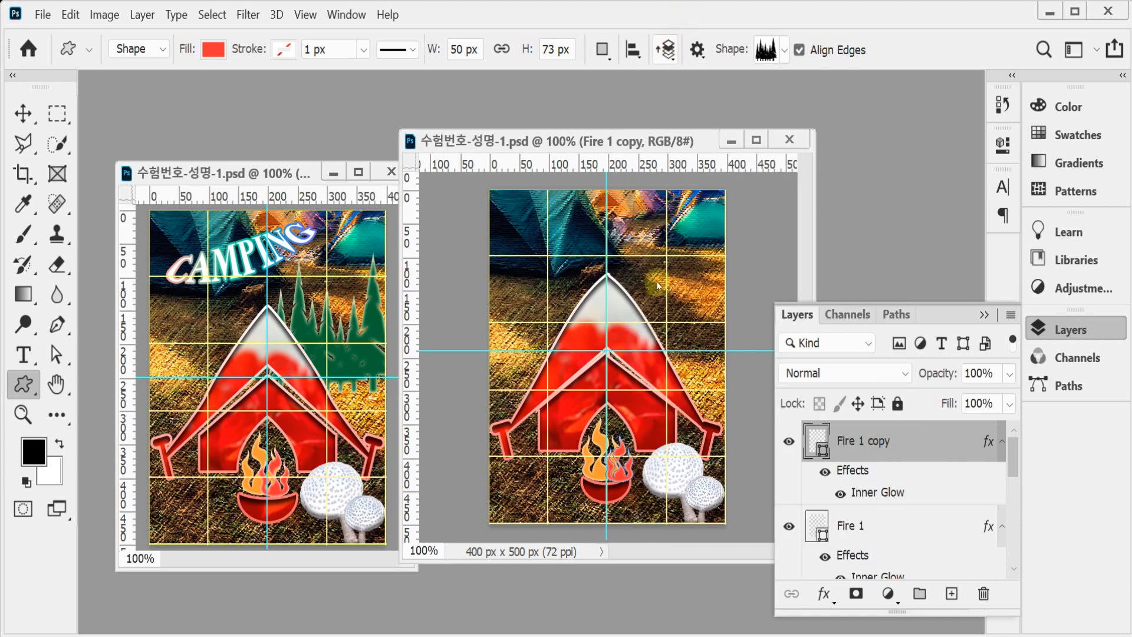
drag(624, 253, 745, 380)
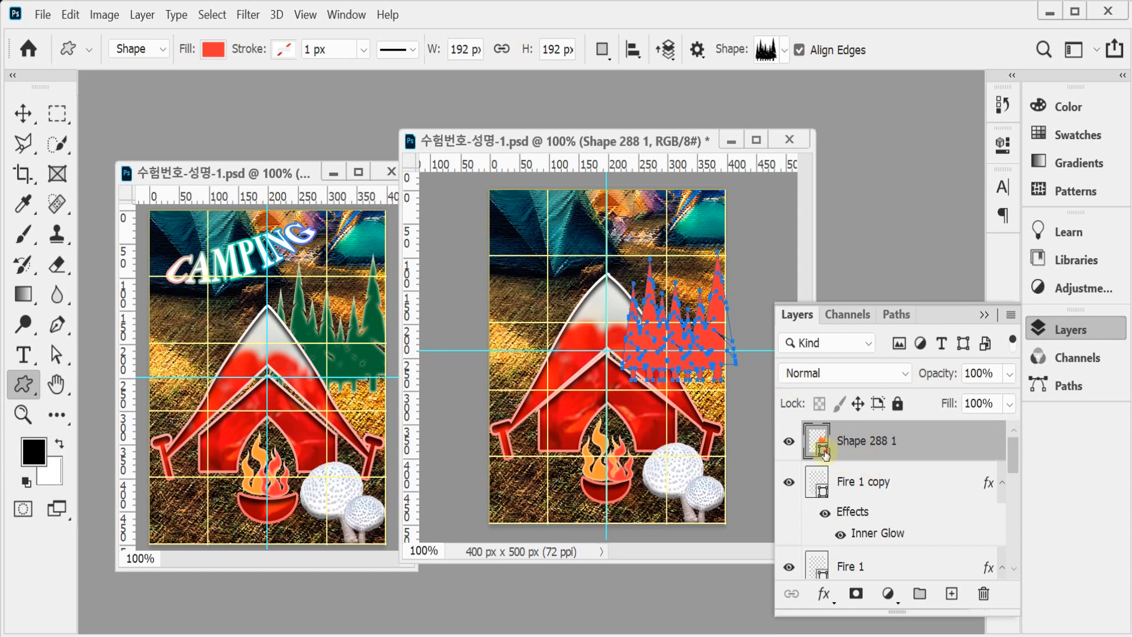
double_click(823, 450)
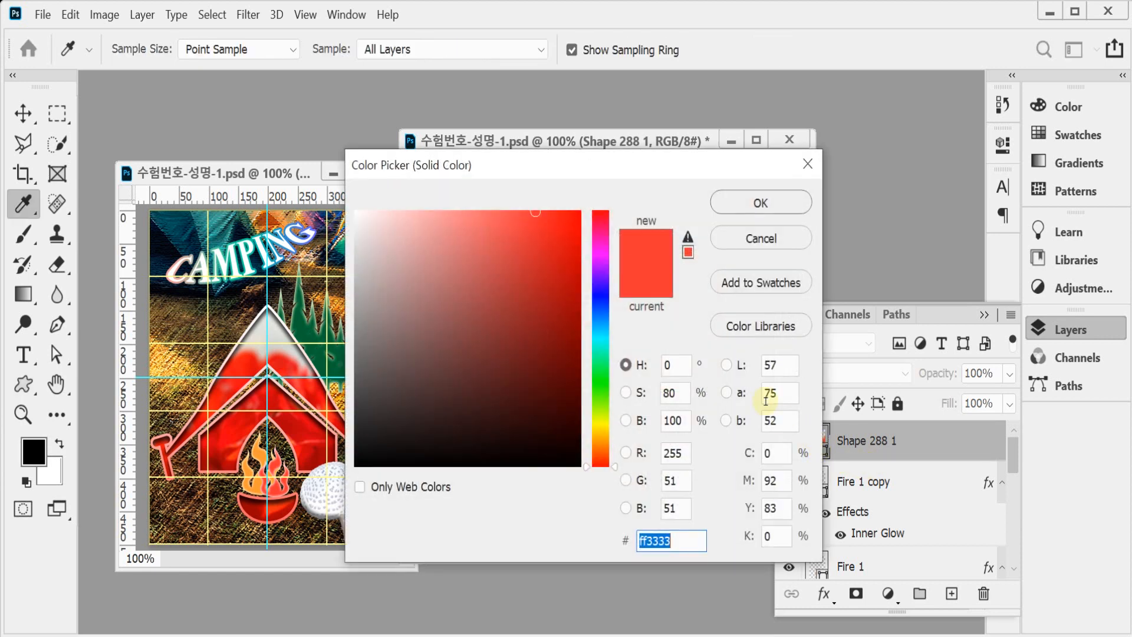
text(006633)
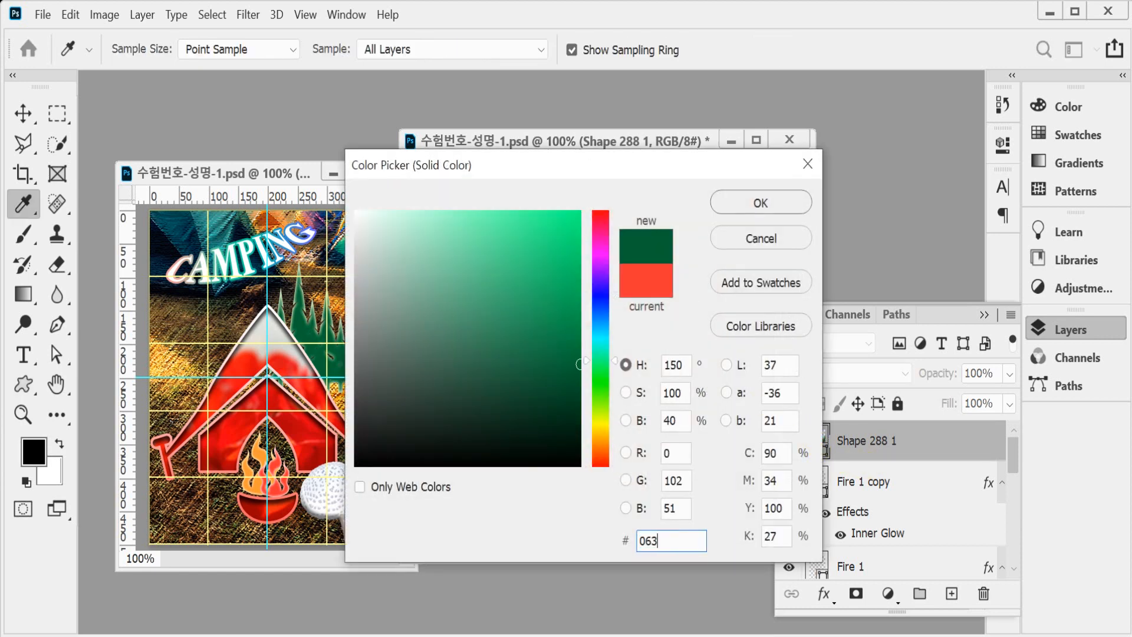
key(Return)
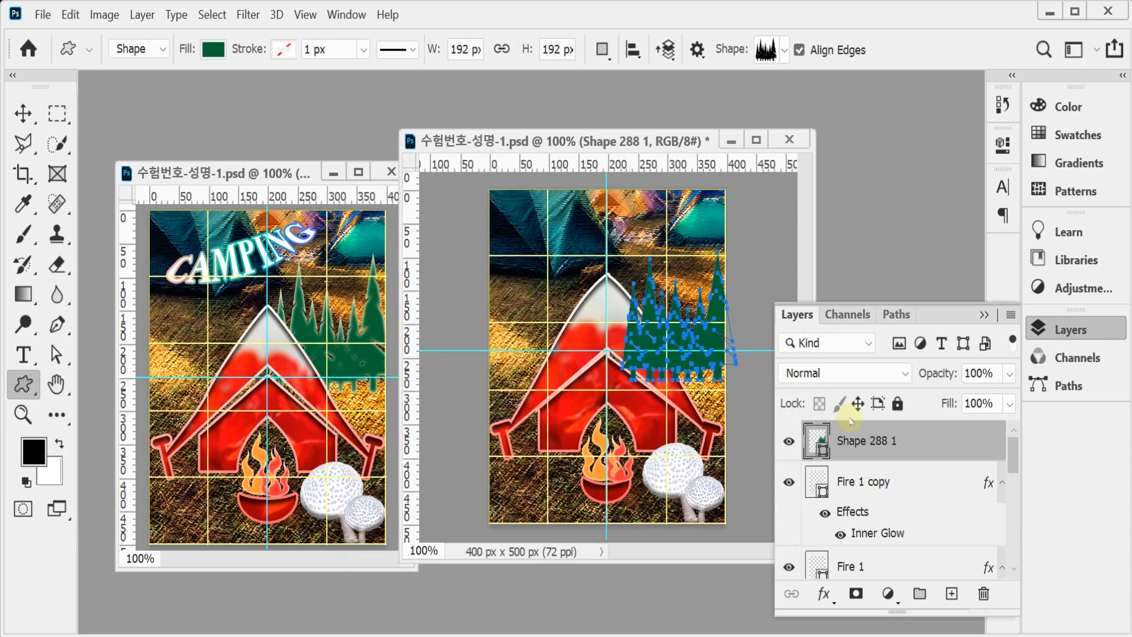
Move the forest shape layer behind the tent, directly above the background image in Layer 1
key(ctrl+bracketleft)
key(ctrl+bracketleft)
key(ctrl+bracketleft)
key(ctrl+bracketleft)
key(ctrl+bracketleft)
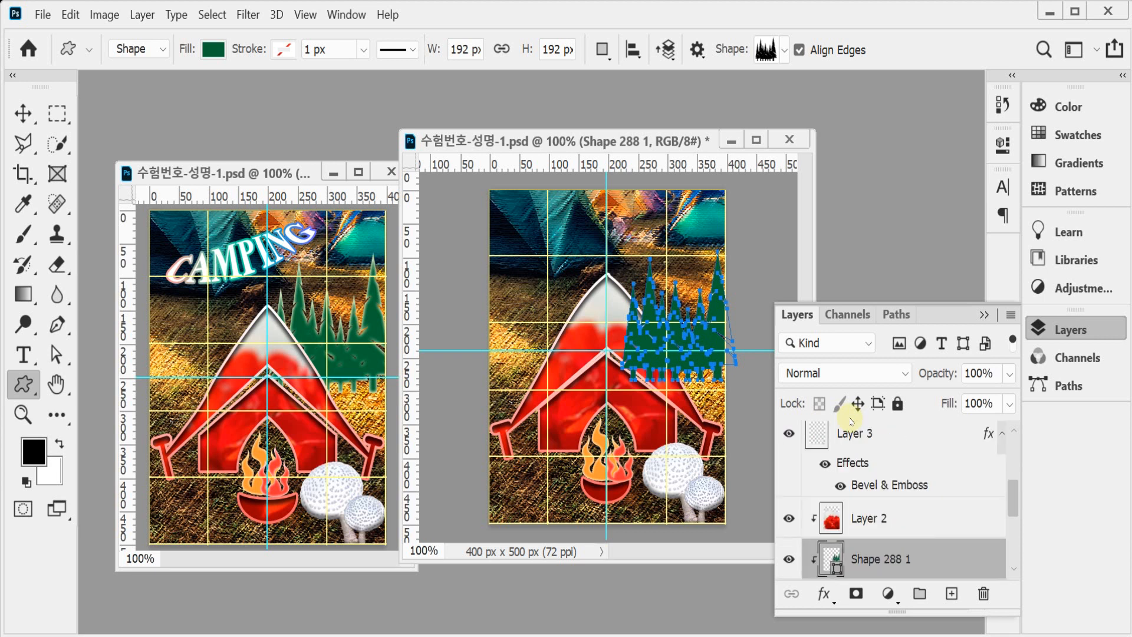
key(ctrl+bracketright)
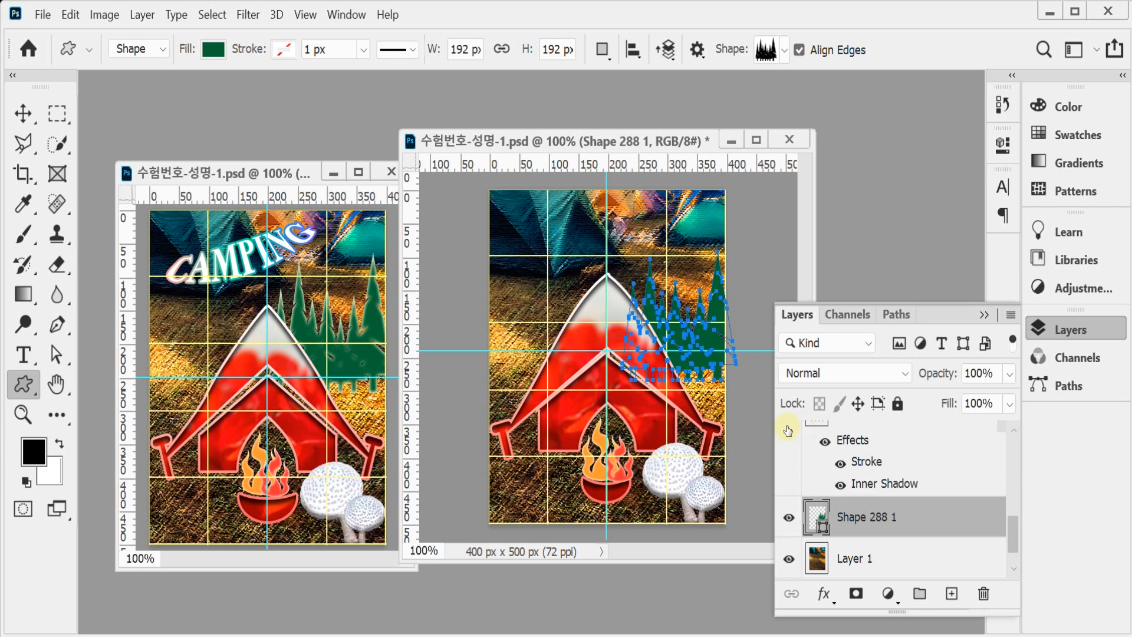
Nudge the forest shape slightly upward and save the document
key(shift+Up)
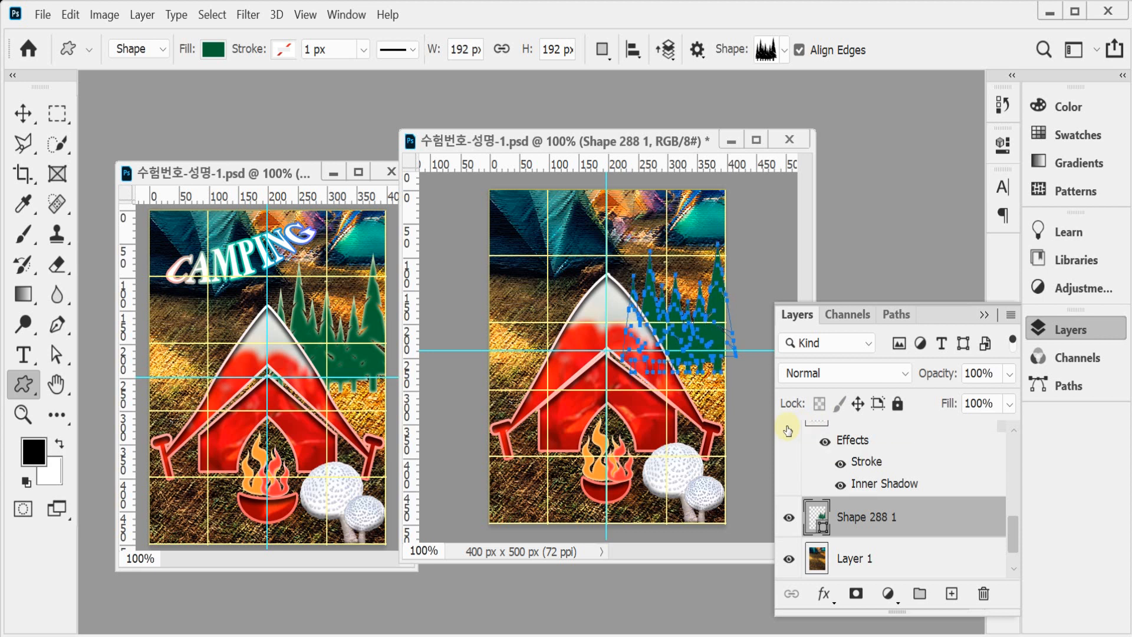
key(ctrl+z)
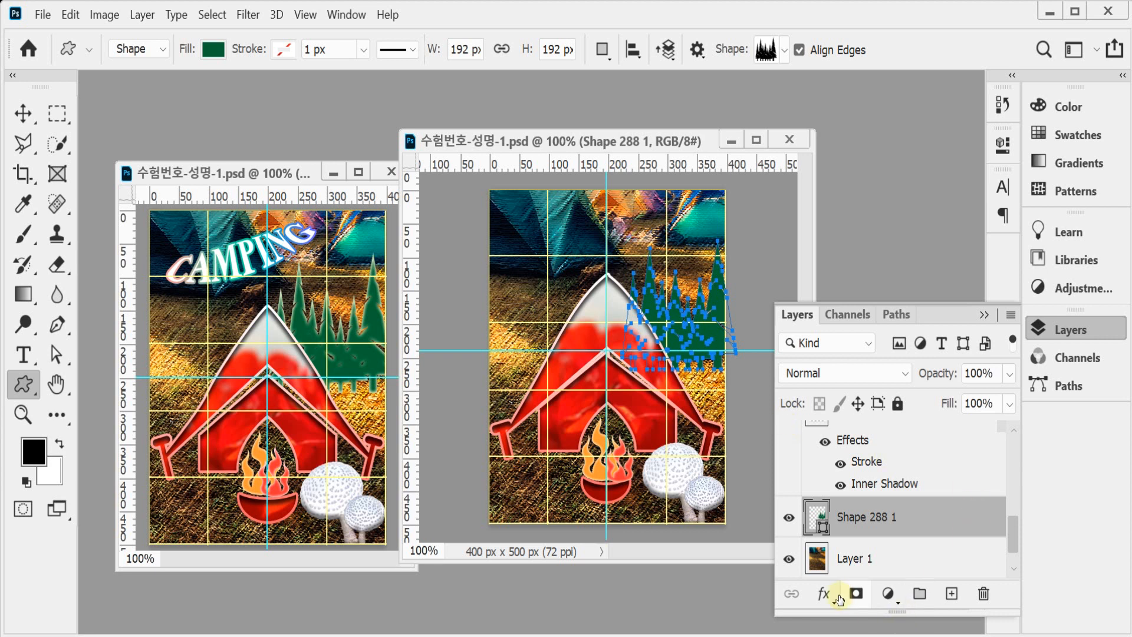
Apply an Inner Glow with a size of 5 px to the forest shape
click(824, 595)
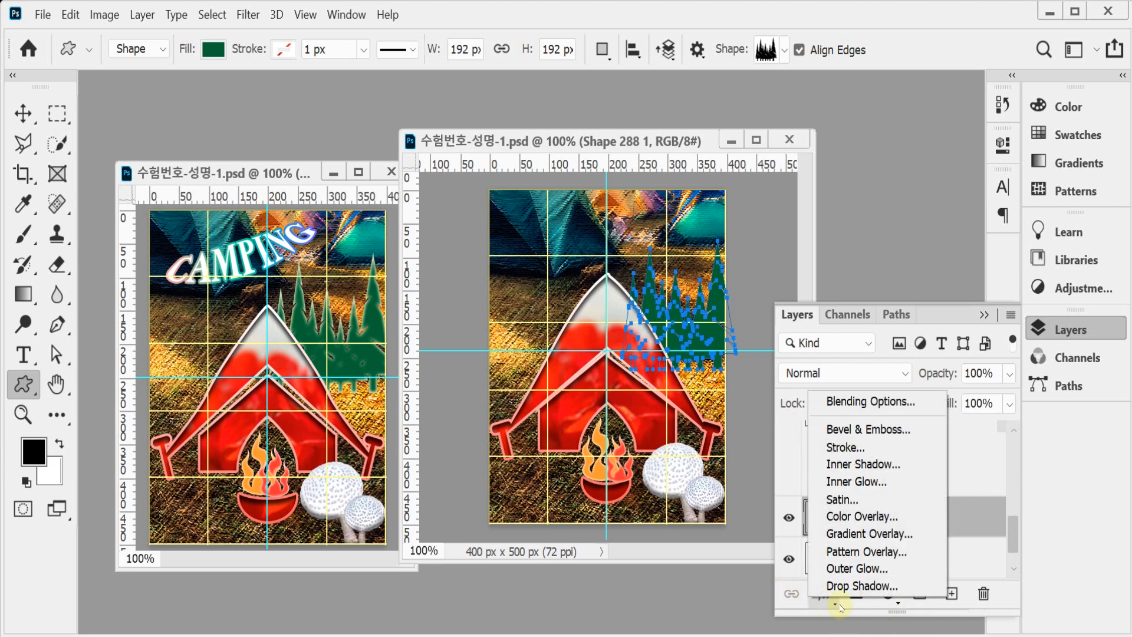
click(871, 481)
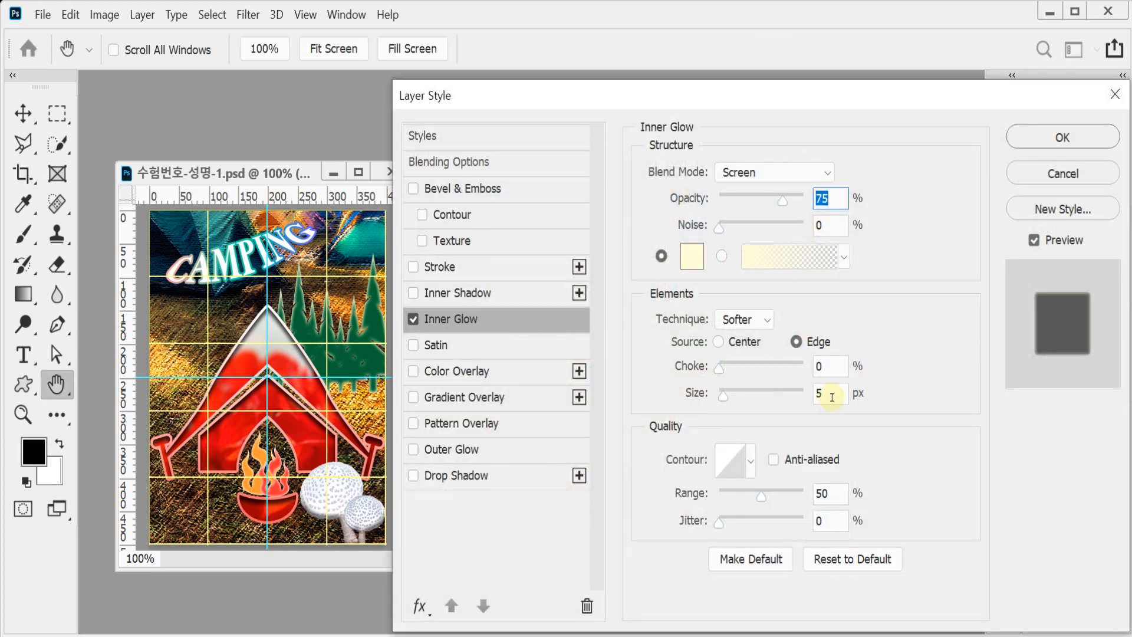
click(831, 397)
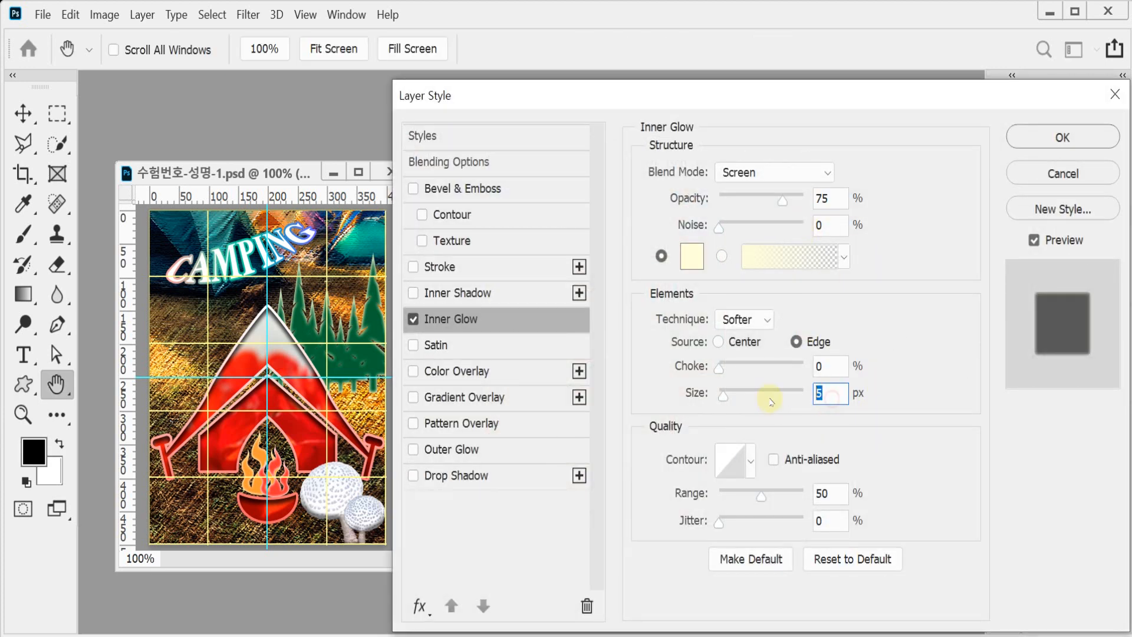
key(Return)
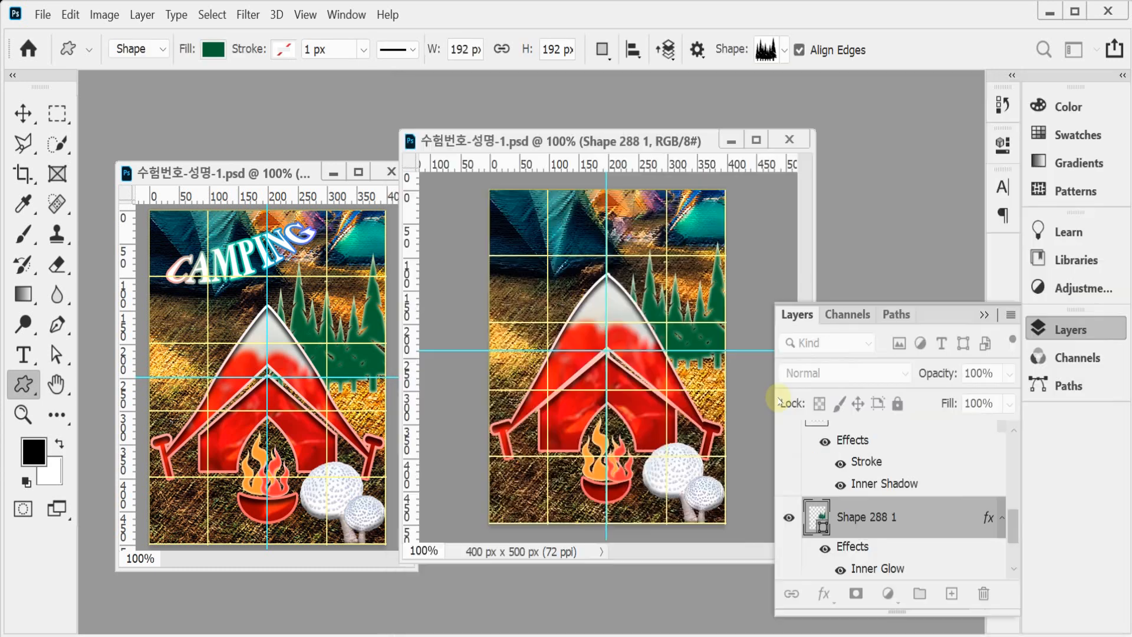
key(Return)
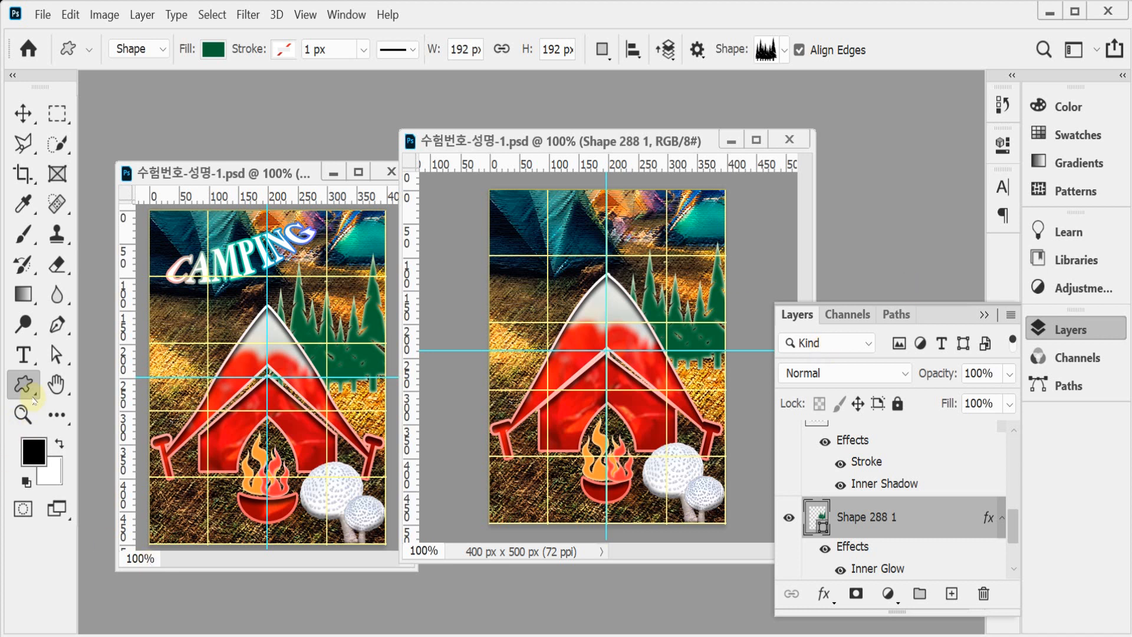
Copy the word CAMPING from the warped title in the sample document with the Type tool
click(23, 354)
click(247, 248)
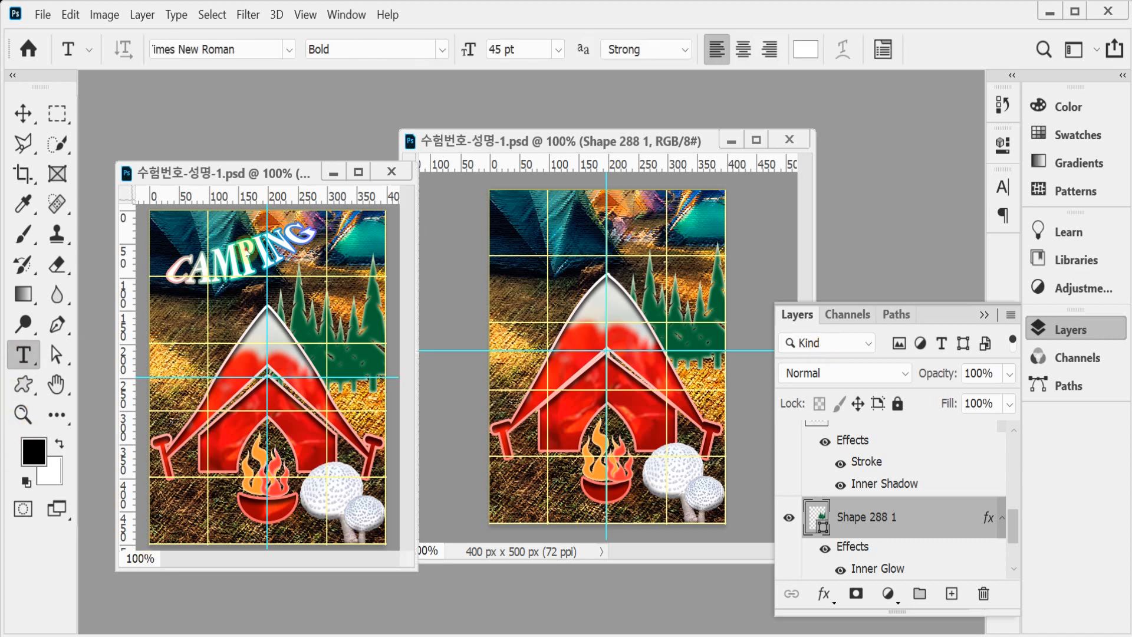
click(247, 268)
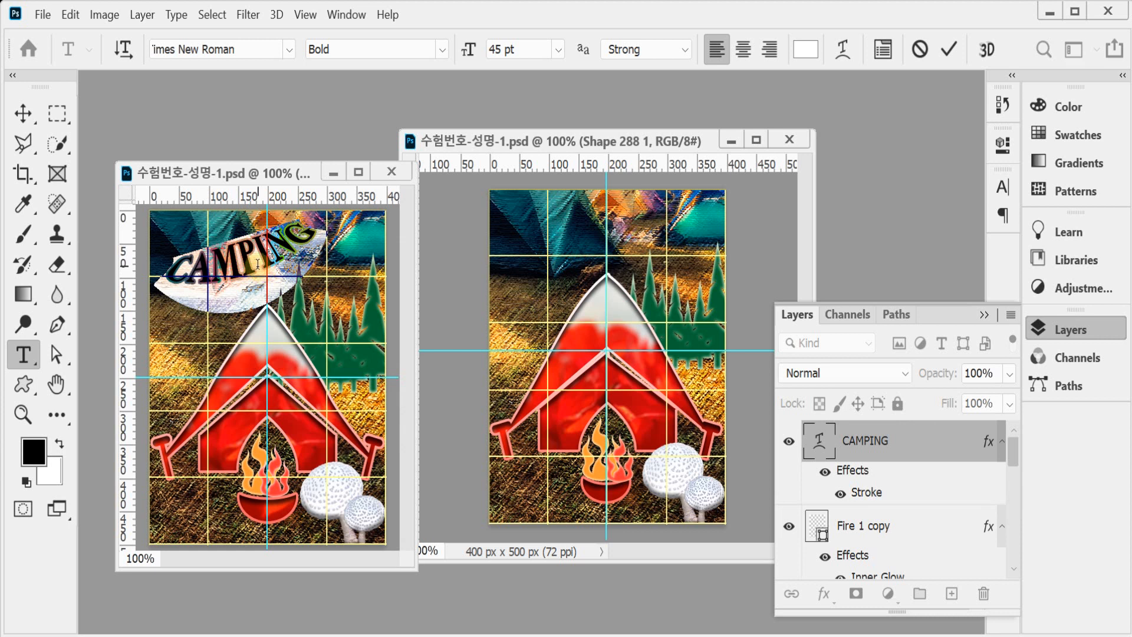
click(257, 260)
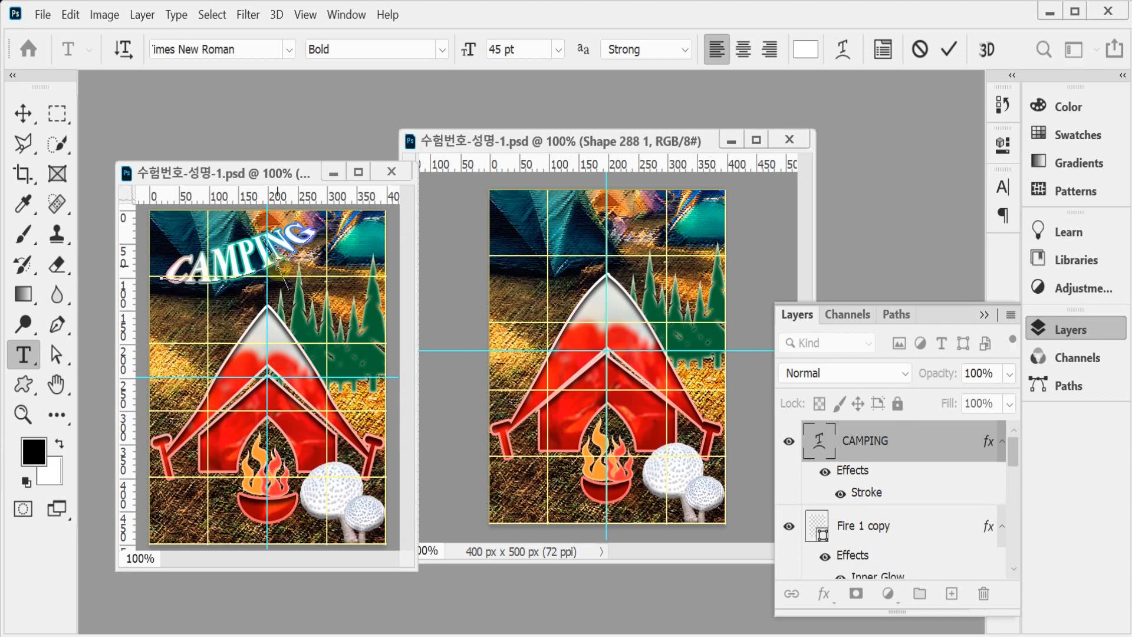
double_click(254, 256)
key(ctrl+c)
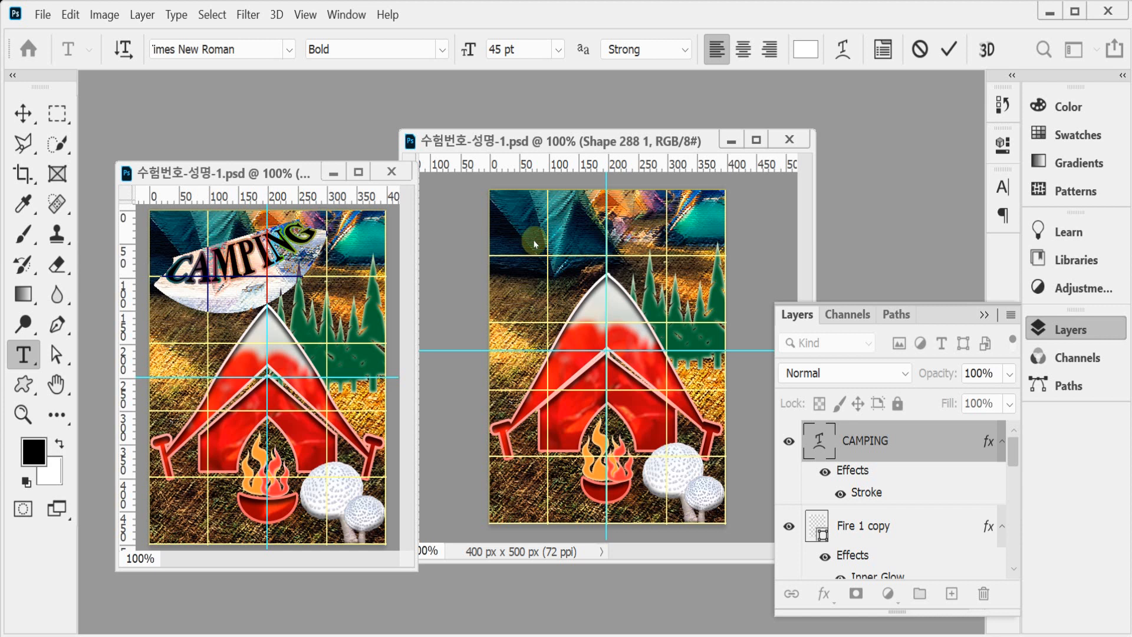
Paste the word CAMPING as a new text layer near the working document's upper-left area and shift it slightly down
click(525, 253)
click(506, 248)
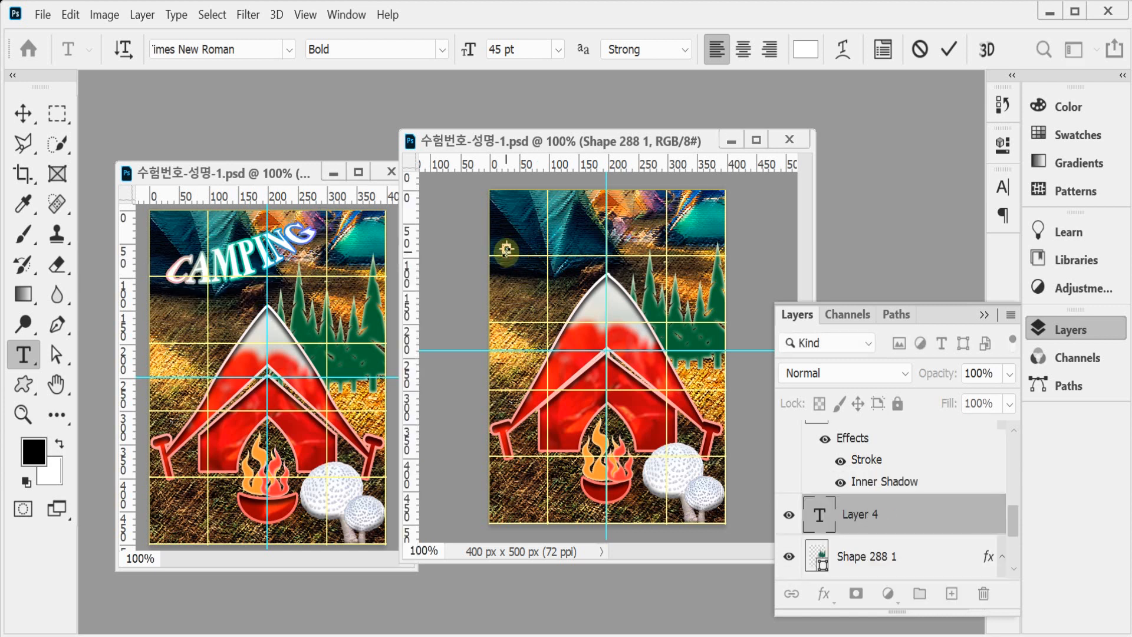
click(601, 250)
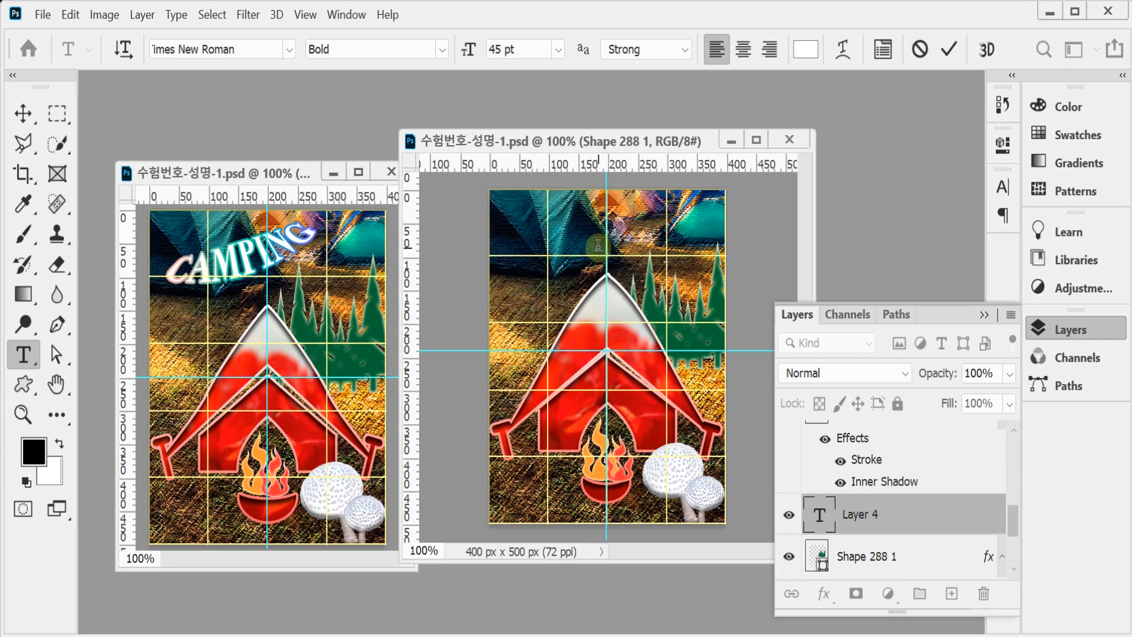
click(502, 251)
key(ctrl+v)
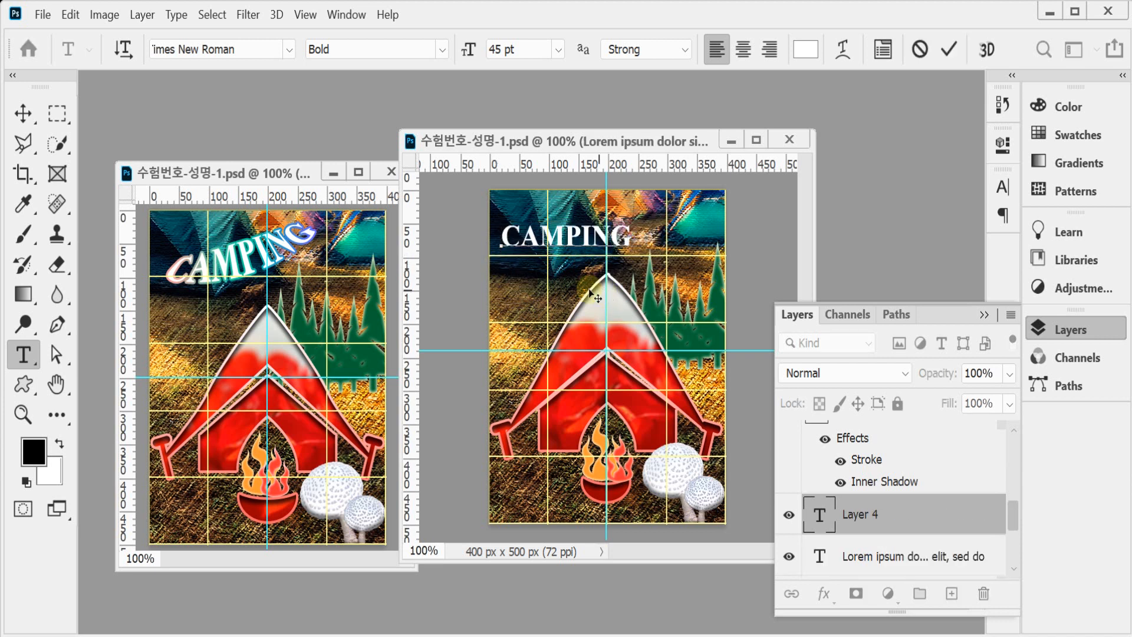
drag(581, 270, 581, 280)
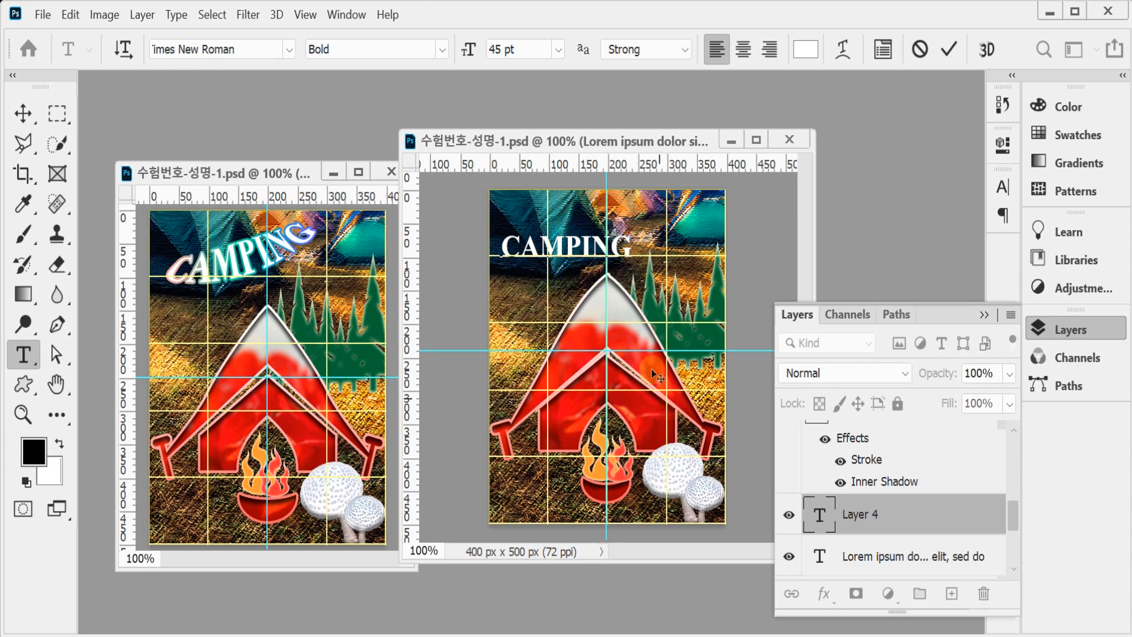
Warp the CAMPING text with the Shell Lower style, horizontal, at a bend of 60%
click(845, 55)
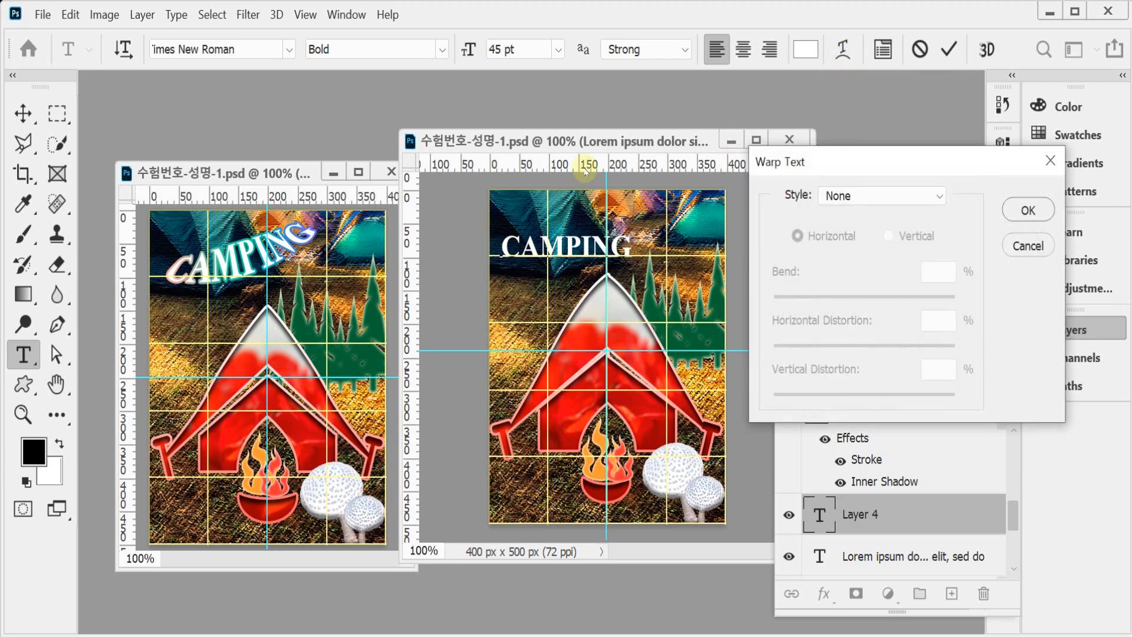
click(838, 198)
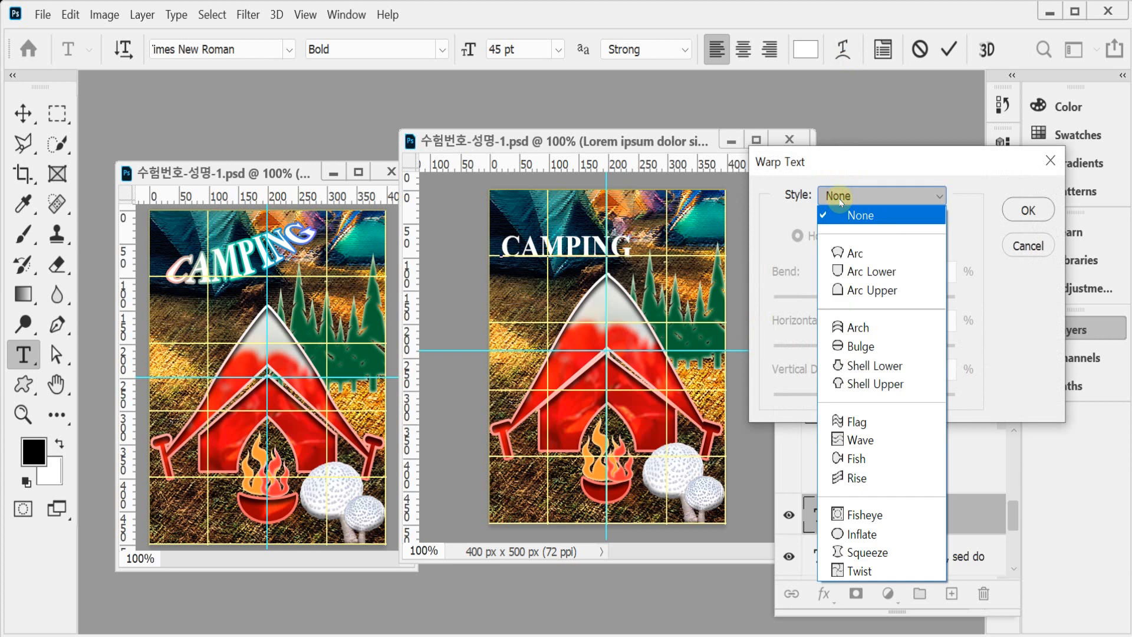
click(908, 384)
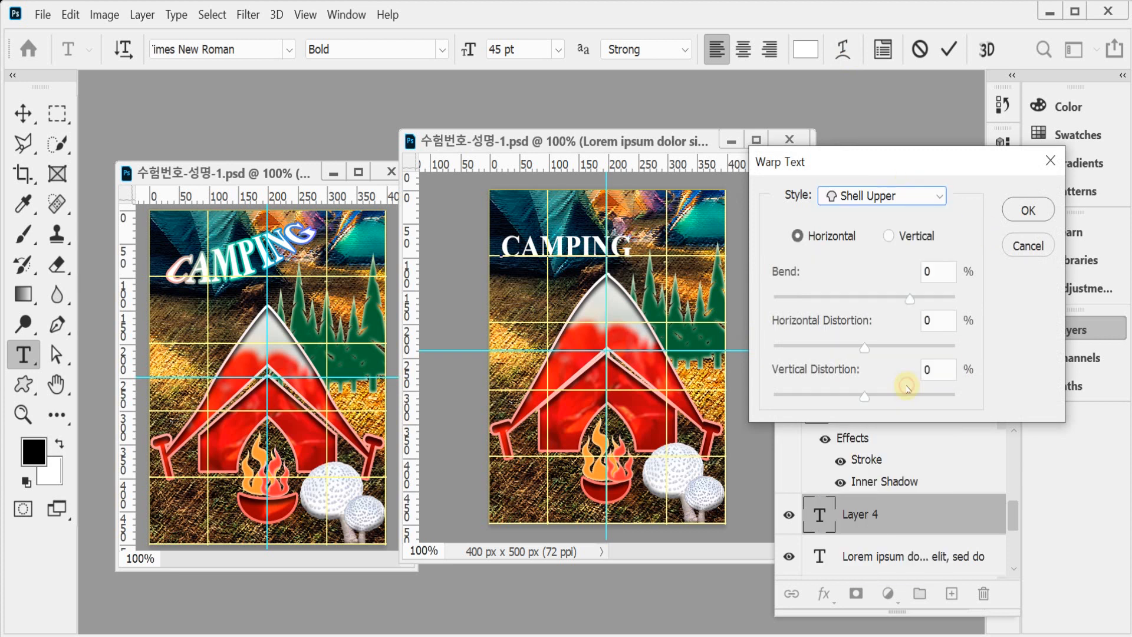
click(883, 198)
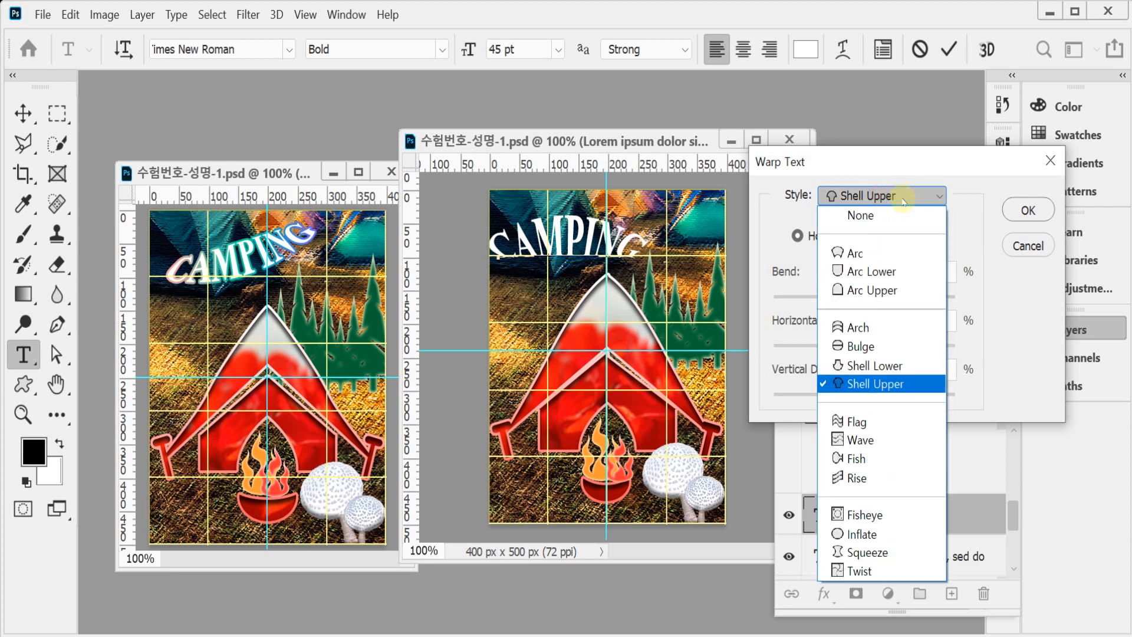
click(894, 362)
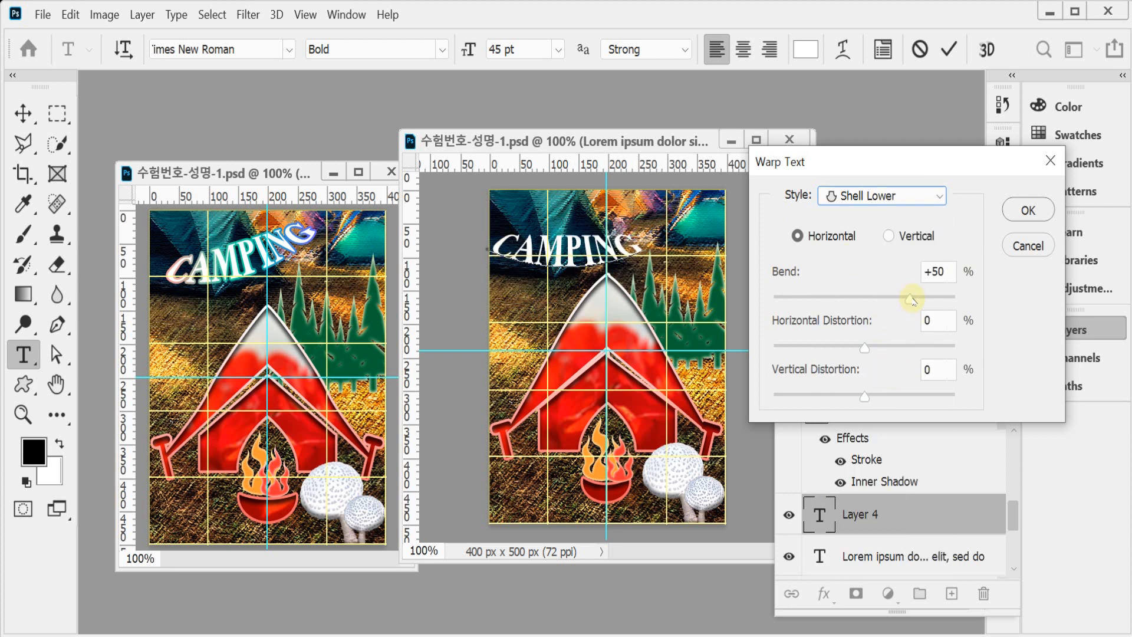
click(944, 273)
text(60)
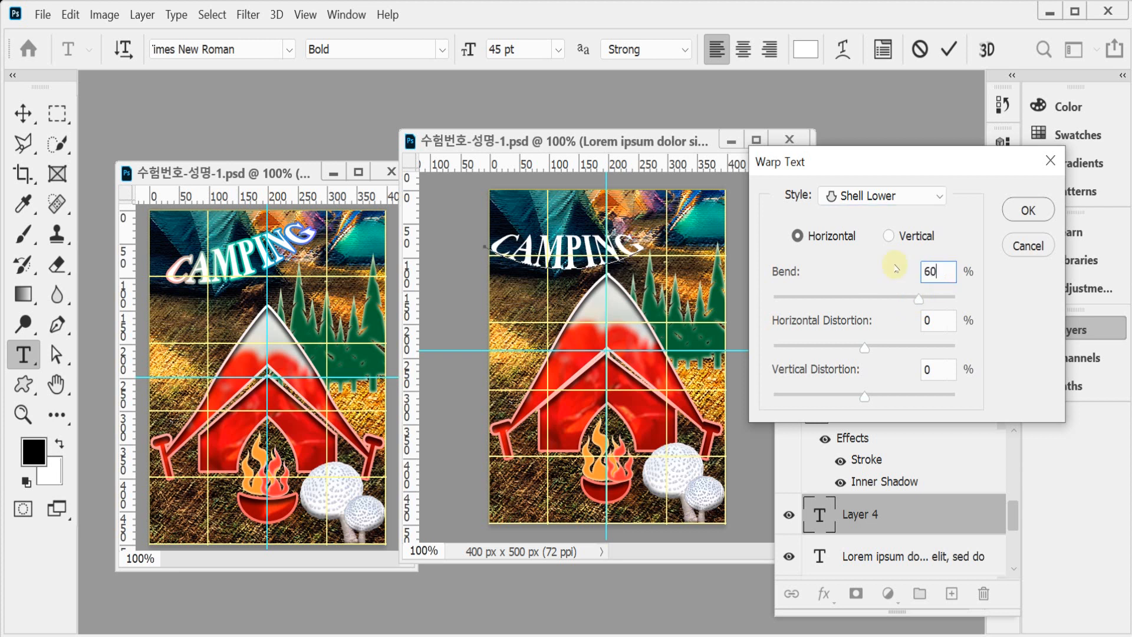
key(Return)
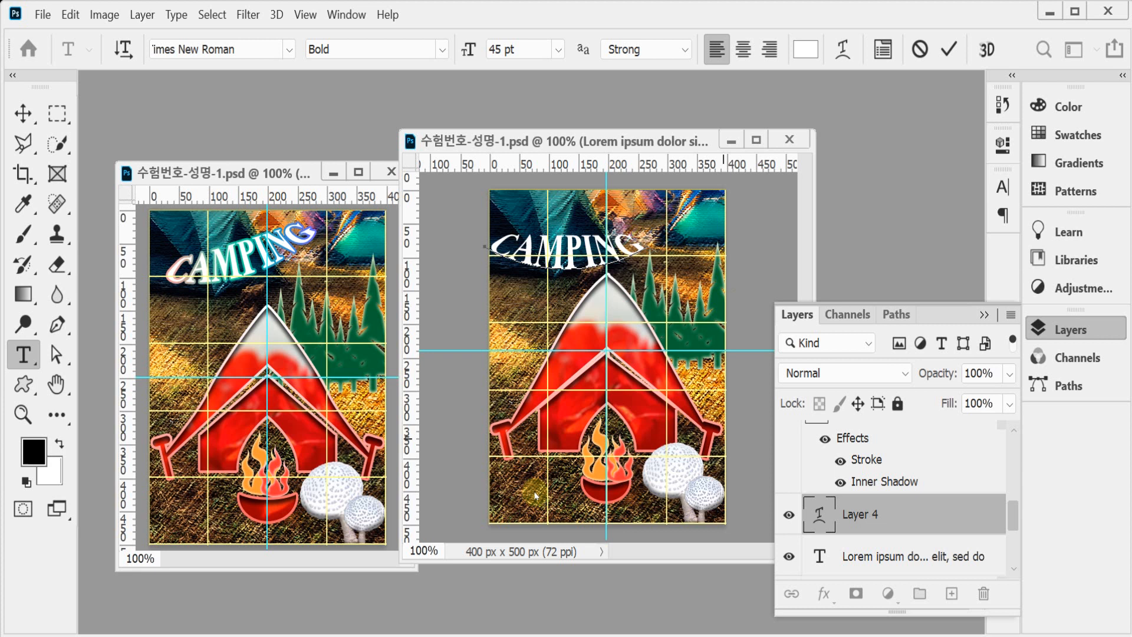
Add a 3 px outside gradient Stroke to the CAMPING text and colour the gradient's first stop #f99
click(825, 595)
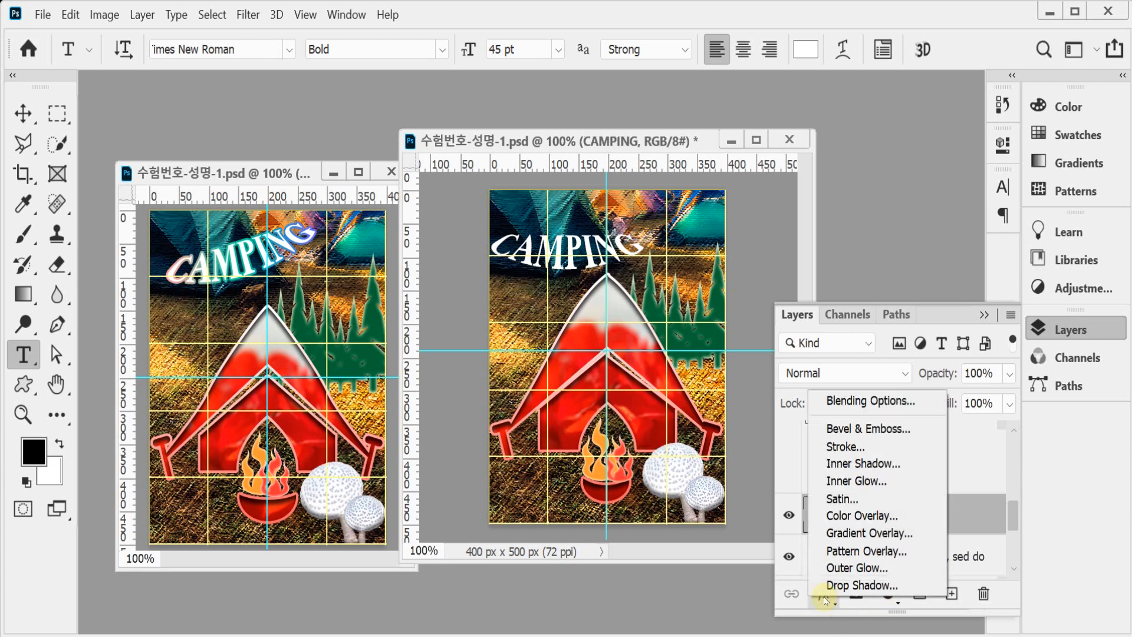
click(895, 447)
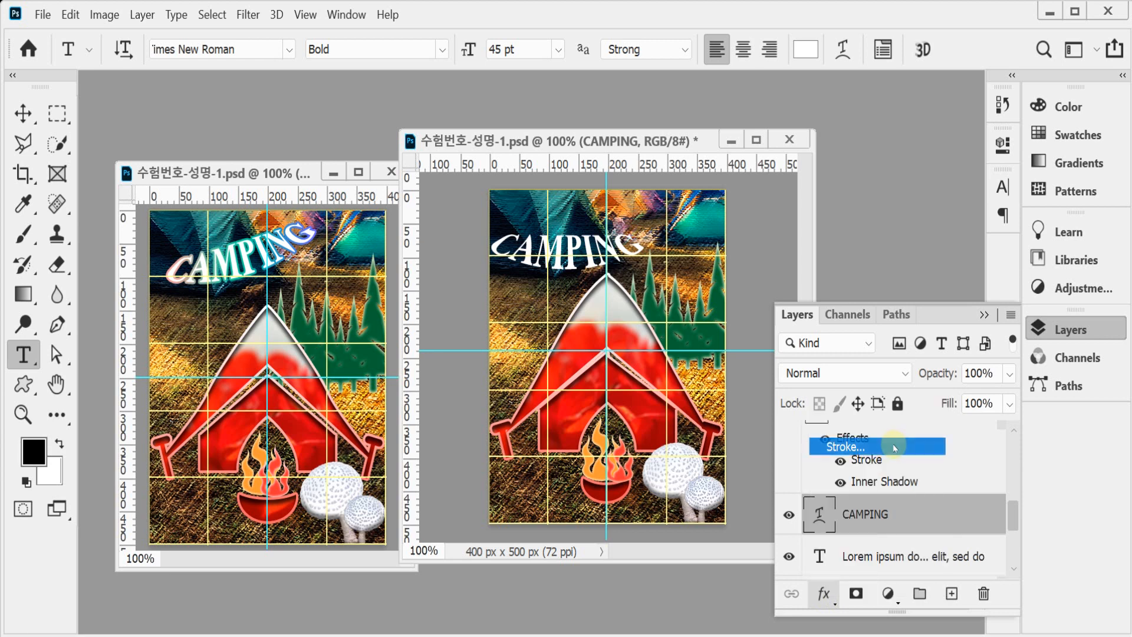
double_click(866, 458)
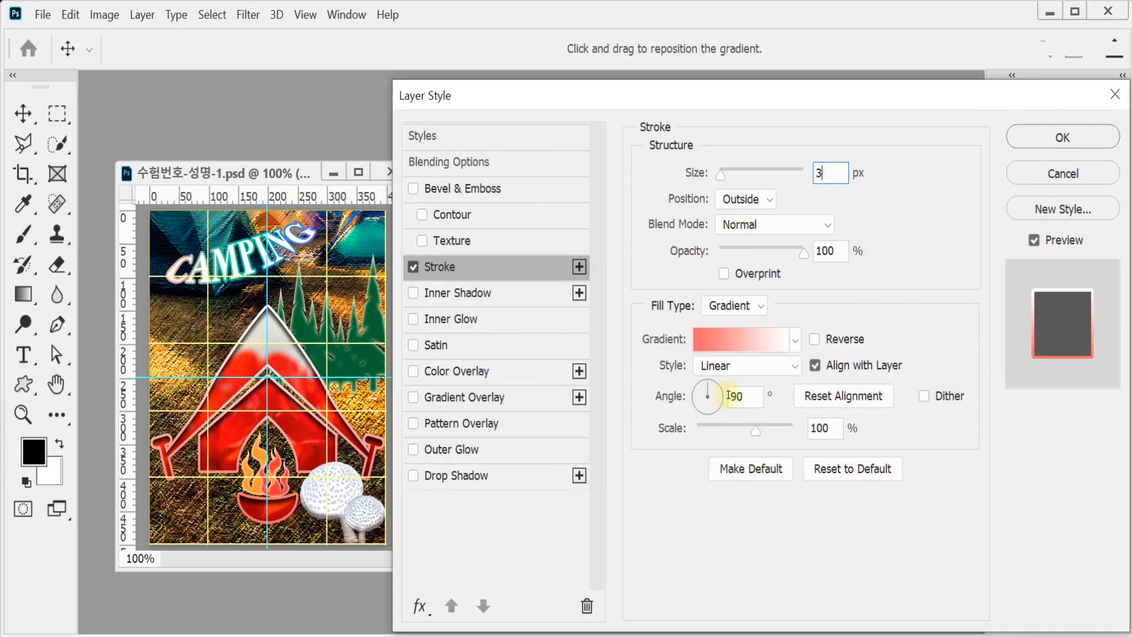
click(739, 348)
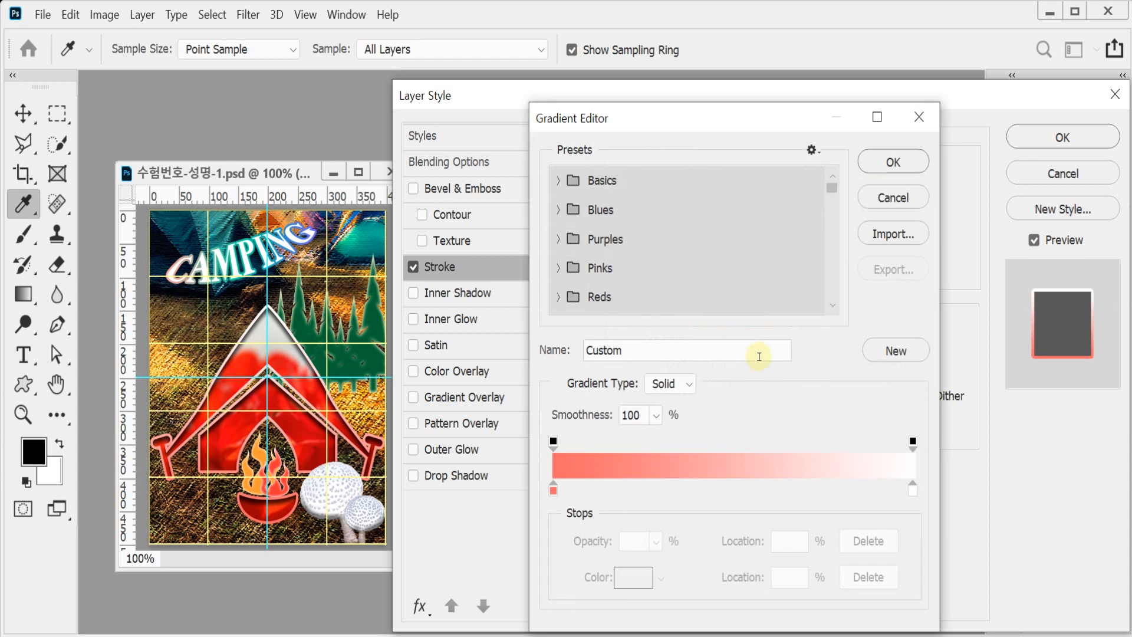
double_click(553, 490)
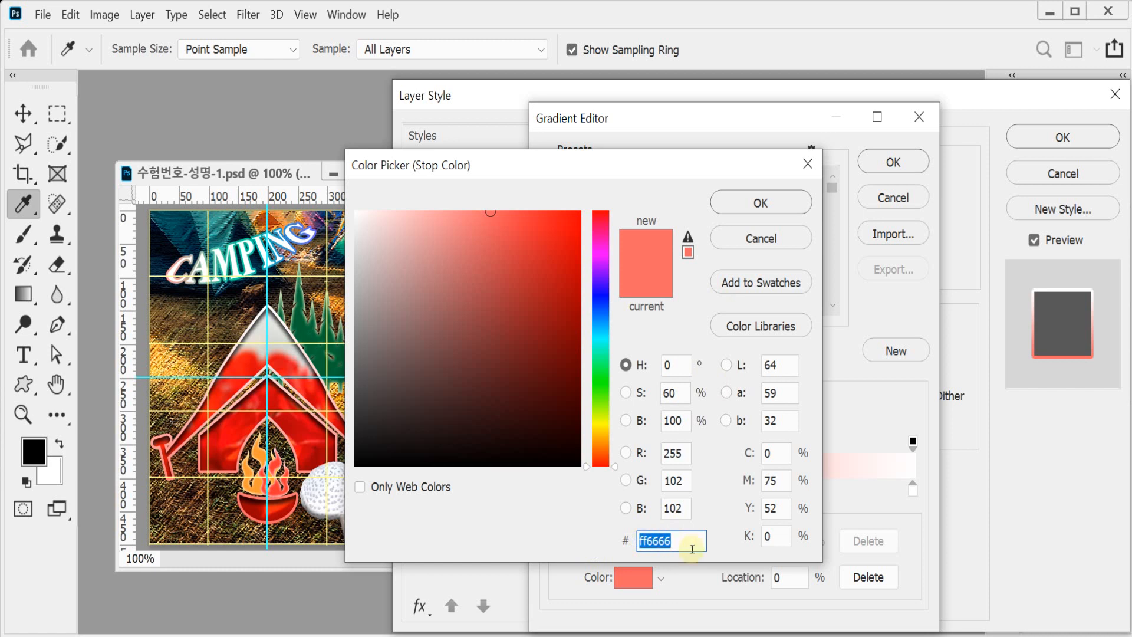
text(f99)
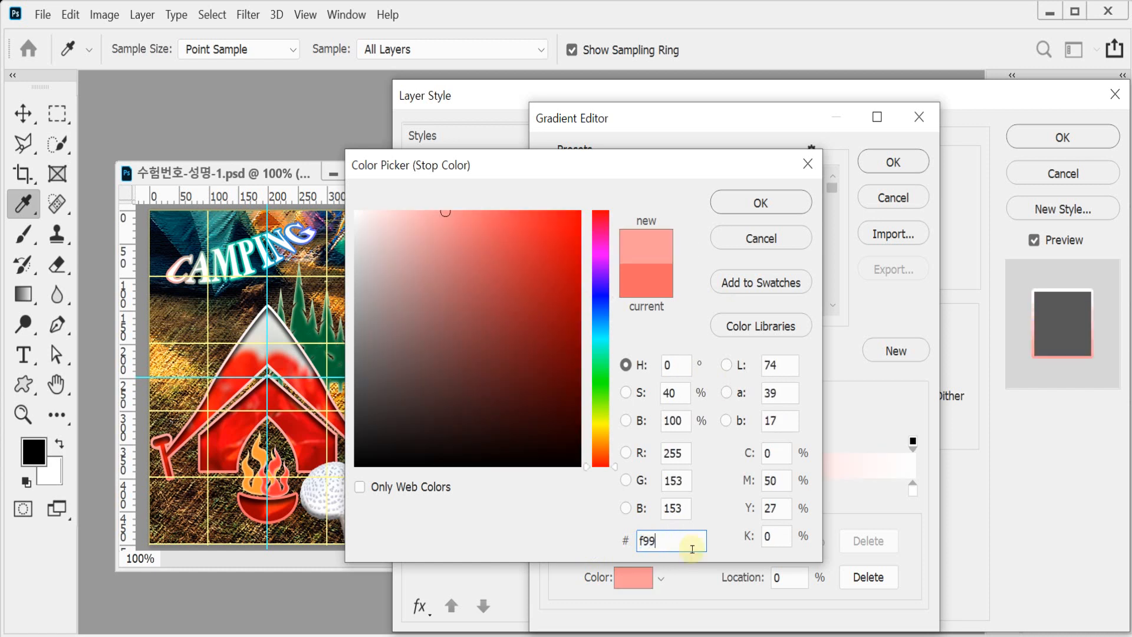
key(Return)
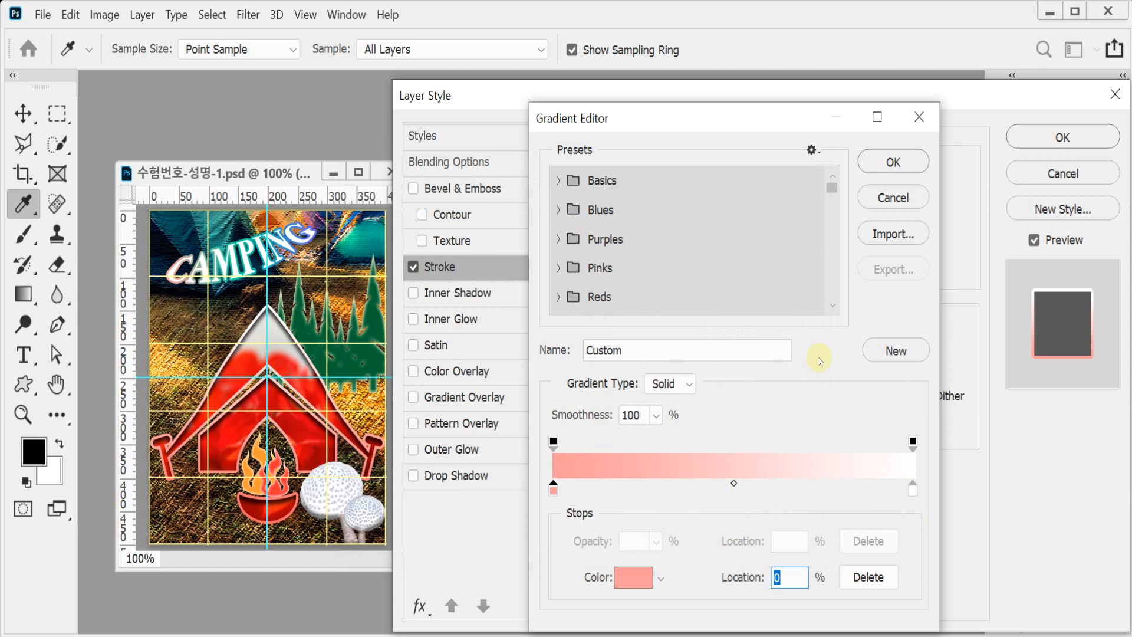
Add a colour stop at the 48% location of the stroke gradient and colour it #0c9
click(727, 491)
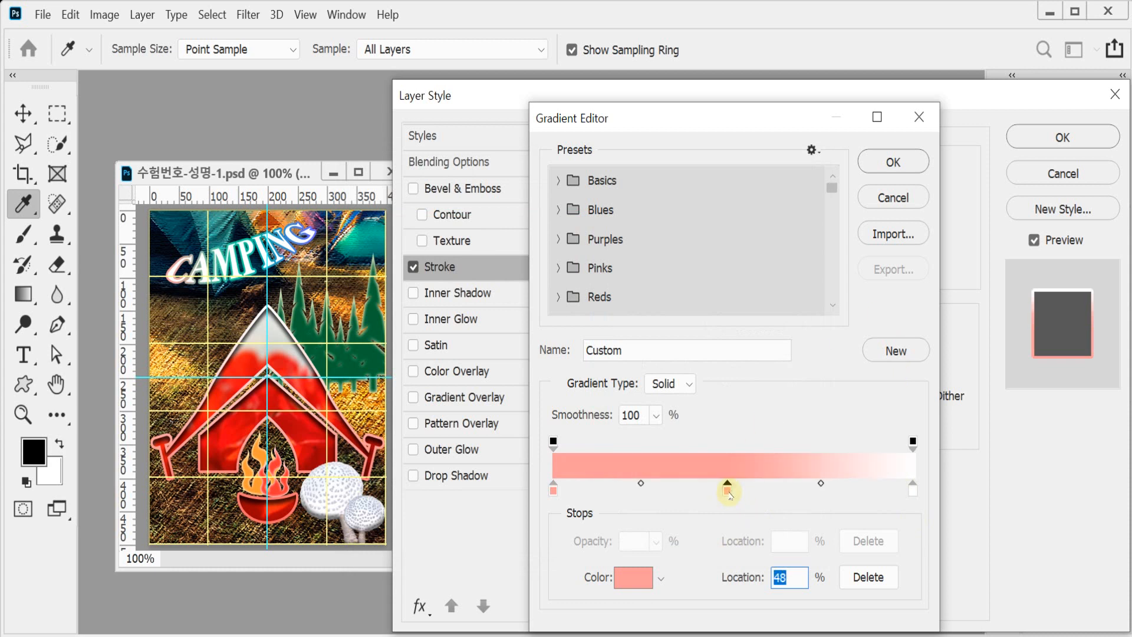
double_click(728, 491)
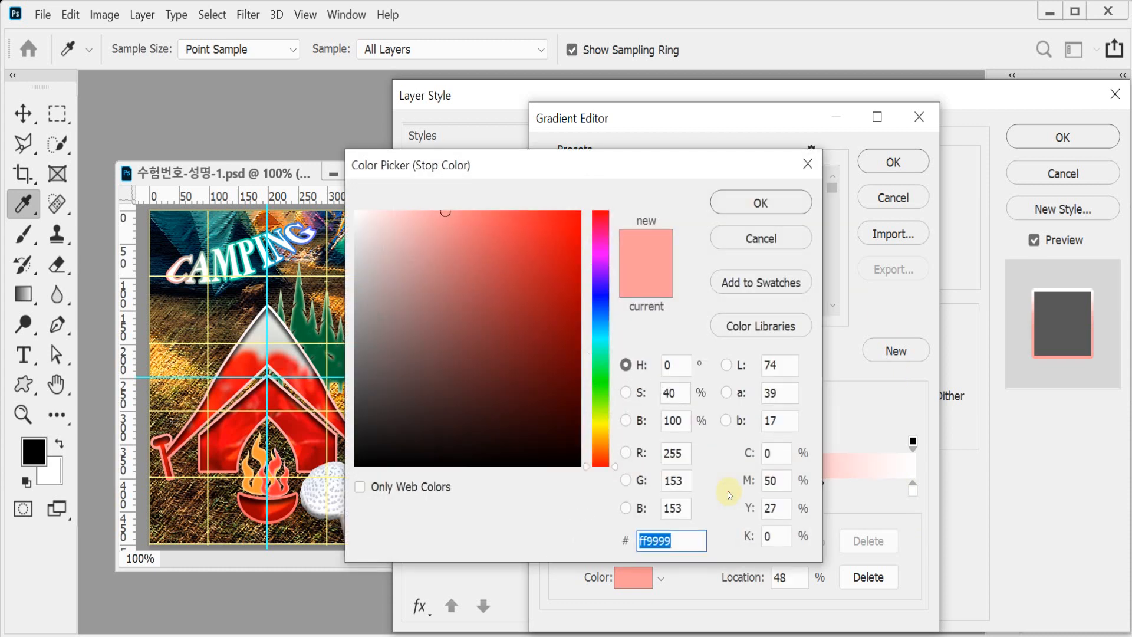
text(0cf)
key(BackSpace)
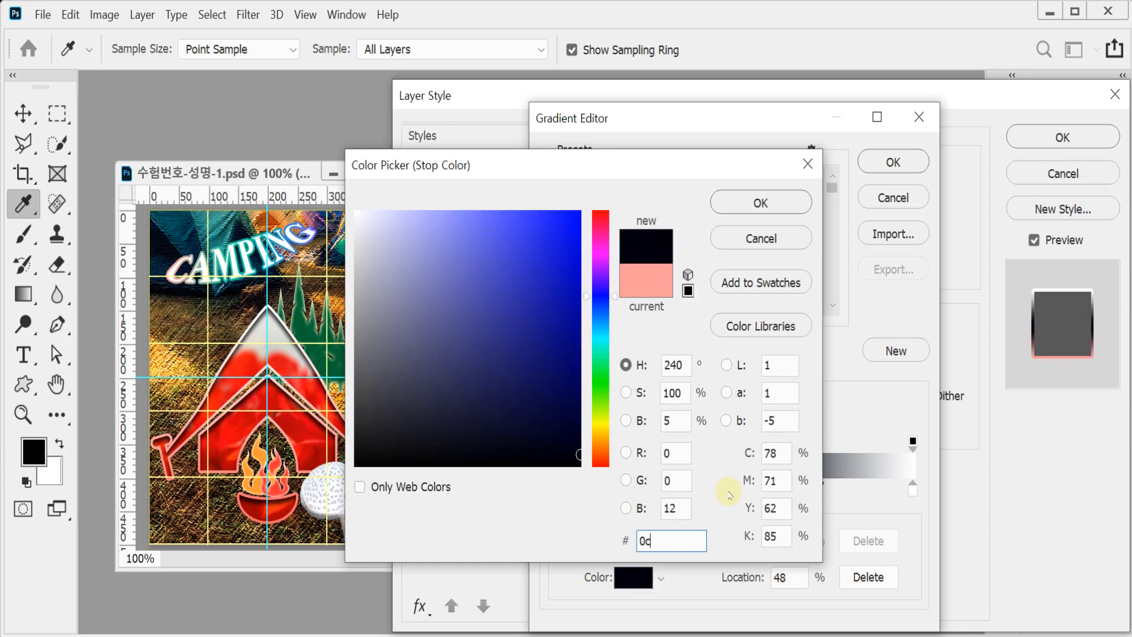
text(9)
key(Return)
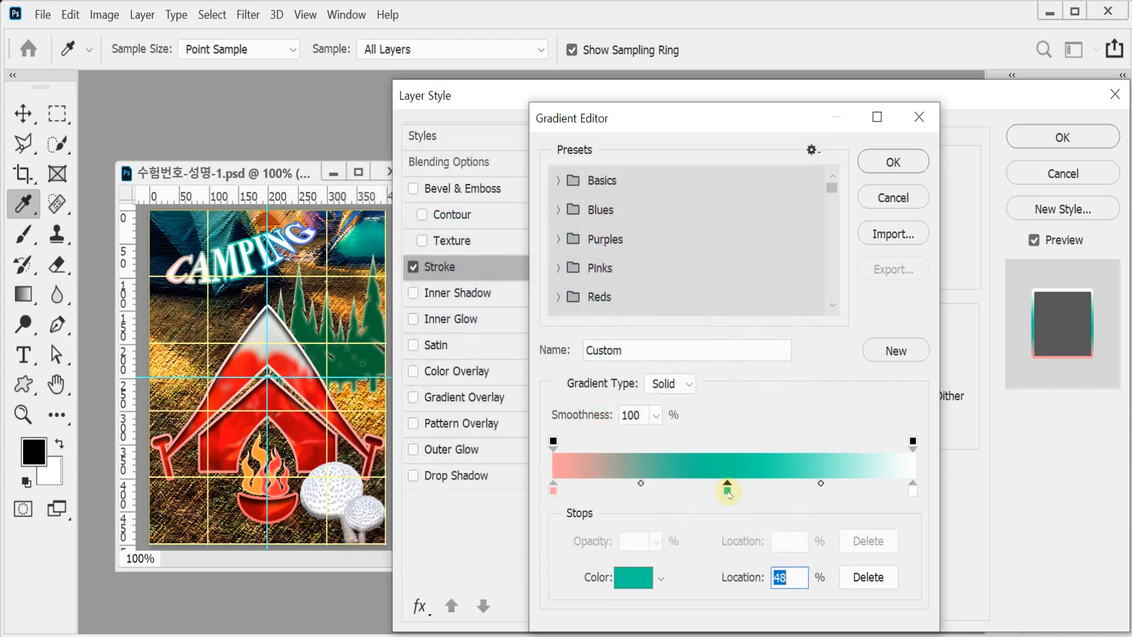
Colour the stroke gradient's end stop #66f, set the gradient angle to 0°, and apply the layer style
double_click(913, 491)
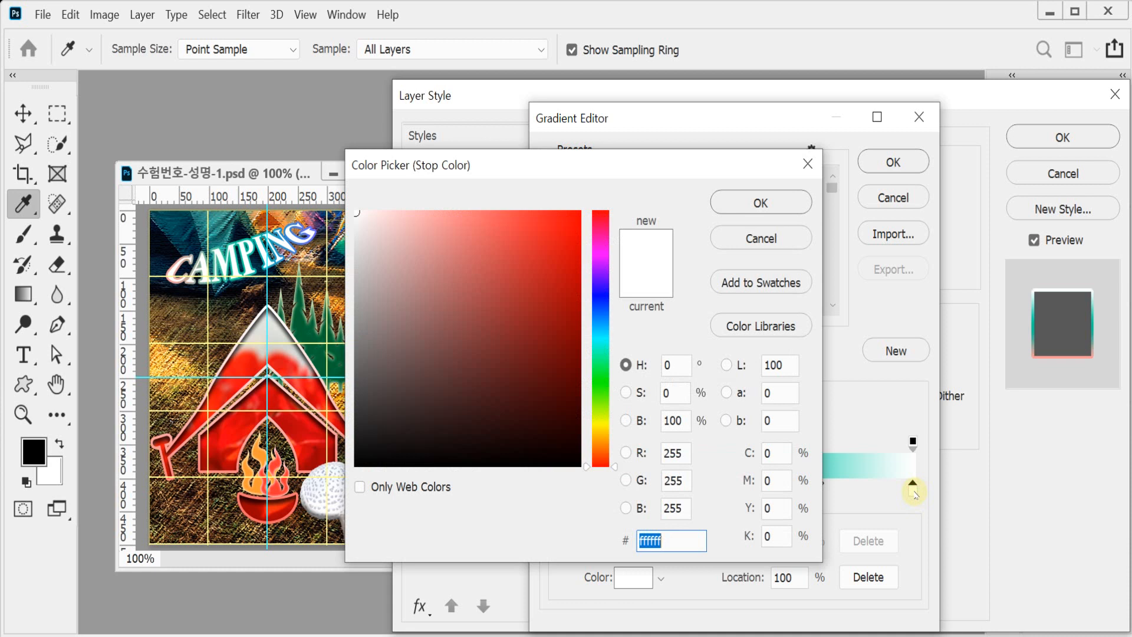
text(66f)
key(Return)
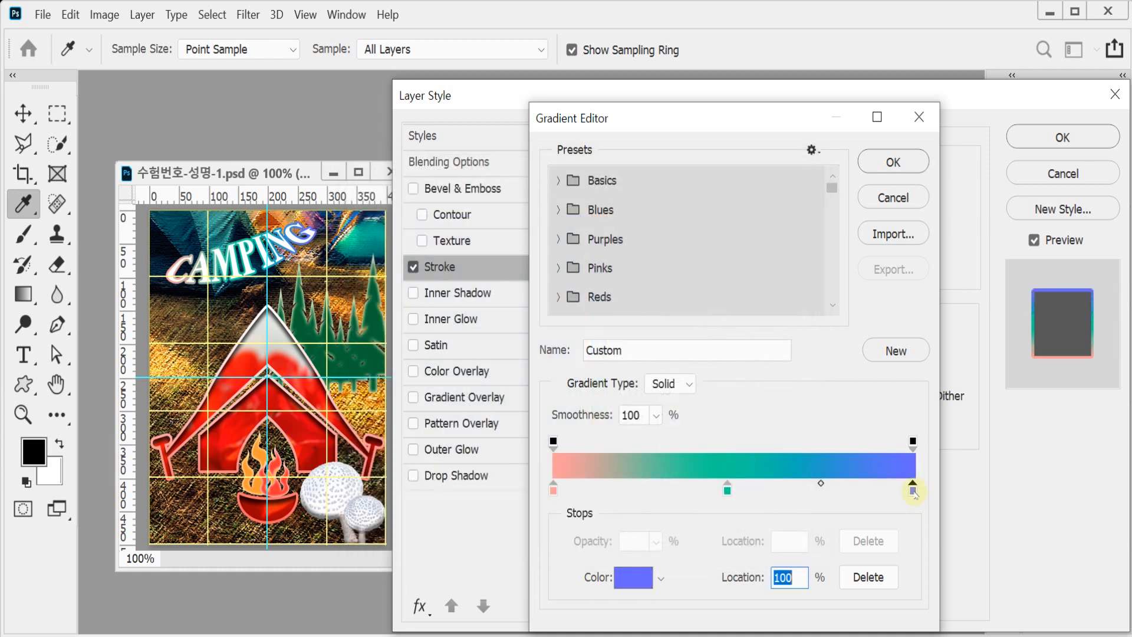
click(896, 164)
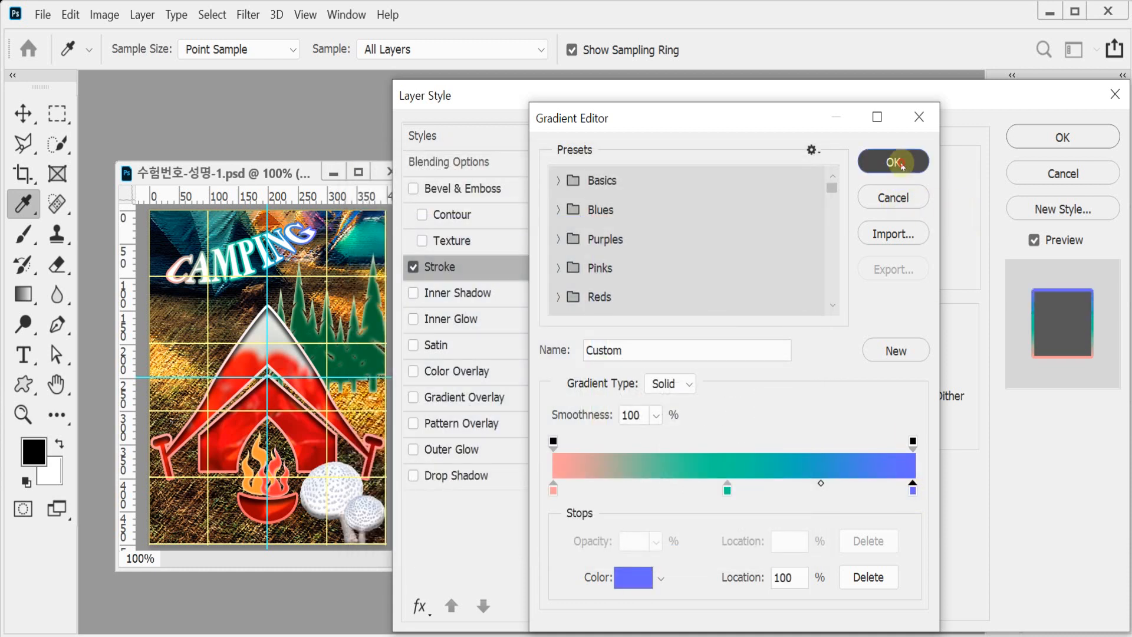
double_click(739, 396)
text(0)
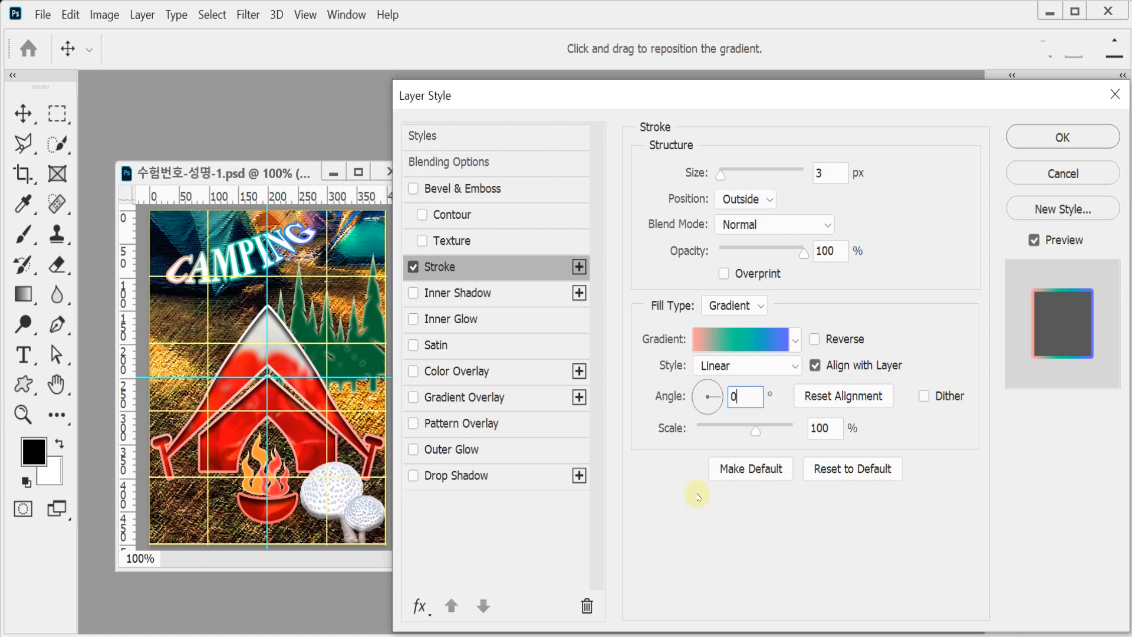
click(1059, 140)
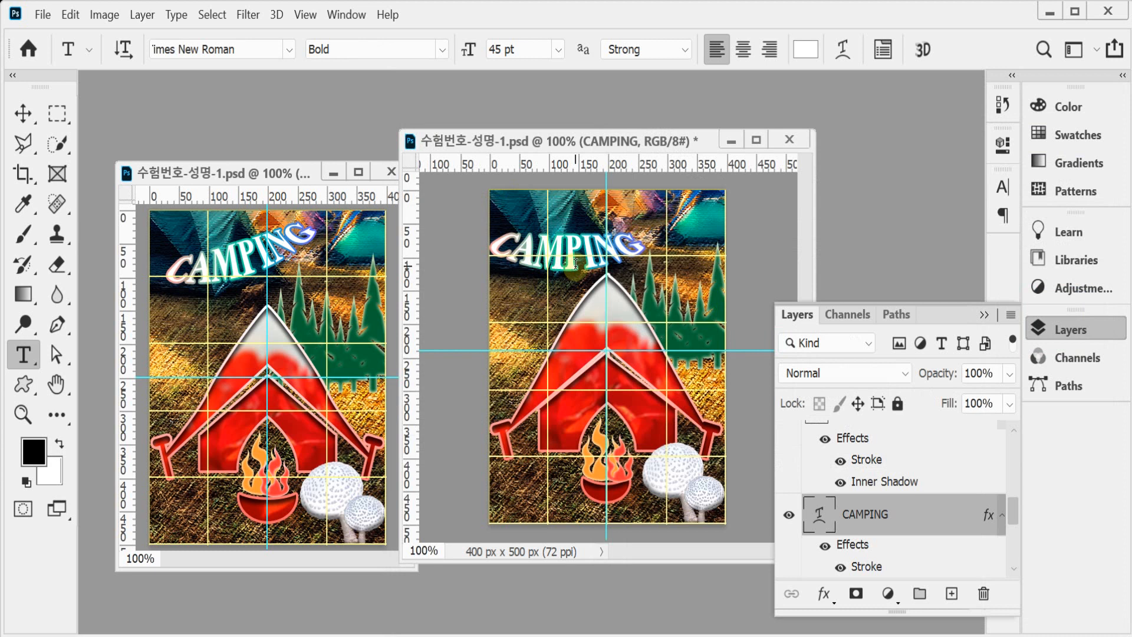
Rotate the CAMPING text by -15° and move it up and right to match the sample's title
key(ctrl+t)
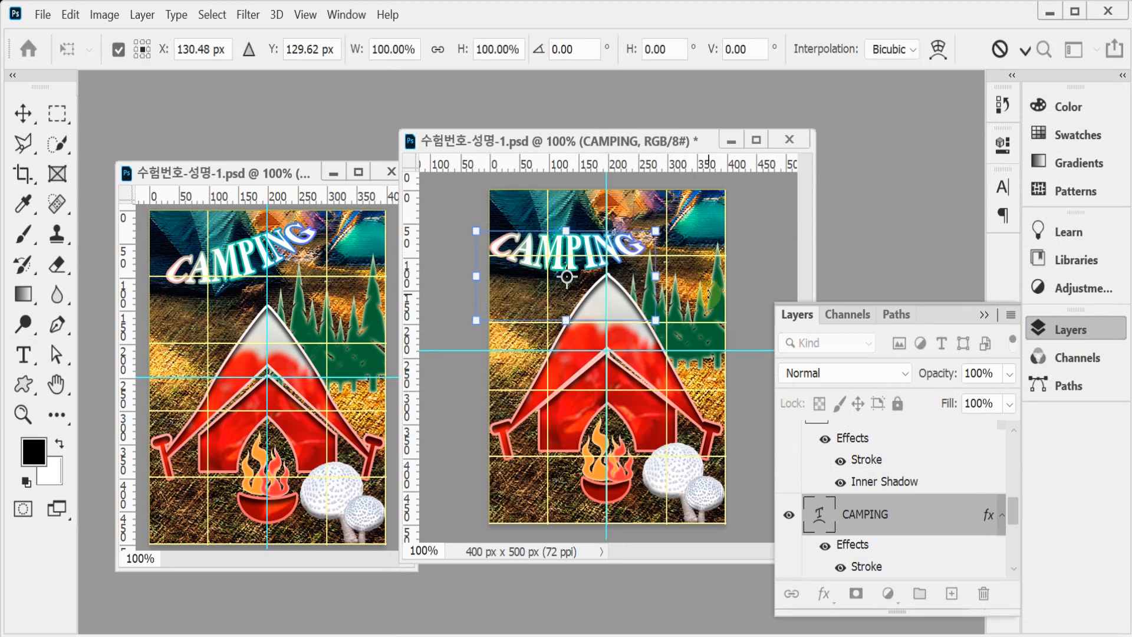
drag(709, 292, 701, 261)
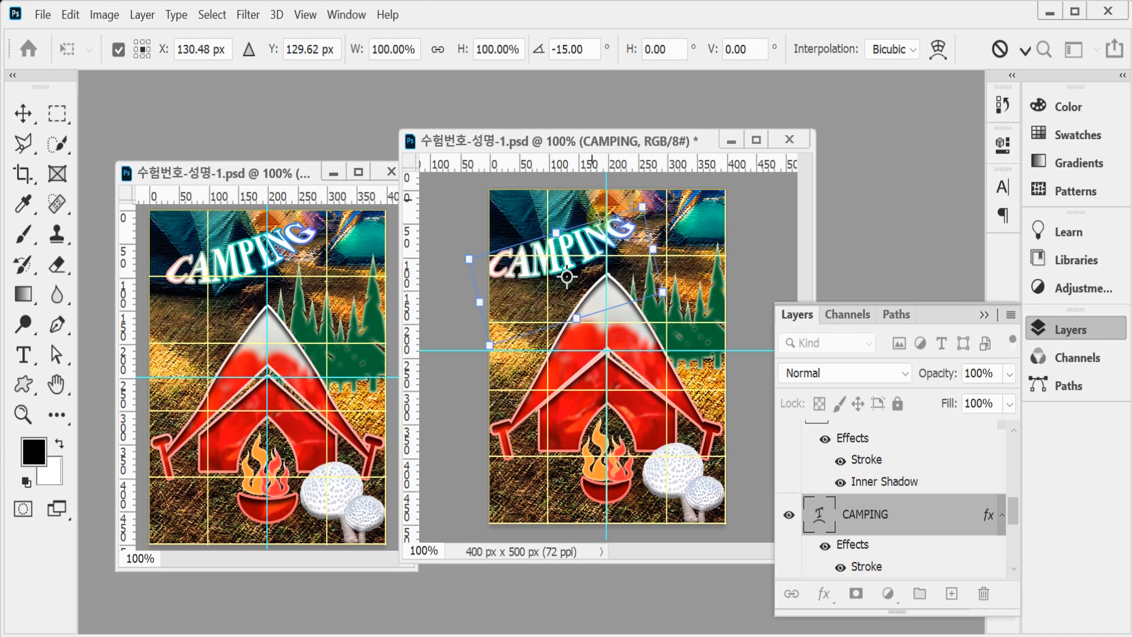
drag(595, 246, 609, 233)
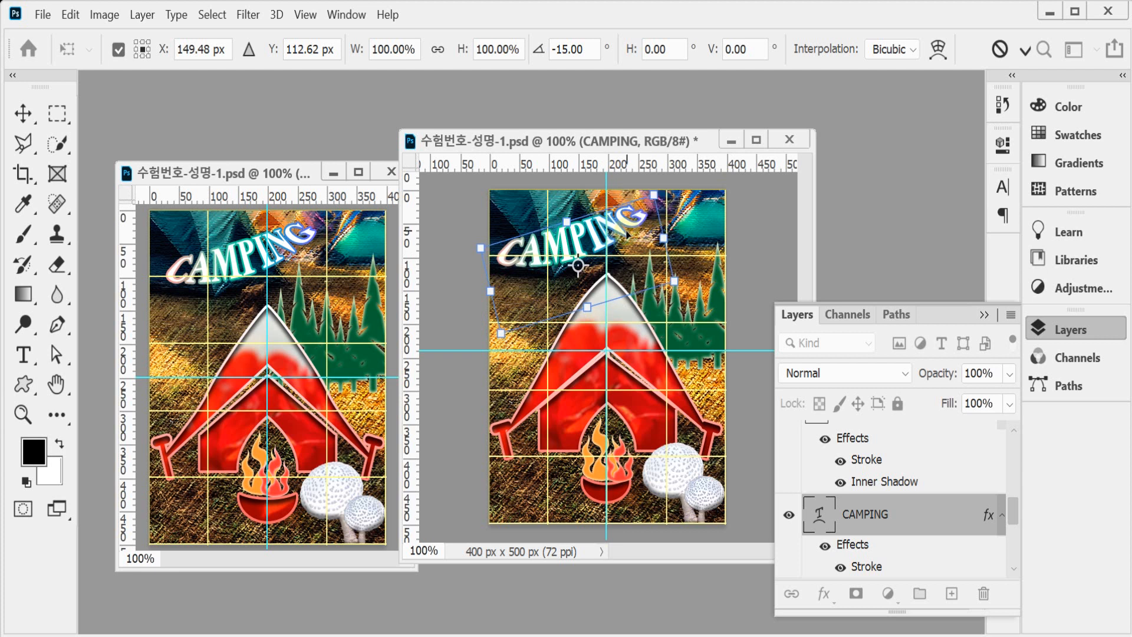
key(Return)
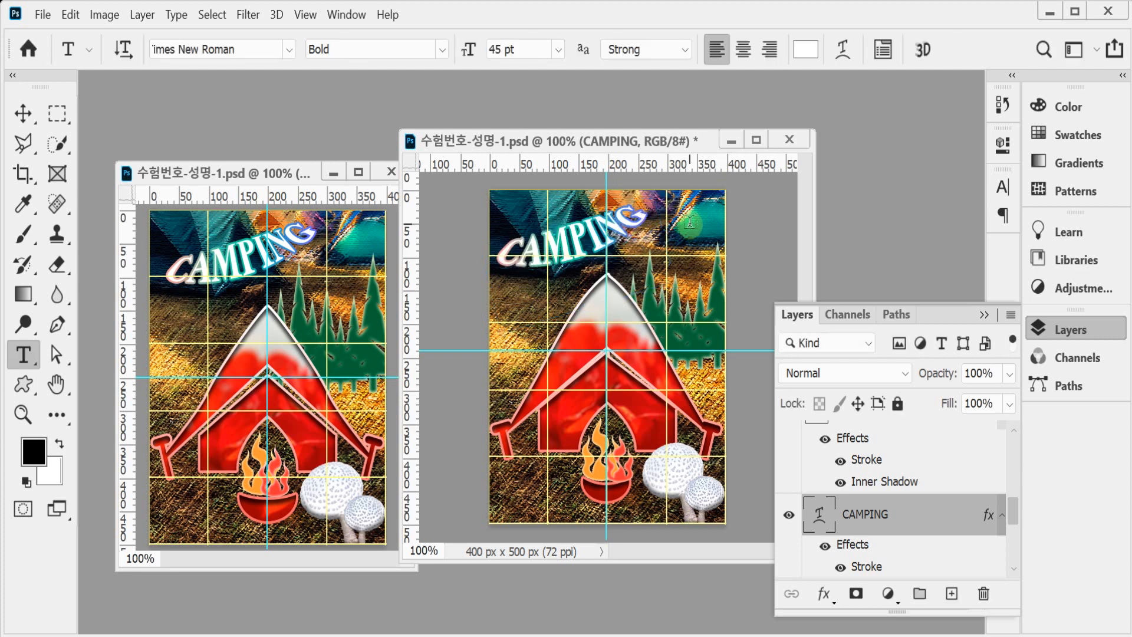
Nudge the CAMPING text slightly right and save the document
key(ctrl+s)
key(ctrl+Right)
key(ctrl+Right)
key(ctrl+Right)
key(ctrl+Right)
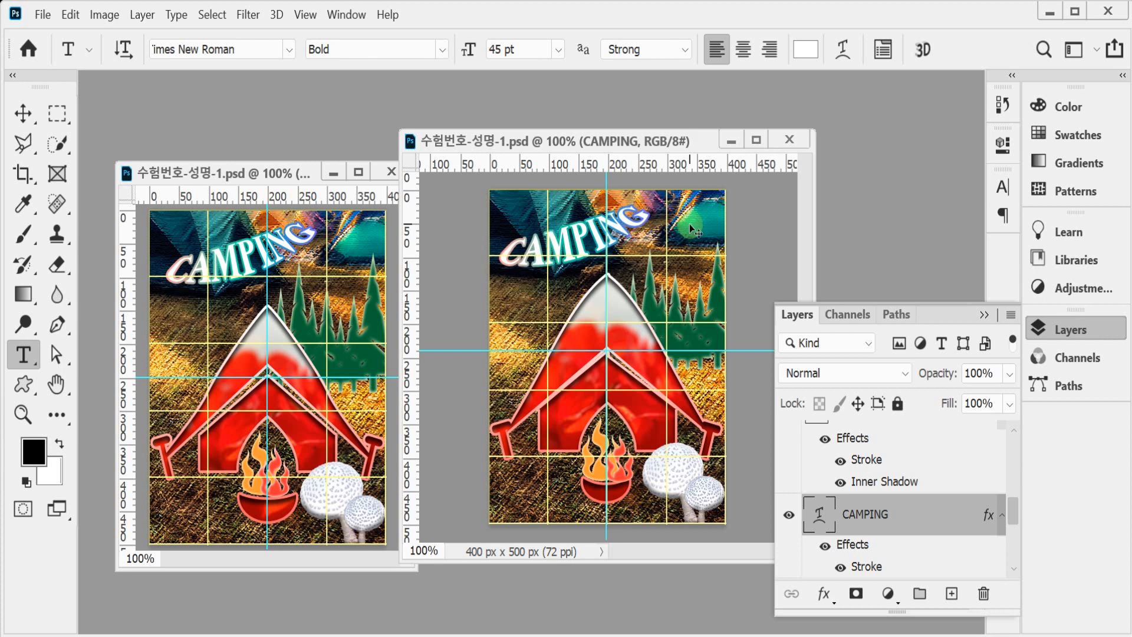
Hide the guides and grid, and save a JPEG copy at quality 8 in the GTQ folder under Documents
key(ctrl+h)
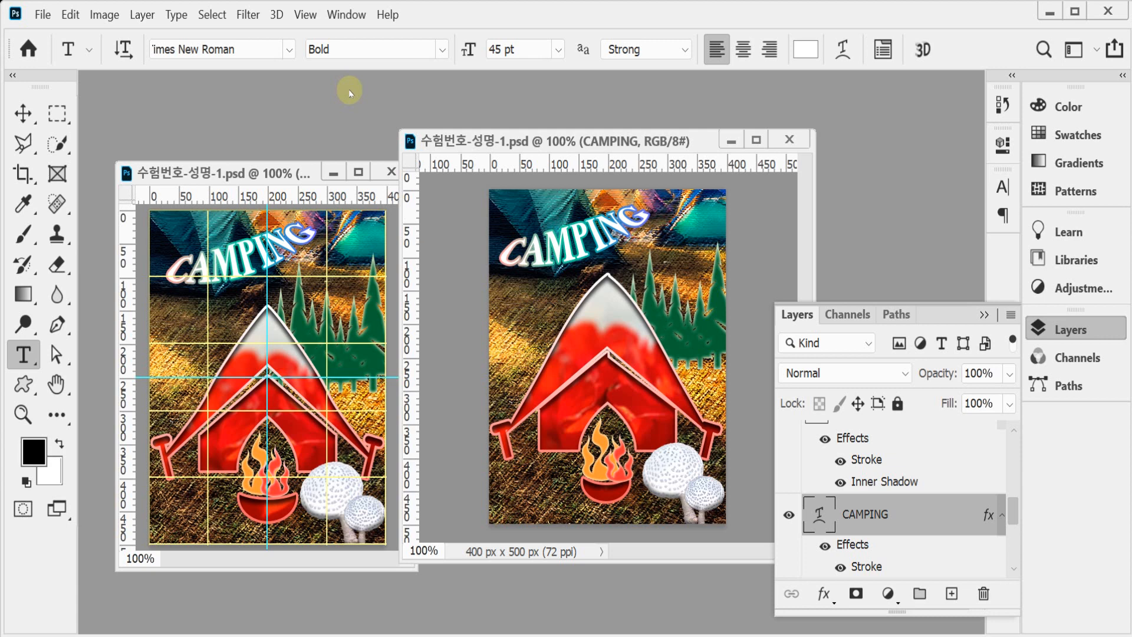
key(ctrl+shift+s)
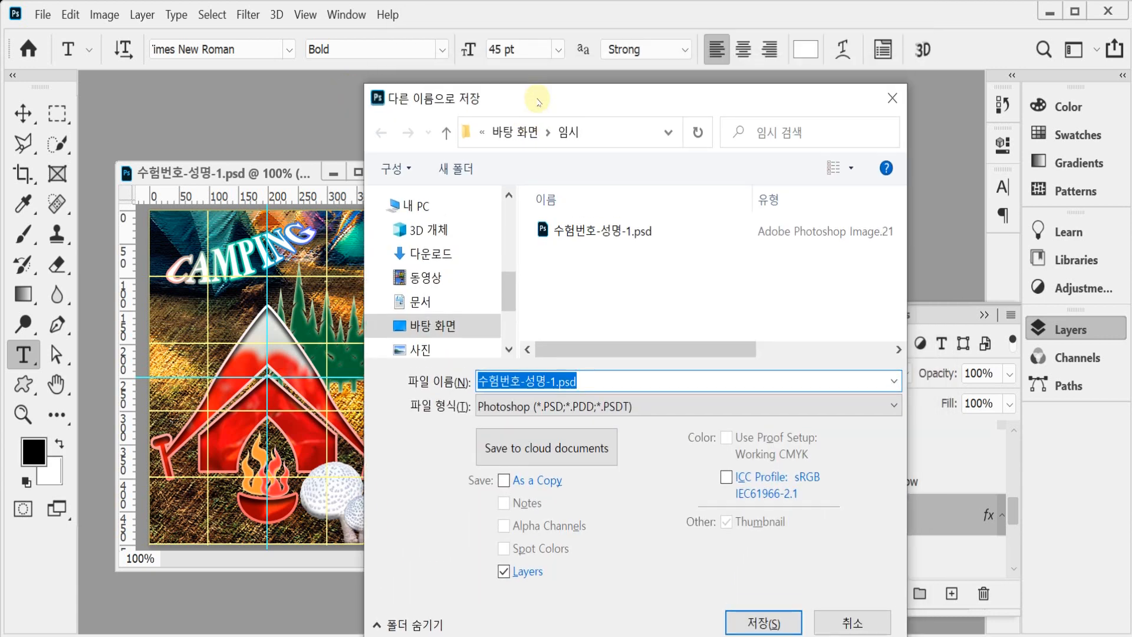
drag(538, 100, 531, 63)
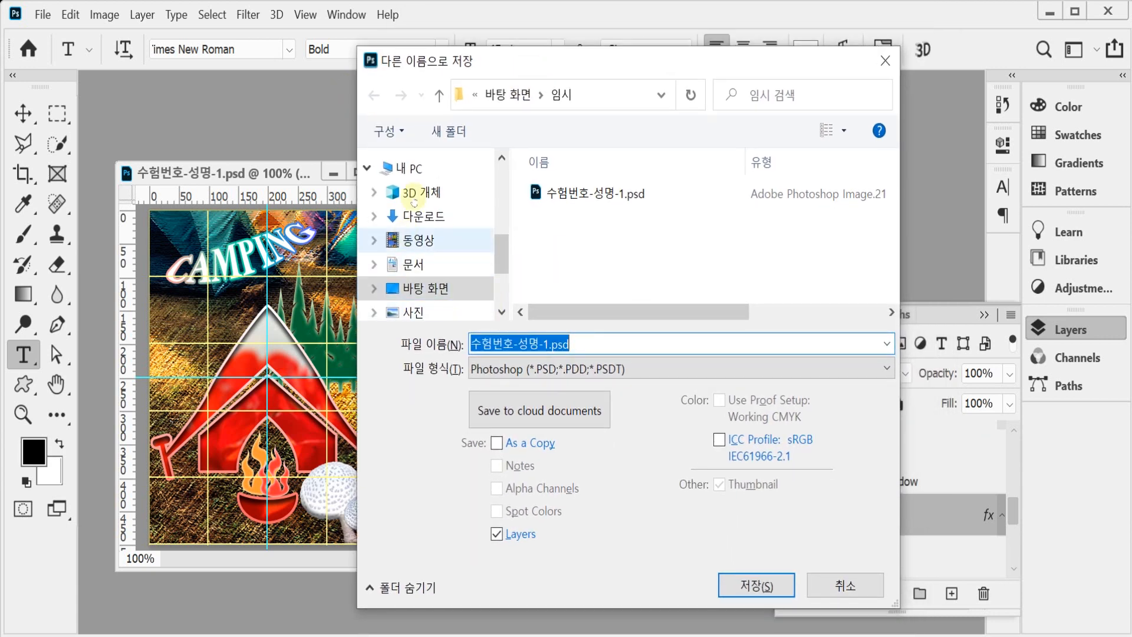
click(435, 264)
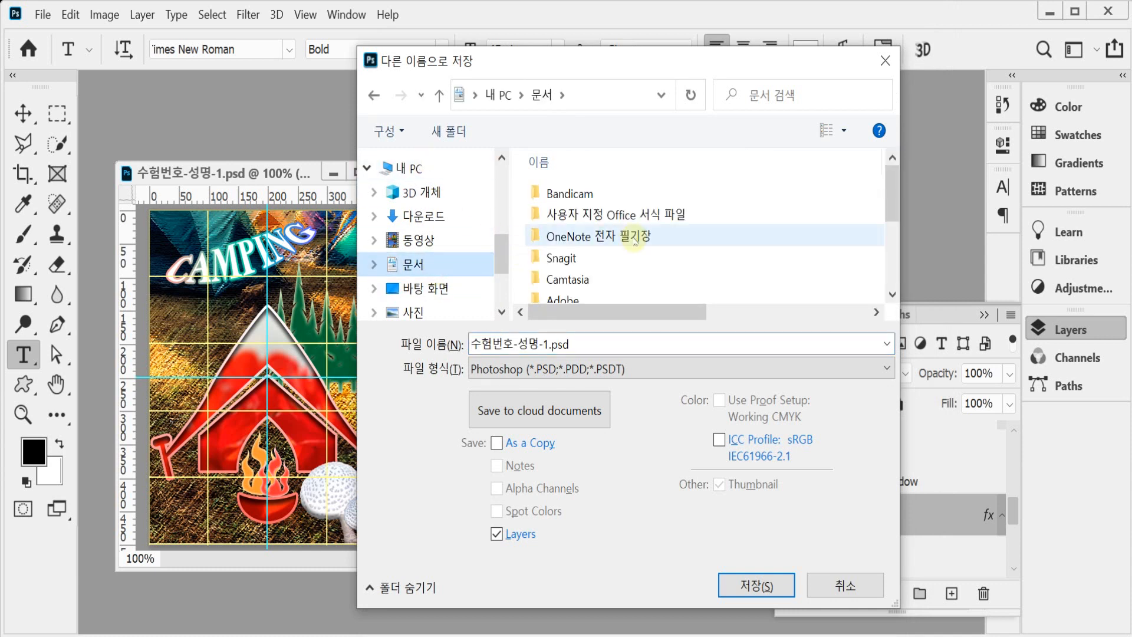
double_click(613, 292)
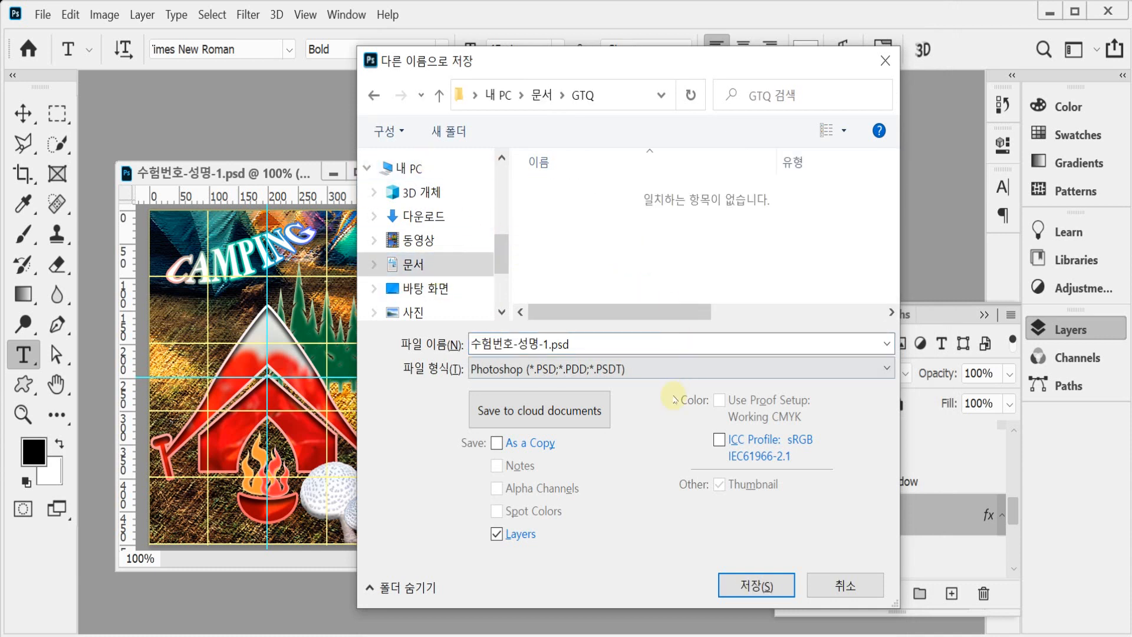
click(678, 369)
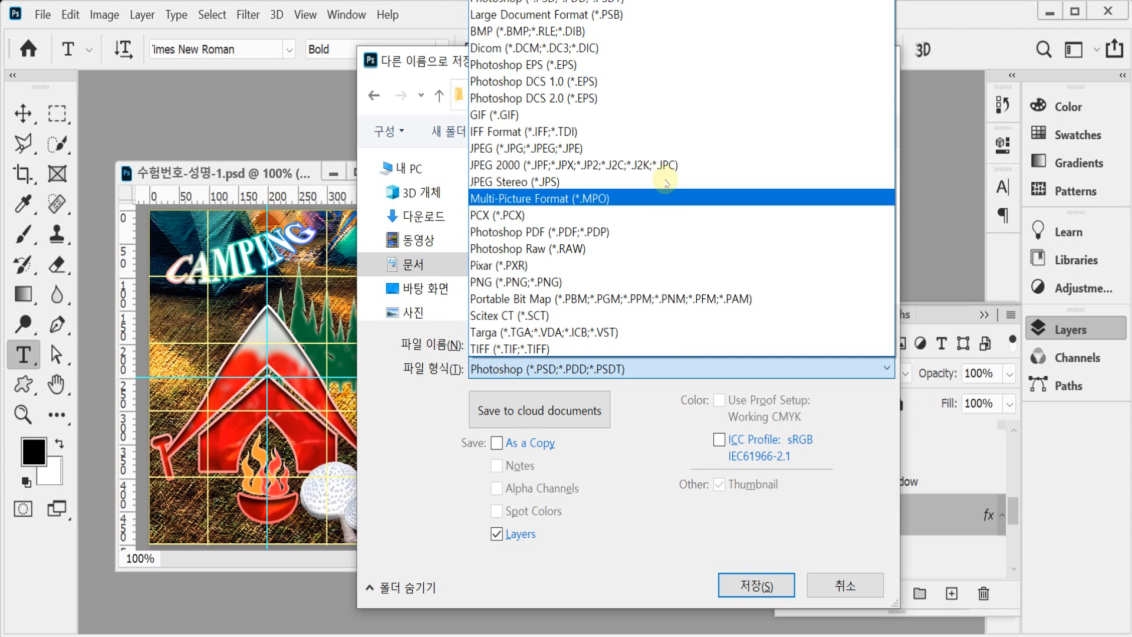
click(611, 148)
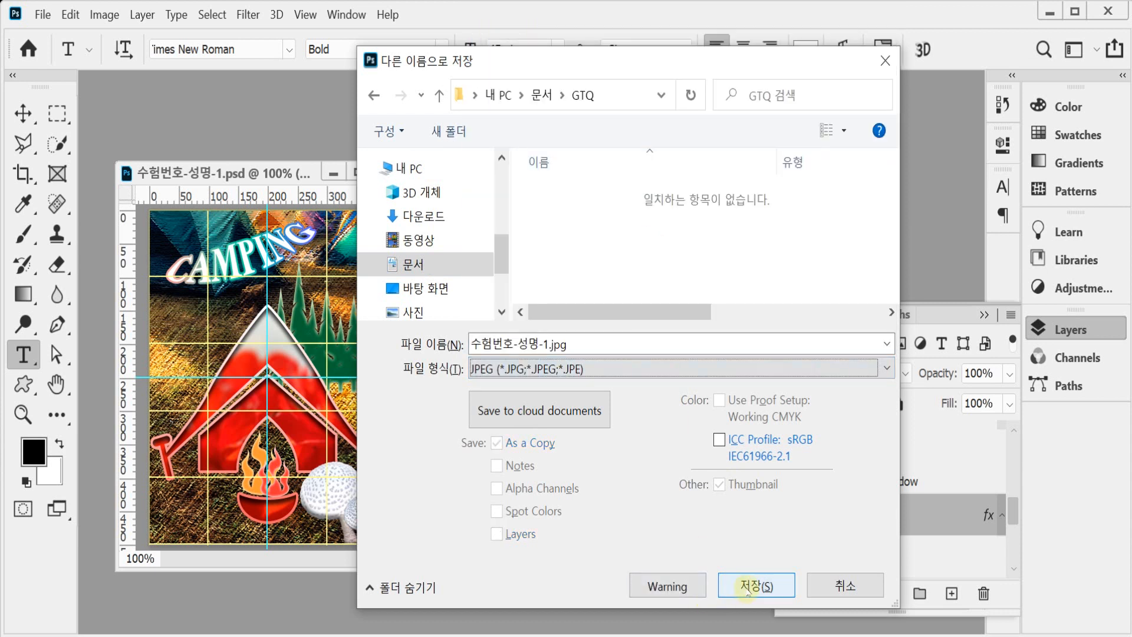
key(Return)
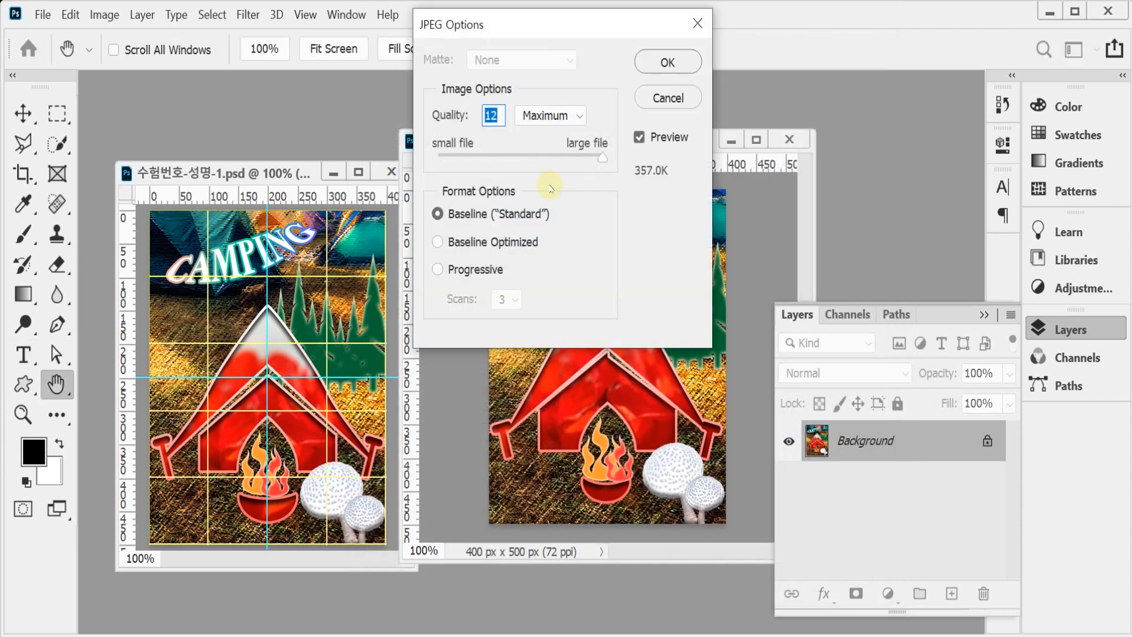
text(8)
key(Return)
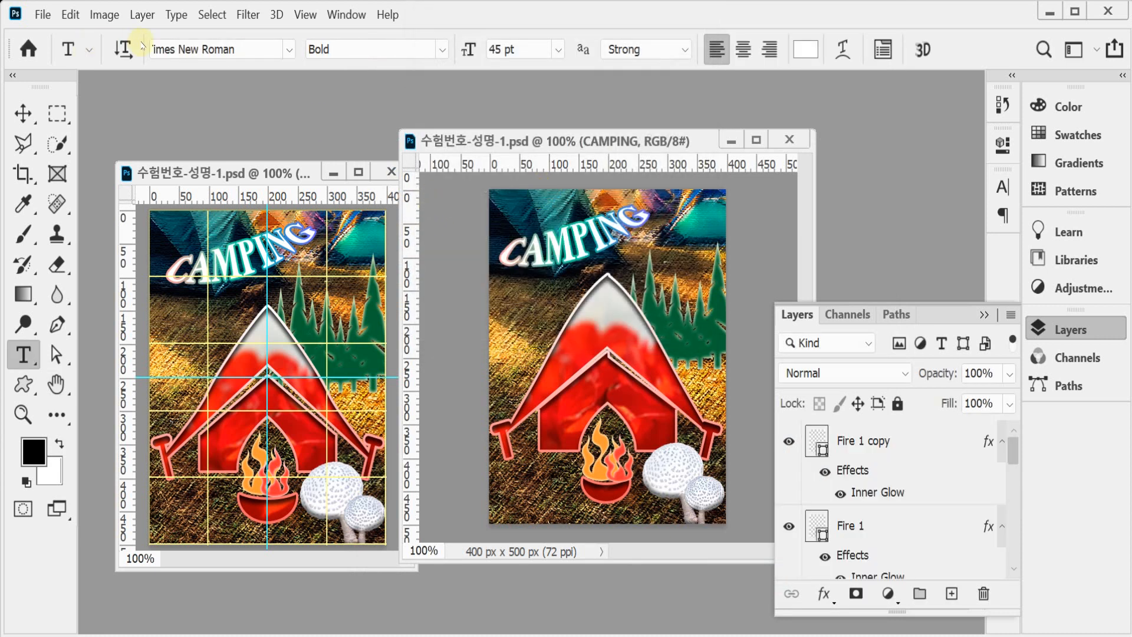
Resize the composition to 40 × 50 px with its proportions linked
click(105, 14)
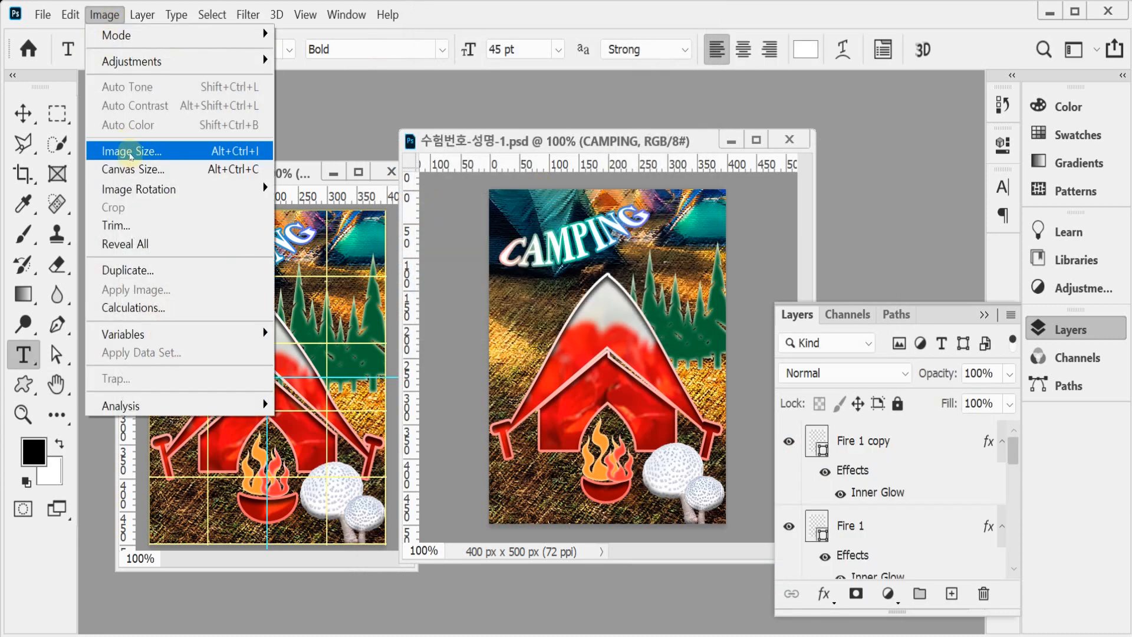
click(131, 152)
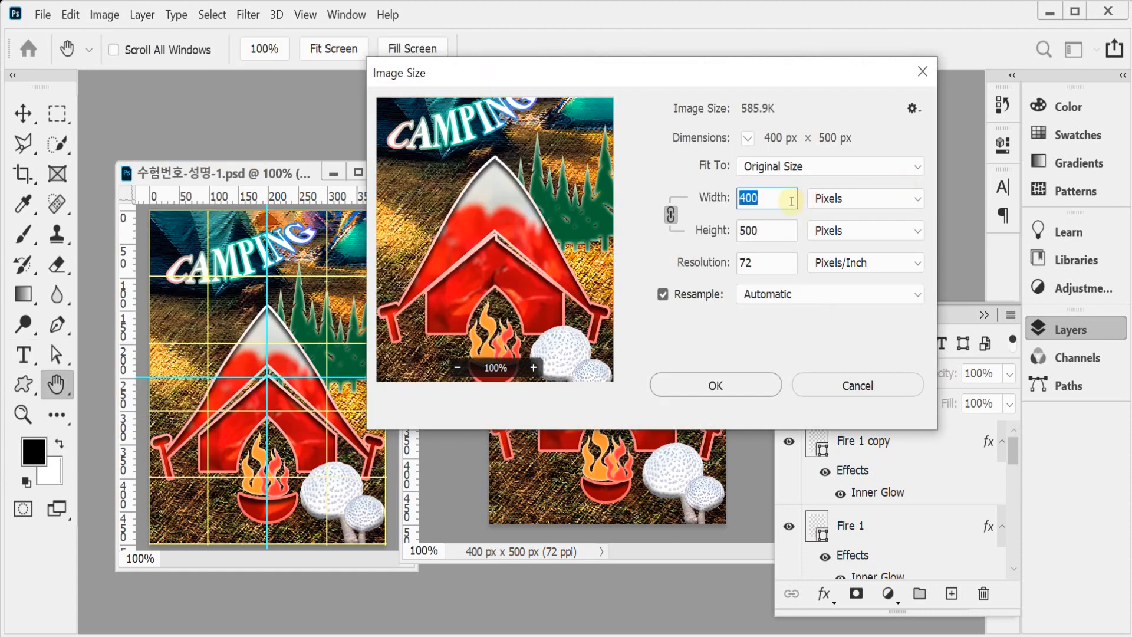
text(40)
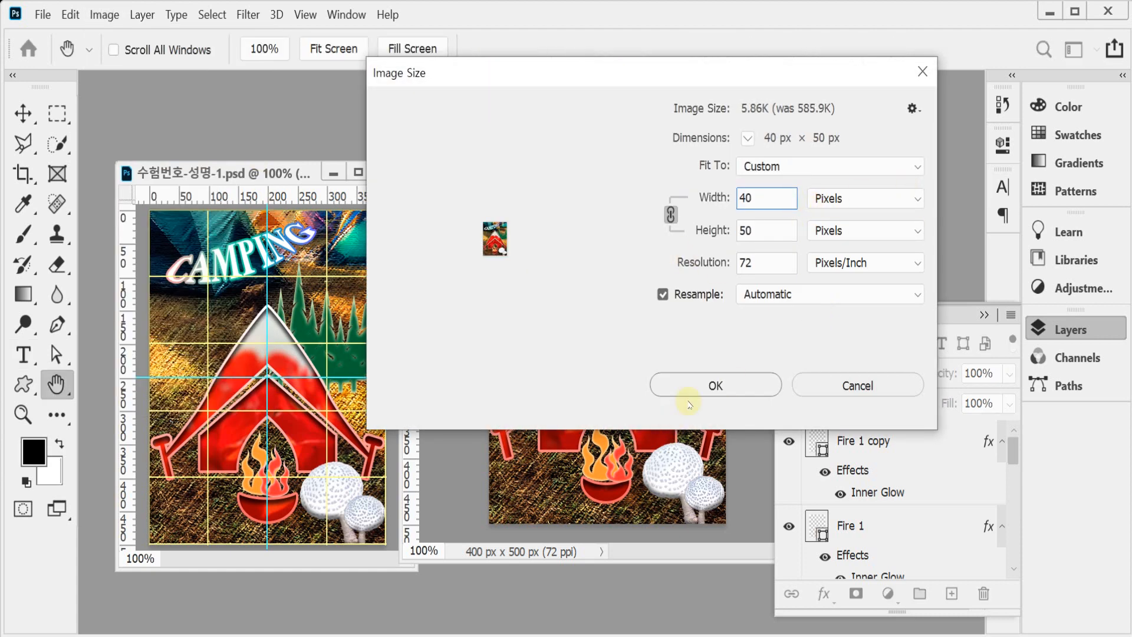
click(684, 385)
key(t)
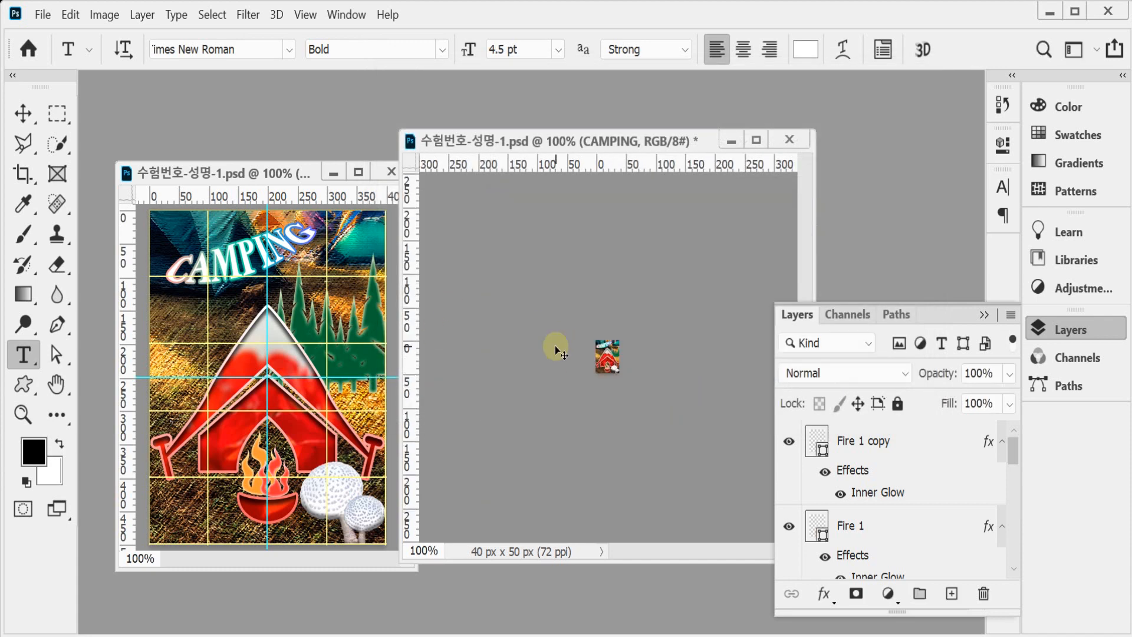
Save the reduced document in Photoshop format as 수험번호-성명-1.psd with layers in the GTQ folder under Documents
key(ctrl+shift+s)
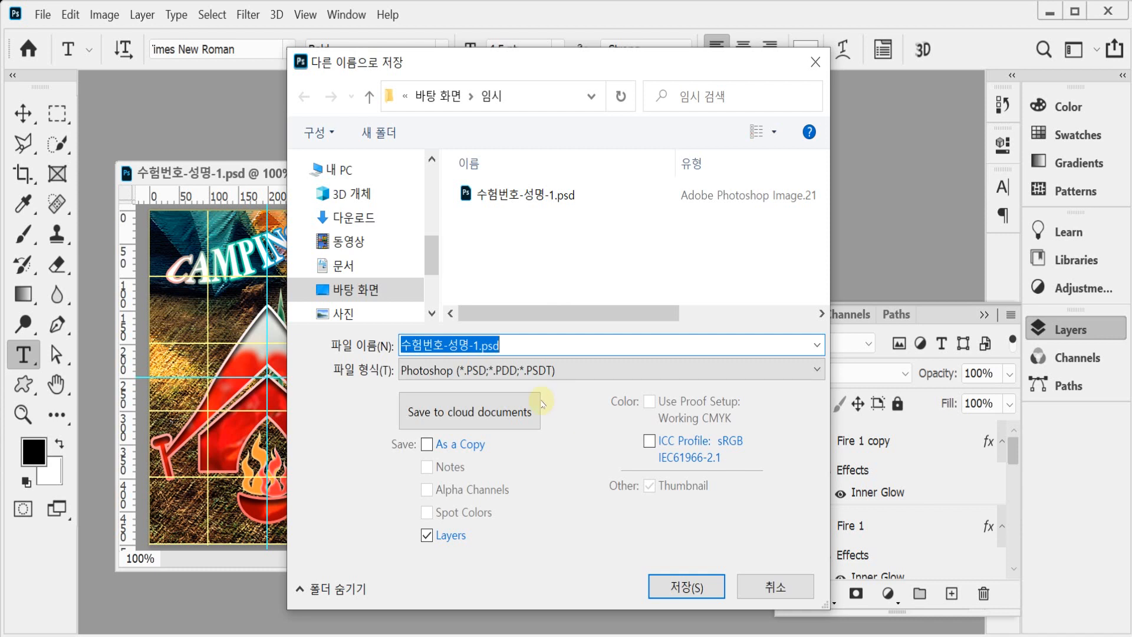
click(347, 170)
click(343, 266)
scroll(590, 265, down, 2)
scroll(538, 289, down, 1)
double_click(554, 292)
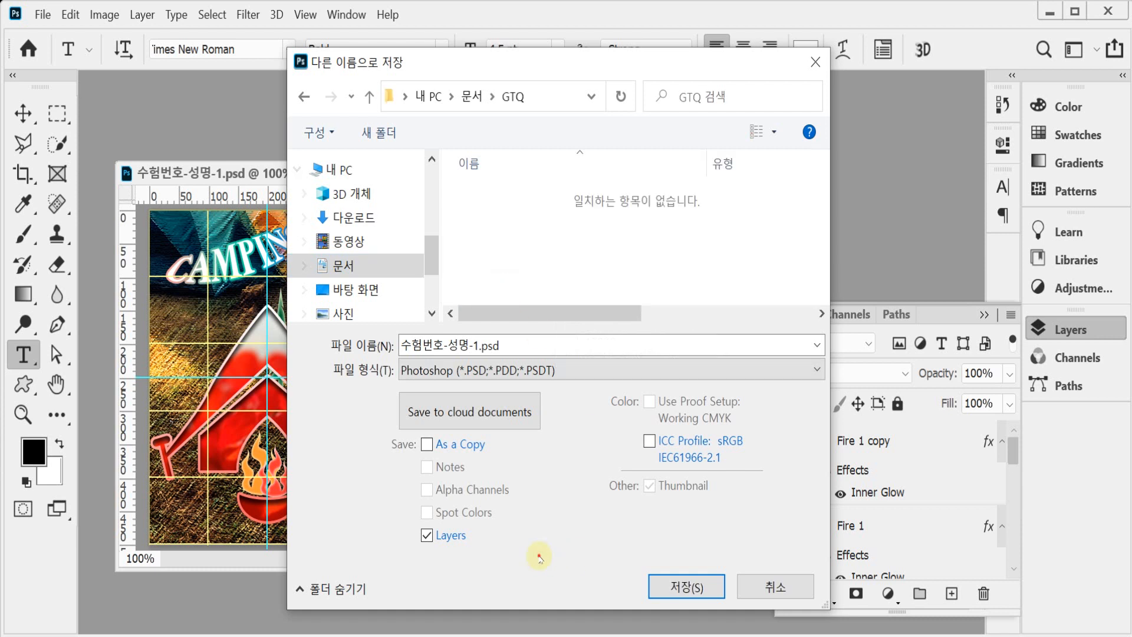
click(690, 586)
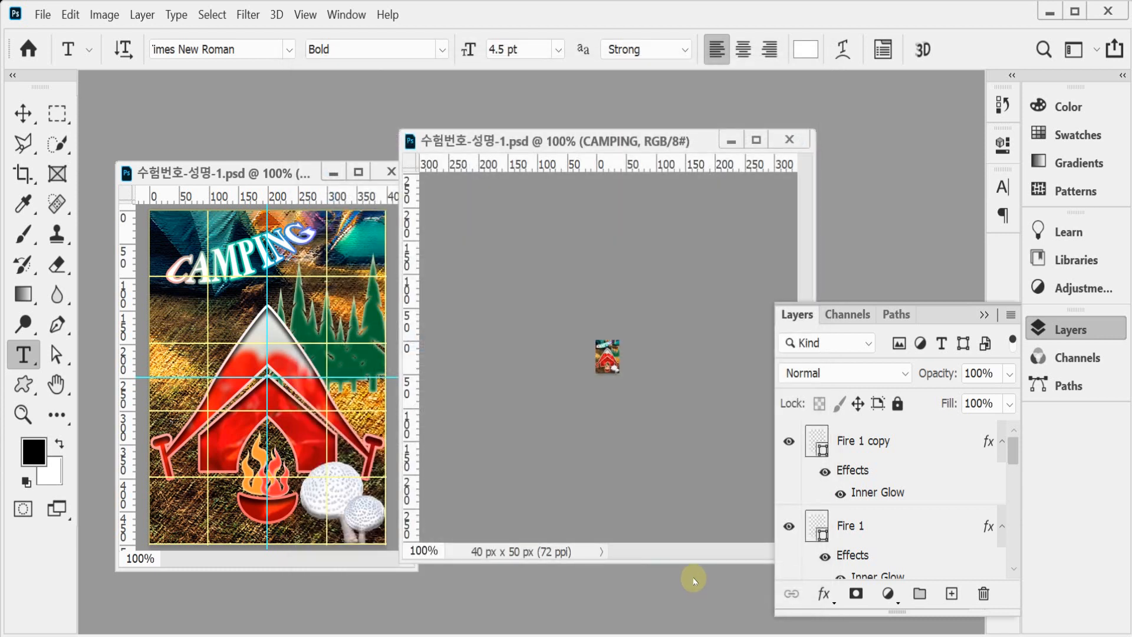